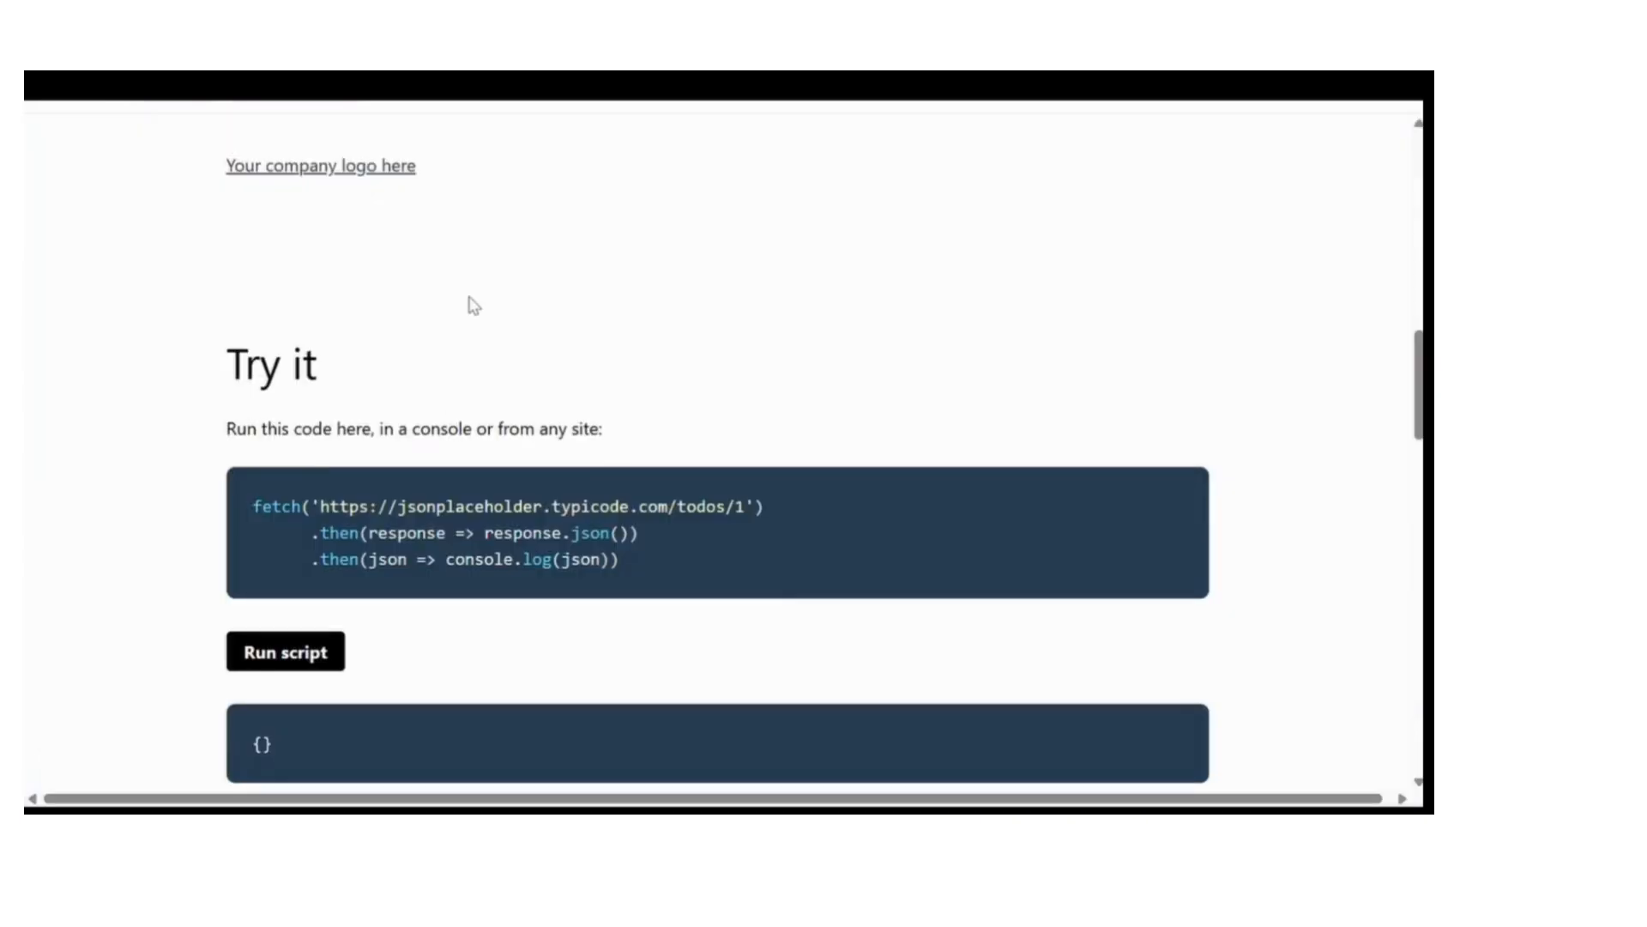
Find the Resources list on the JSONPlaceholder home page and open the /photos resource.
{"action": "scroll", "coordinate": [474, 305], "scroll_direction": "up", "scroll_amount": 5}
{"action": "scroll", "coordinate": [470, 305], "scroll_direction": "up", "scroll_amount": 5}
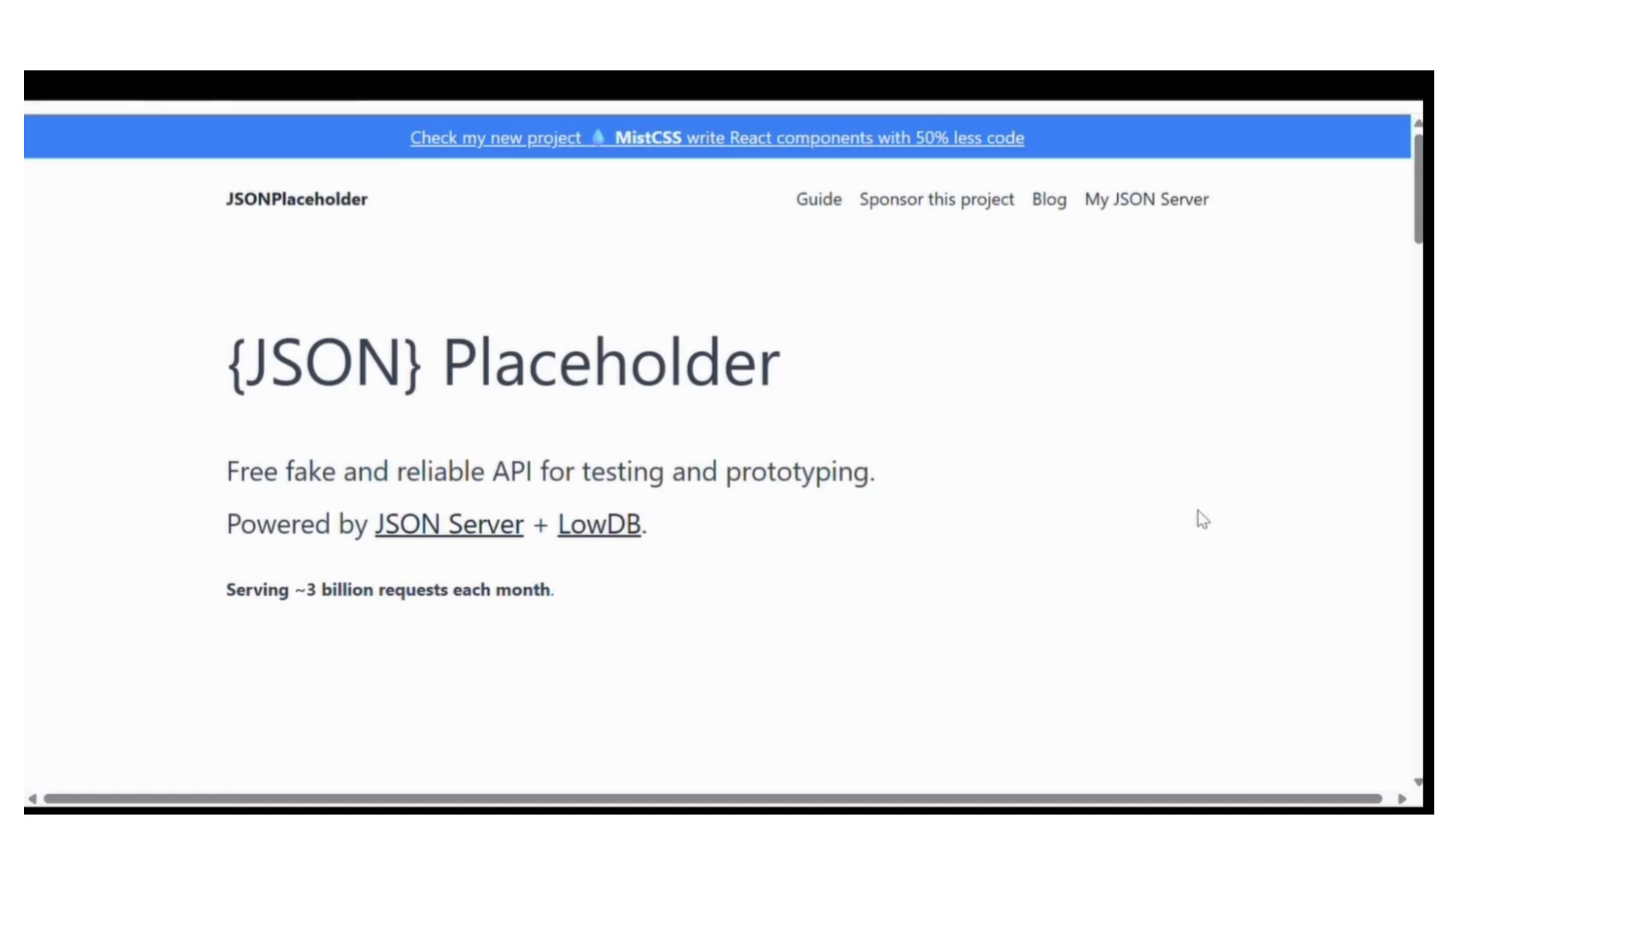
{"action": "scroll", "coordinate": [1155, 490], "scroll_direction": "down", "scroll_amount": 15}
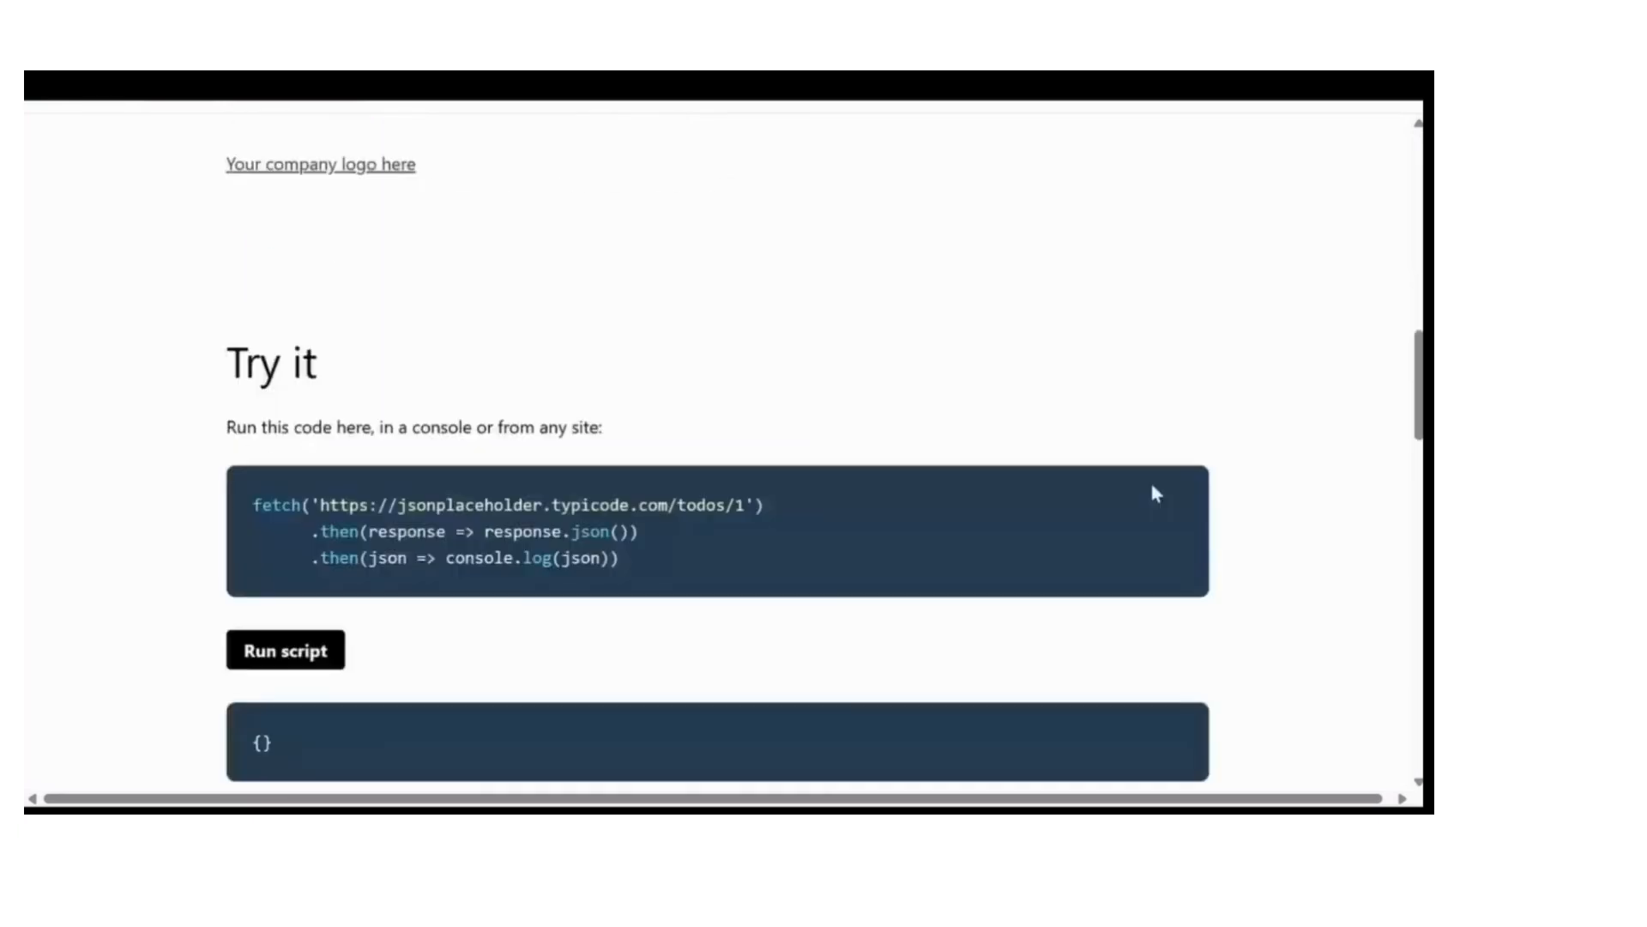
{"action": "scroll", "coordinate": [636, 553], "scroll_direction": "down", "scroll_amount": 5}
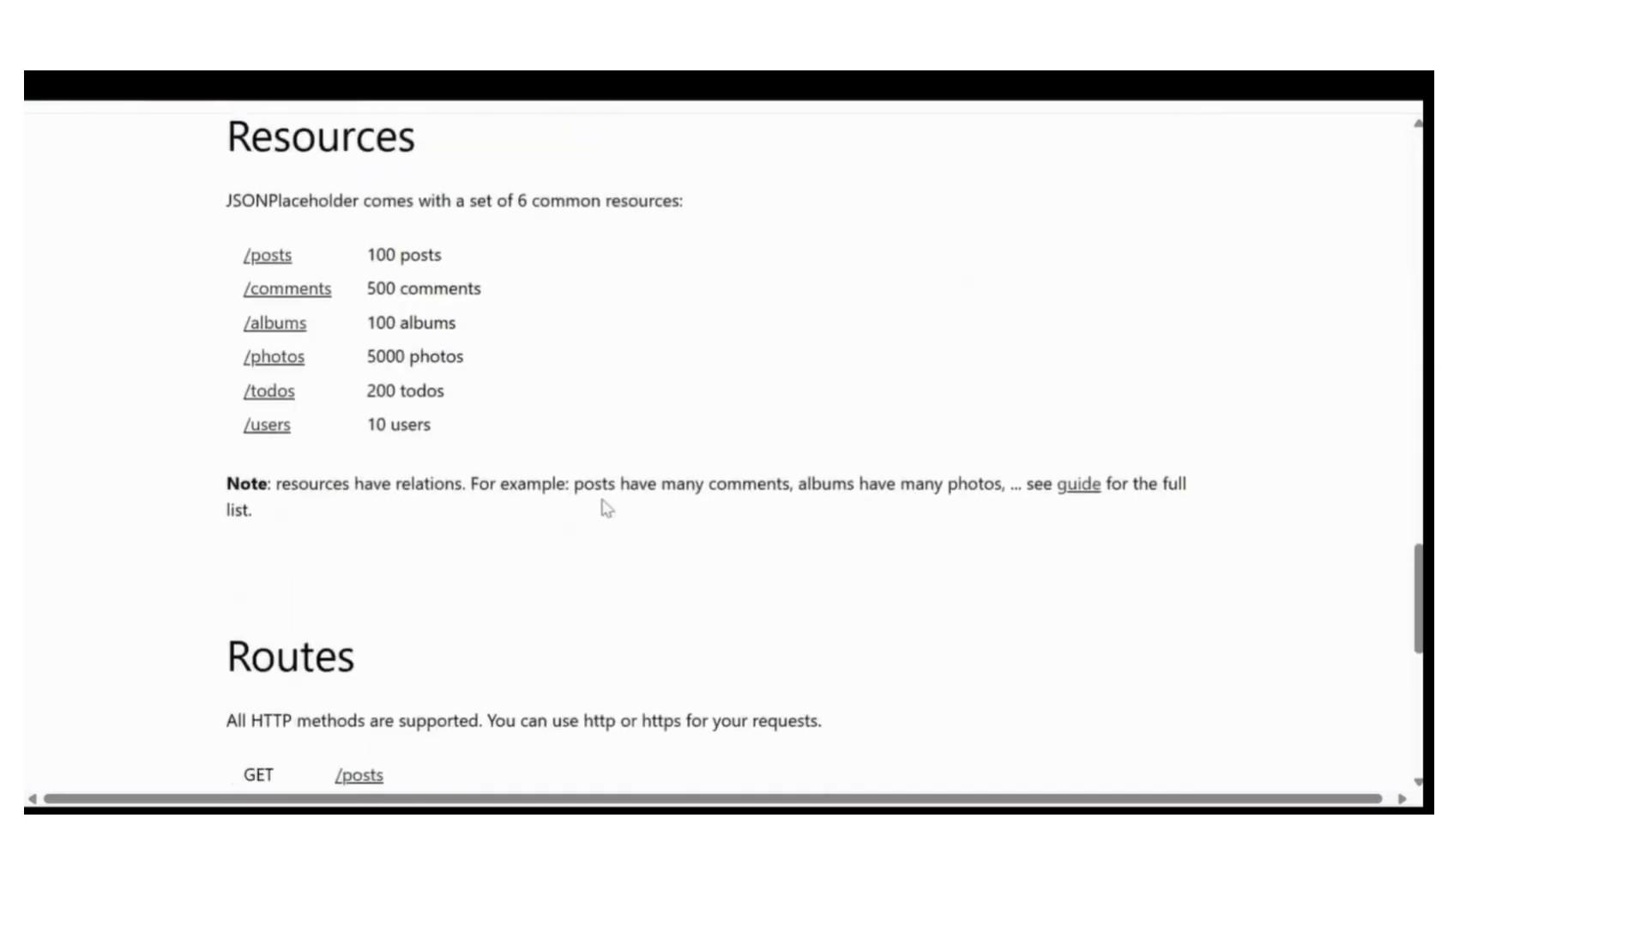
{"action": "scroll", "coordinate": [605, 505], "scroll_direction": "up", "scroll_amount": 1}
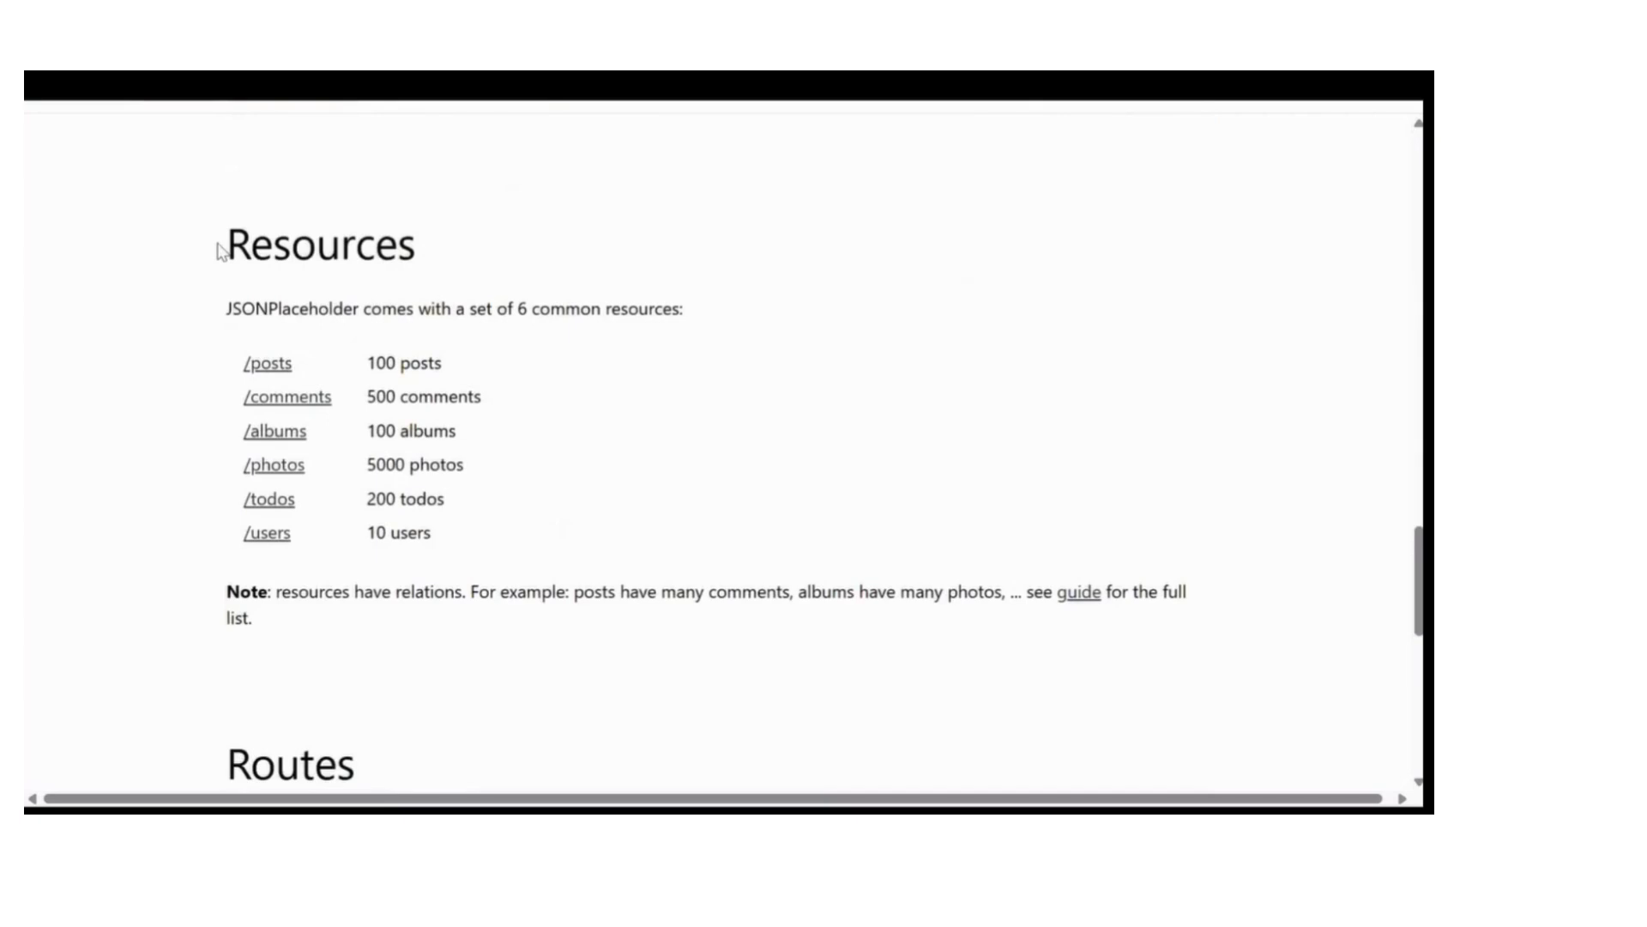
{"action": "left_click_drag", "start_coordinate": [220, 250], "coordinate": [457, 254]}
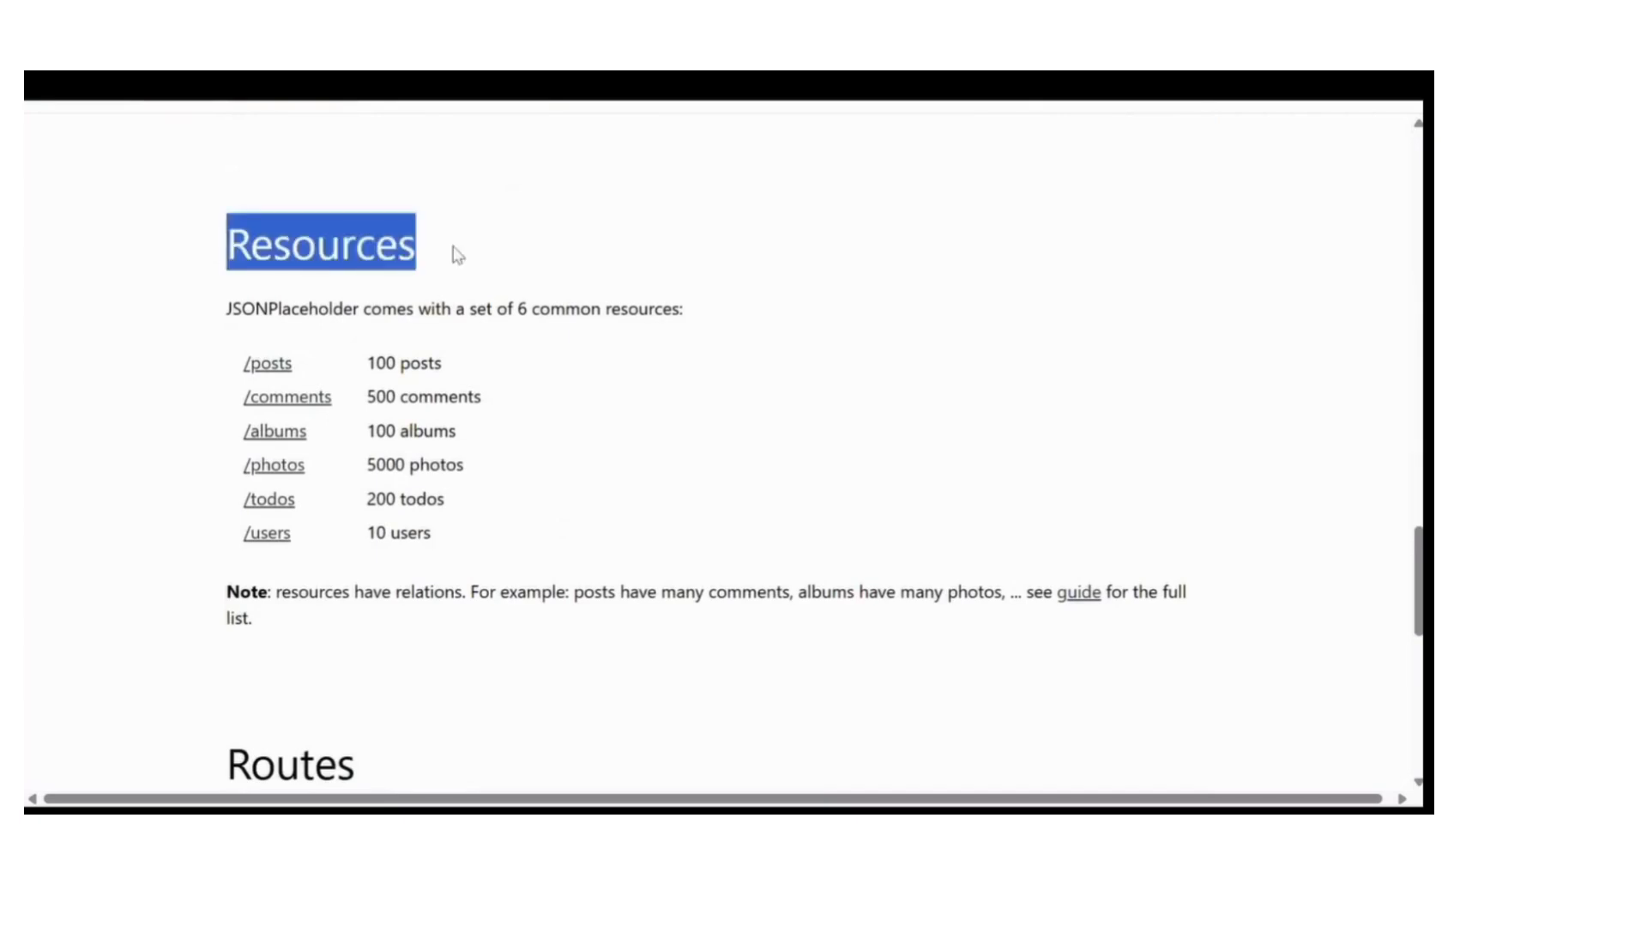
{"action": "left_click", "coordinate": [458, 255]}
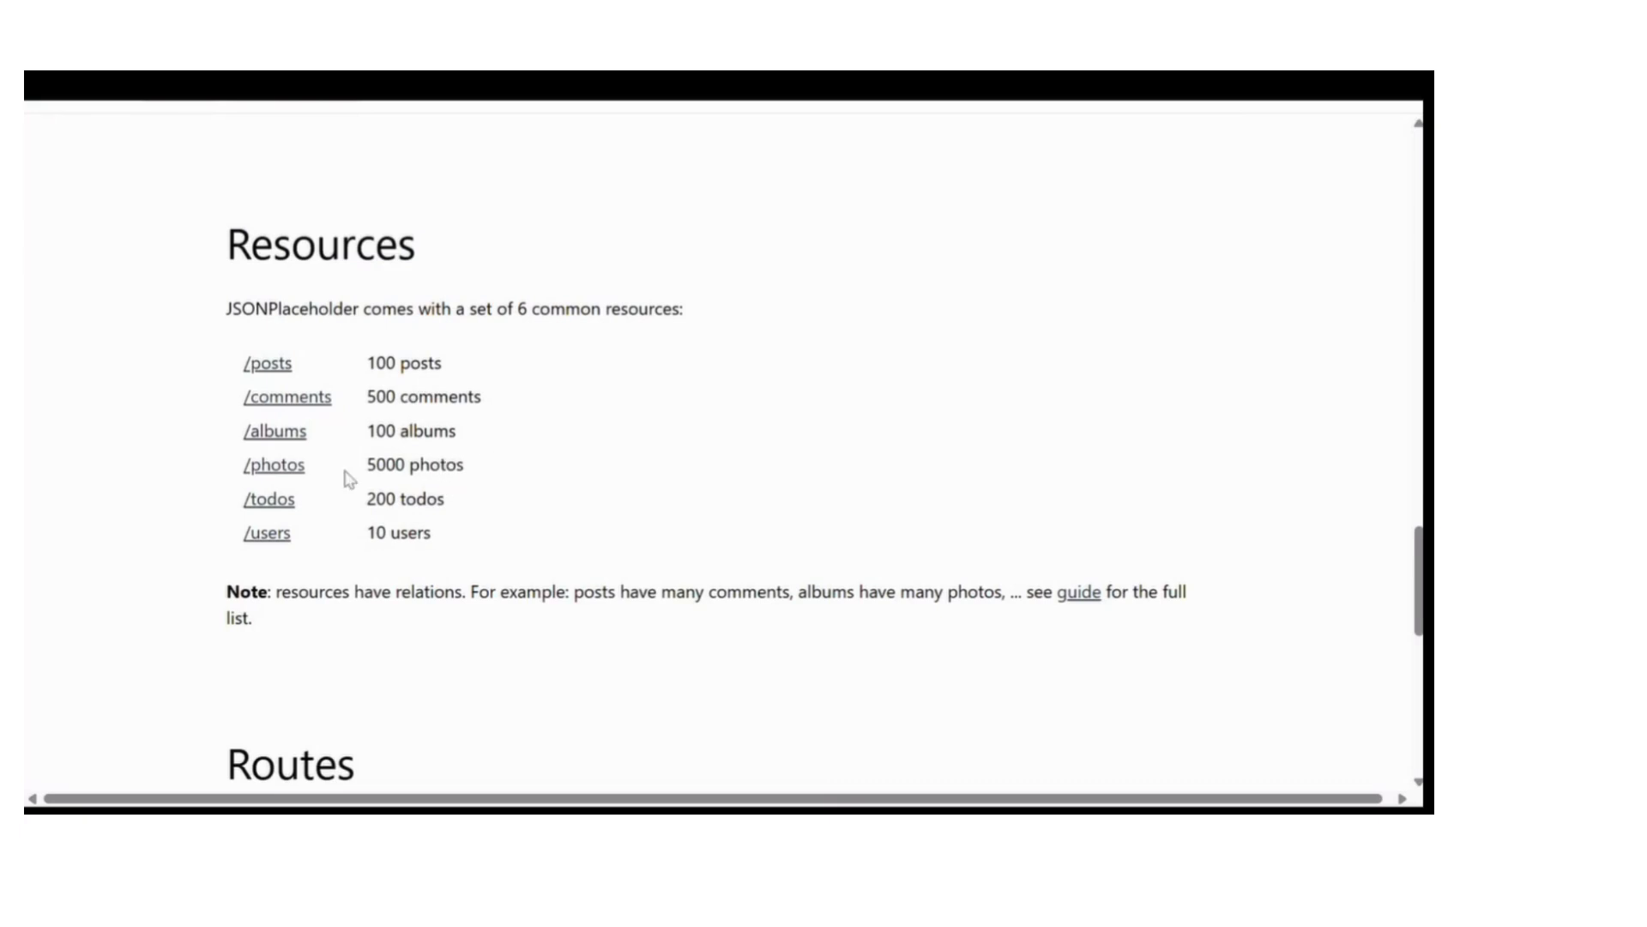
{"action": "left_click", "coordinate": [281, 465]}
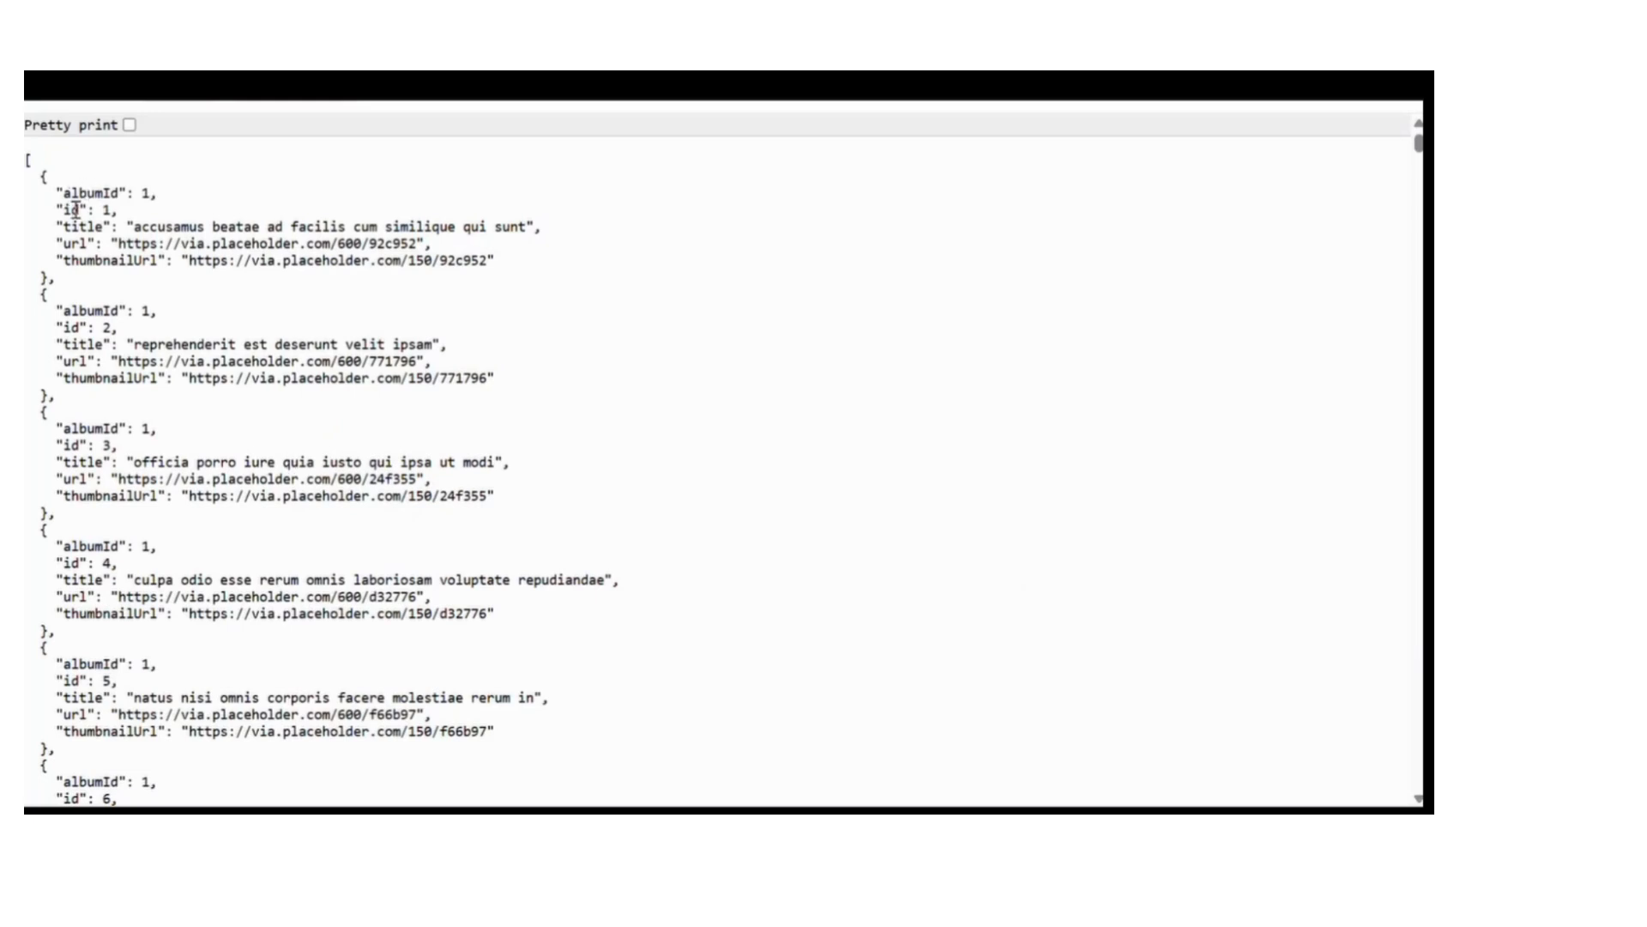
Examine the albumId and id fields of the first photo records in the JSON data.
{"action": "left_click_drag", "start_coordinate": [39, 176], "coordinate": [159, 665]}
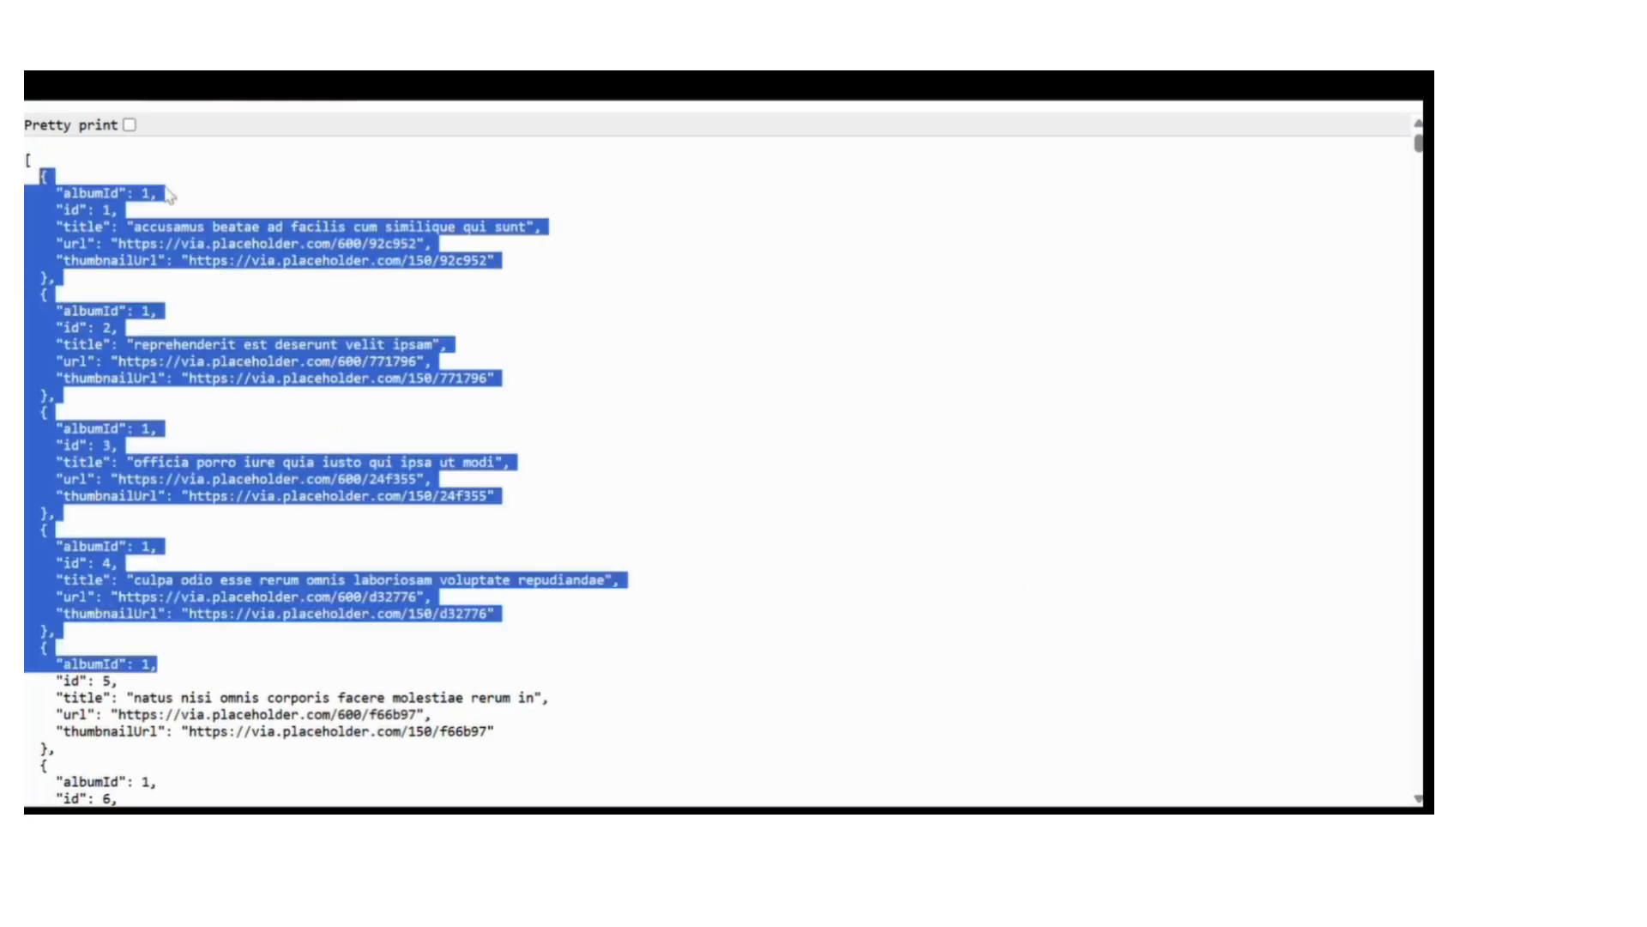
{"action": "left_click", "coordinate": [122, 215]}
{"action": "left_click_drag", "start_coordinate": [63, 311], "coordinate": [167, 319]}
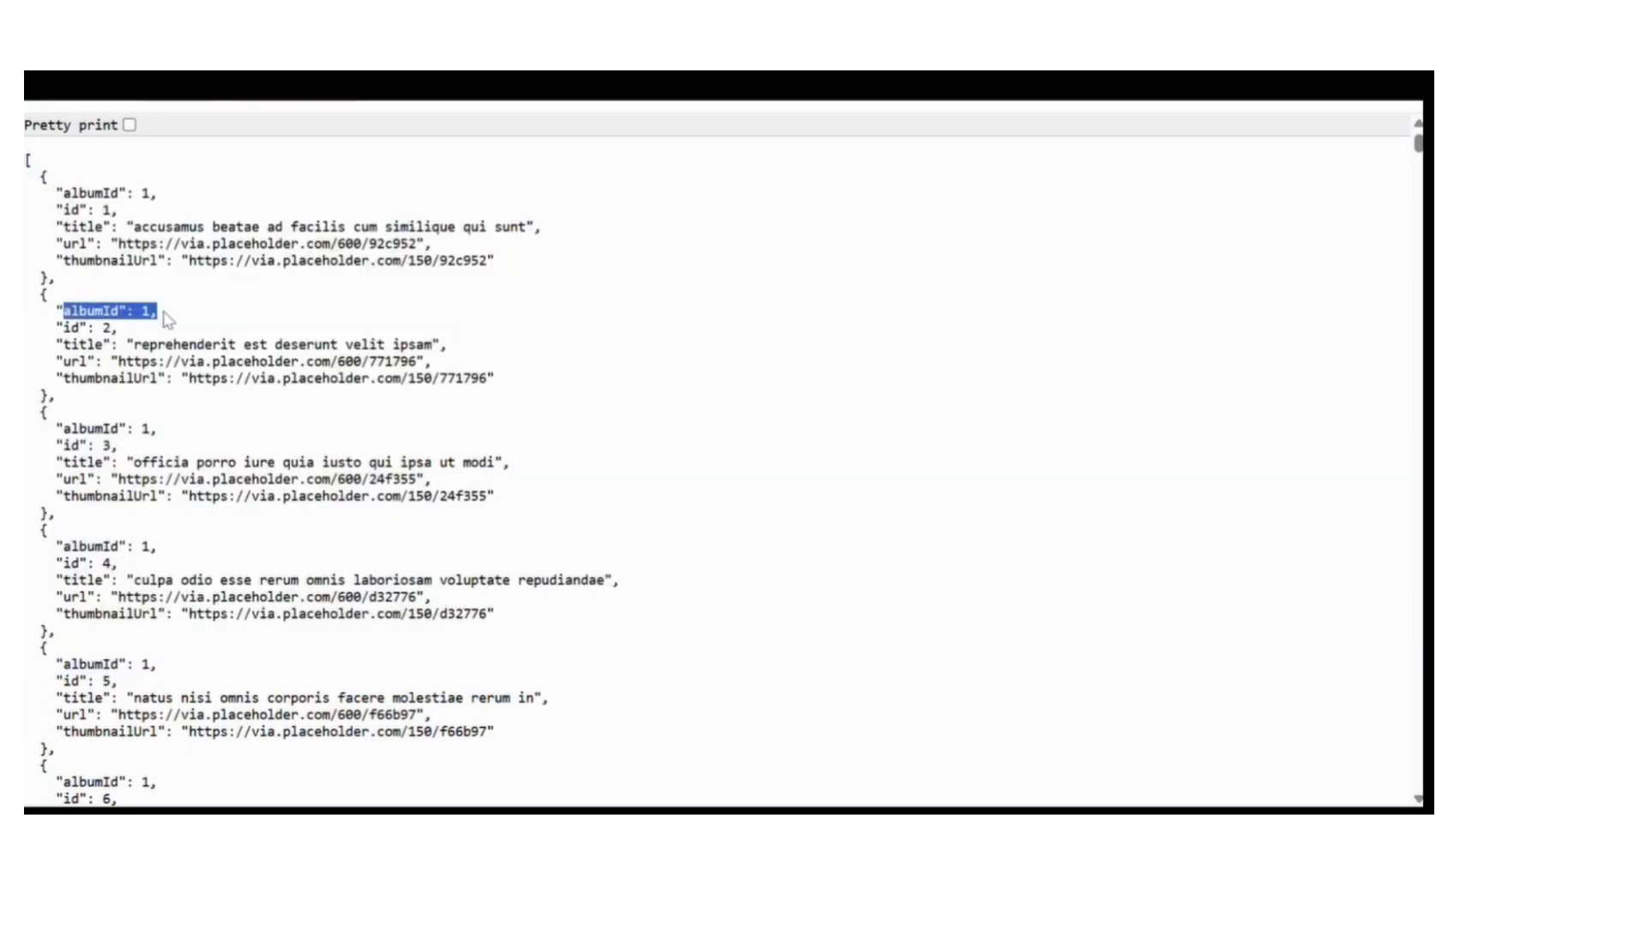
{"action": "left_click", "coordinate": [168, 320]}
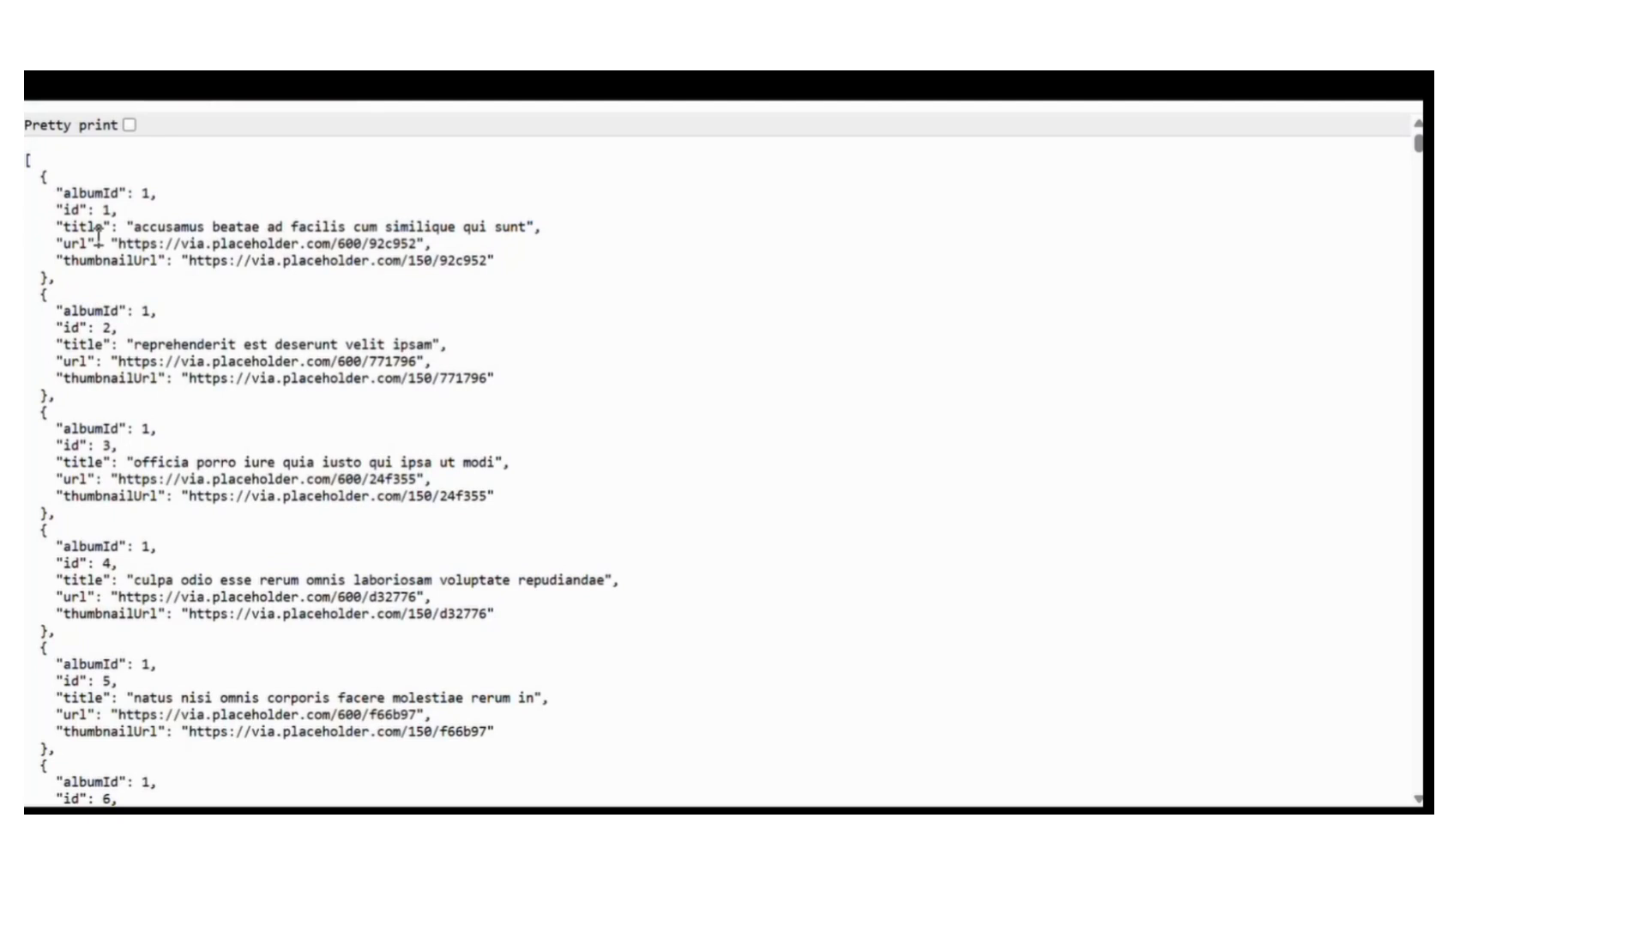
{"action": "left_click_drag", "start_coordinate": [64, 210], "coordinate": [125, 221]}
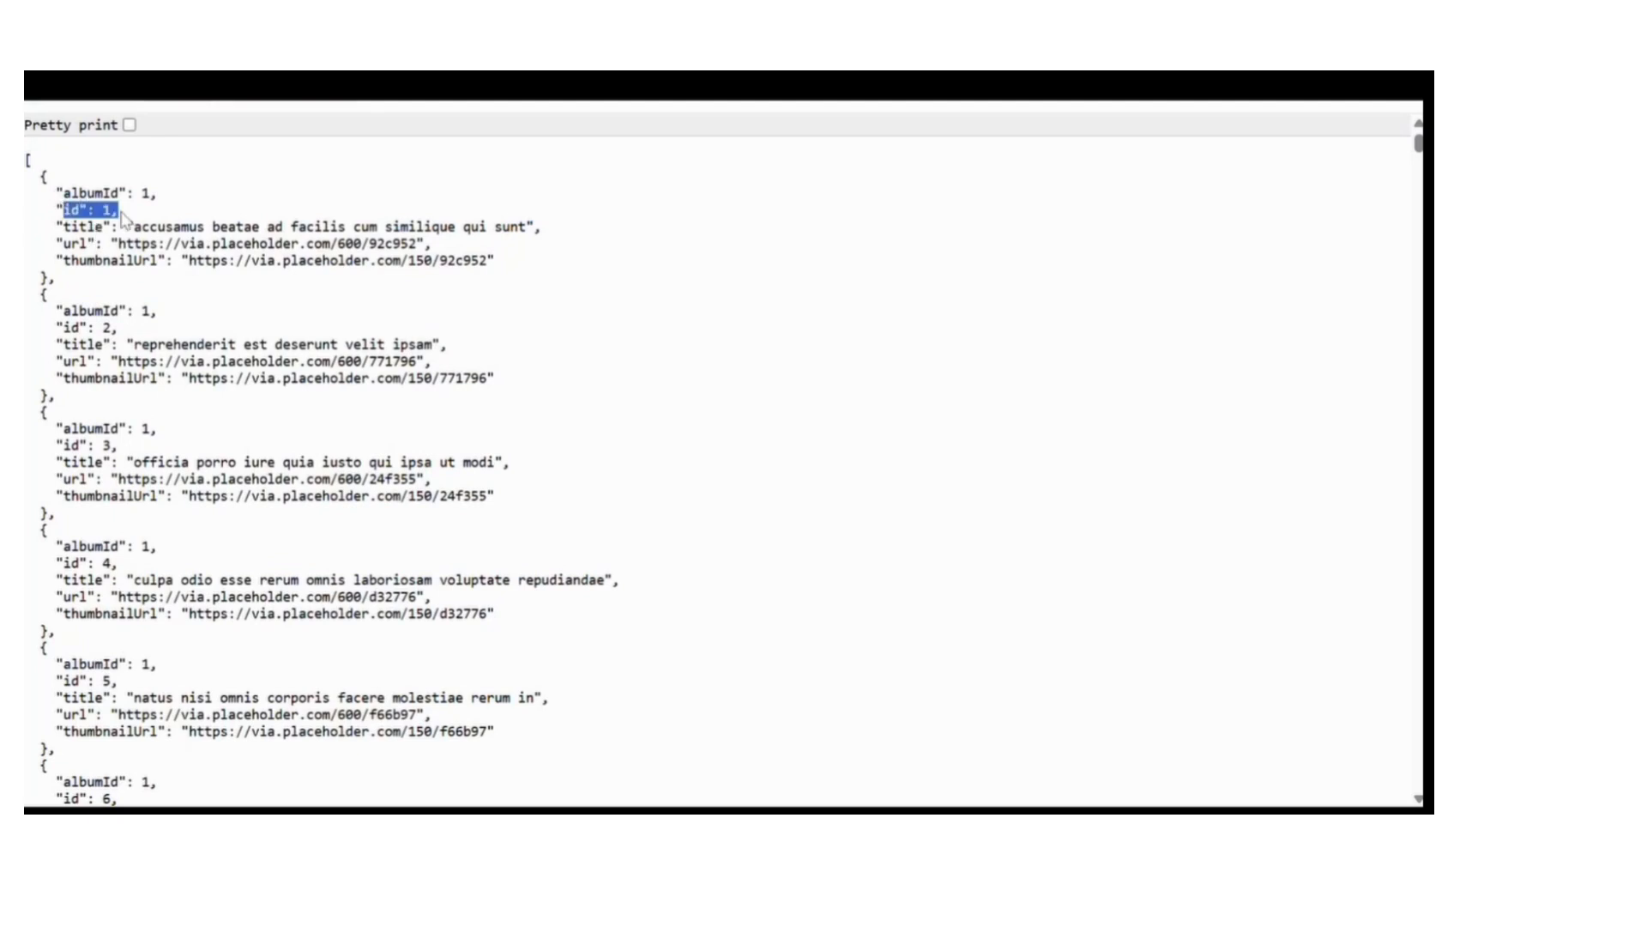
{"action": "left_click", "coordinate": [126, 222]}
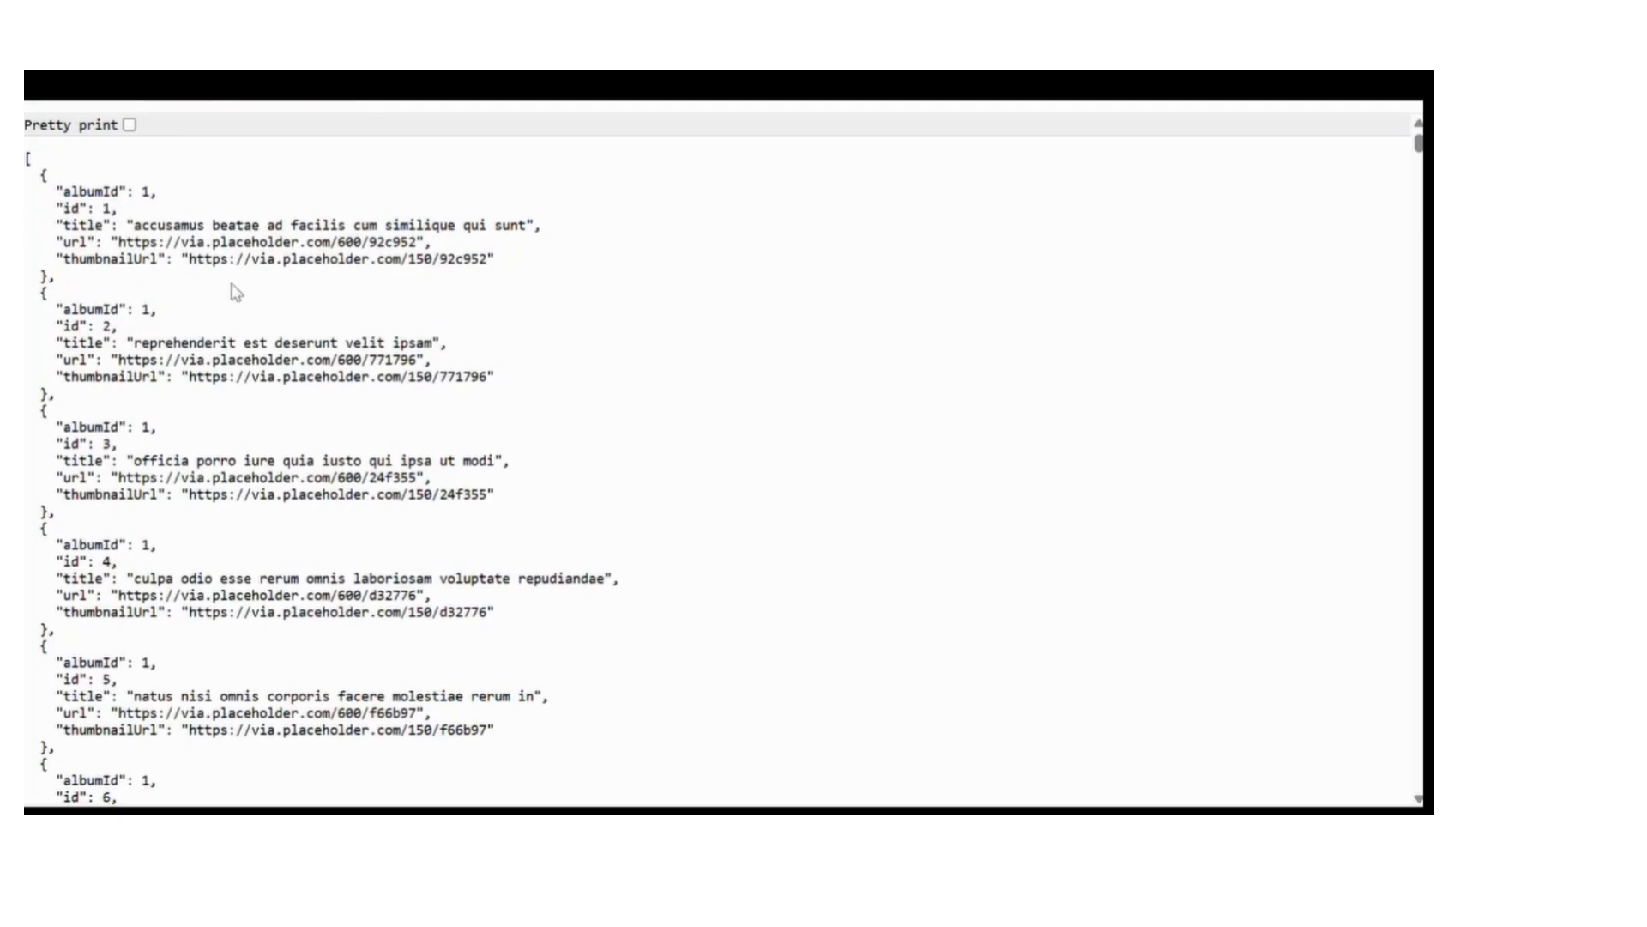
Check the albumId and id of the last photo record and return to the start of the JSON data.
{"action": "scroll", "coordinate": [232, 284], "scroll_direction": "down", "scroll_amount": 5}
{"action": "left_click_drag", "start_coordinate": [1417, 144], "coordinate": [1413, 782]}
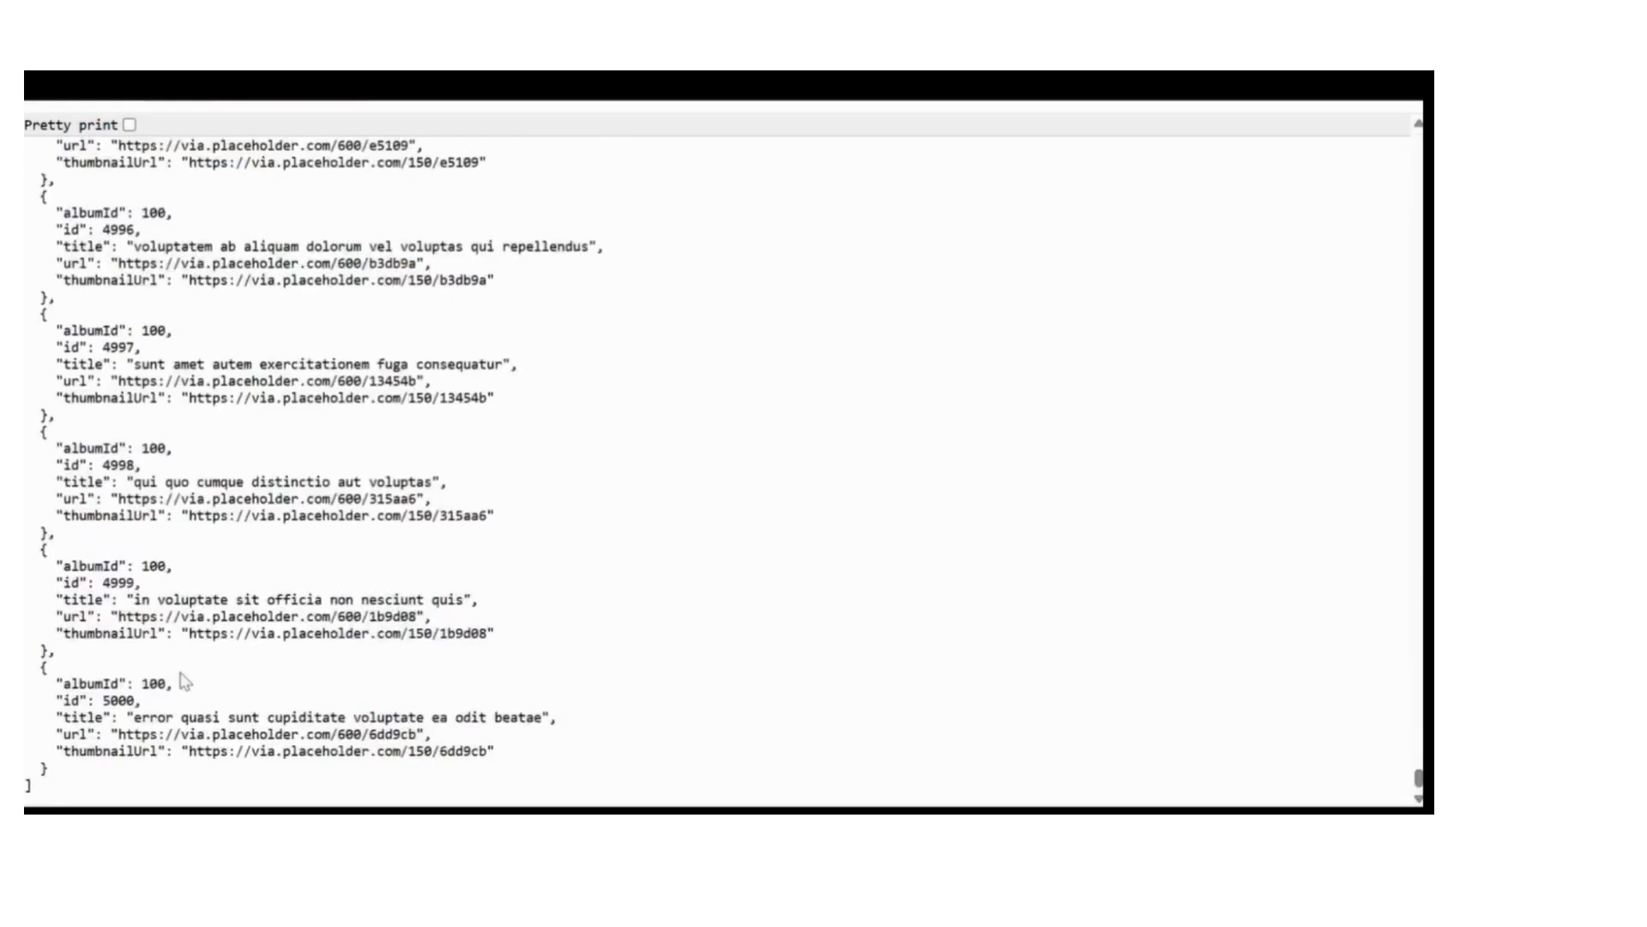
{"action": "left_click_drag", "start_coordinate": [174, 684], "coordinate": [64, 683]}
{"action": "left_click", "coordinate": [170, 704]}
{"action": "scroll", "coordinate": [341, 553], "scroll_direction": "up", "scroll_amount": 5}
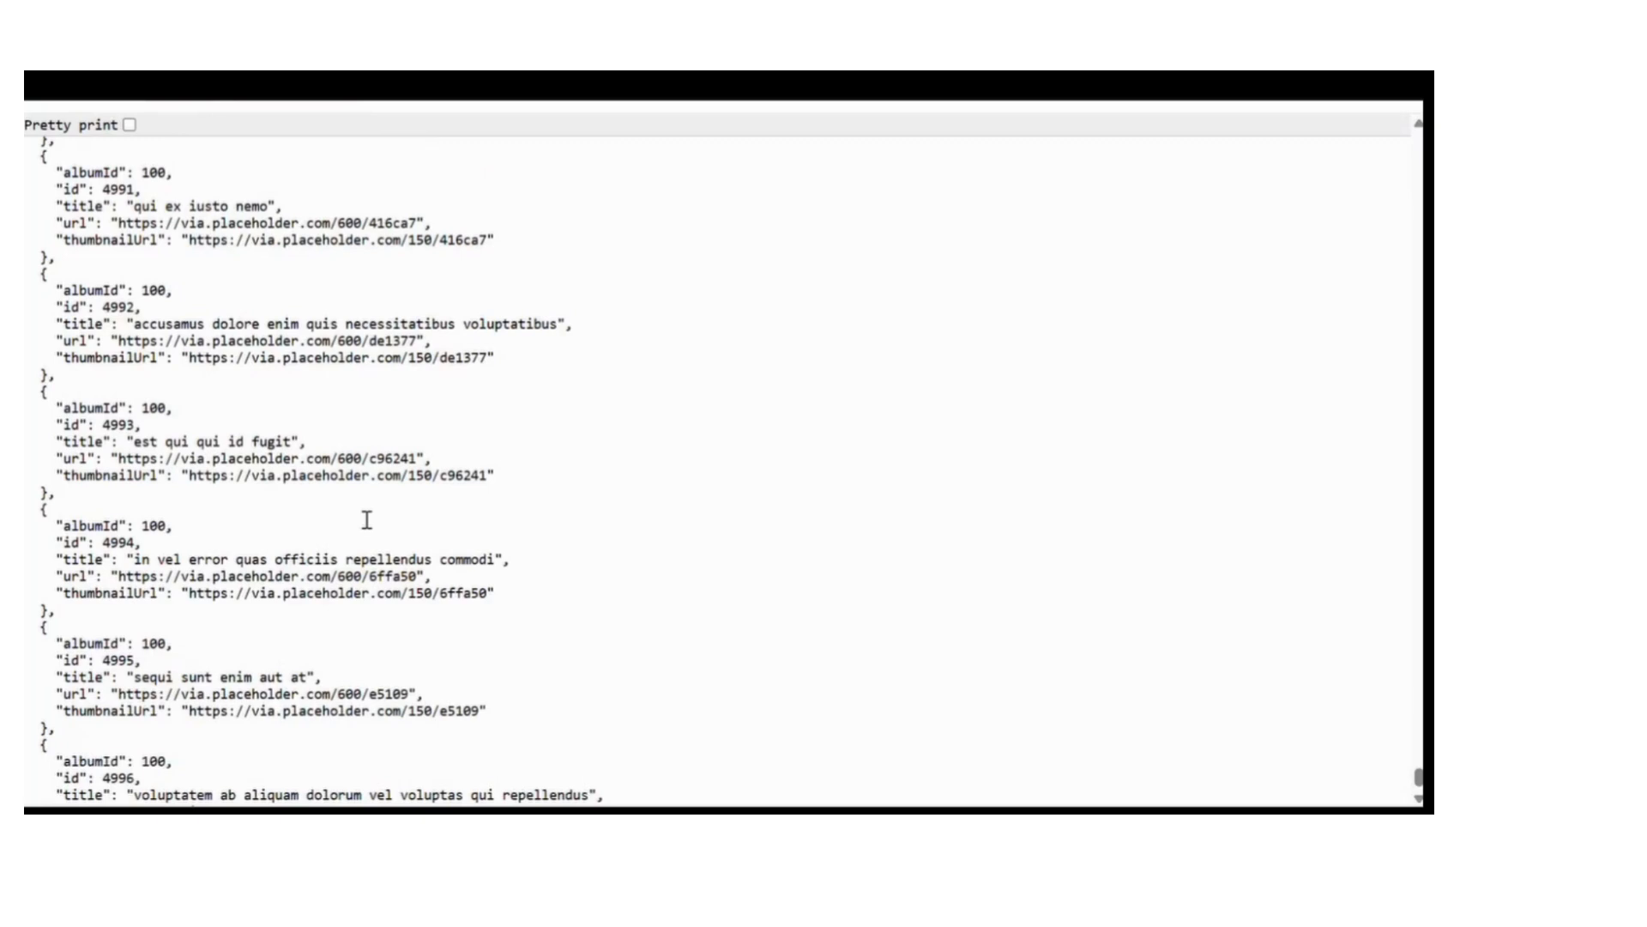
{"action": "scroll", "coordinate": [366, 520], "scroll_direction": "up", "scroll_amount": 10}
{"action": "key", "text": "Home"}
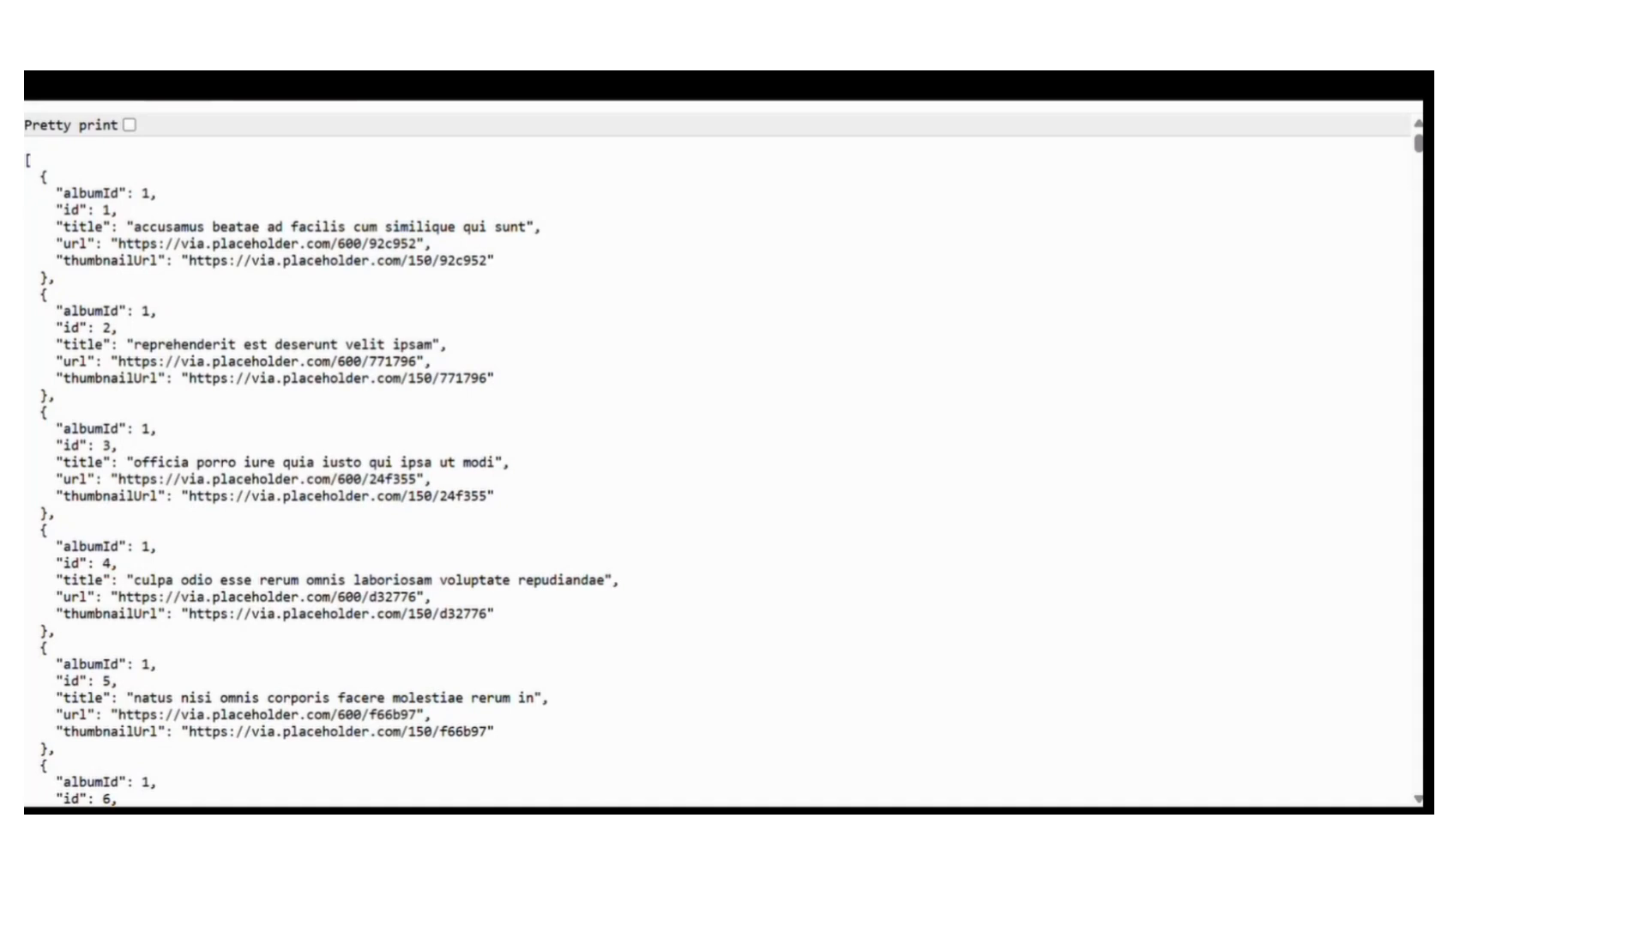
Switch to the Poc_on_Pagination process in Boomi and open the Get Data from Application connector step.
{"action": "left_click", "coordinate": [326, 86]}
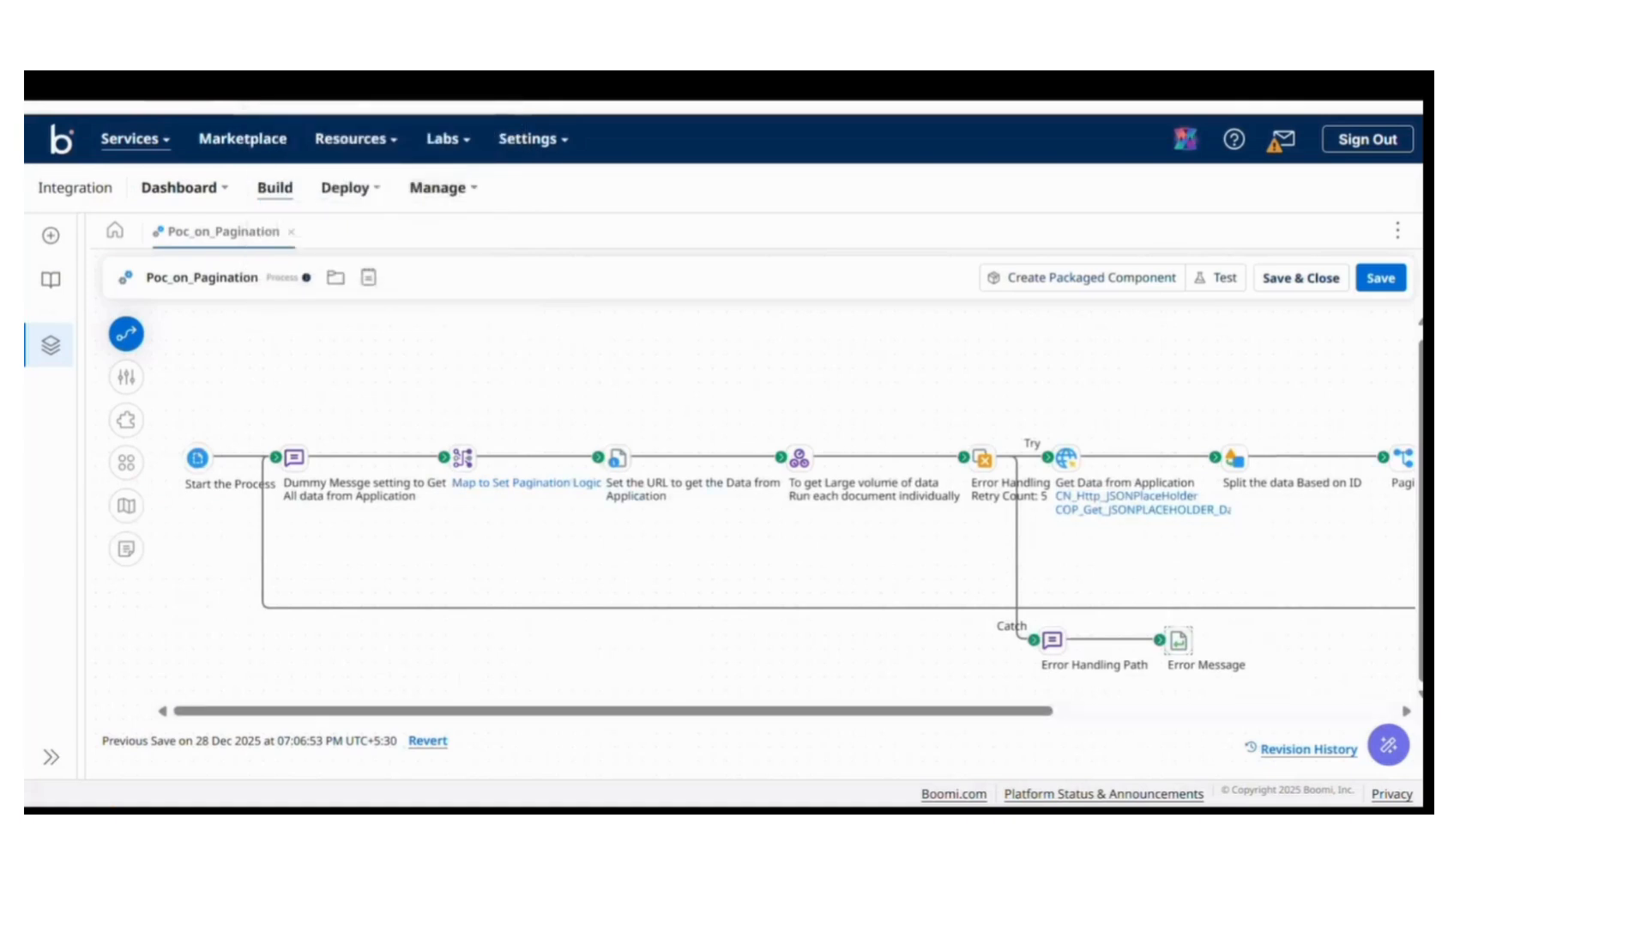
{"action": "left_click", "coordinate": [515, 86]}
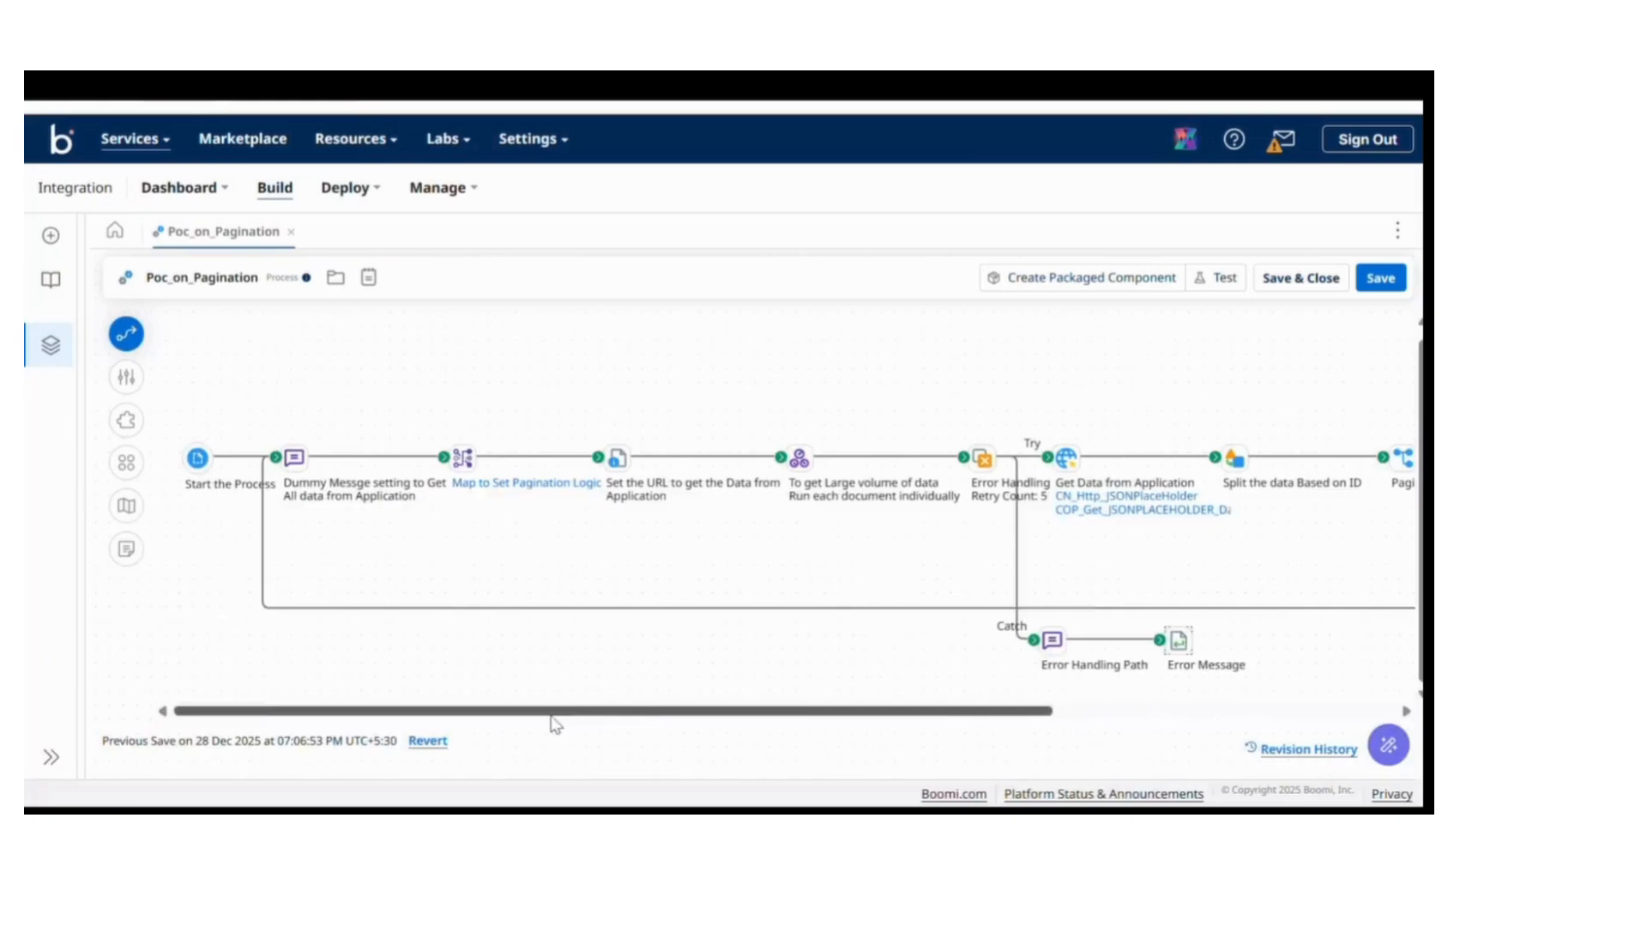
{"action": "left_click_drag", "start_coordinate": [551, 721], "coordinate": [768, 721]}
{"action": "left_click", "coordinate": [776, 457]}
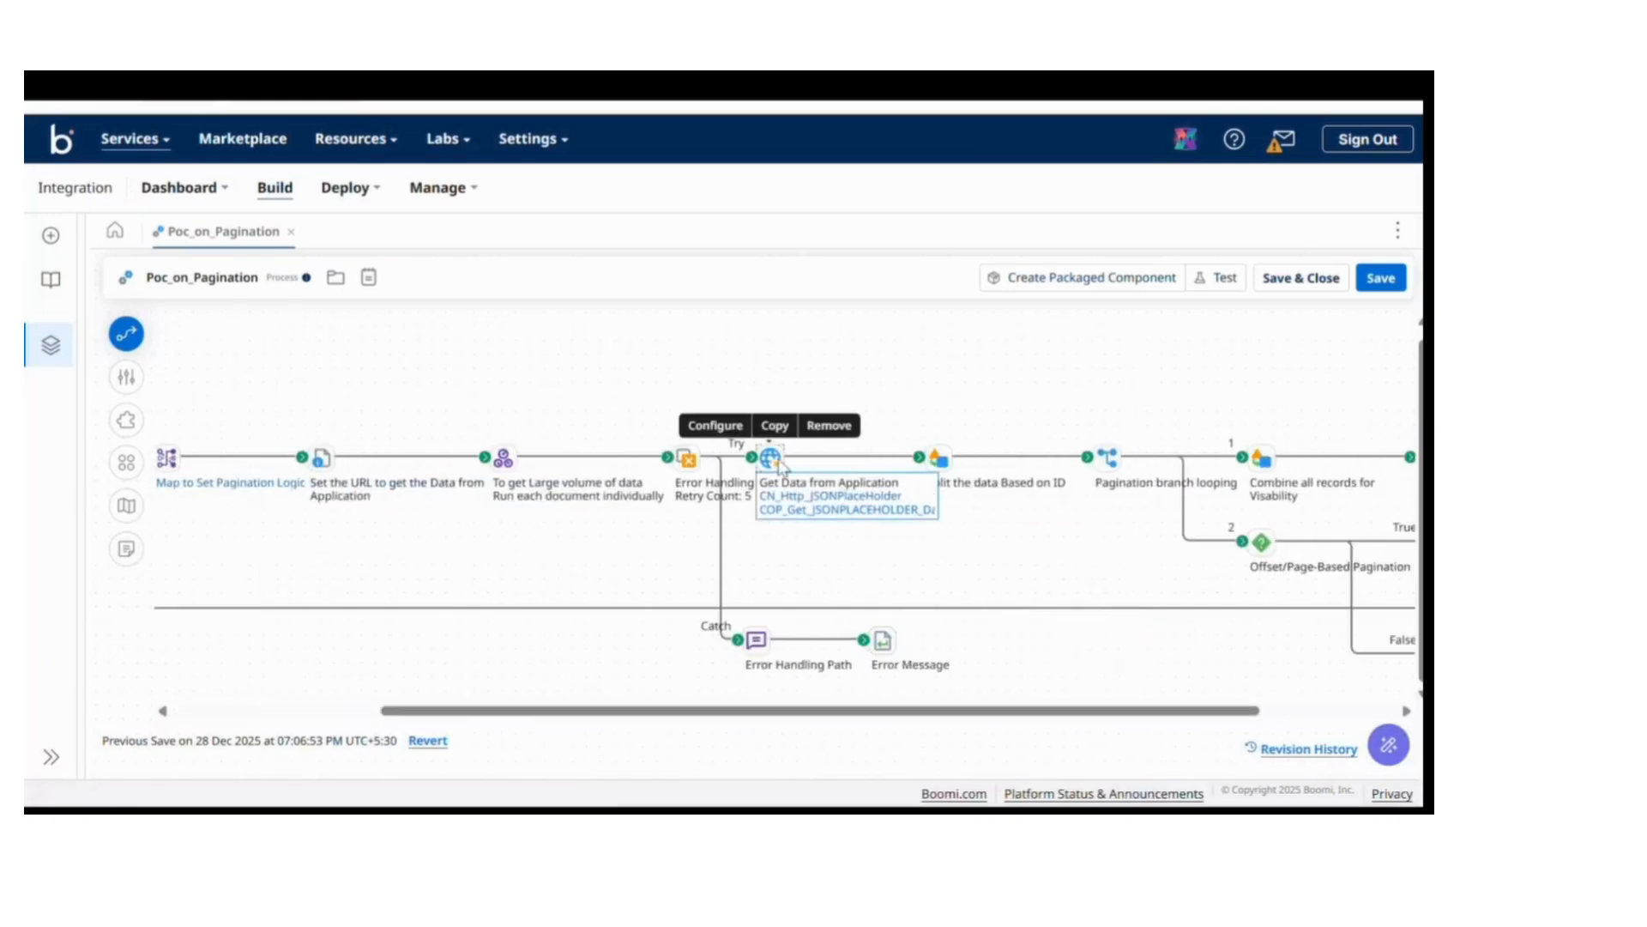
{"action": "double_click", "coordinate": [779, 465]}
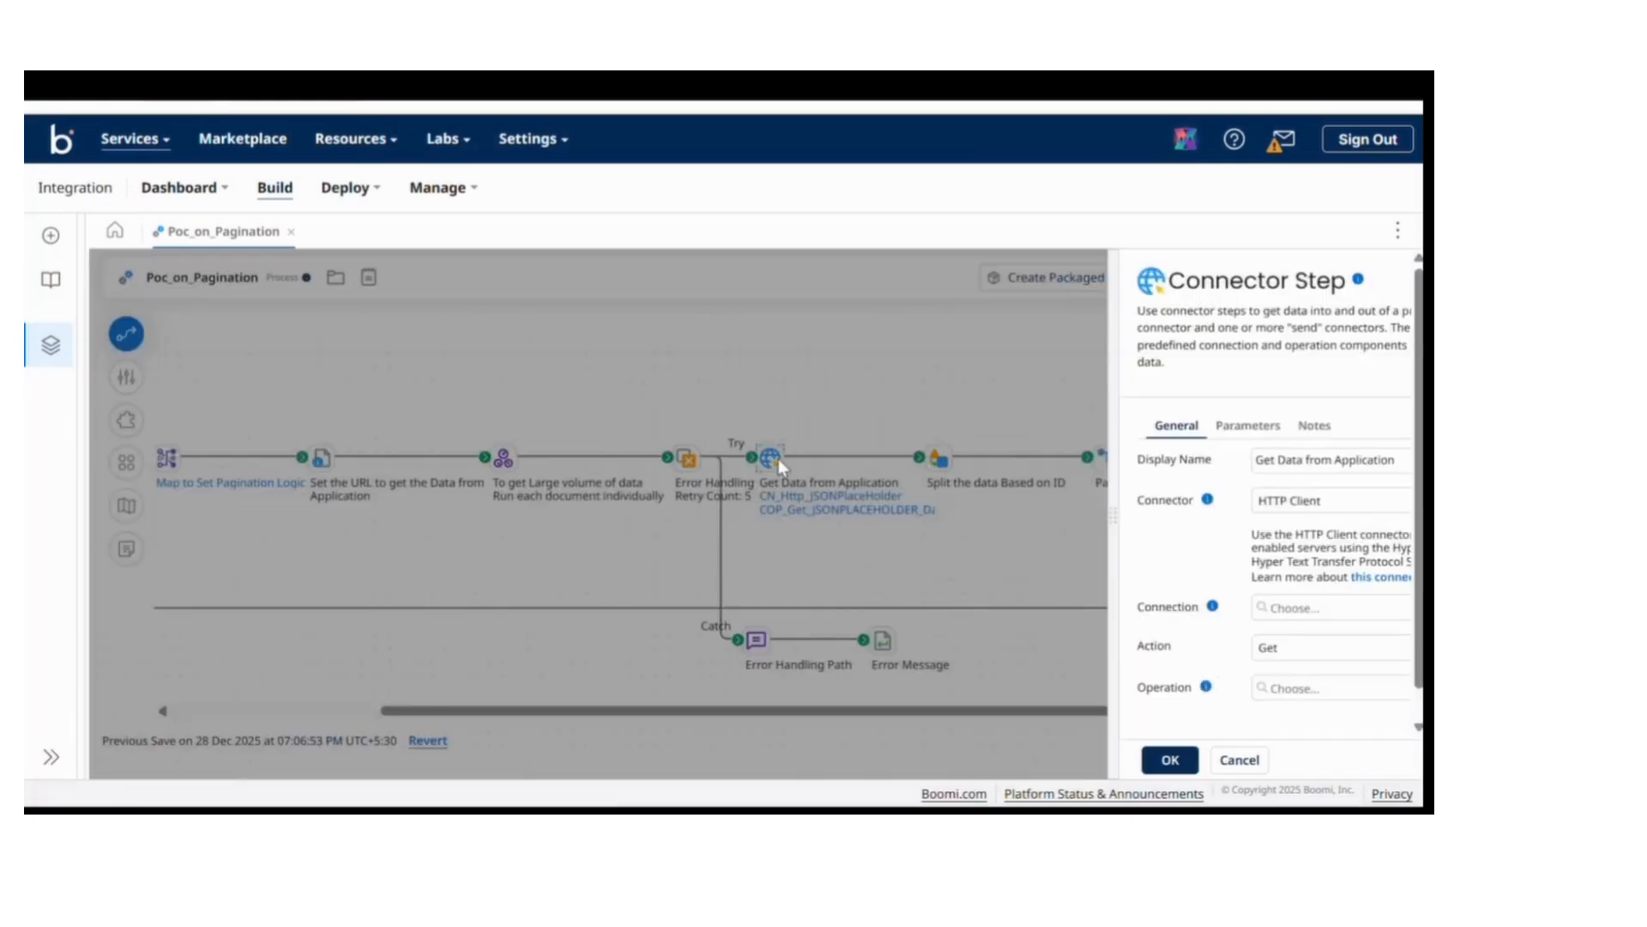
Inspect the URL of the CN_Http_JSONPlaceHolder connection and close the connection.
{"action": "left_click", "coordinate": [1349, 582]}
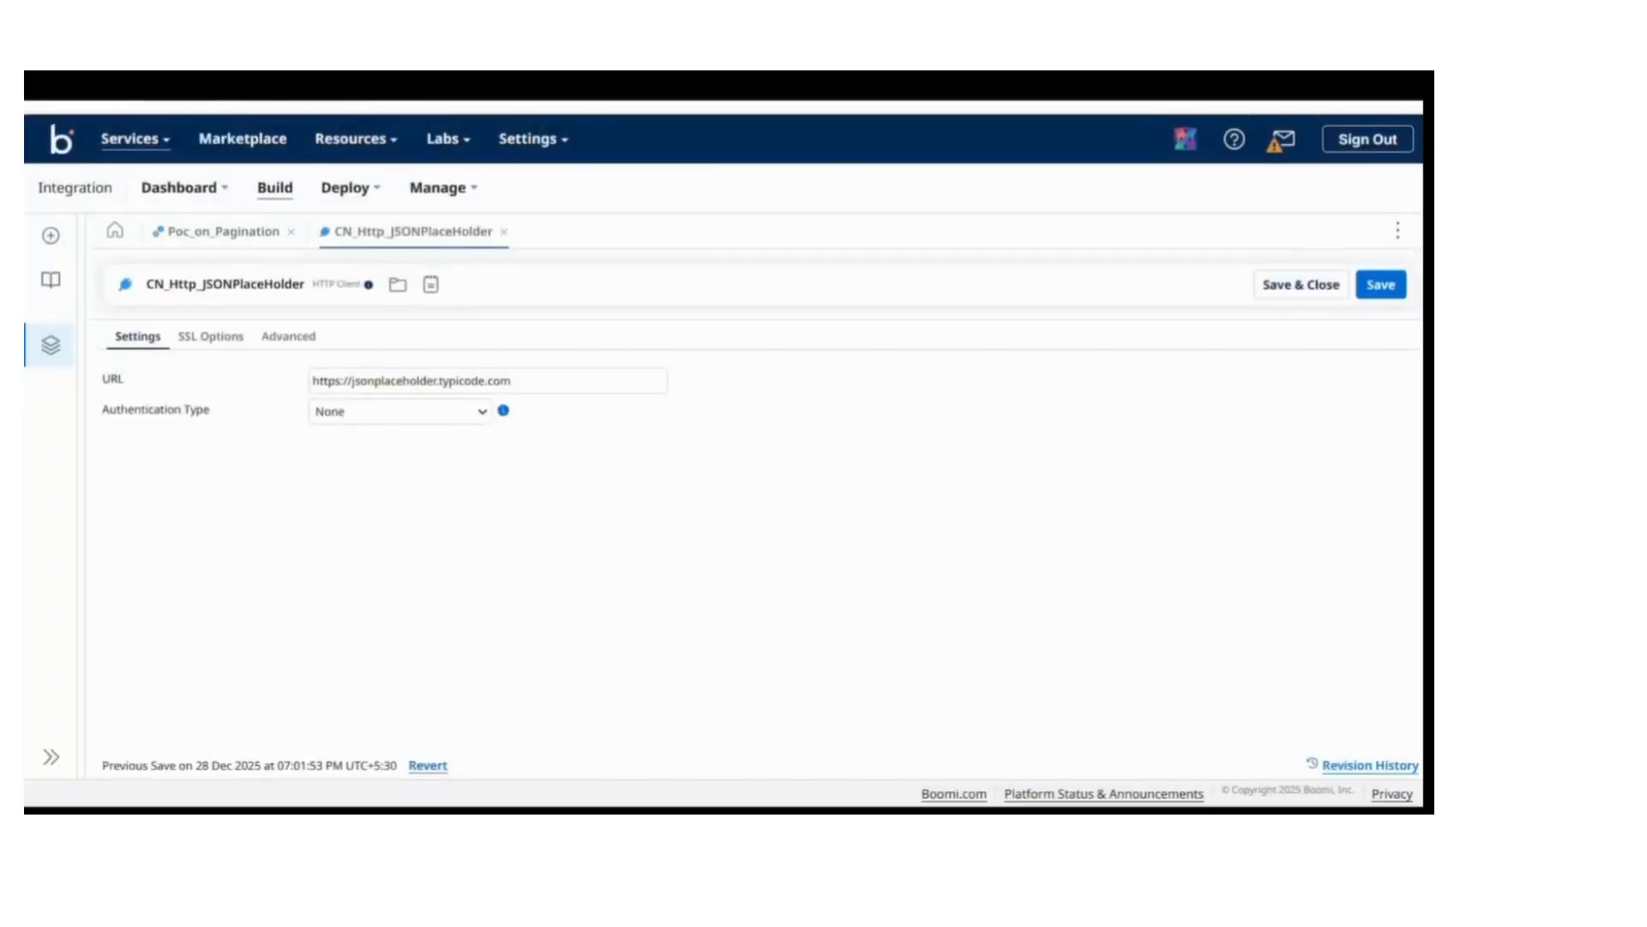
{"action": "left_click_drag", "start_coordinate": [529, 380], "coordinate": [308, 376]}
{"action": "left_click", "coordinate": [520, 378]}
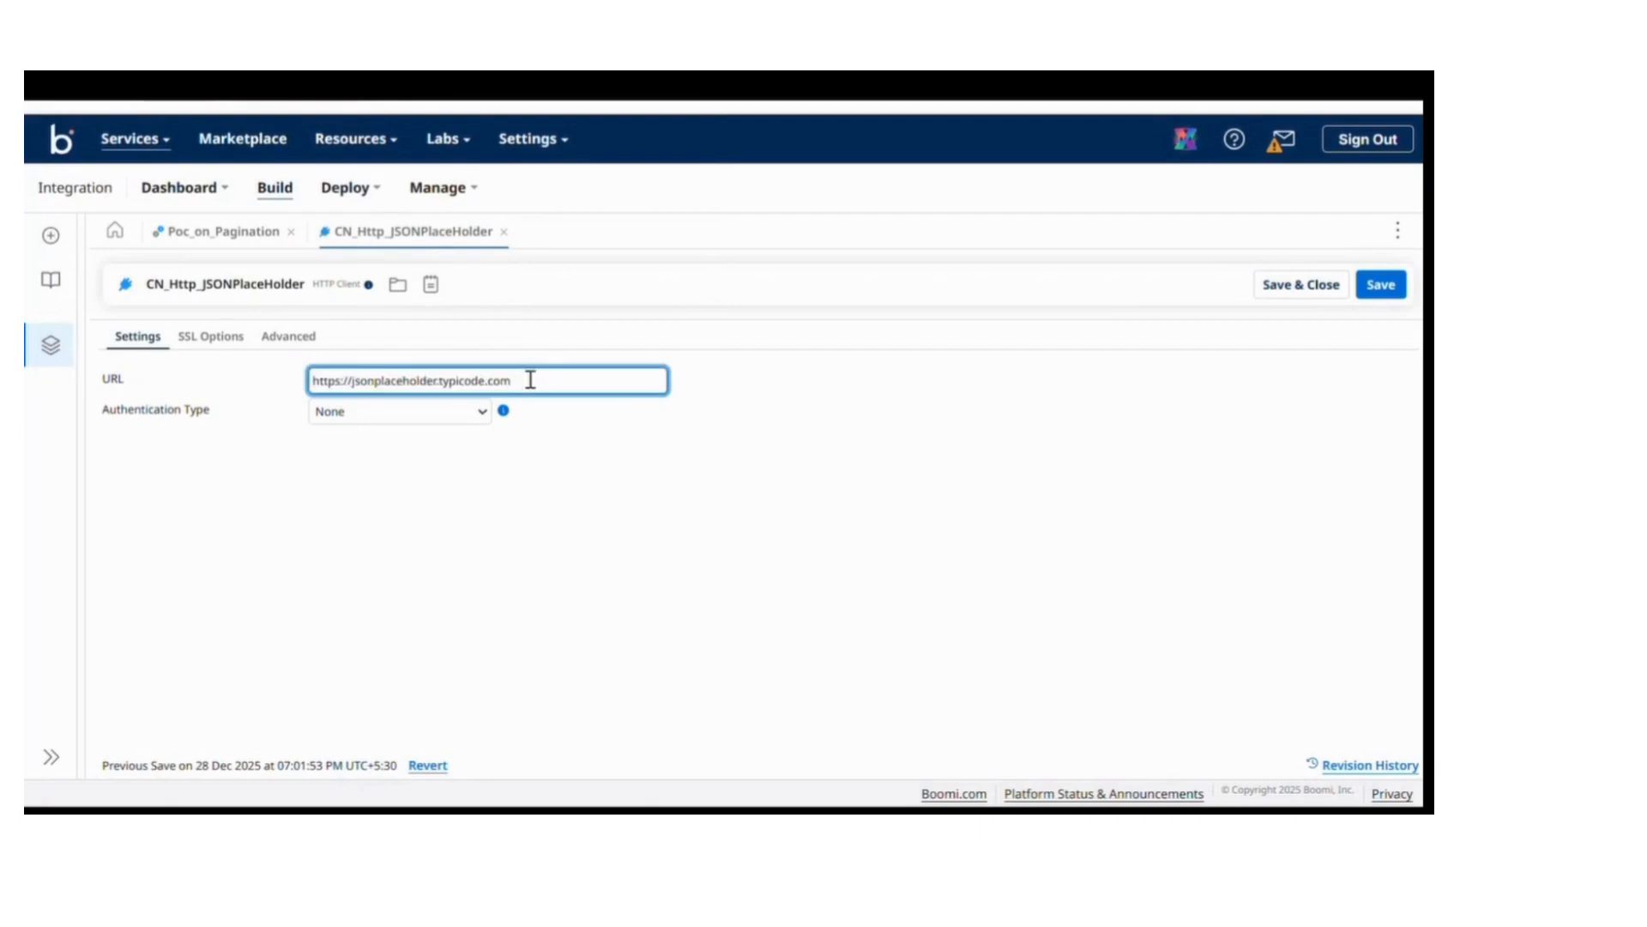
{"action": "left_click_drag", "start_coordinate": [530, 380], "coordinate": [298, 382]}
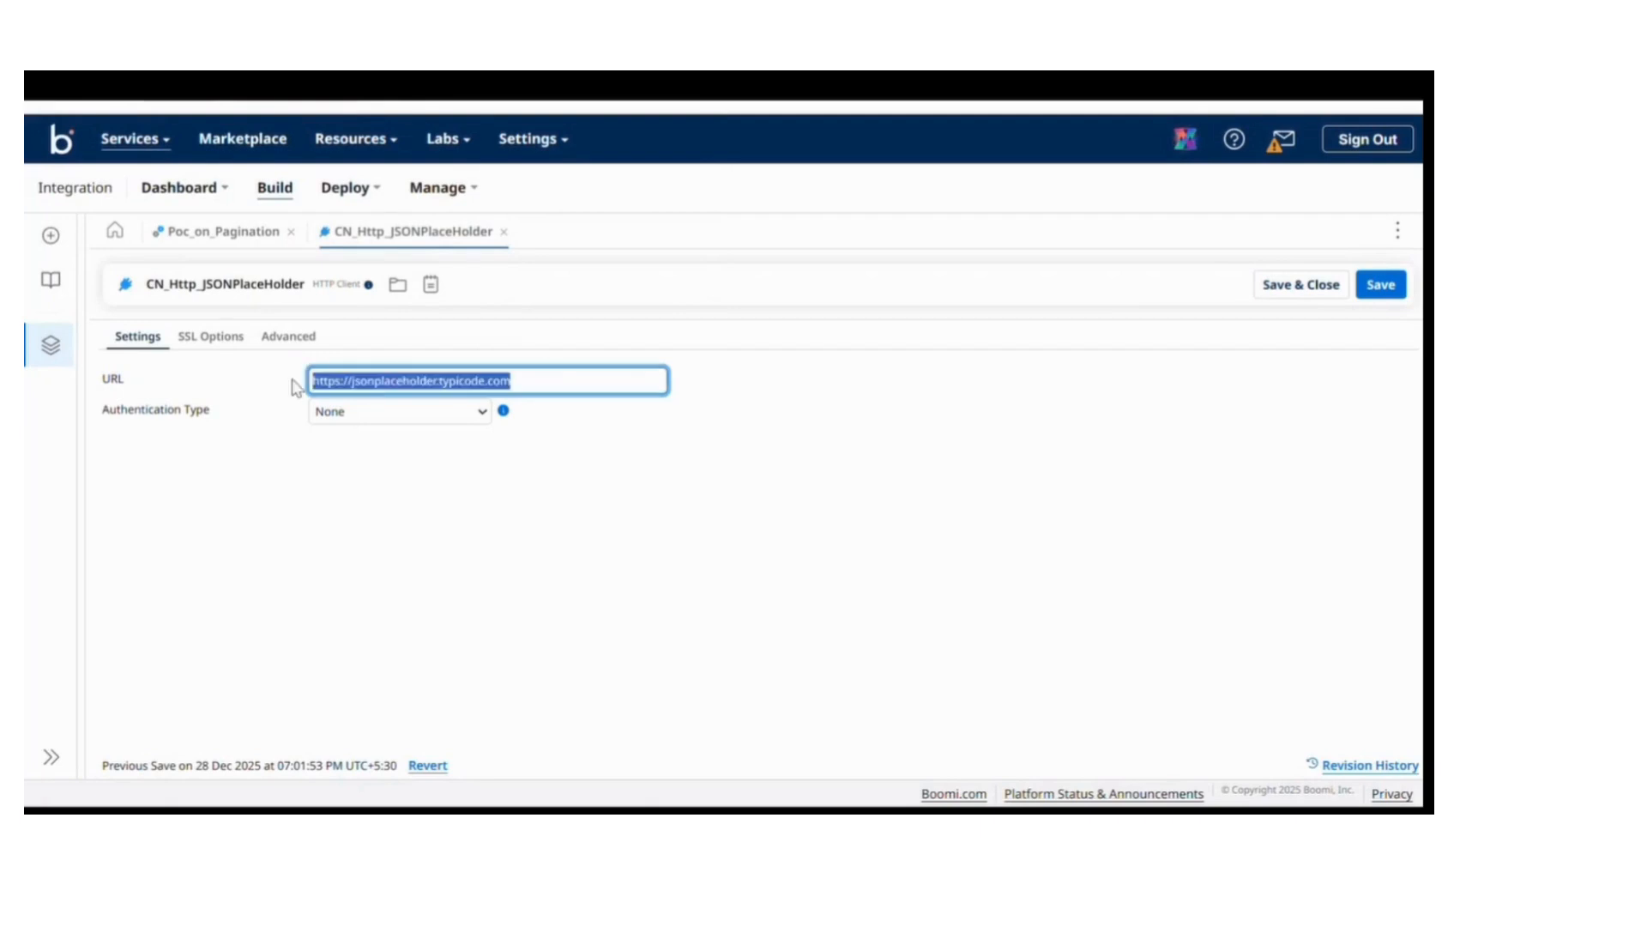
{"action": "left_click", "coordinate": [506, 238]}
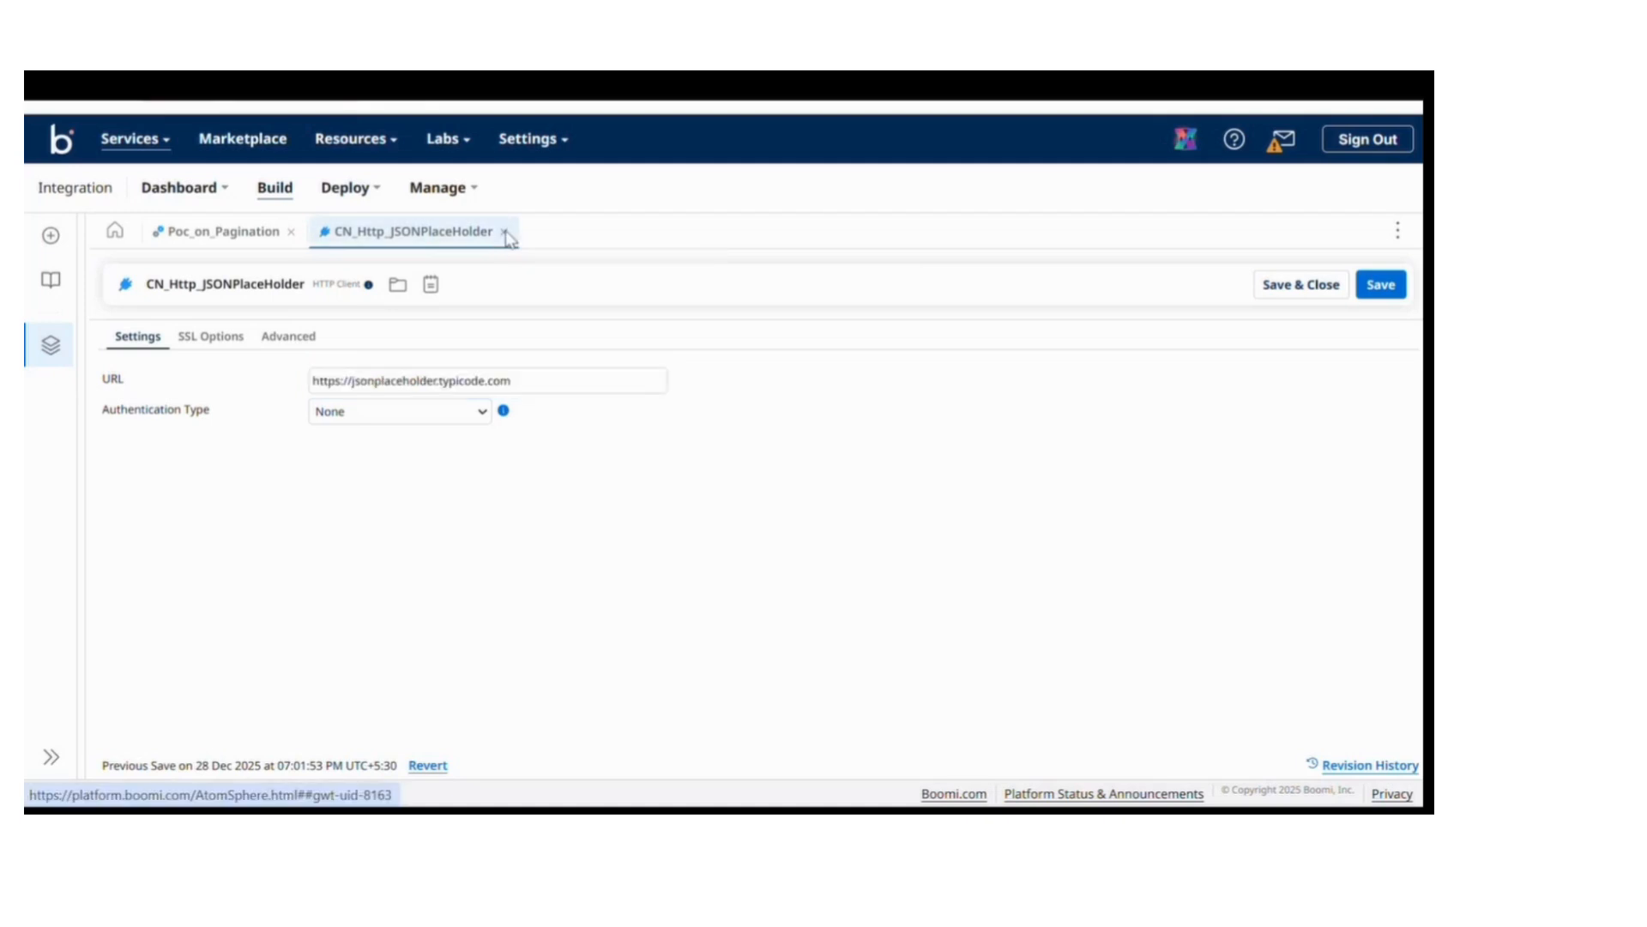
{"action": "left_click", "coordinate": [505, 231]}
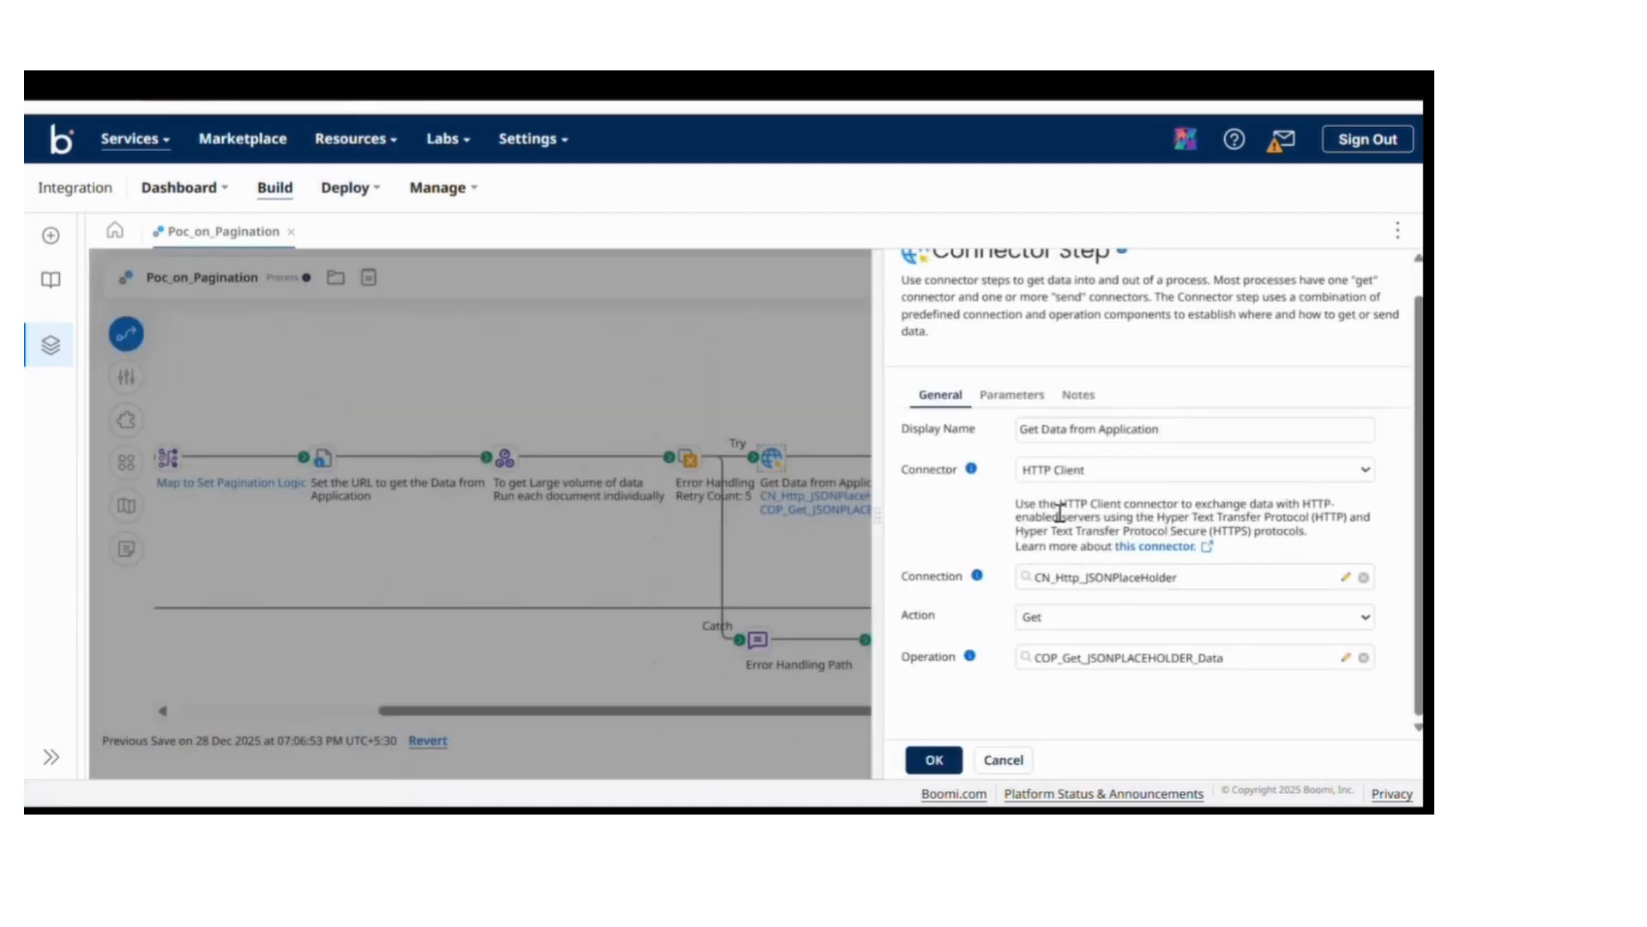
Review the photos resource path in the COP_Get_JSONPLACEHOLDER_Data operation, closing the operation and the connector step.
{"action": "left_click", "coordinate": [1346, 659]}
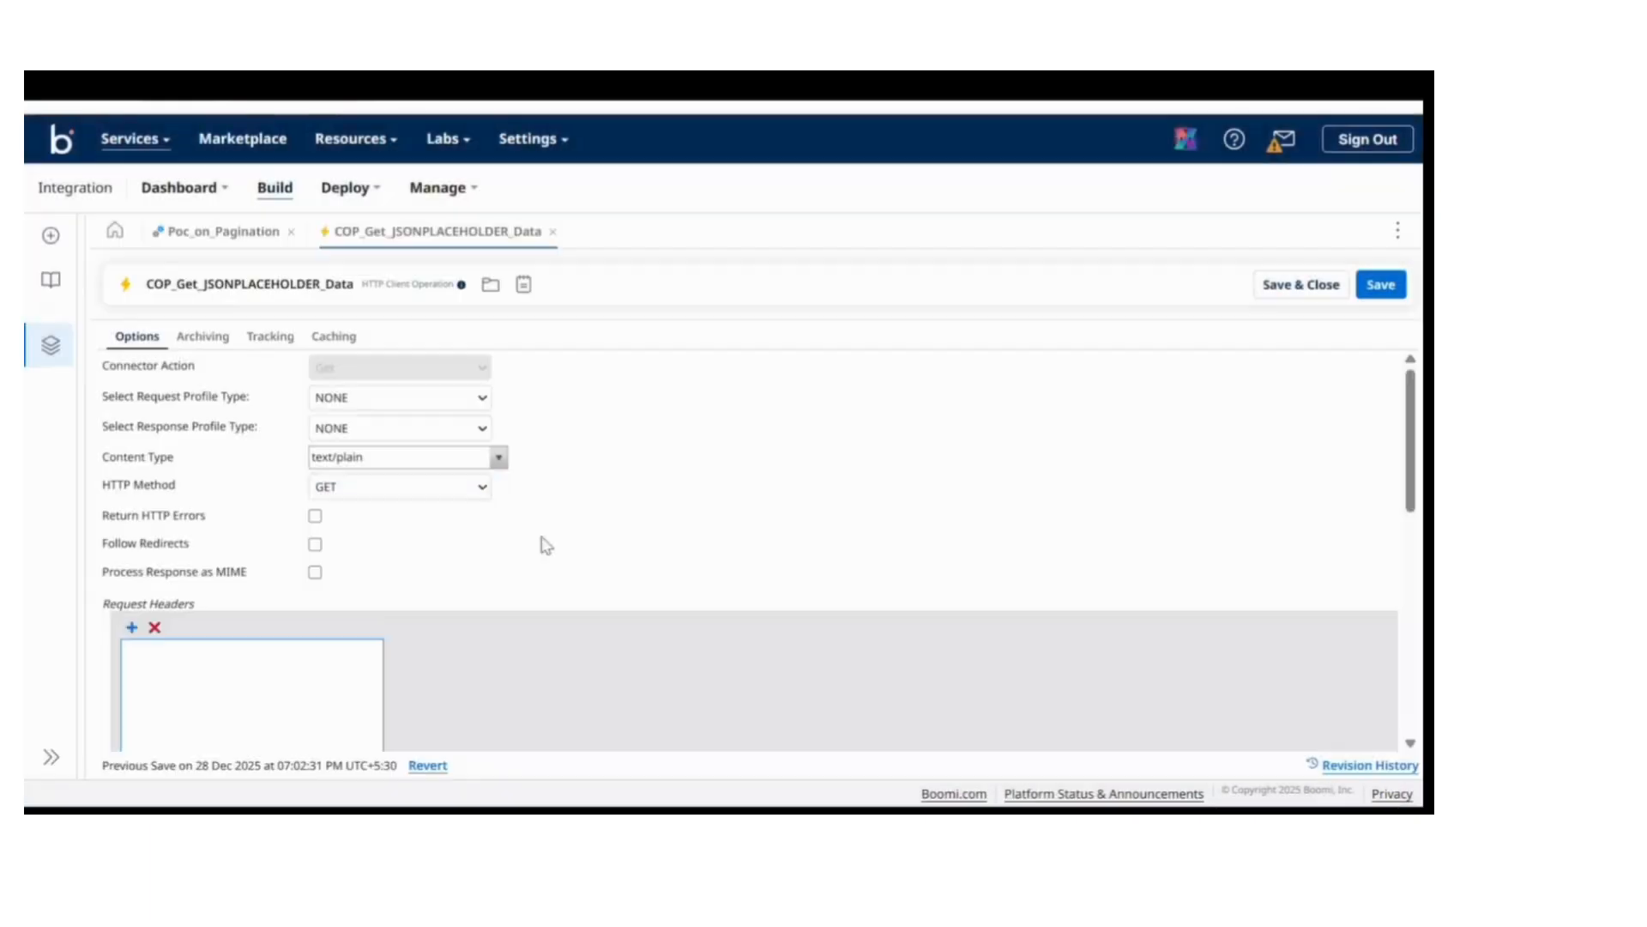
{"action": "scroll", "coordinate": [440, 487], "scroll_direction": "down", "scroll_amount": 1}
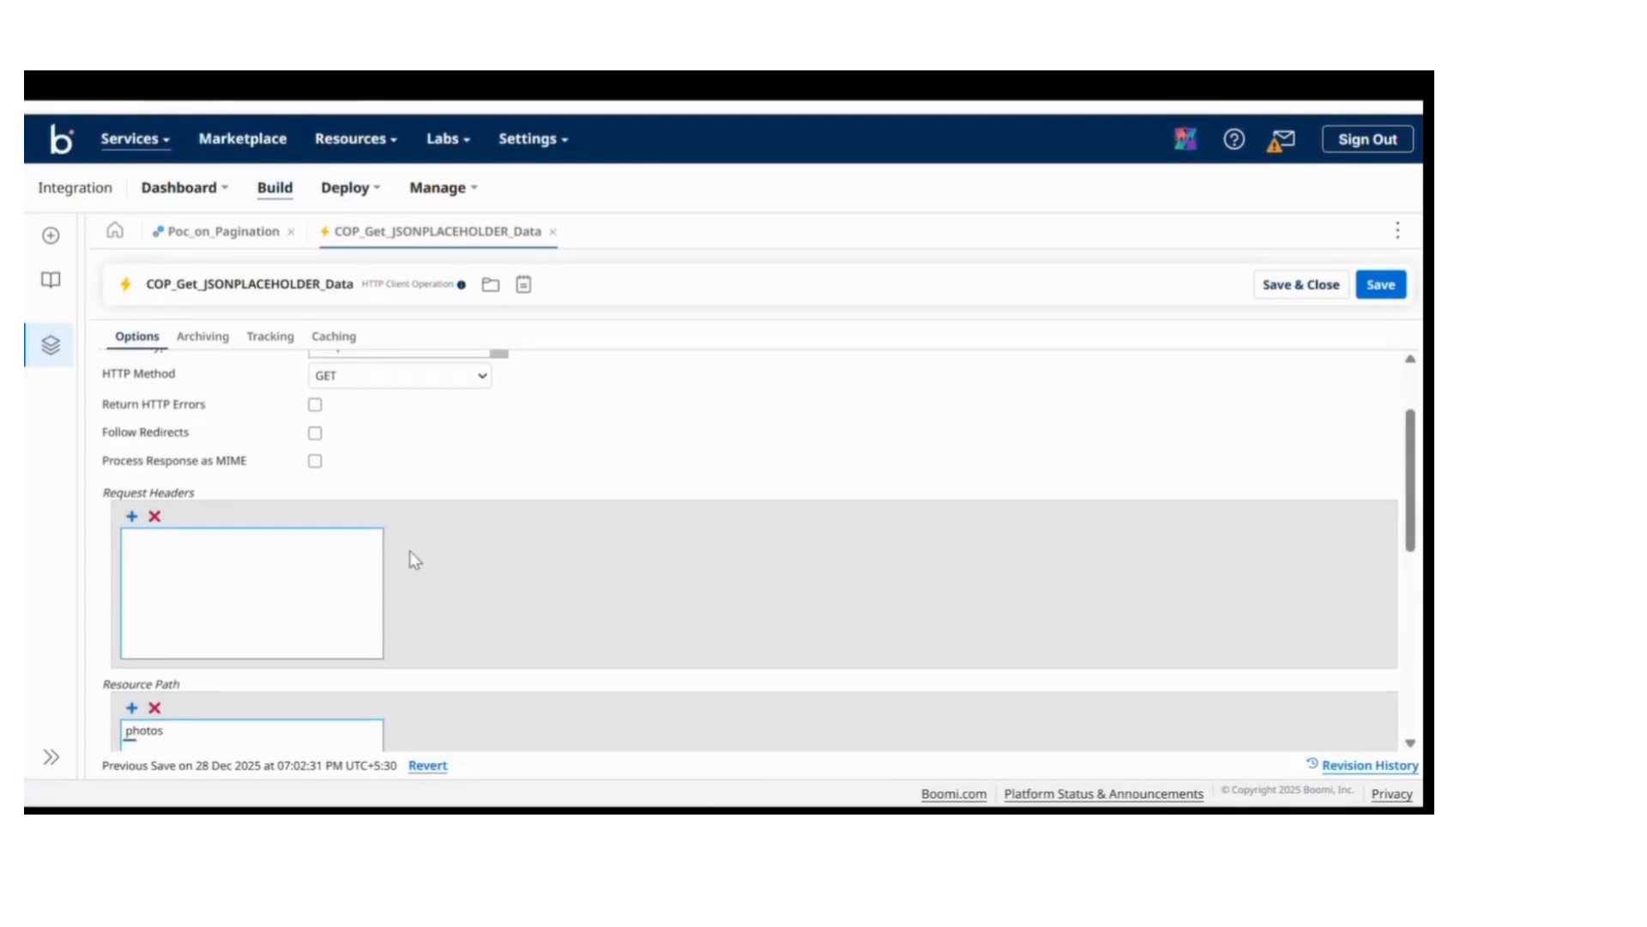
{"action": "scroll", "coordinate": [412, 559], "scroll_direction": "down", "scroll_amount": 1}
{"action": "left_click", "coordinate": [139, 628]}
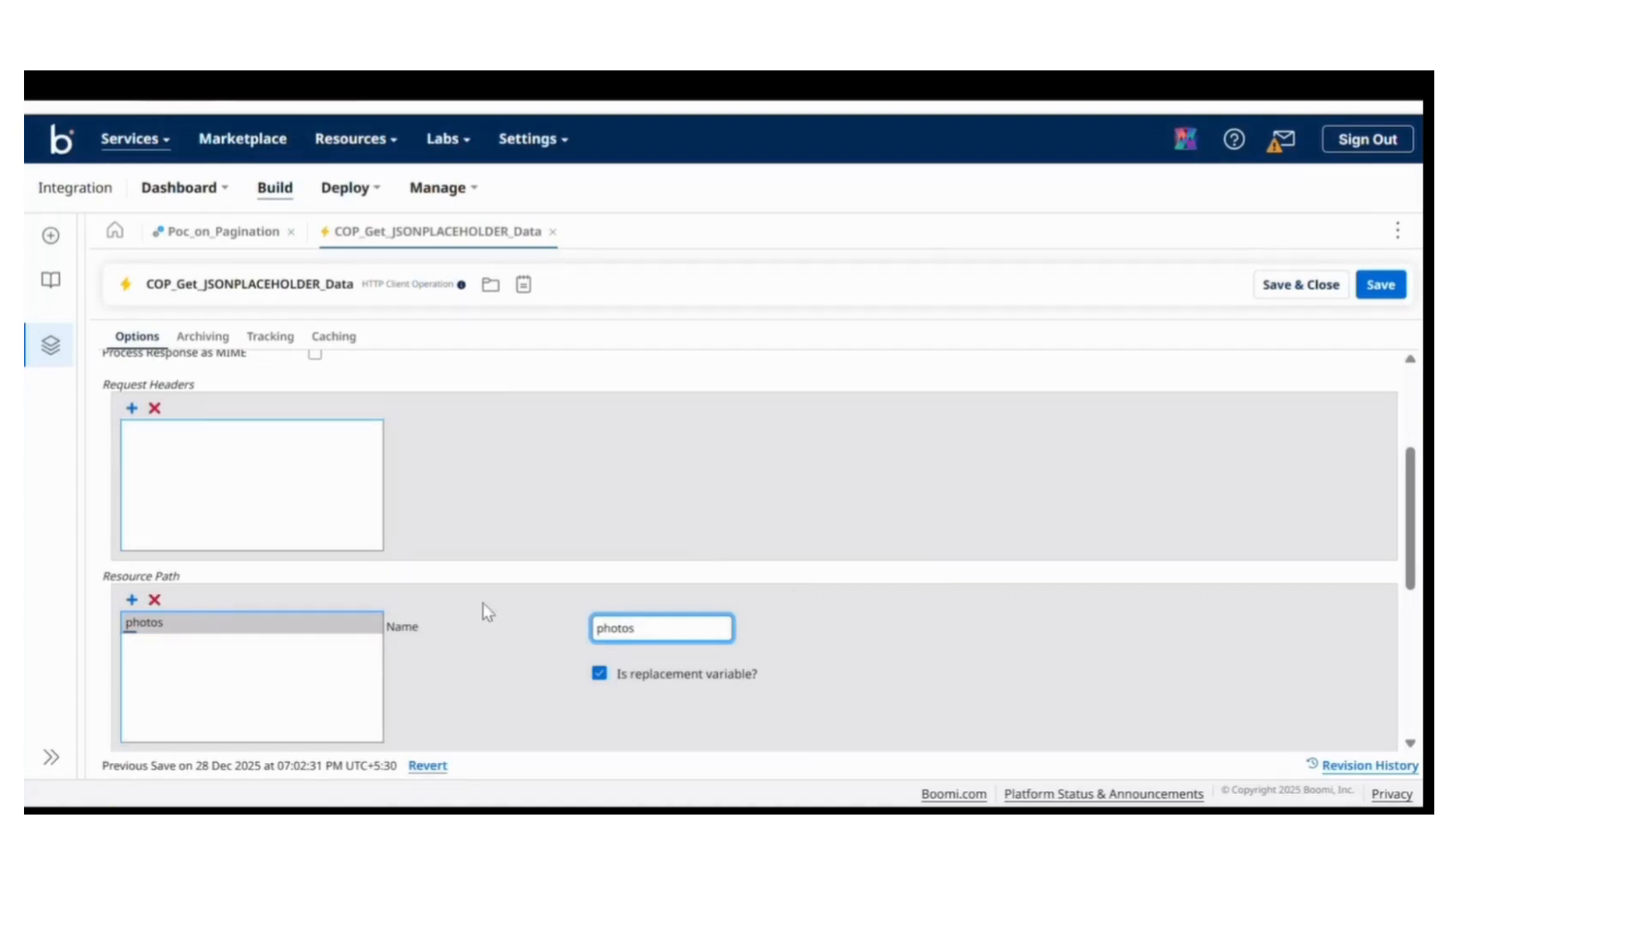
{"action": "left_click_drag", "start_coordinate": [635, 627], "coordinate": [561, 629]}
{"action": "scroll", "coordinate": [569, 652], "scroll_direction": "down", "scroll_amount": 2}
{"action": "scroll", "coordinate": [569, 652], "scroll_direction": "up", "scroll_amount": 5}
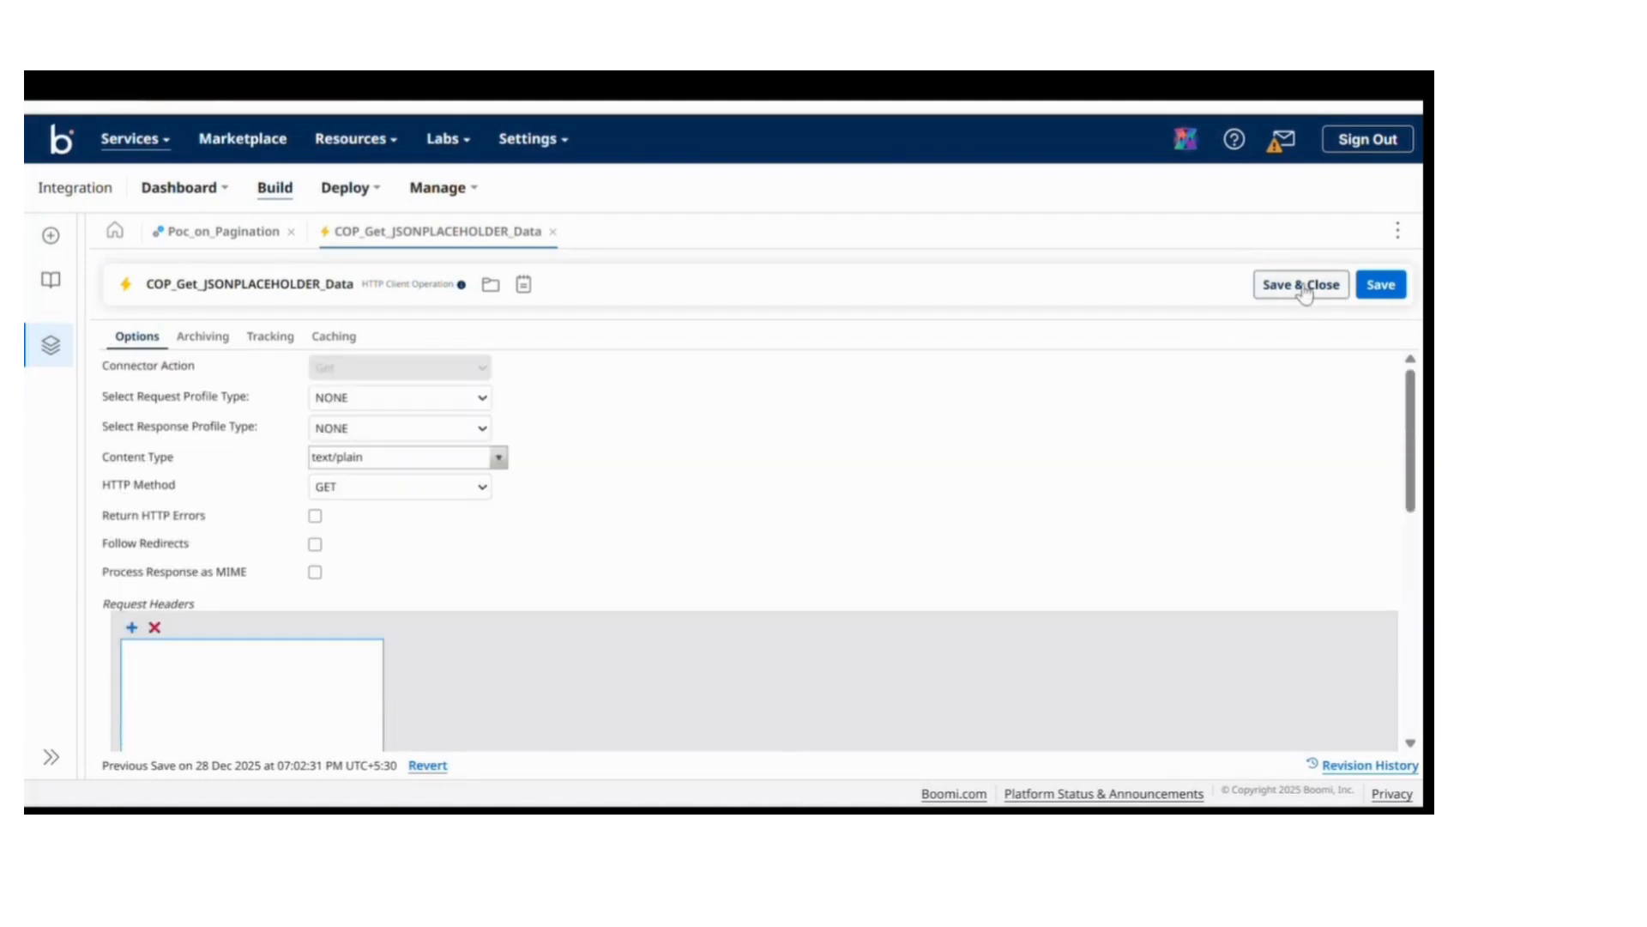
{"action": "left_click", "coordinate": [1301, 287]}
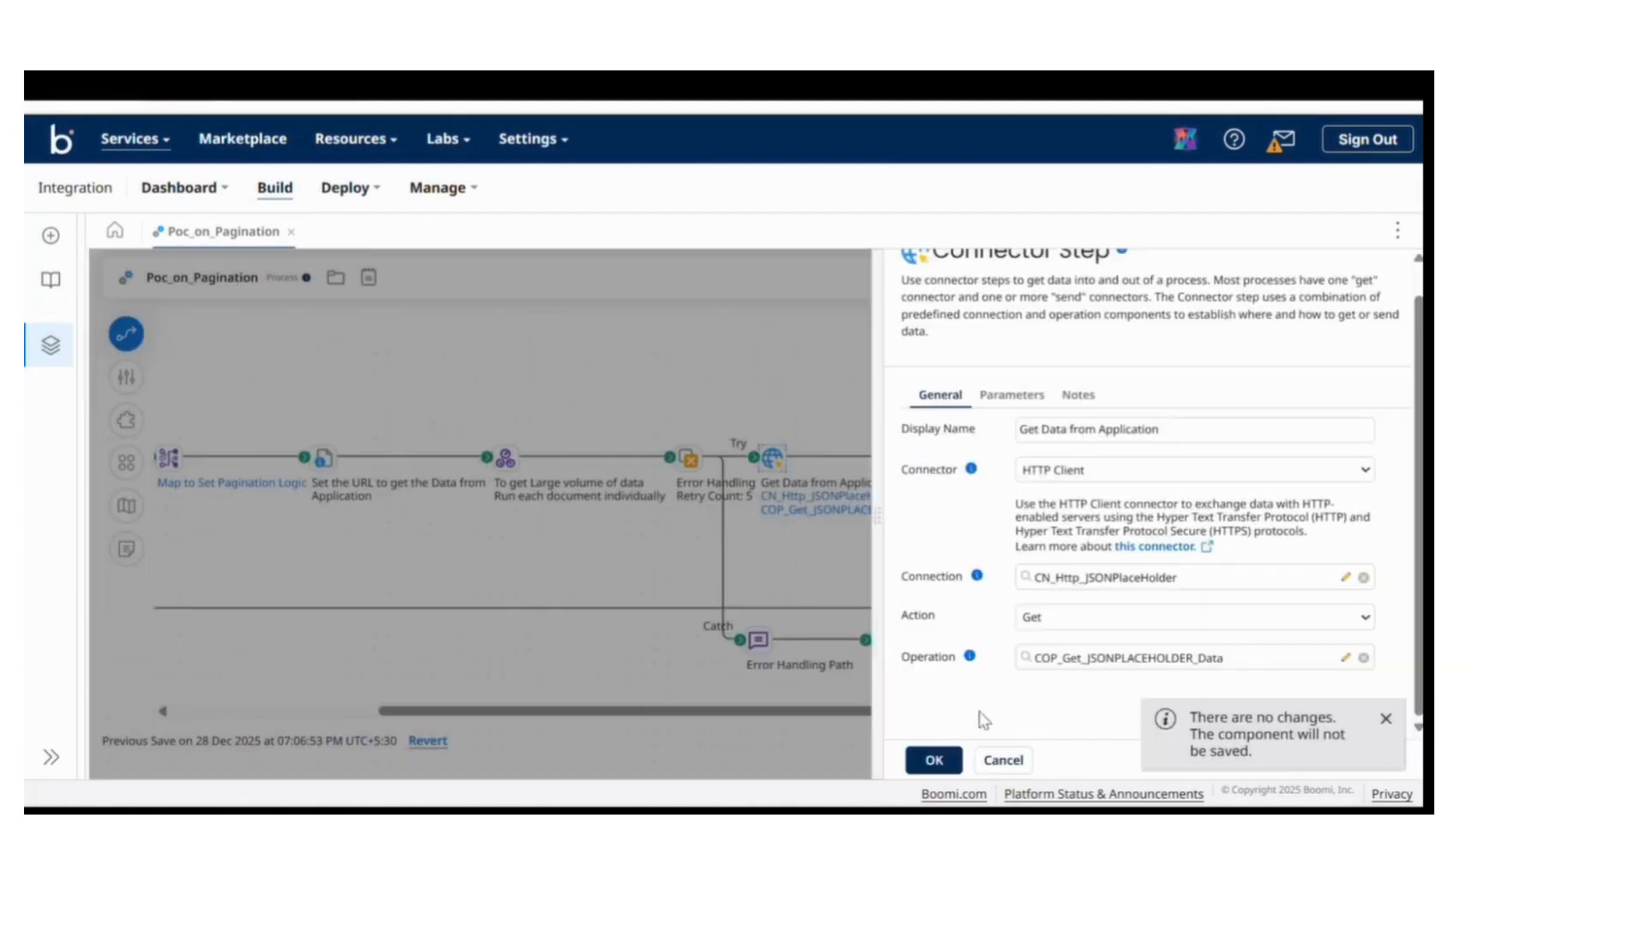
{"action": "left_click", "coordinate": [942, 768]}
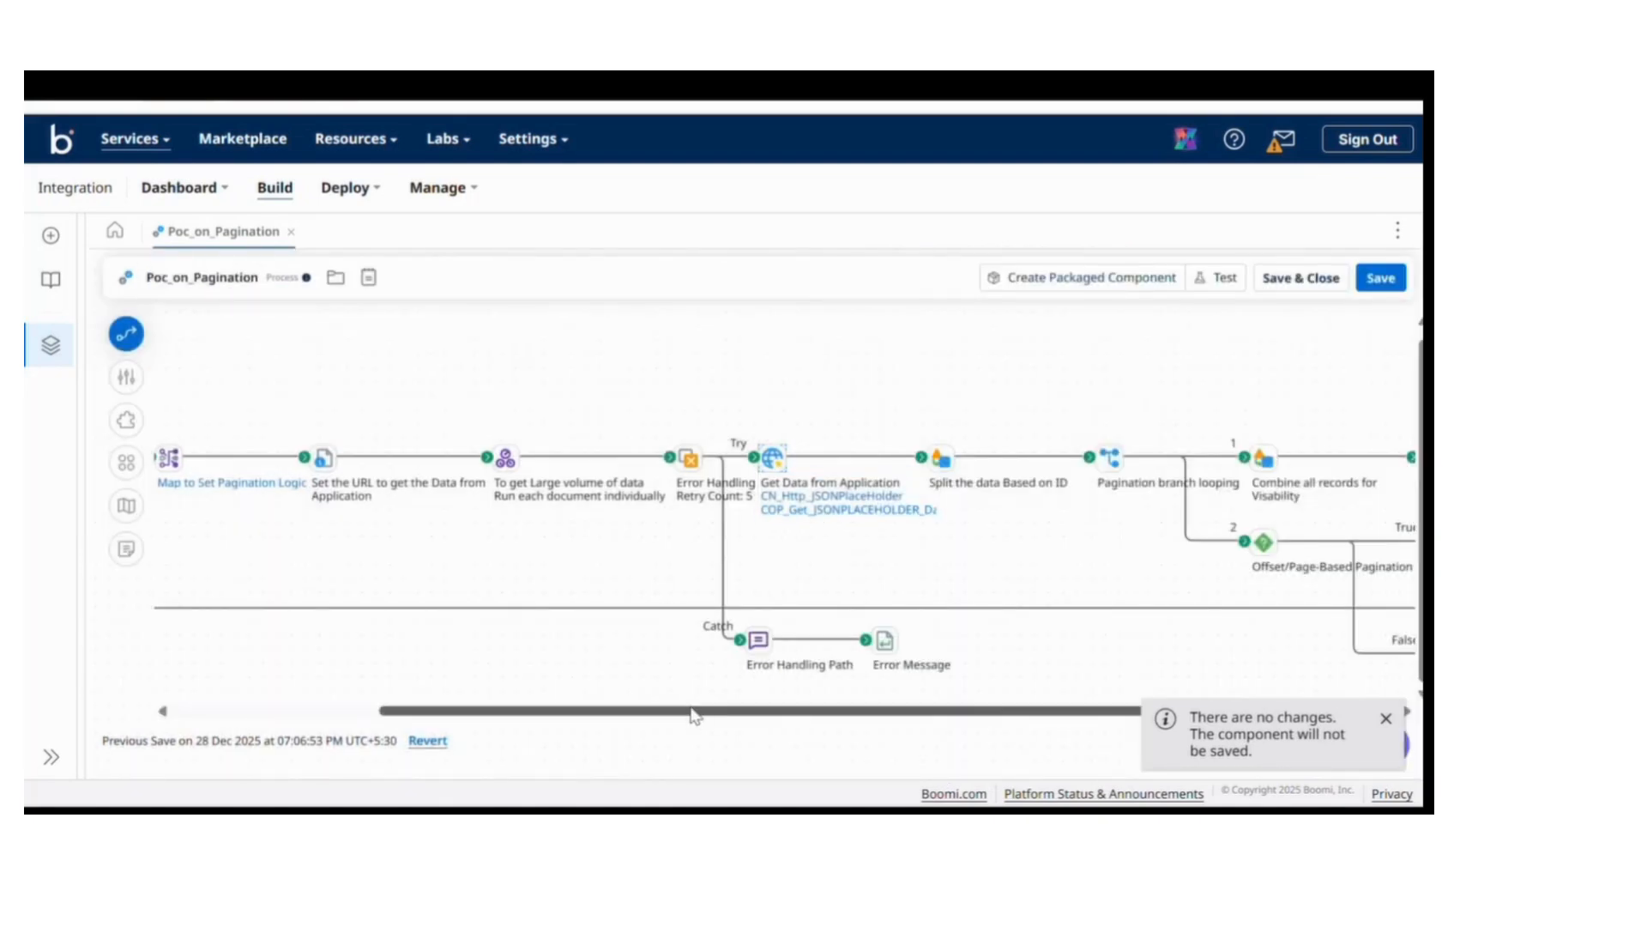
Open the "Set the URL to get the Data from Application" step and inspect the photos property's first value.
{"action": "left_click_drag", "start_coordinate": [693, 711], "coordinate": [502, 711]}
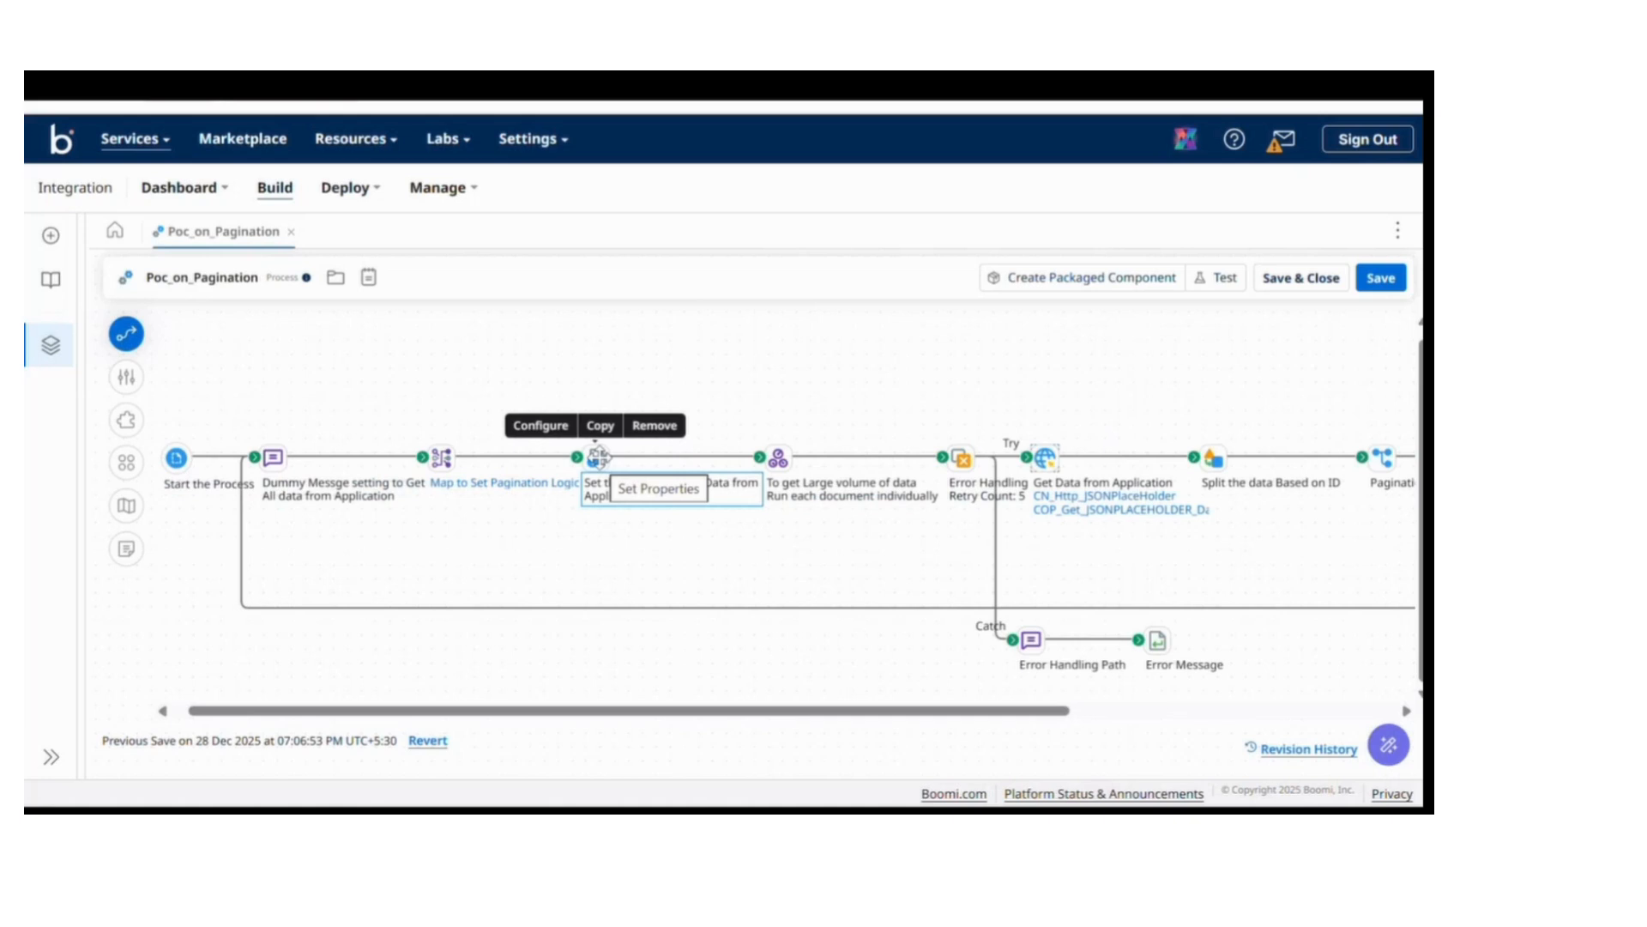
{"action": "left_click", "coordinate": [598, 457]}
{"action": "left_click", "coordinate": [1032, 575]}
{"action": "left_click", "coordinate": [1347, 579]}
{"action": "left_click", "coordinate": [1347, 603]}
{"action": "left_click", "coordinate": [1248, 582]}
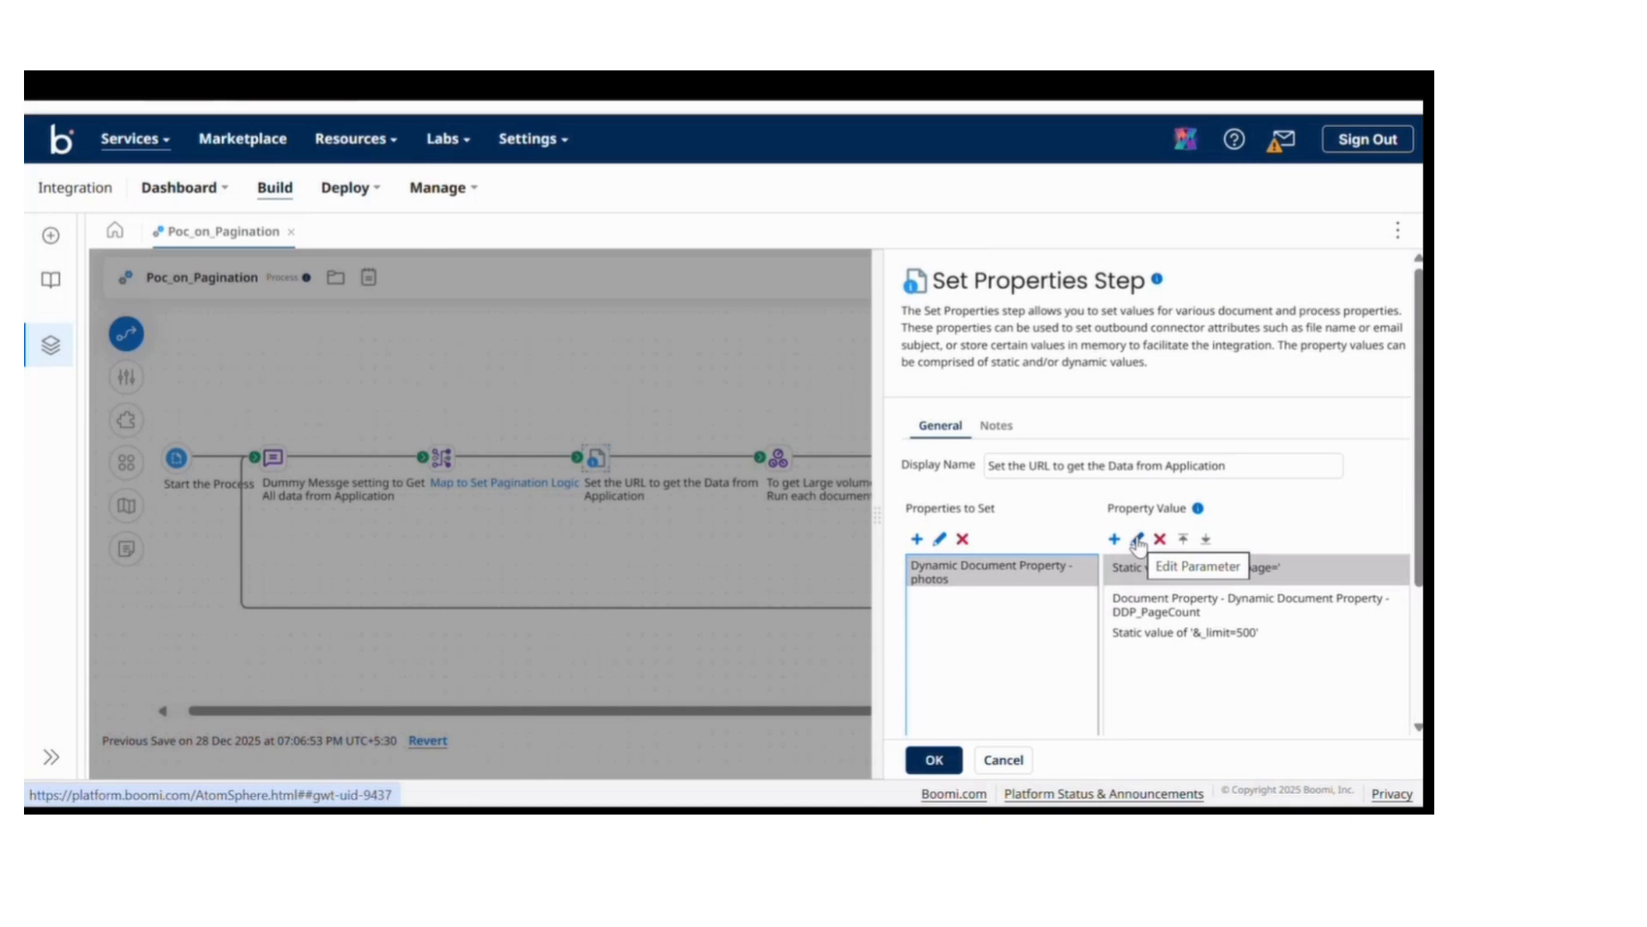
Examine the '/photos?_page=' static value and the DDP_PageCount document property that build the photos URL.
{"action": "scroll", "coordinate": [1141, 549], "scroll_direction": "down", "scroll_amount": 2}
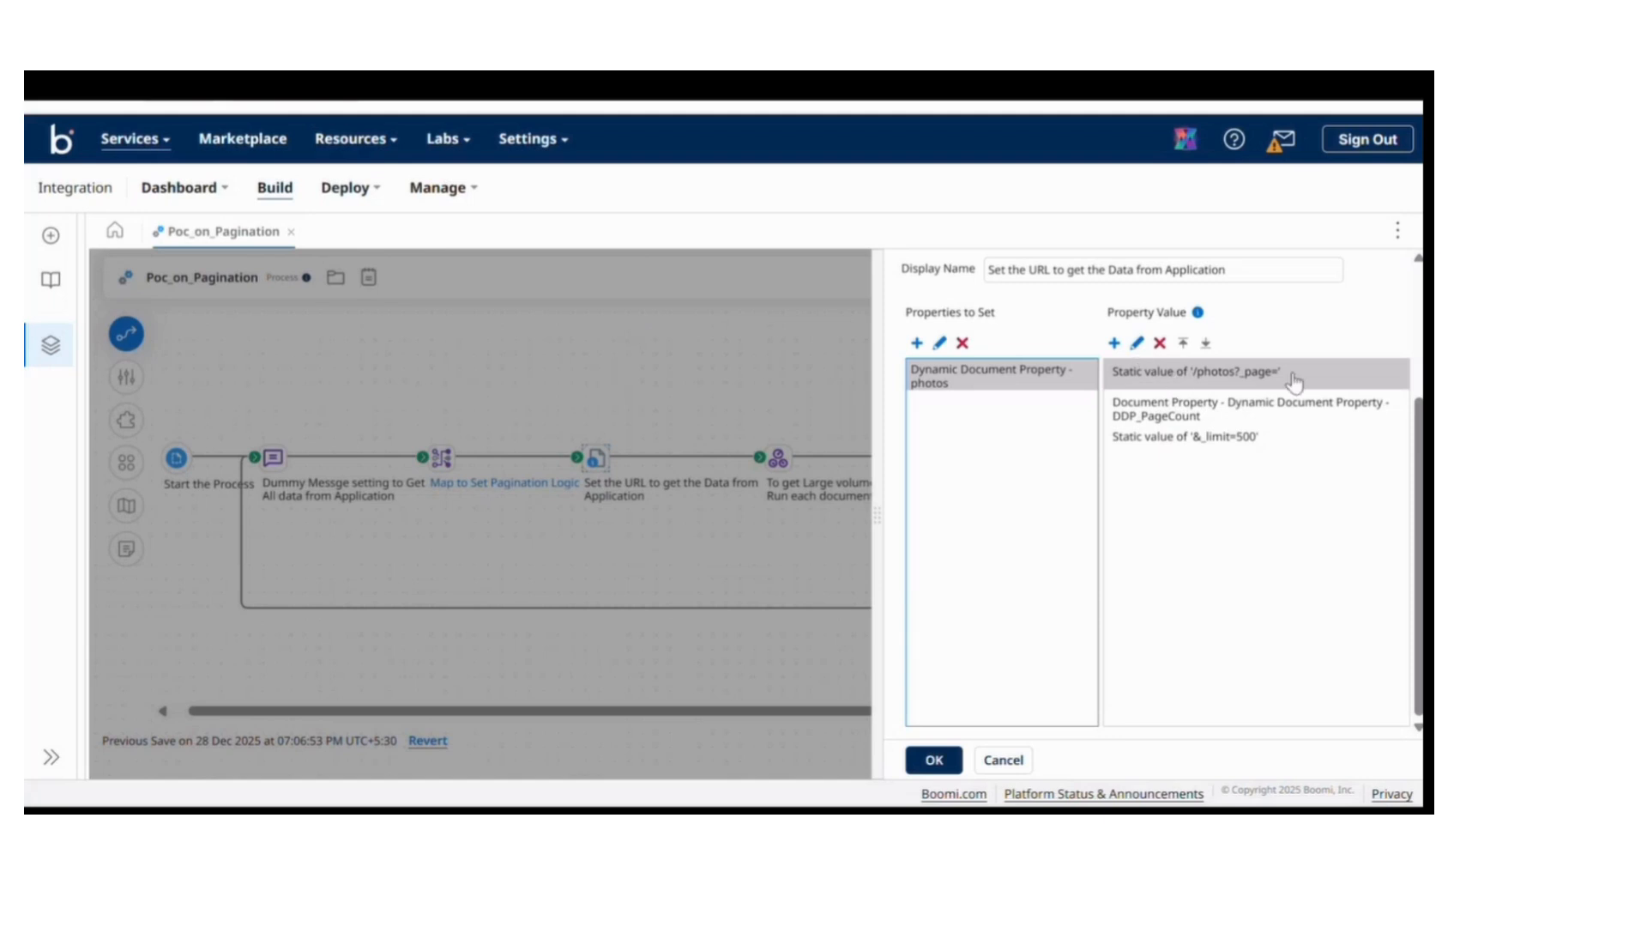
{"action": "left_click_drag", "start_coordinate": [1319, 381], "coordinate": [1195, 382]}
{"action": "left_click", "coordinate": [1294, 557]}
{"action": "left_click", "coordinate": [1216, 418]}
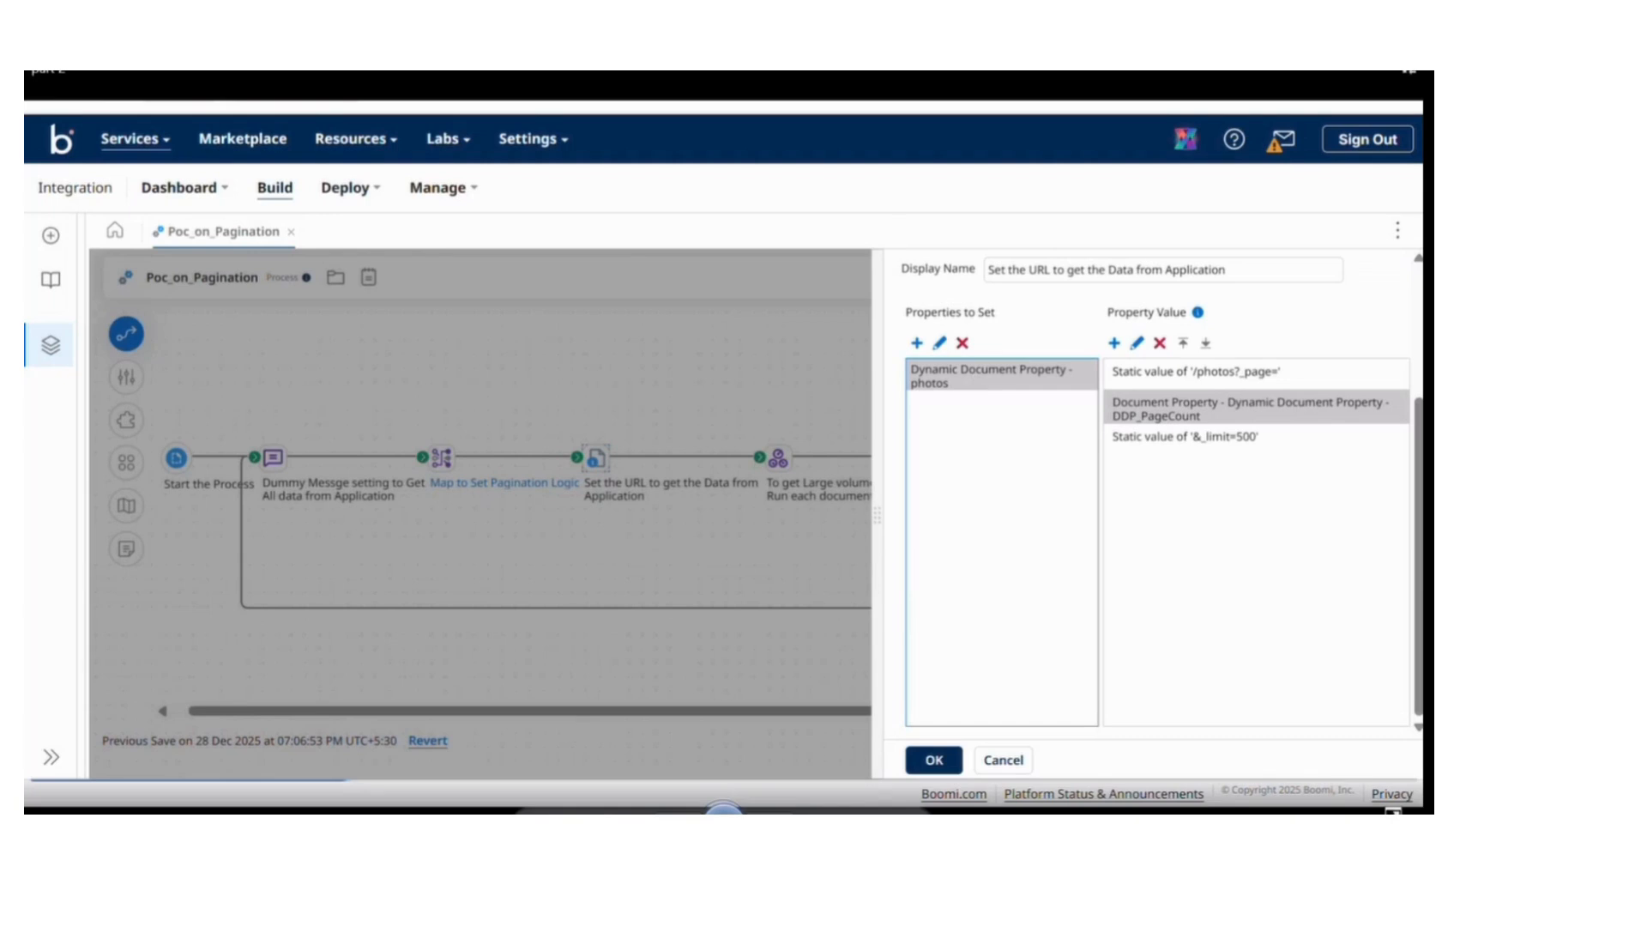
Open Notepad++ and create a new blank document.
{"action": "key", "text": "super"}
{"action": "type", "text": "No"}
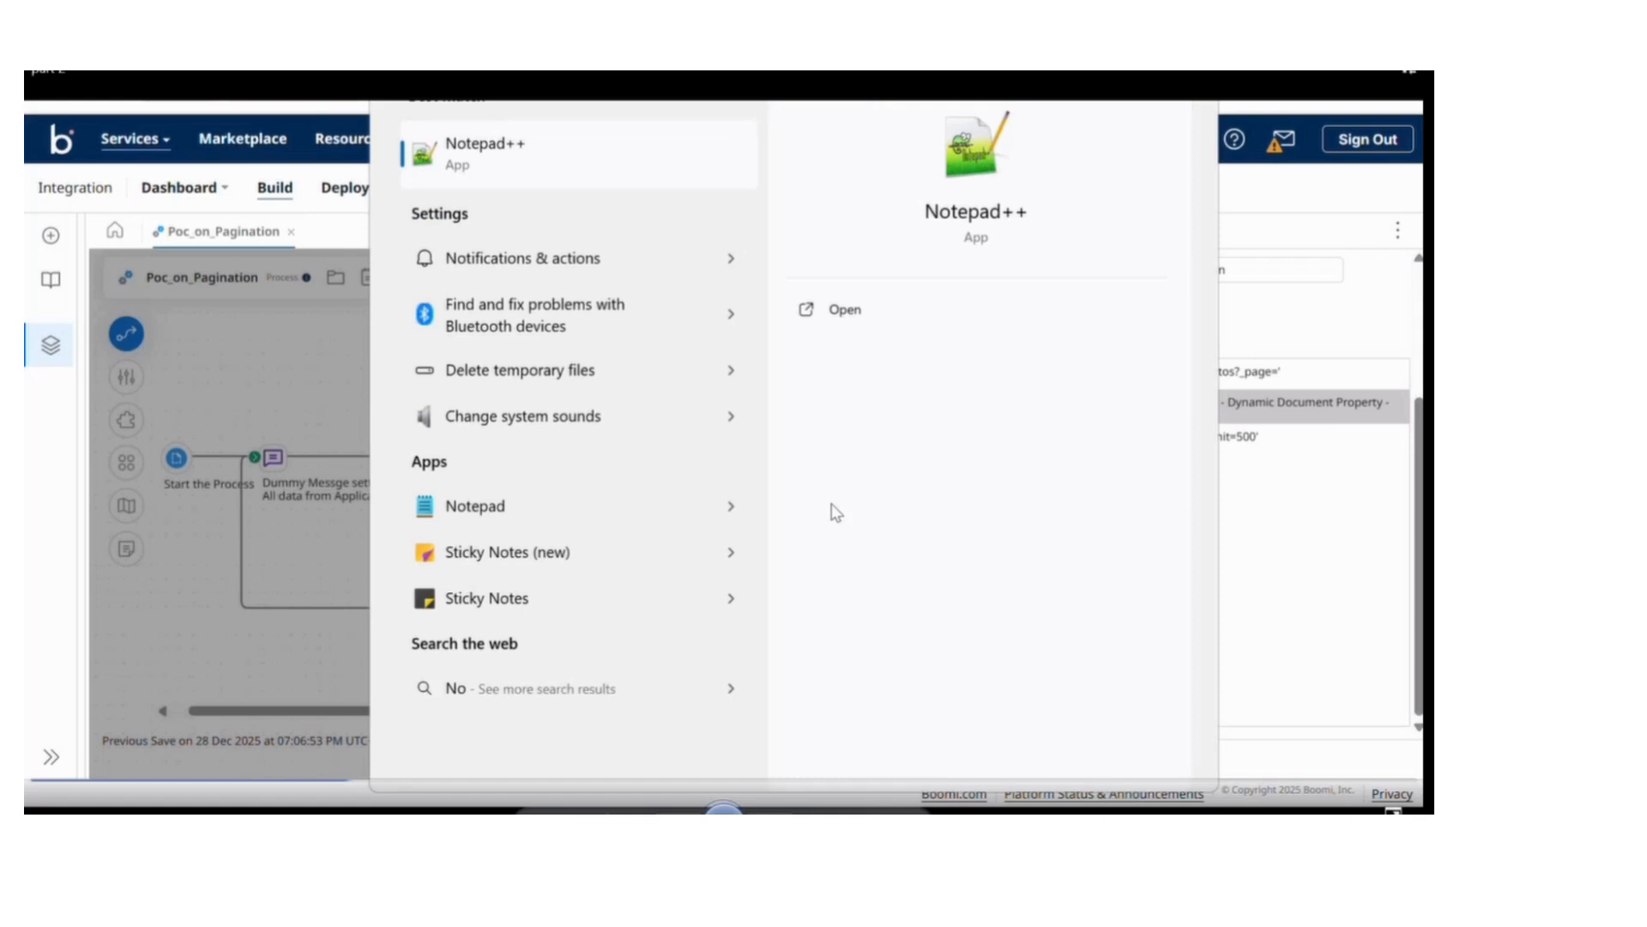
{"action": "type", "text": "tepad"}
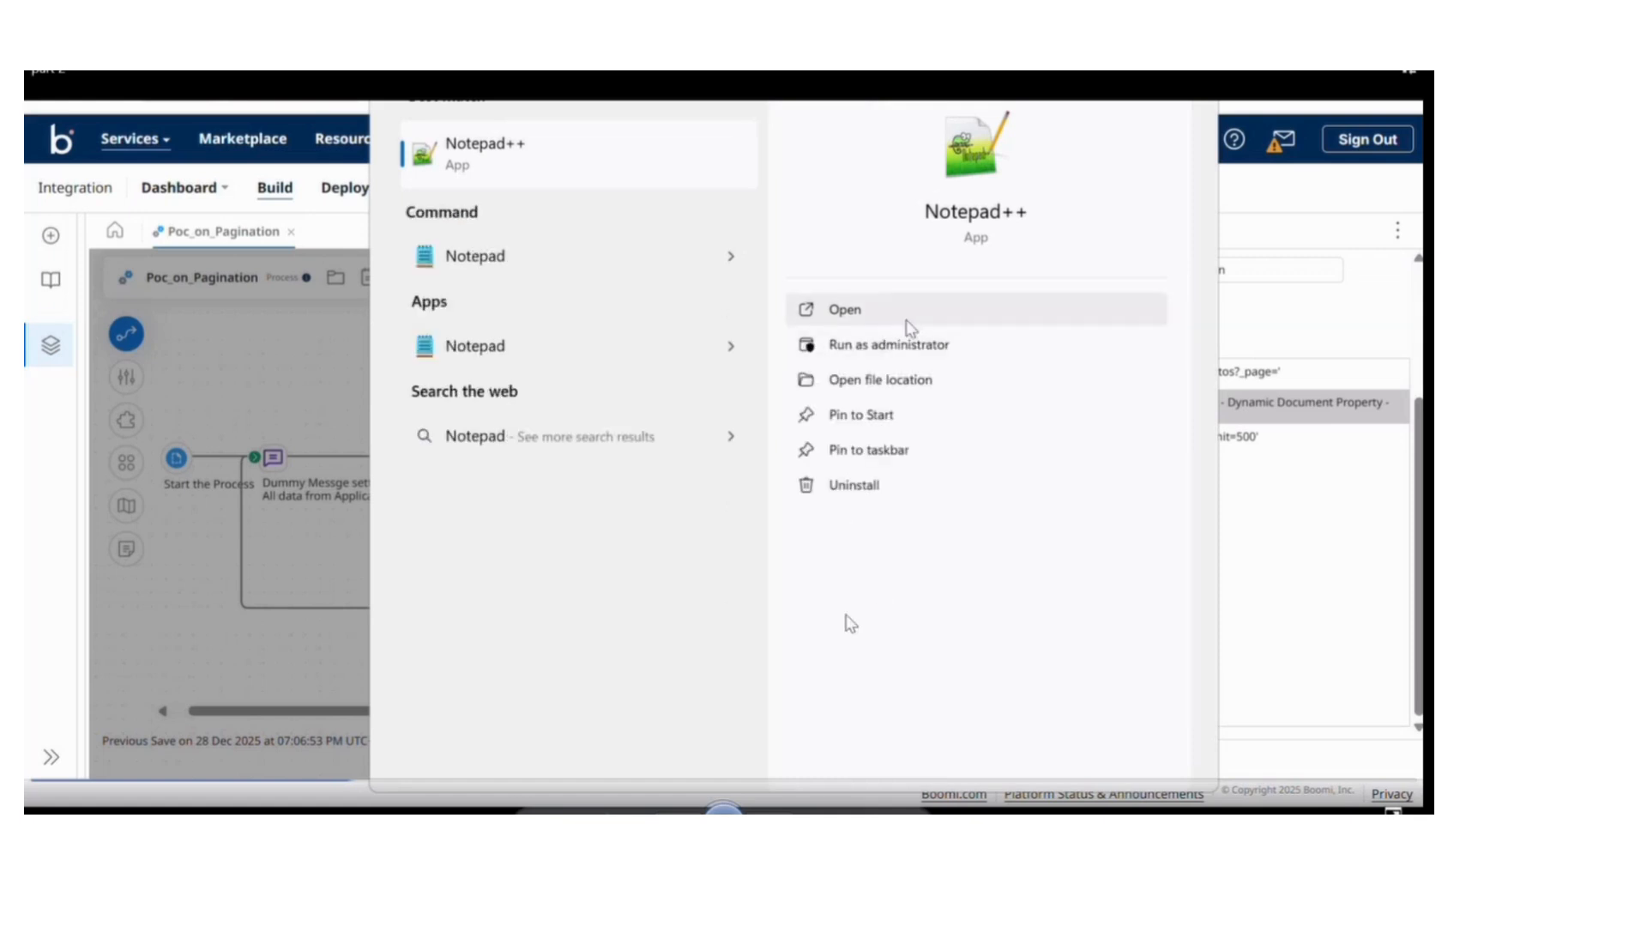
{"action": "left_click", "coordinate": [908, 314]}
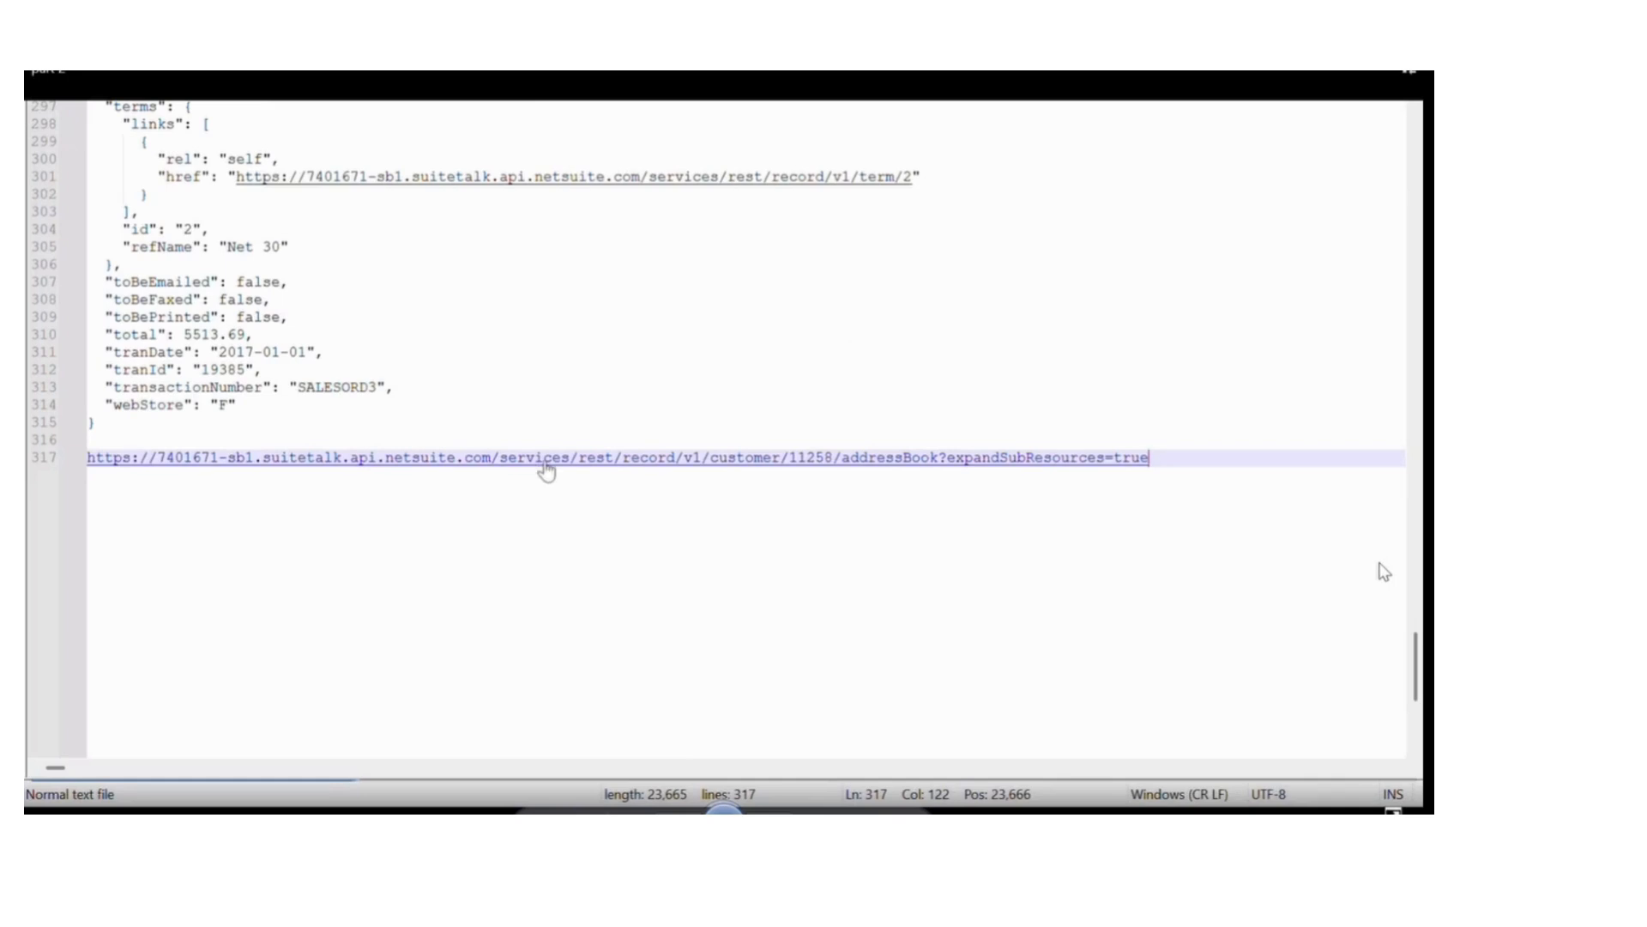
{"action": "key", "text": "ctrl+n"}
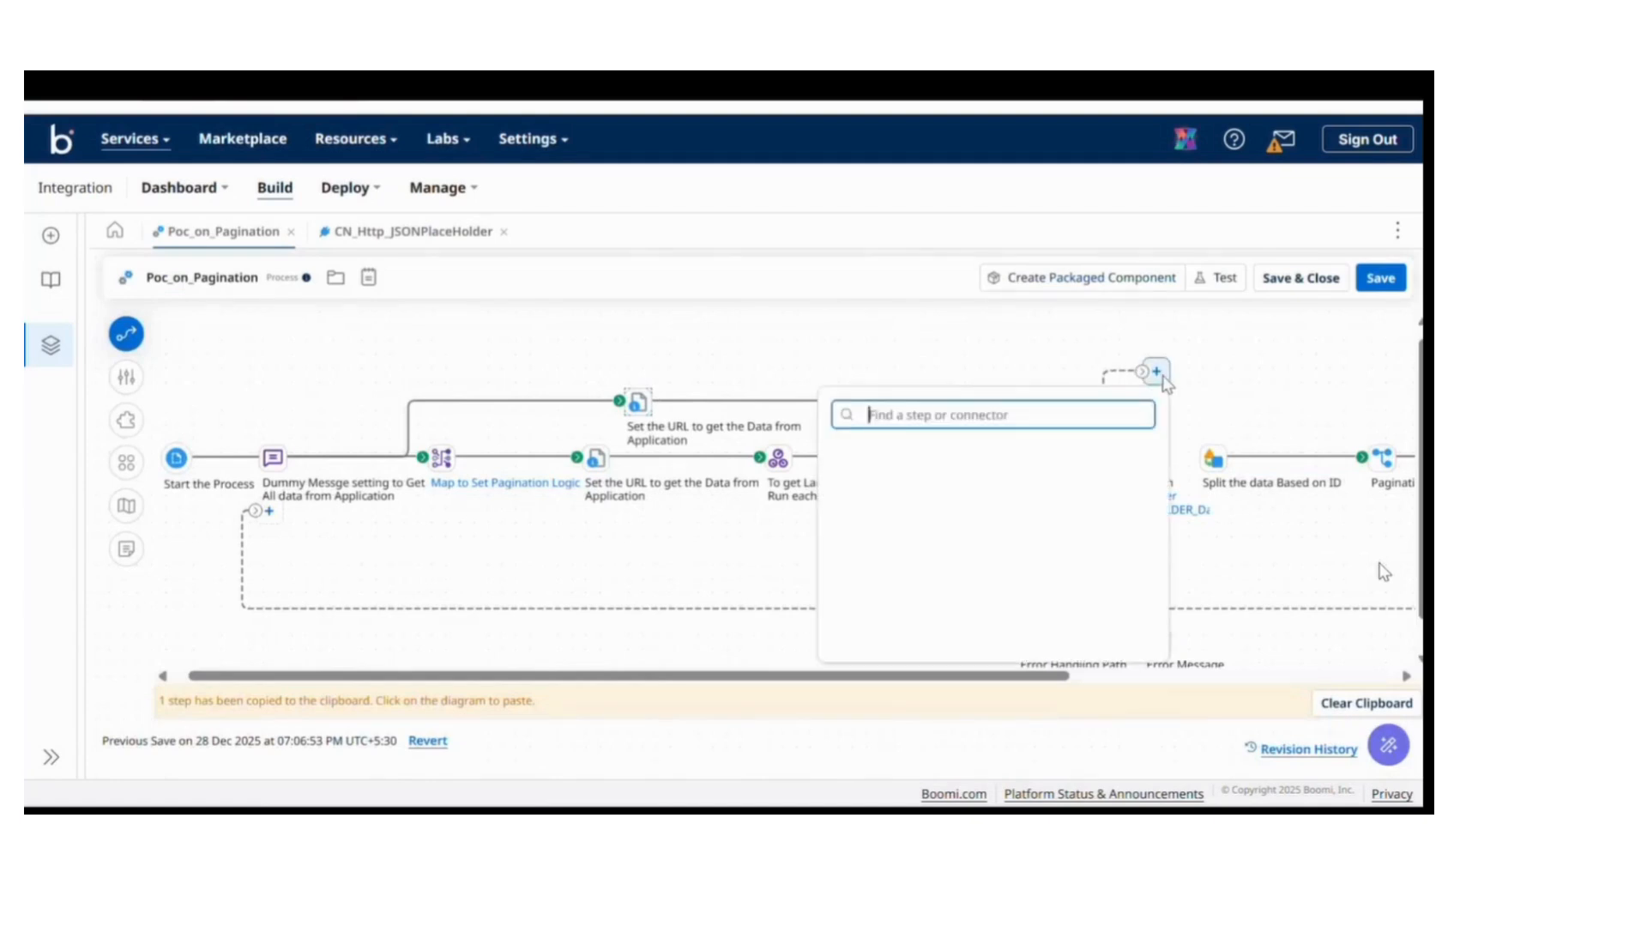
Add a Stop step after Get Data from Application, saving the Poc_on_Pagination process and running its test on Dev Atom.
{"action": "left_click", "coordinate": [889, 482]}
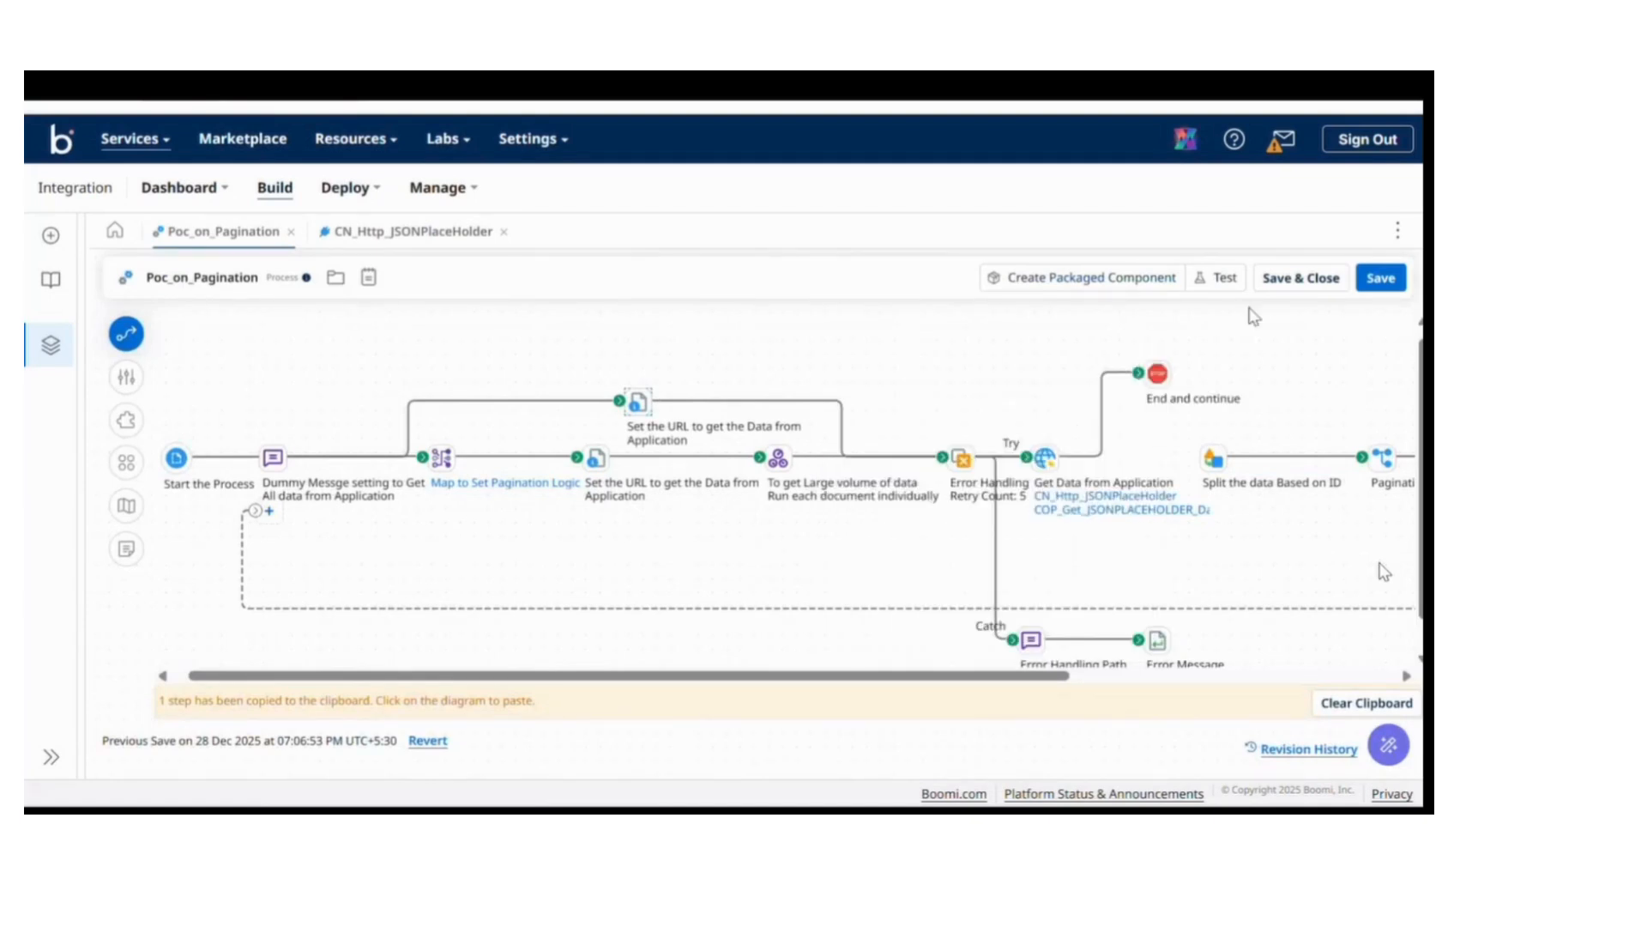
{"action": "left_click", "coordinate": [1212, 276]}
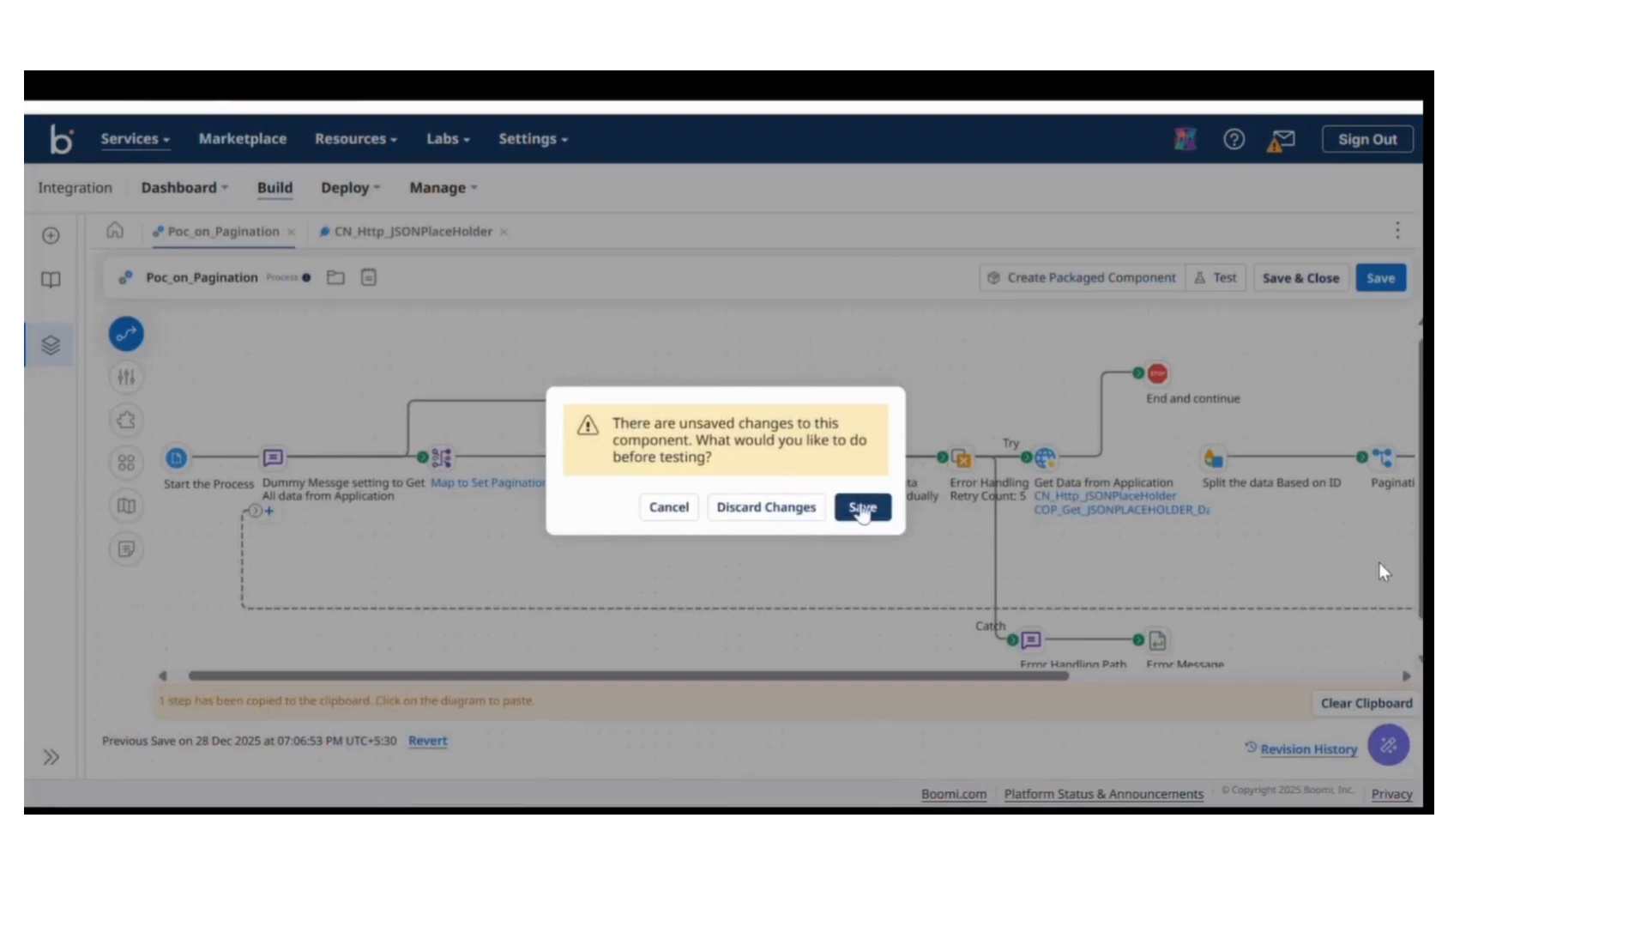
{"action": "left_click", "coordinate": [856, 504]}
{"action": "left_click", "coordinate": [875, 253]}
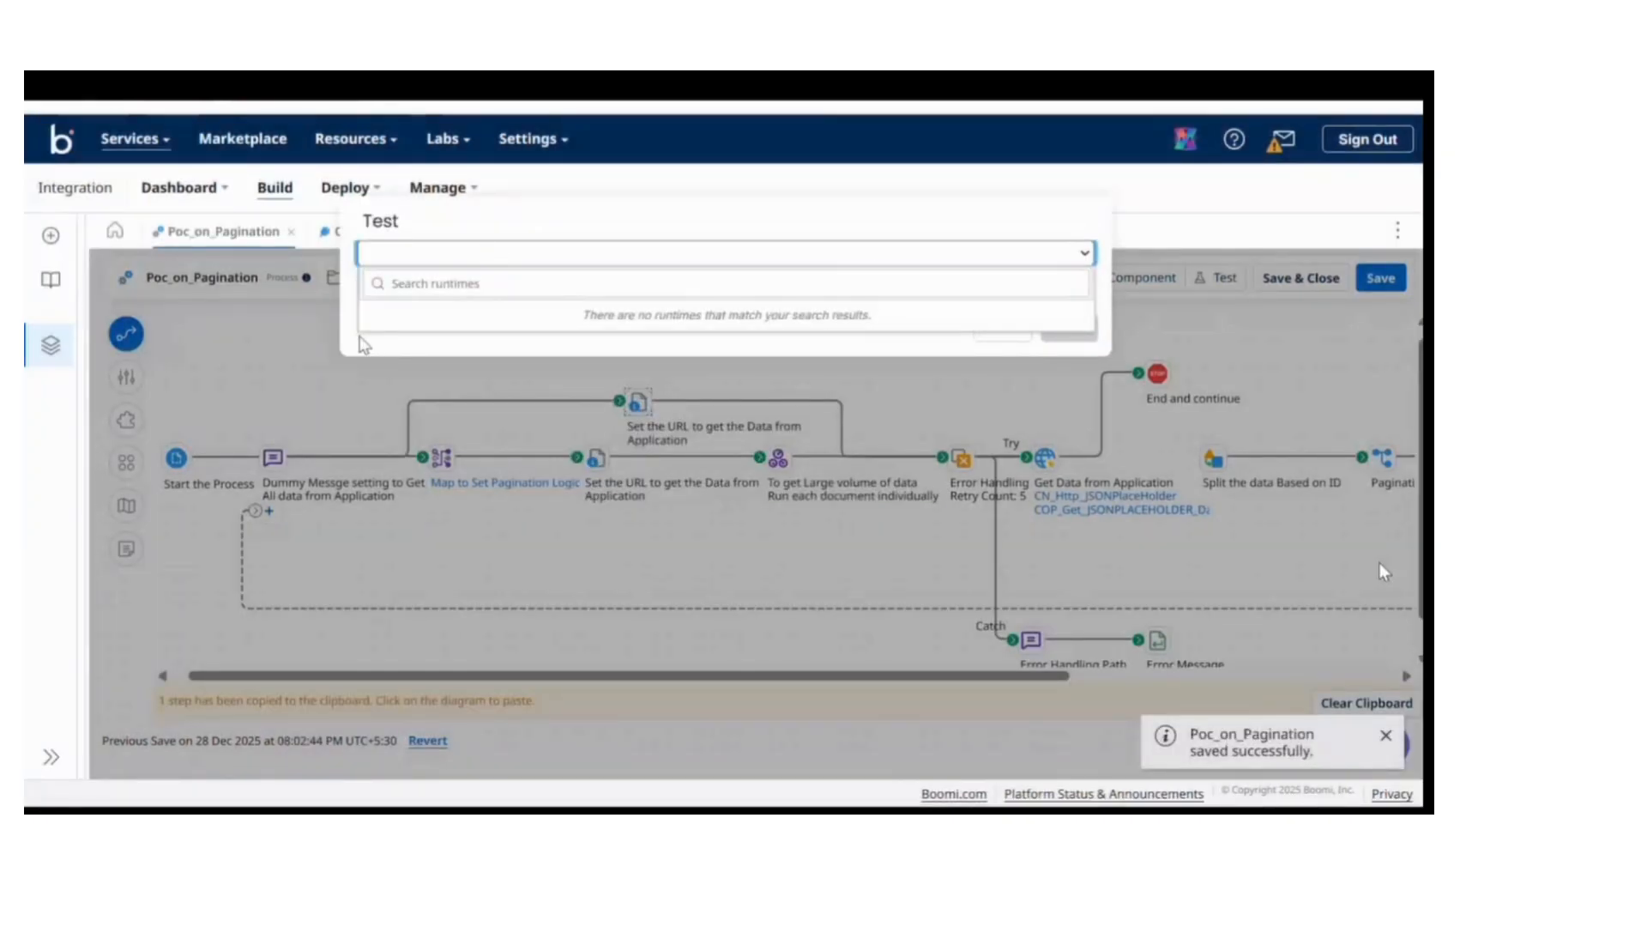
{"action": "left_click", "coordinate": [361, 338]}
{"action": "left_click", "coordinate": [415, 262]}
{"action": "left_click", "coordinate": [412, 353]}
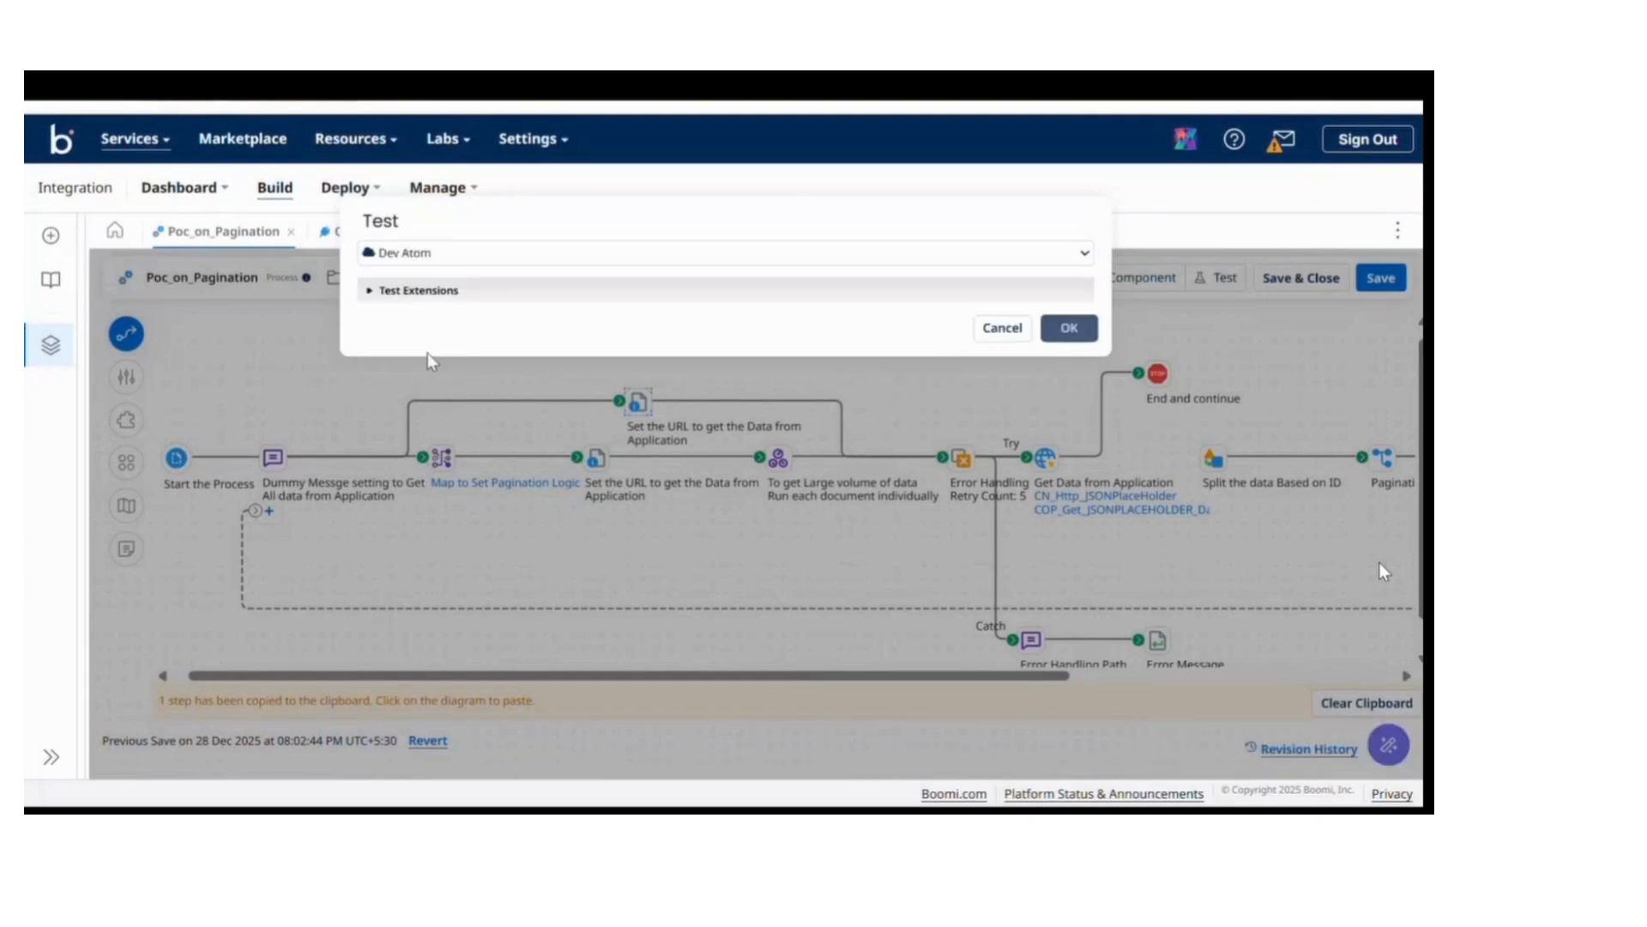
{"action": "left_click", "coordinate": [1069, 327]}
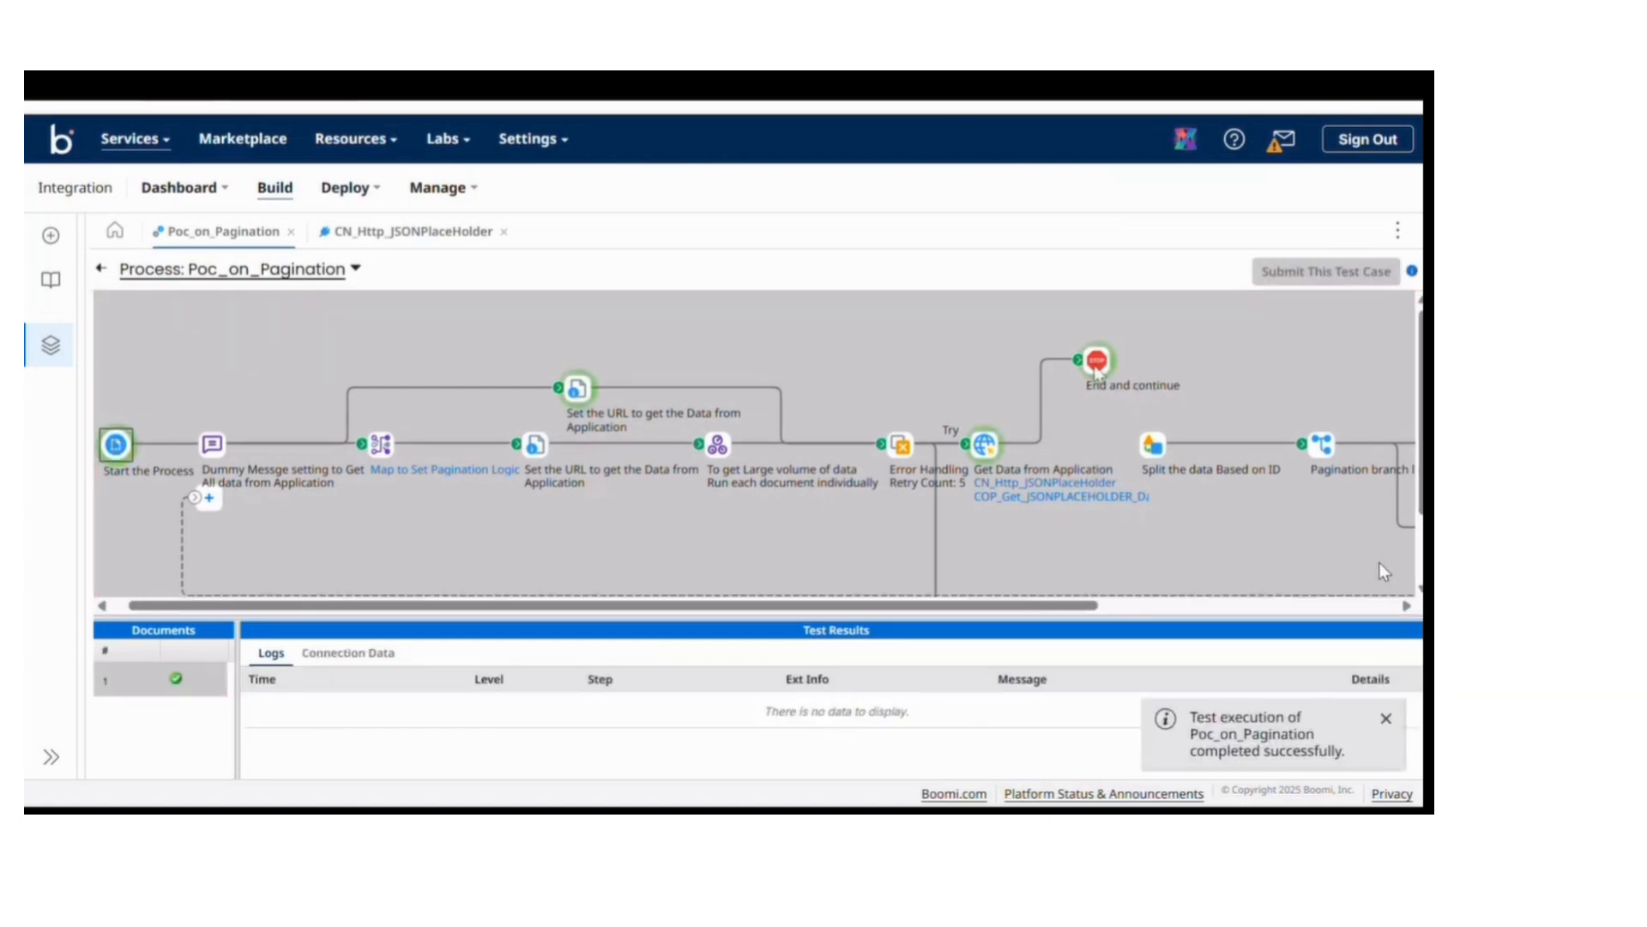
Review the test's step source data from the start of the returned photo records, closing the viewer and returning to the process.
{"action": "left_click", "coordinate": [347, 652]}
{"action": "left_click", "coordinate": [254, 706]}
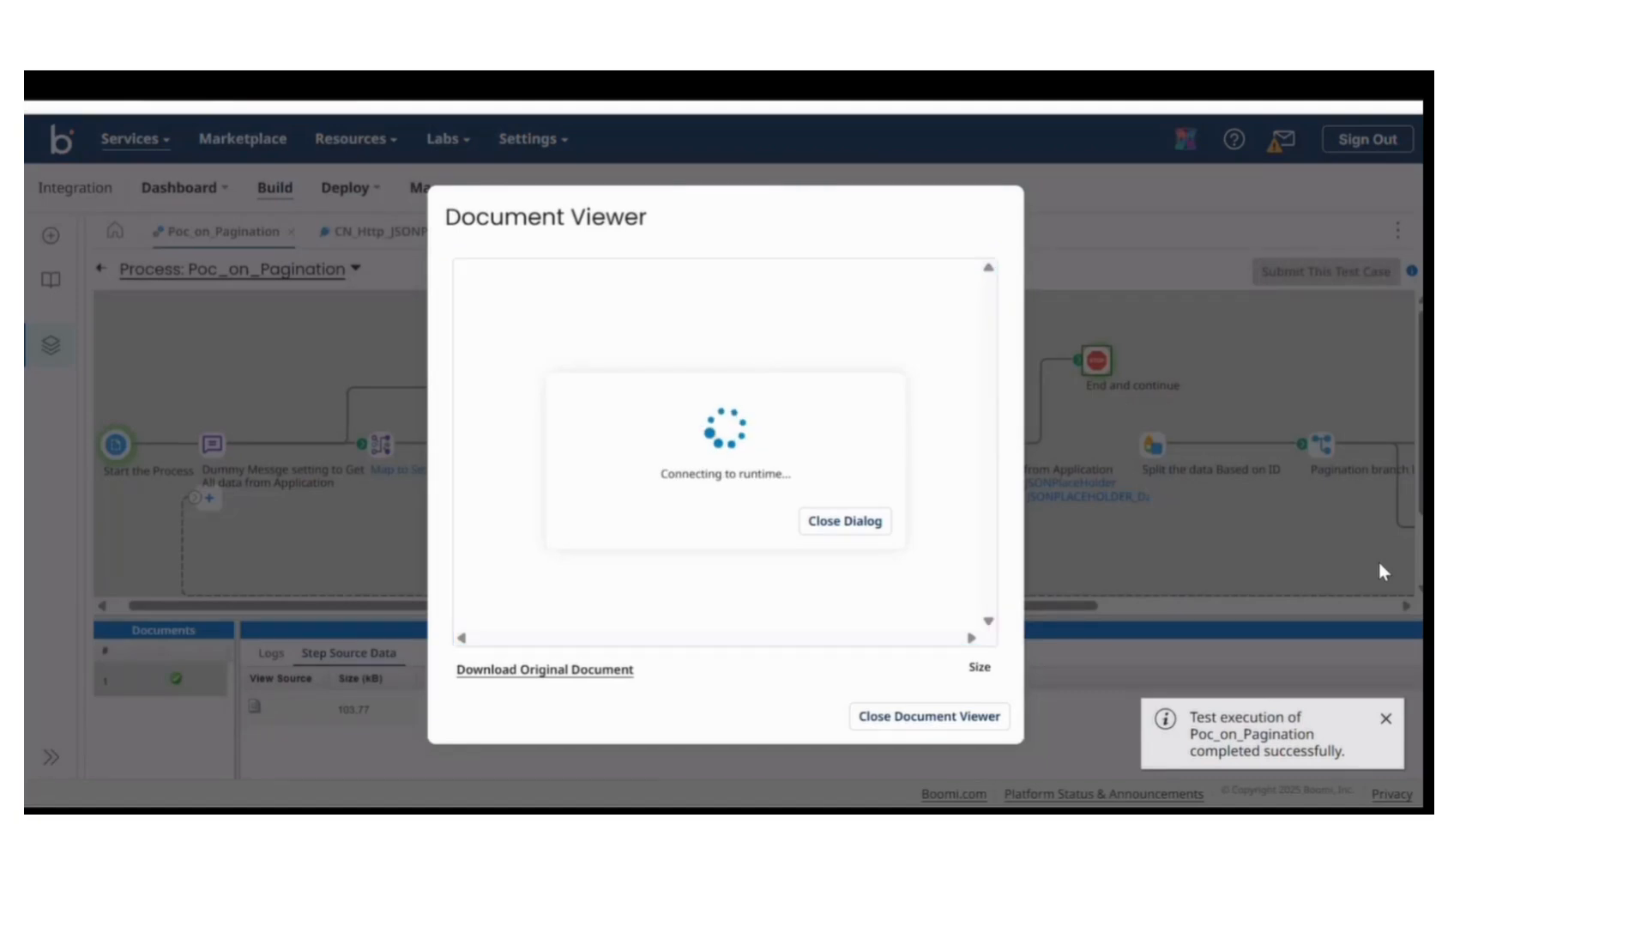
{"action": "scroll", "coordinate": [628, 394], "scroll_direction": "up", "scroll_amount": 10}
{"action": "scroll", "coordinate": [629, 391], "scroll_direction": "up", "scroll_amount": 10}
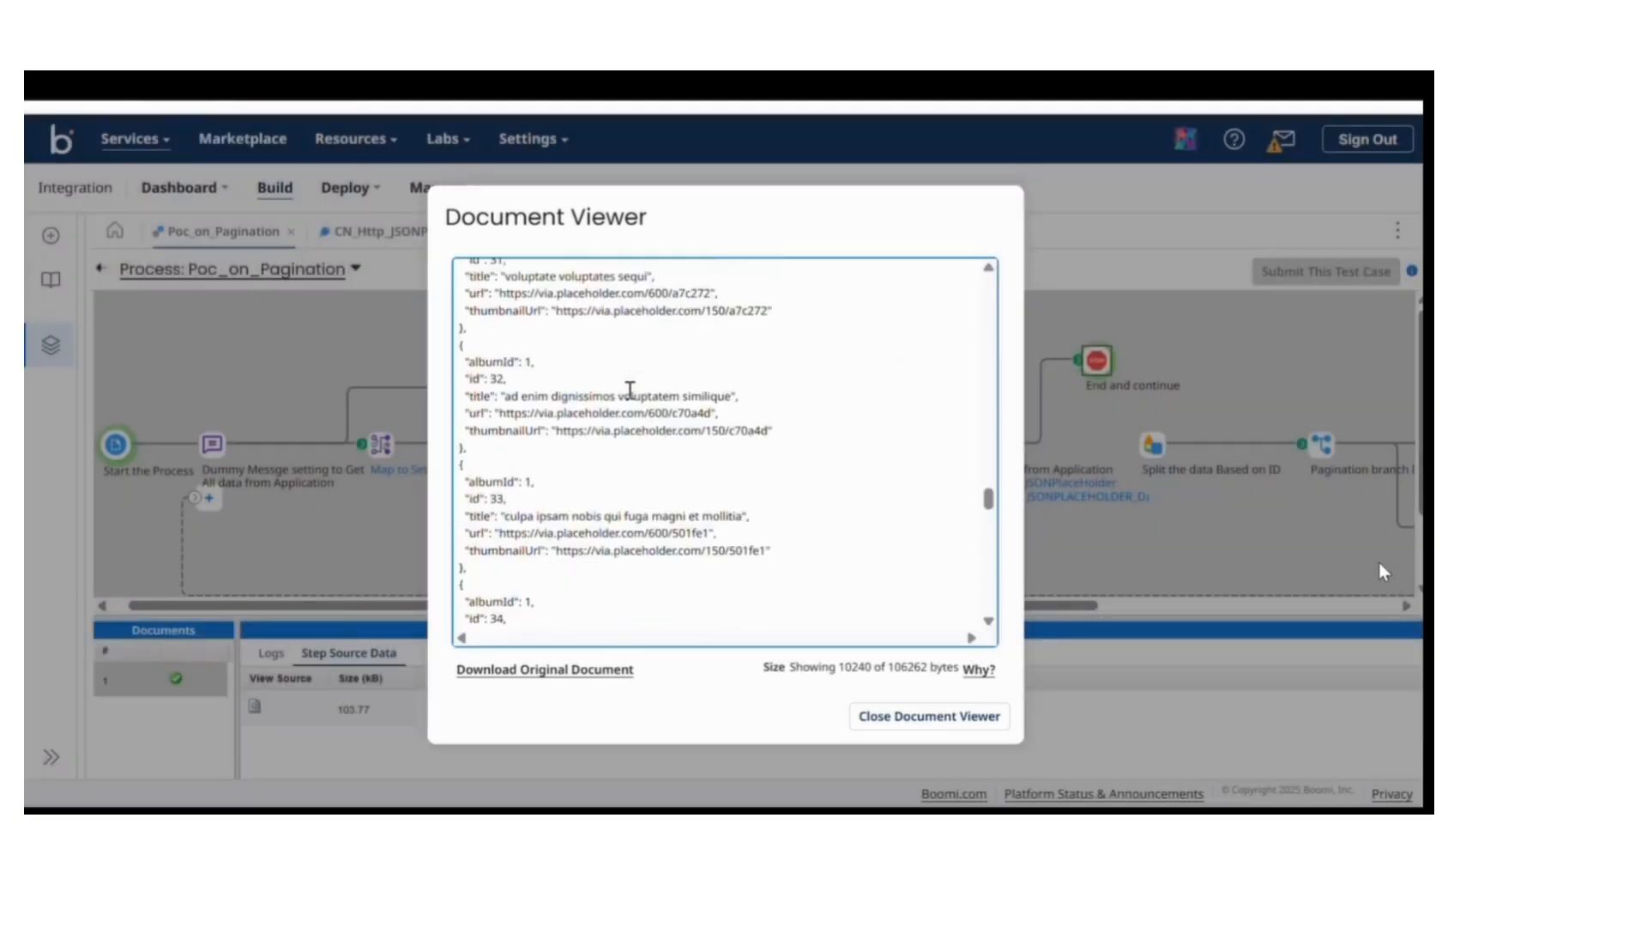
{"action": "left_click_drag", "start_coordinate": [991, 481], "coordinate": [1007, 265]}
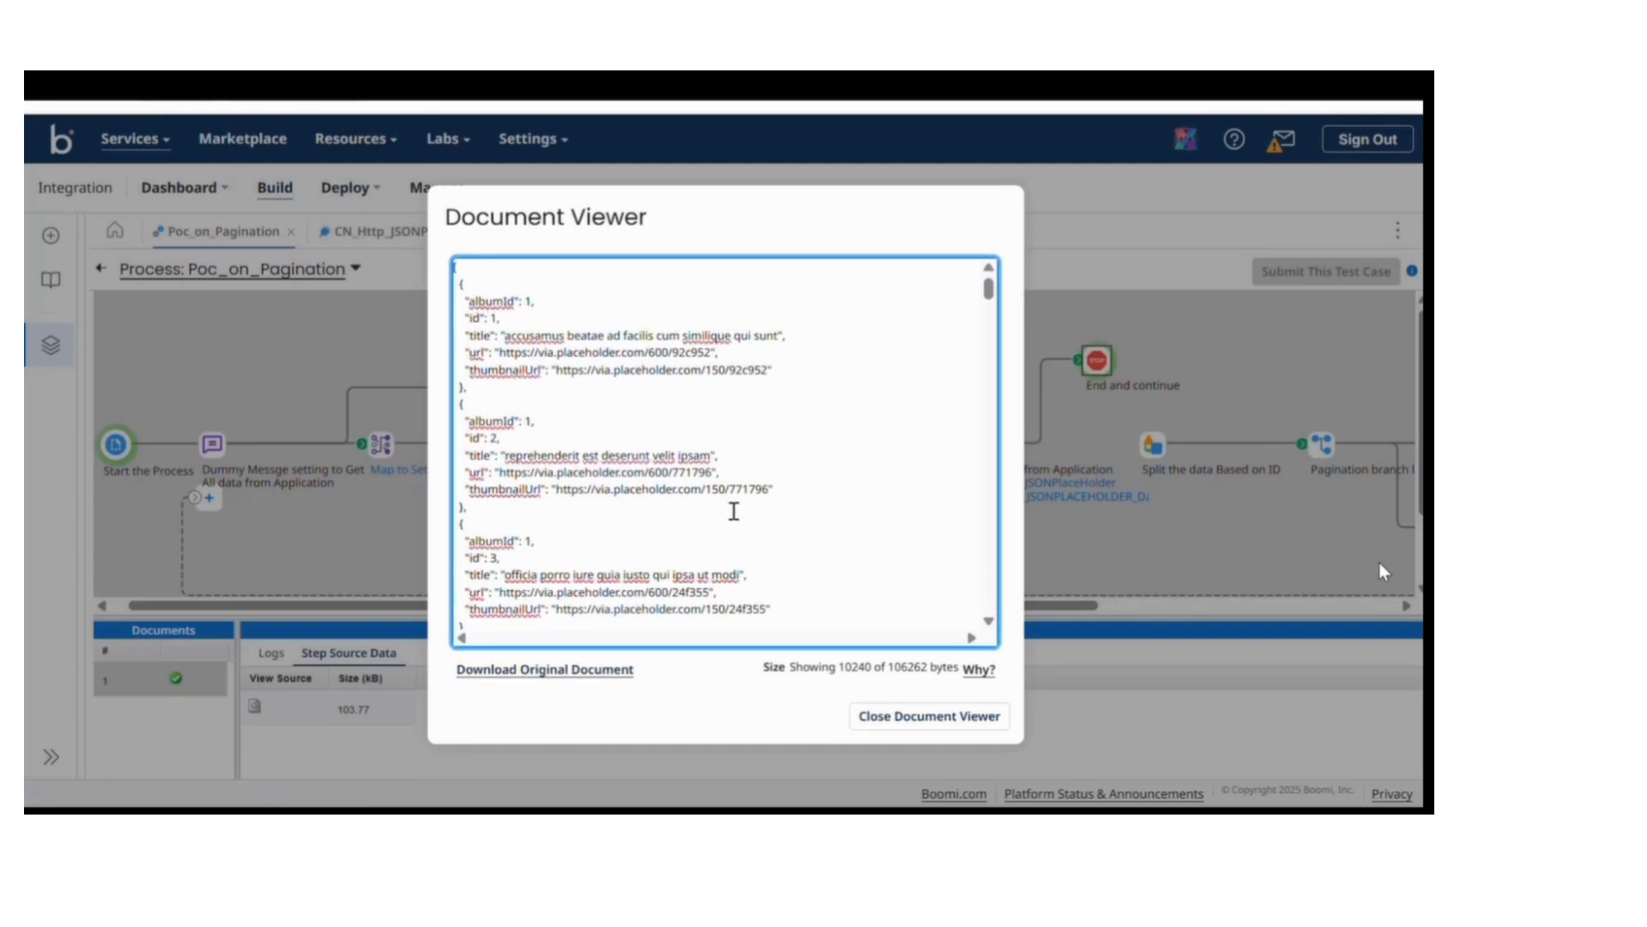
{"action": "scroll", "coordinate": [731, 512], "scroll_direction": "down", "scroll_amount": 6}
{"action": "scroll", "coordinate": [731, 511], "scroll_direction": "up", "scroll_amount": 6}
{"action": "left_click", "coordinate": [897, 817]}
{"action": "left_click", "coordinate": [101, 271]}
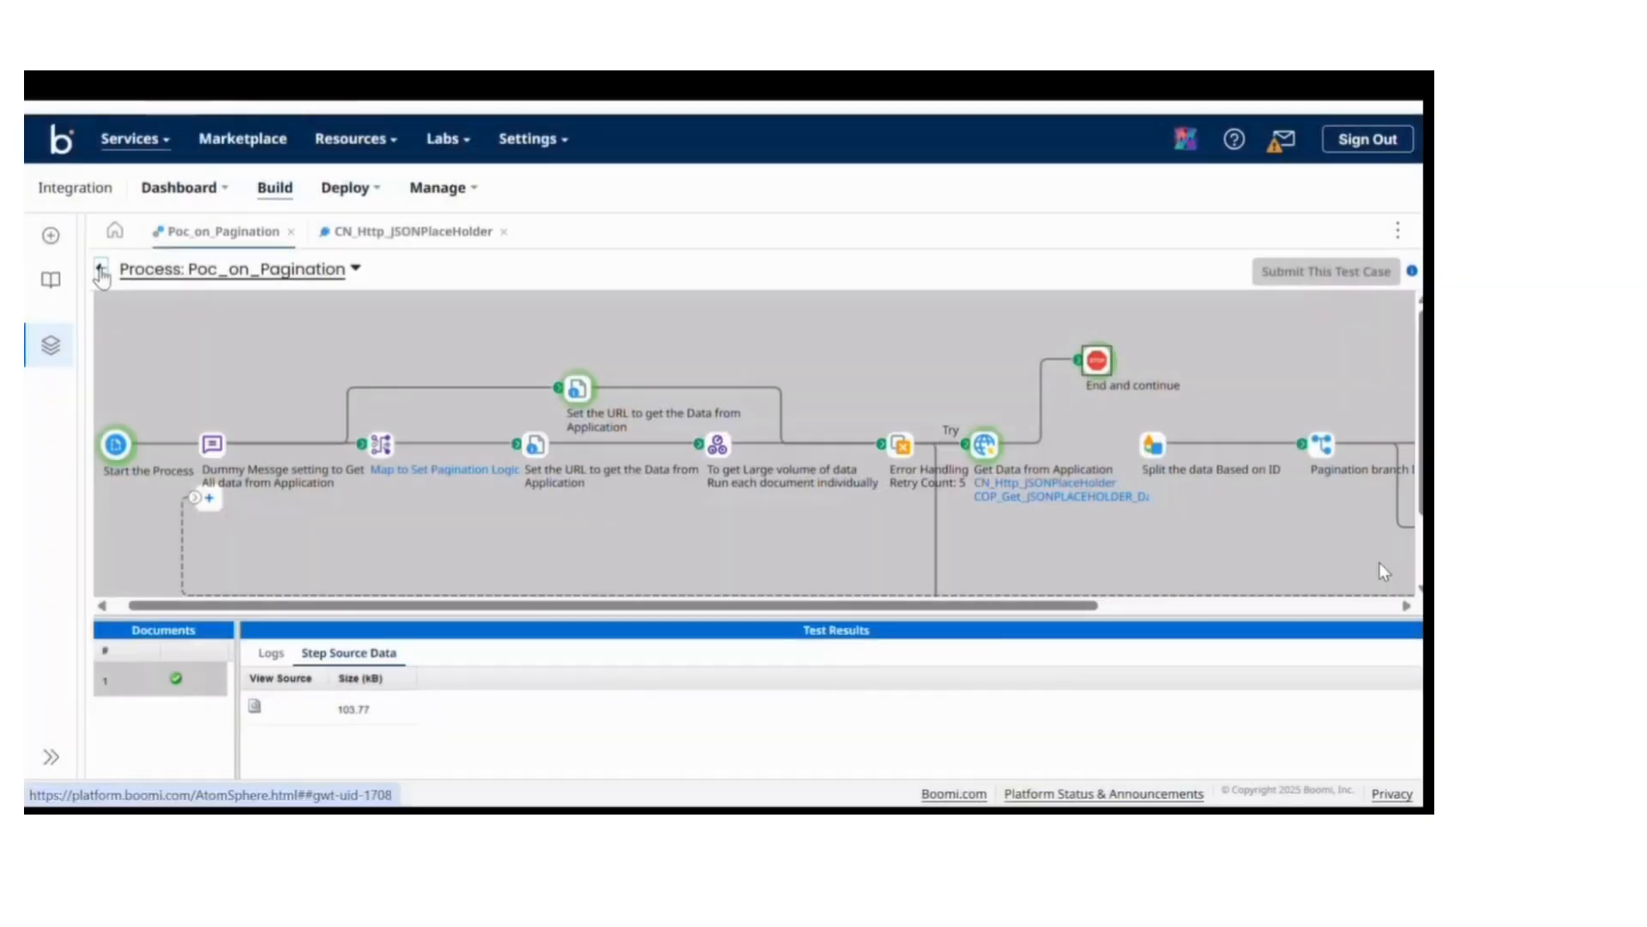
Set the photos property's static value to /photos?_page=2&_limit=500 in the upper "Set the URL to get the Data from Application" step.
{"action": "double_click", "coordinate": [639, 410]}
{"action": "left_click", "coordinate": [986, 570]}
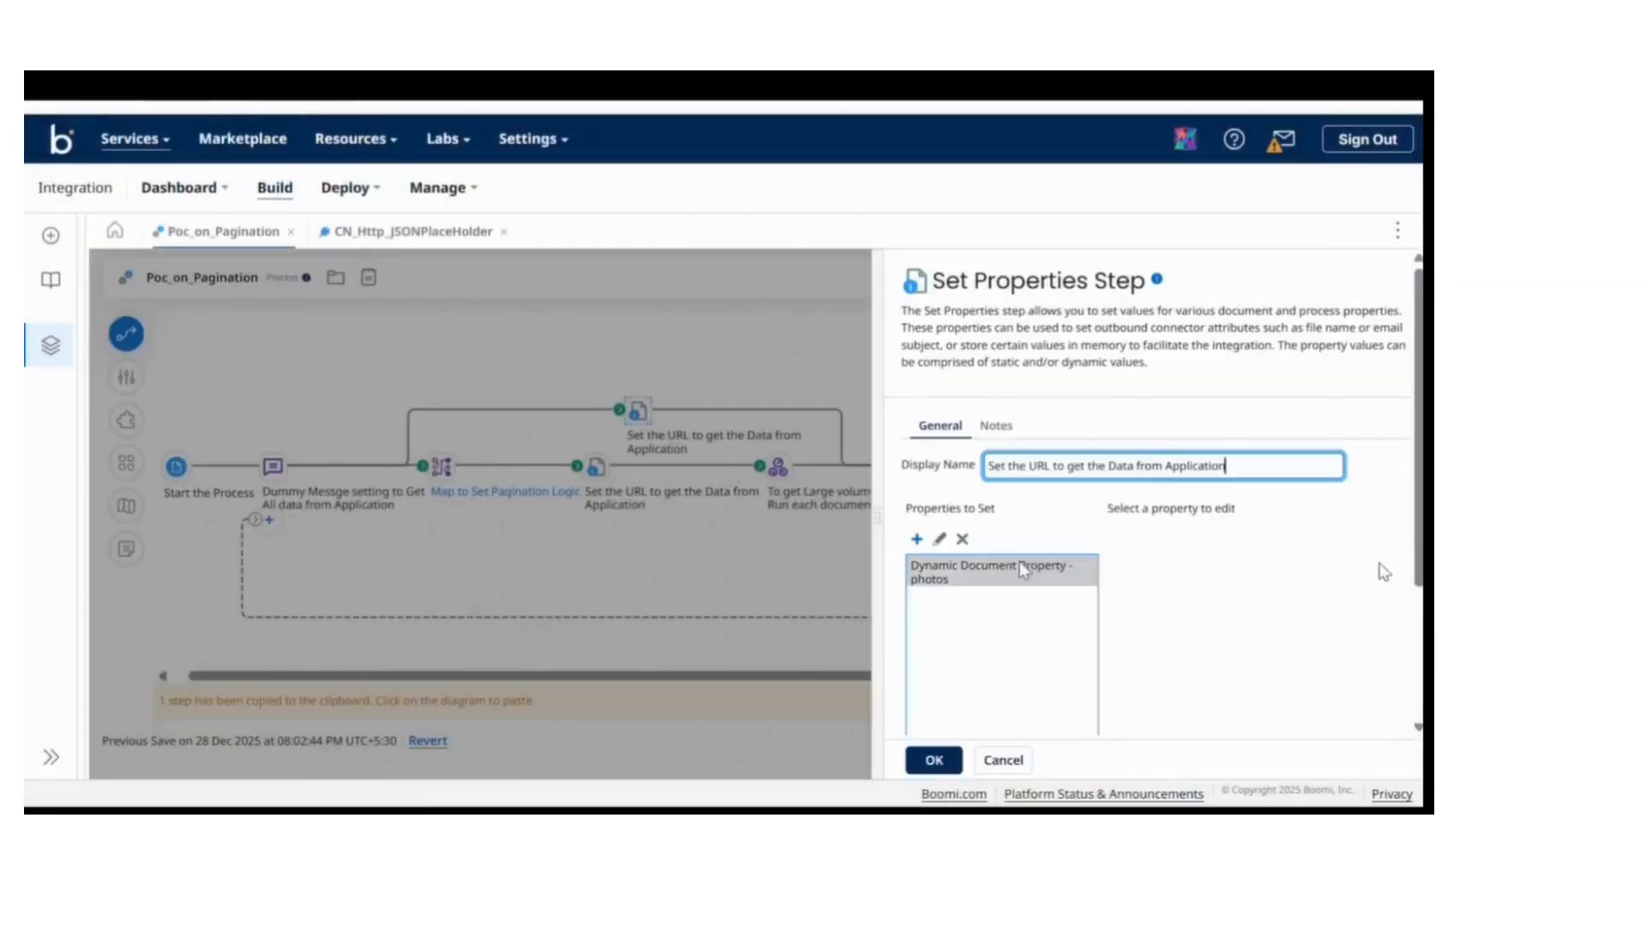
{"action": "left_click", "coordinate": [1138, 541]}
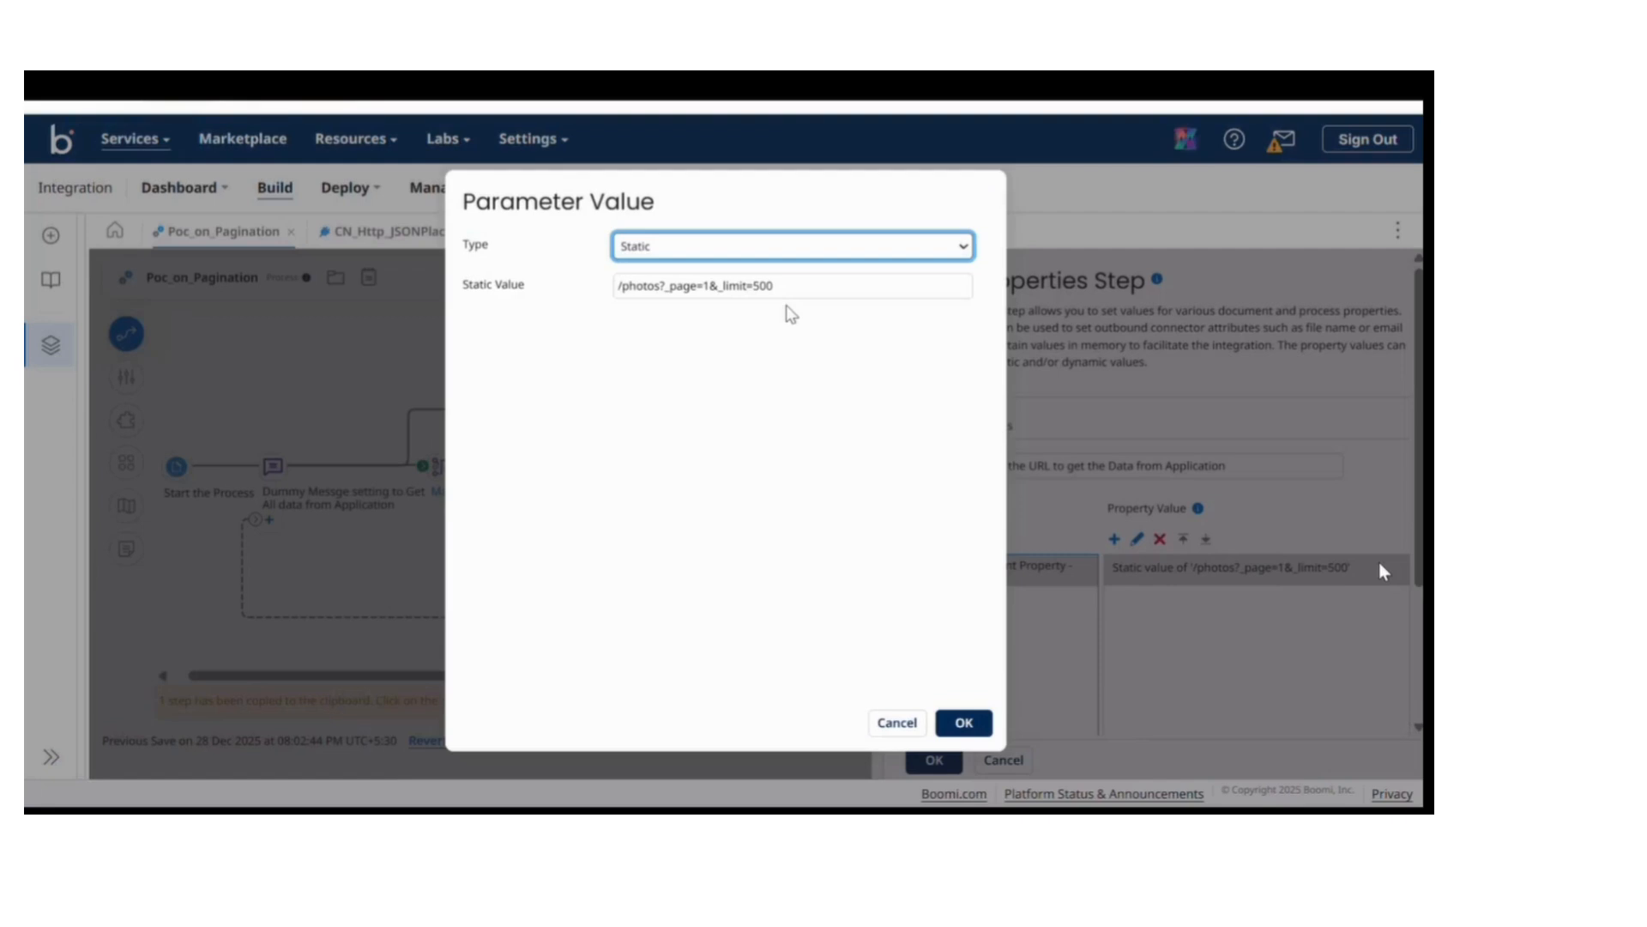
{"action": "left_click", "coordinate": [711, 285]}
{"action": "double_click", "coordinate": [711, 286]}
{"action": "type", "text": "2"}
{"action": "left_click", "coordinate": [962, 722]}
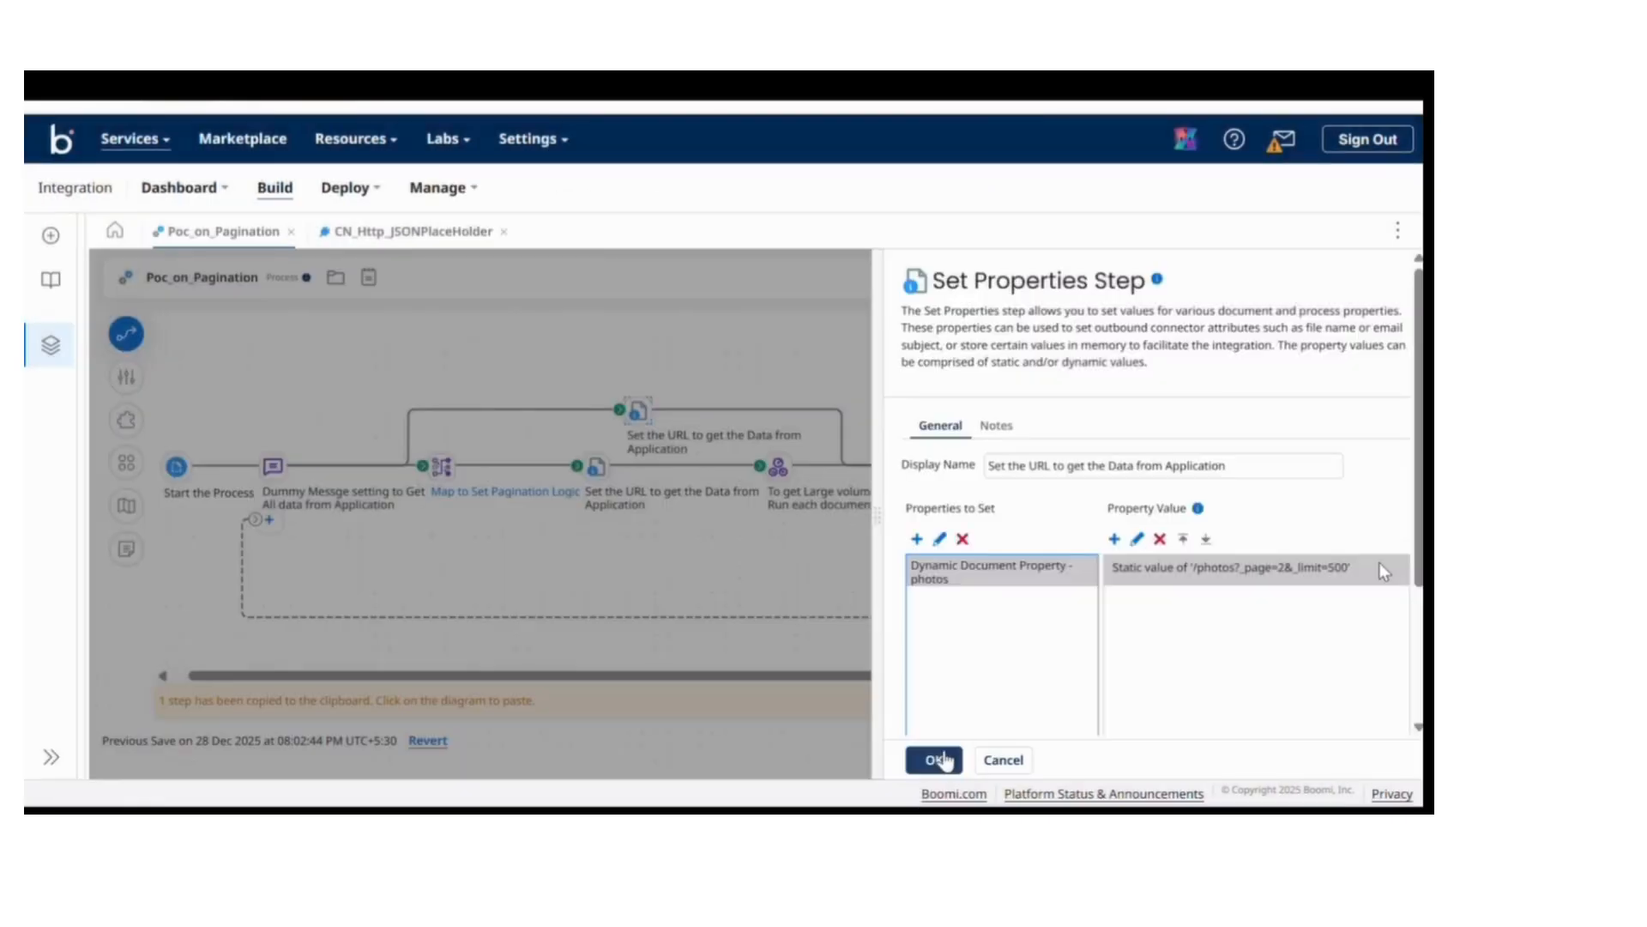
{"action": "left_click", "coordinate": [935, 760]}
Save the changed Poc_on_Pagination process and run a new test on Dev Atom.
{"action": "left_click", "coordinate": [1203, 281]}
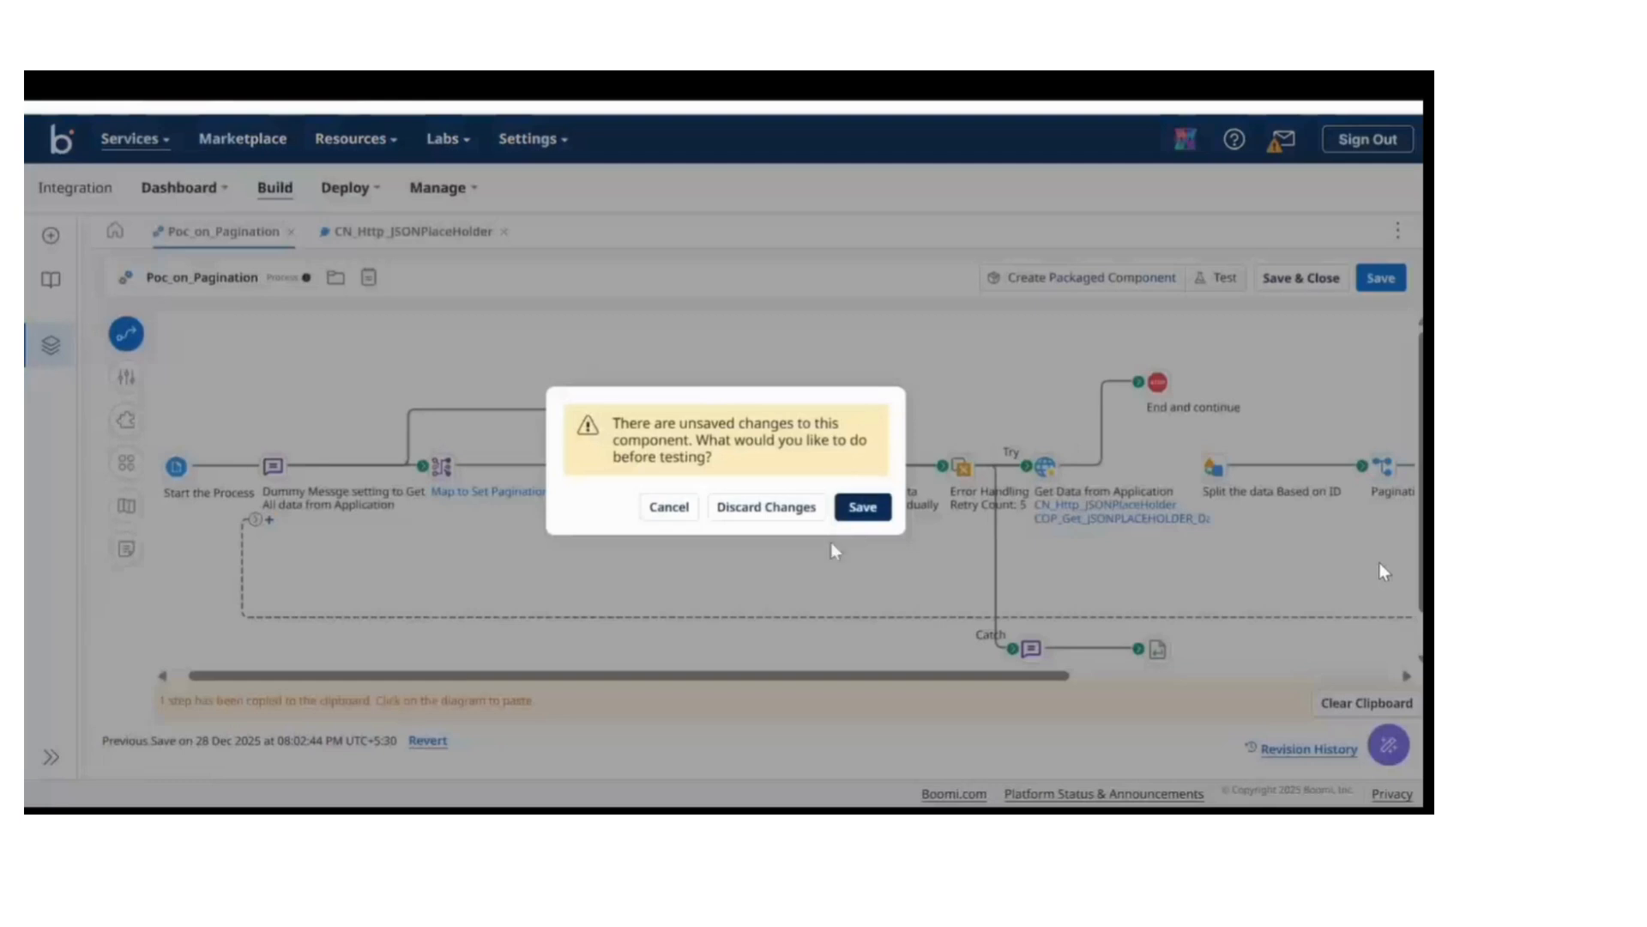
{"action": "left_click", "coordinate": [868, 511]}
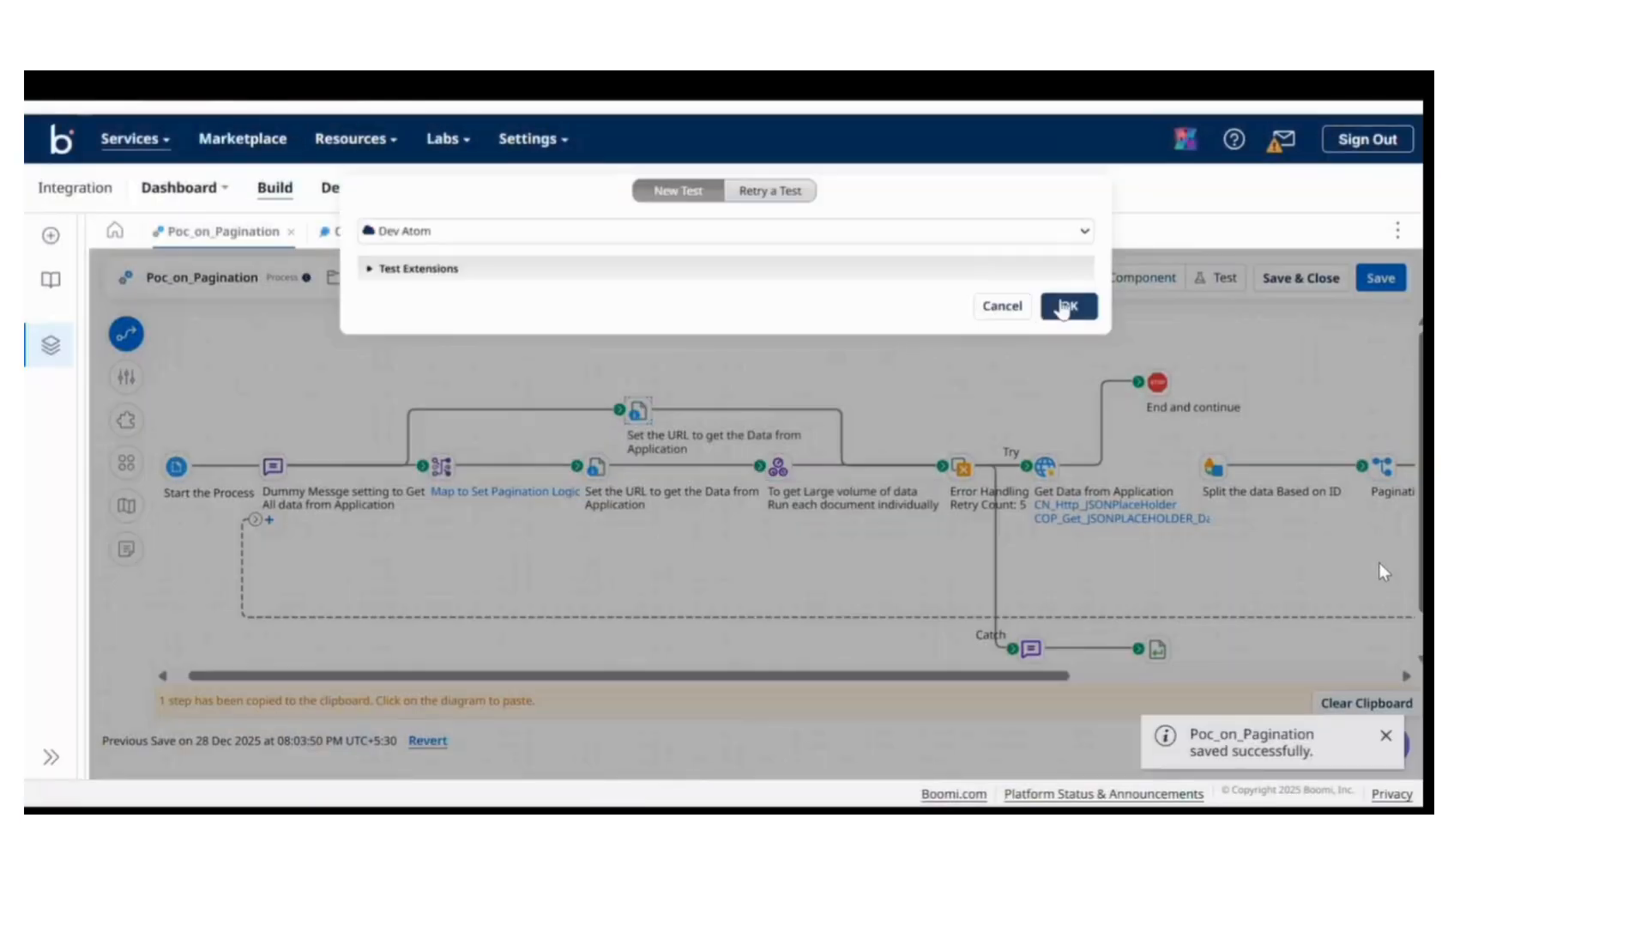
{"action": "left_click", "coordinate": [1064, 305]}
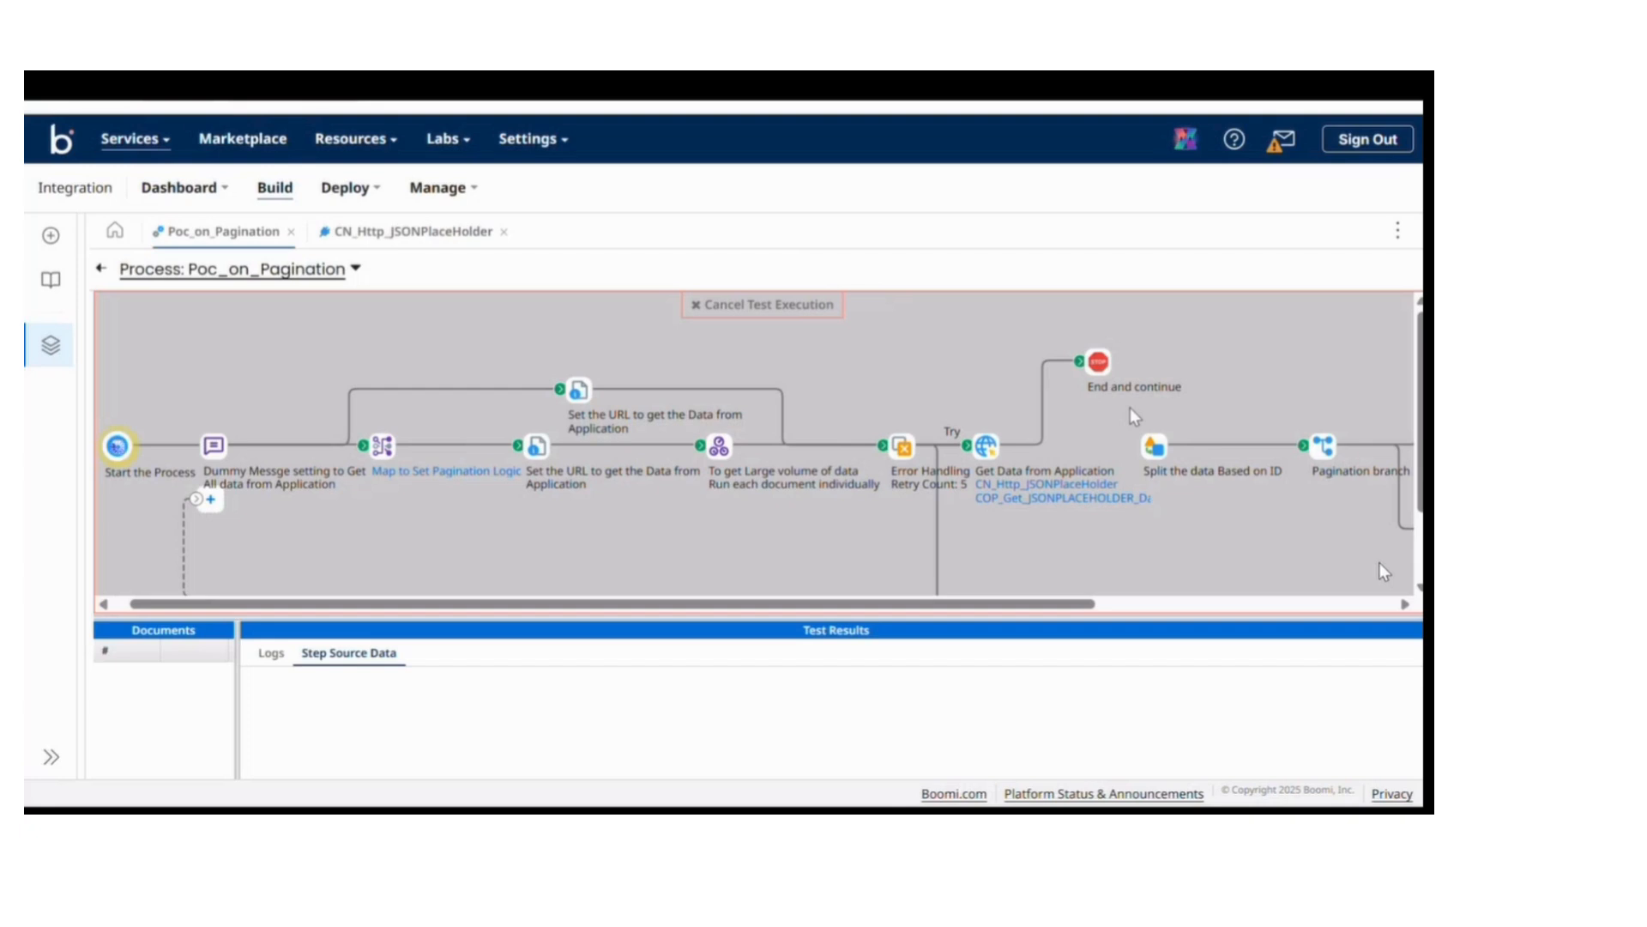
Examine the first record's id in the End and continue step's source data, closing the viewer and returning to the process.
{"action": "left_click", "coordinate": [1097, 360]}
{"action": "left_click", "coordinate": [367, 655]}
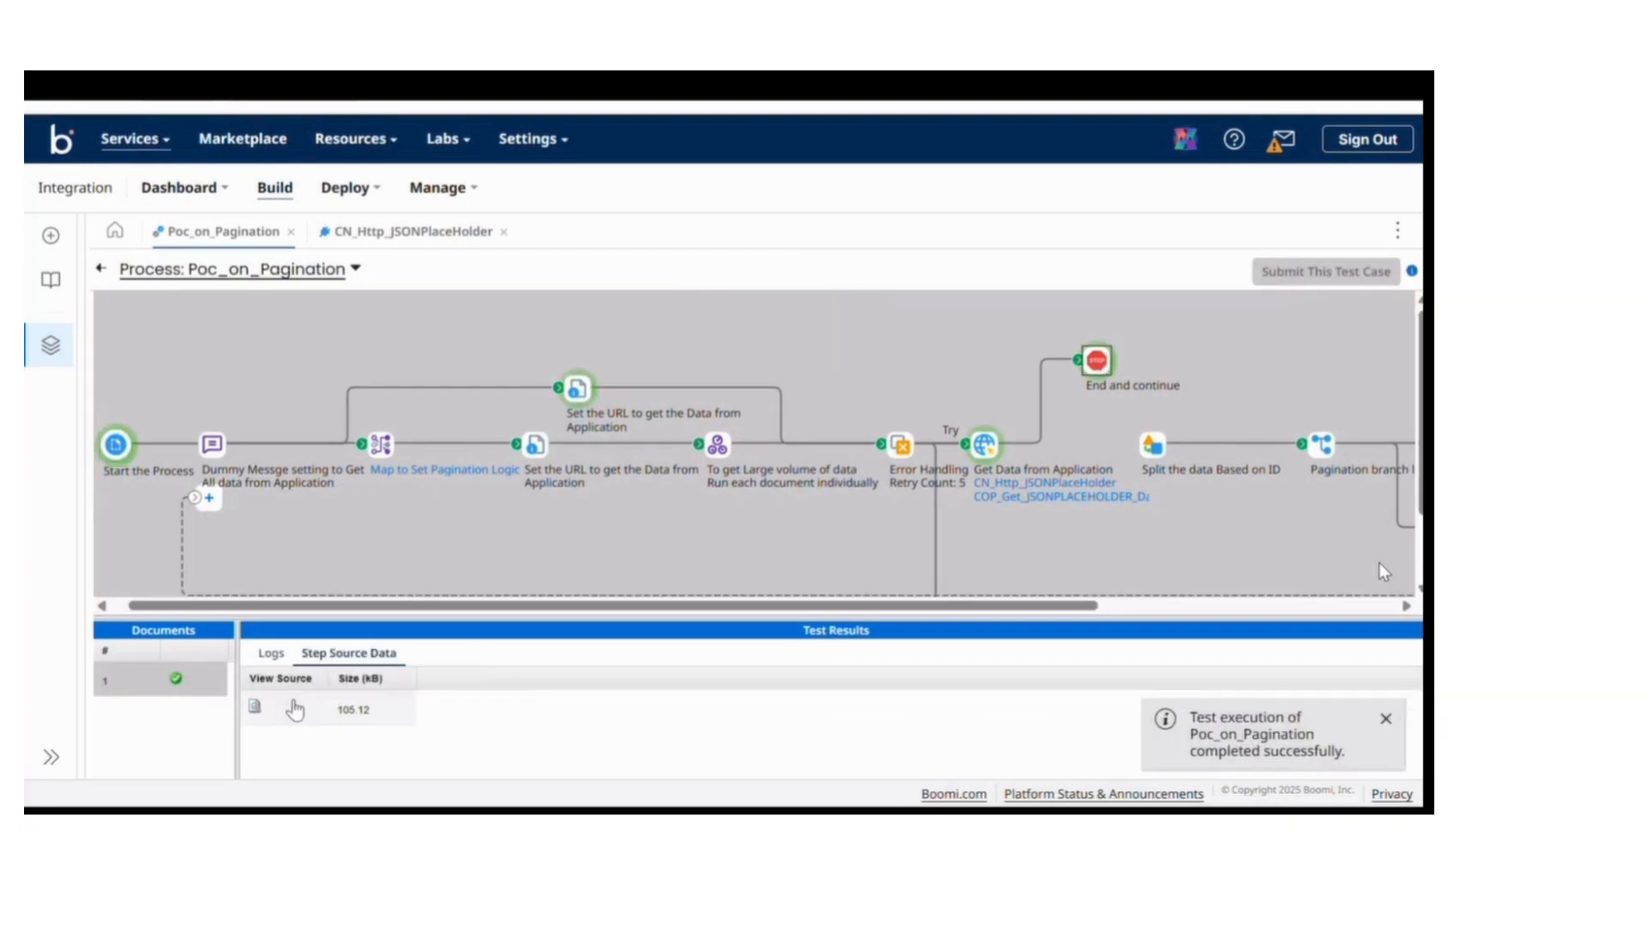
{"action": "left_click", "coordinate": [252, 709]}
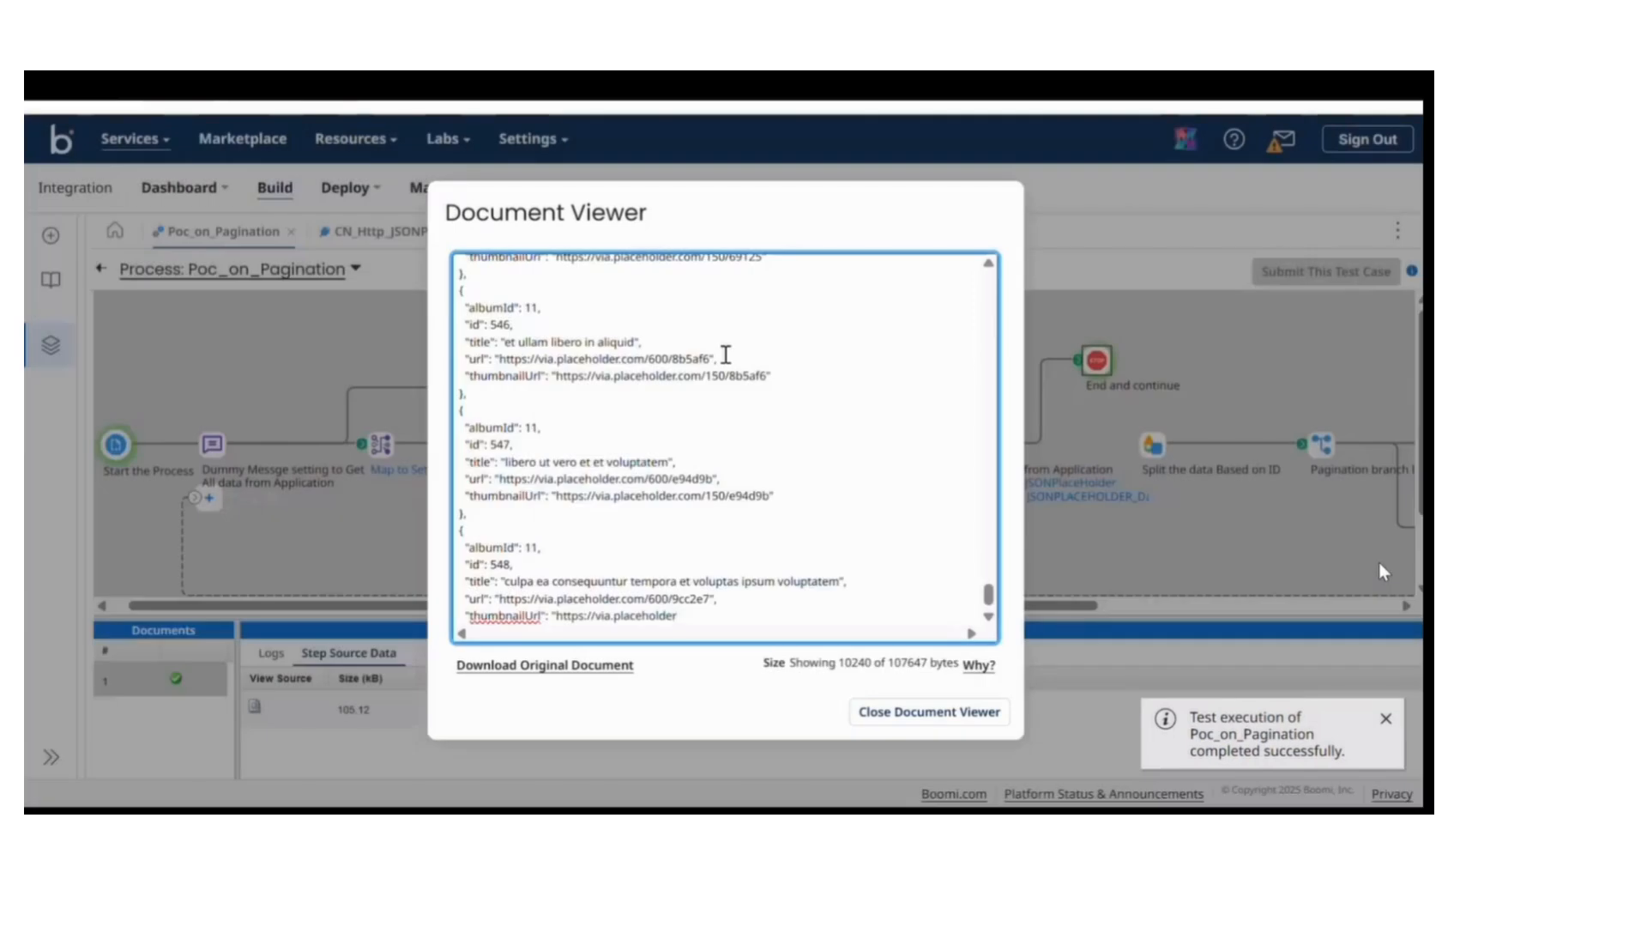
{"action": "scroll", "coordinate": [688, 371], "scroll_direction": "up", "scroll_amount": 8}
{"action": "left_click_drag", "start_coordinate": [989, 551], "coordinate": [984, 259]}
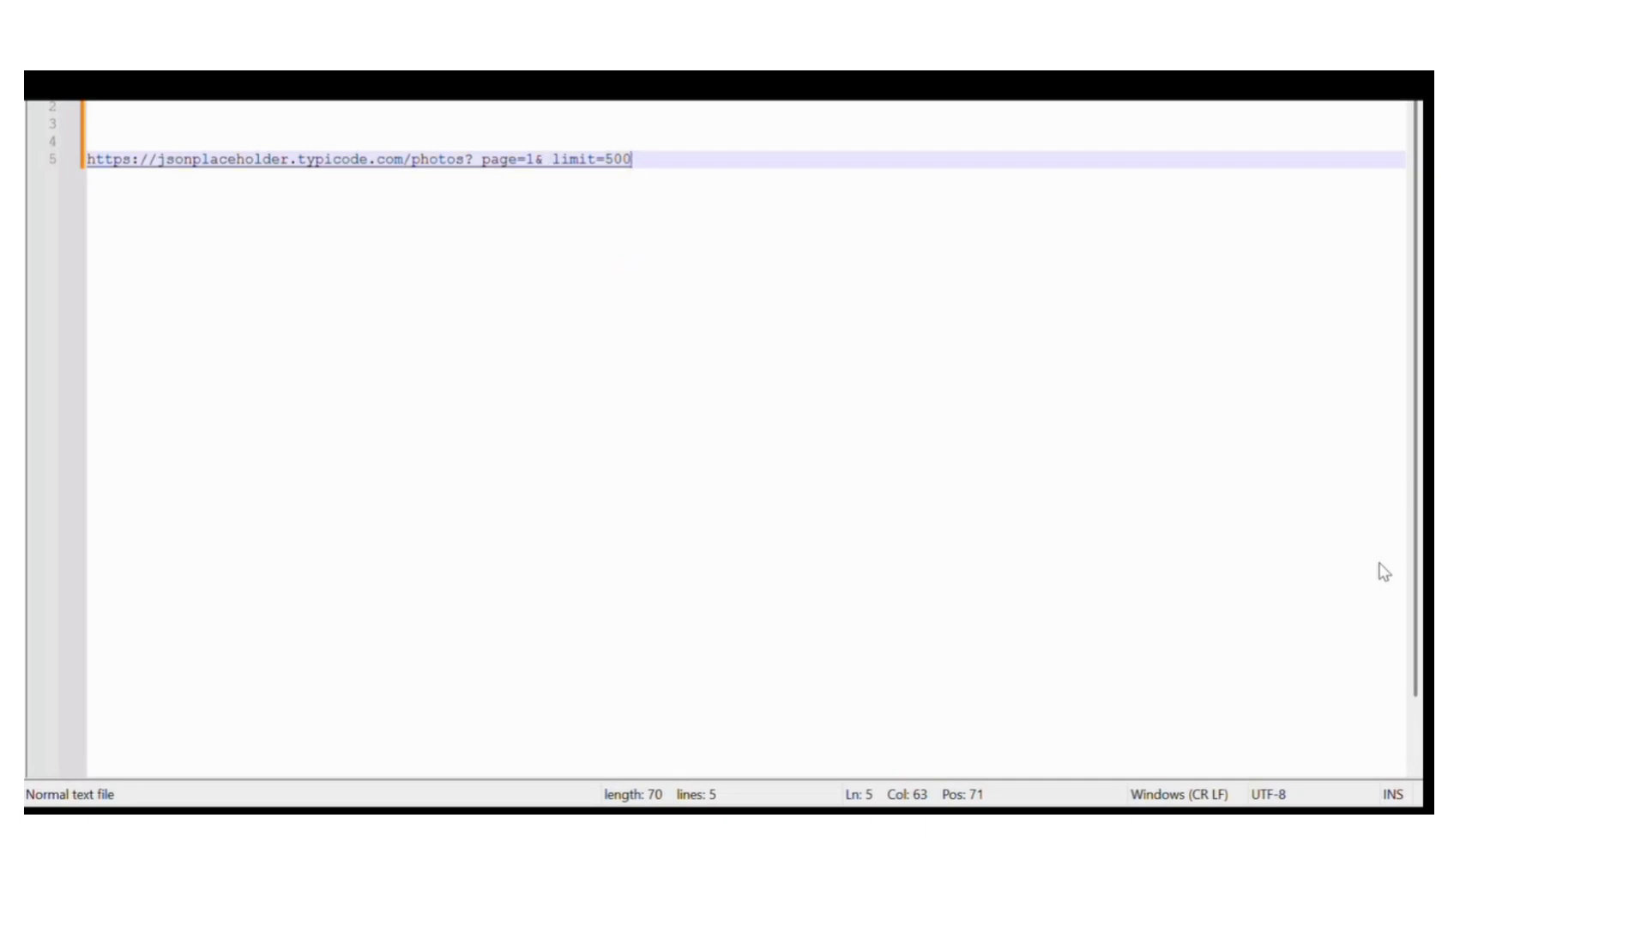
{"action": "left_click", "coordinate": [731, 824]}
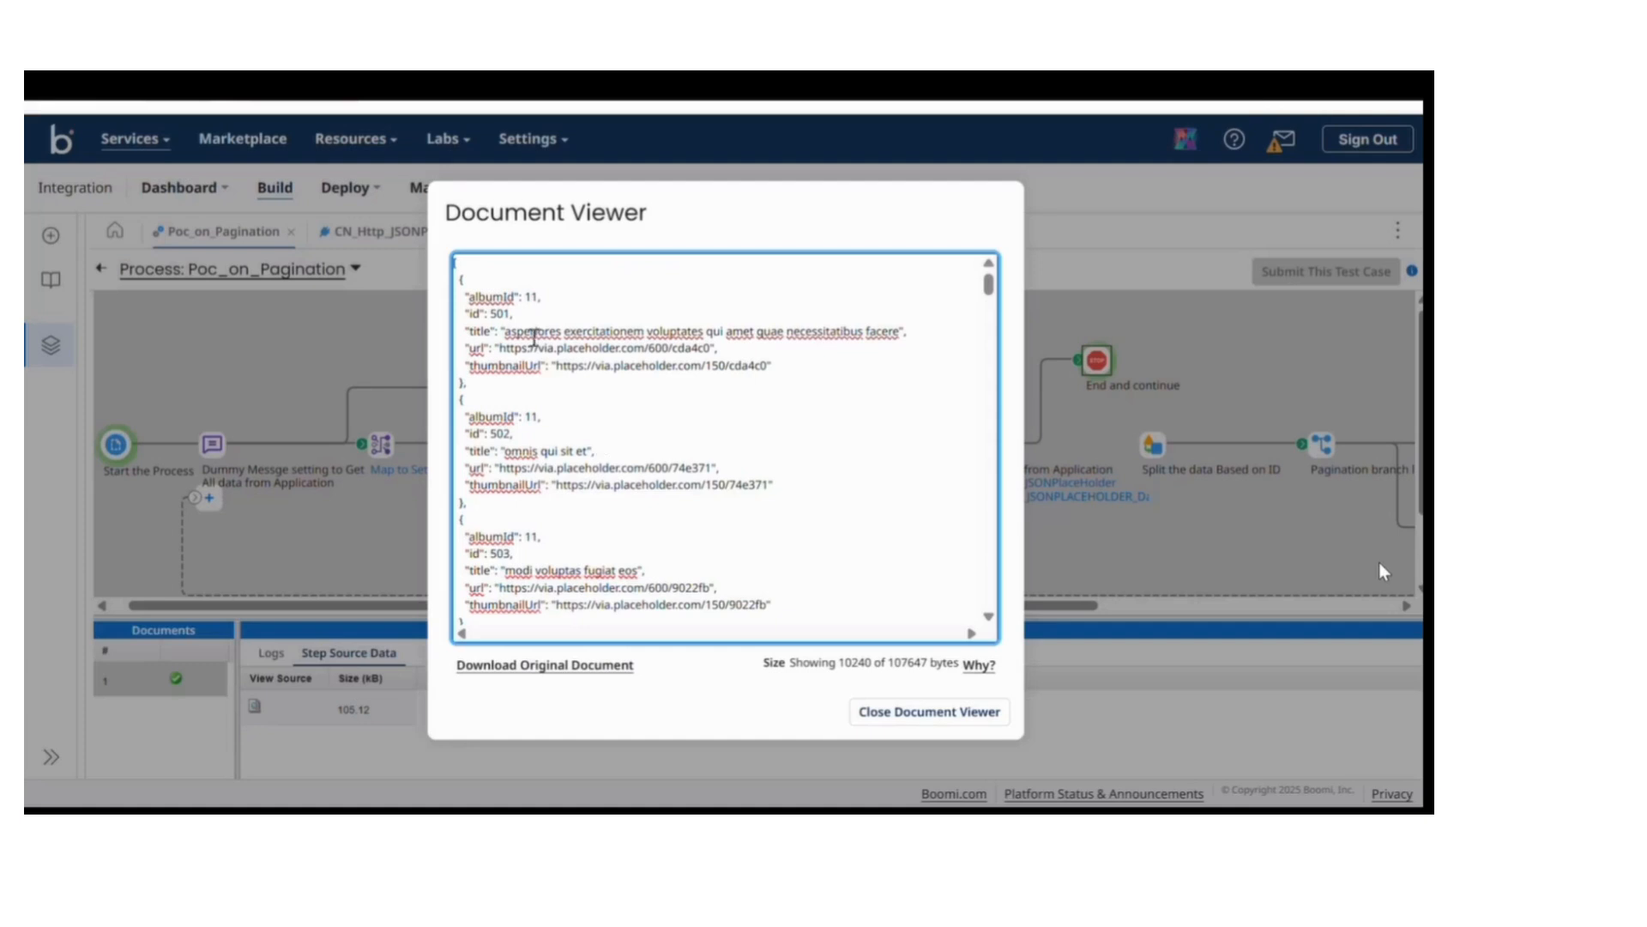
{"action": "left_click_drag", "start_coordinate": [491, 314], "coordinate": [525, 315]}
{"action": "left_click", "coordinate": [878, 708]}
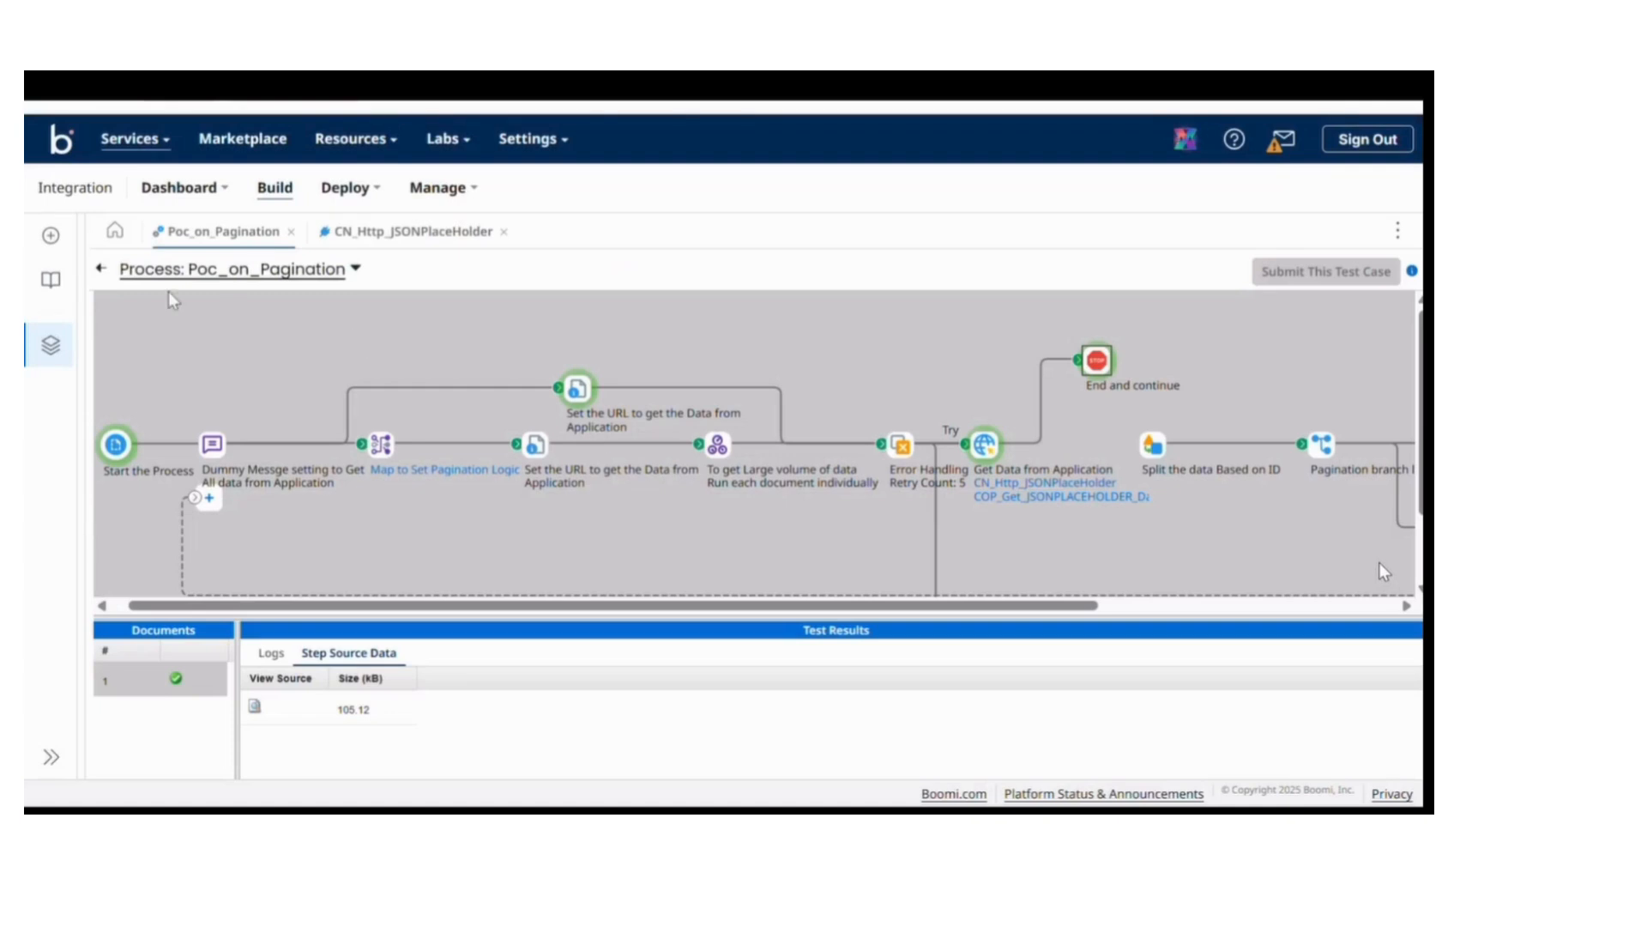
{"action": "left_click", "coordinate": [101, 269]}
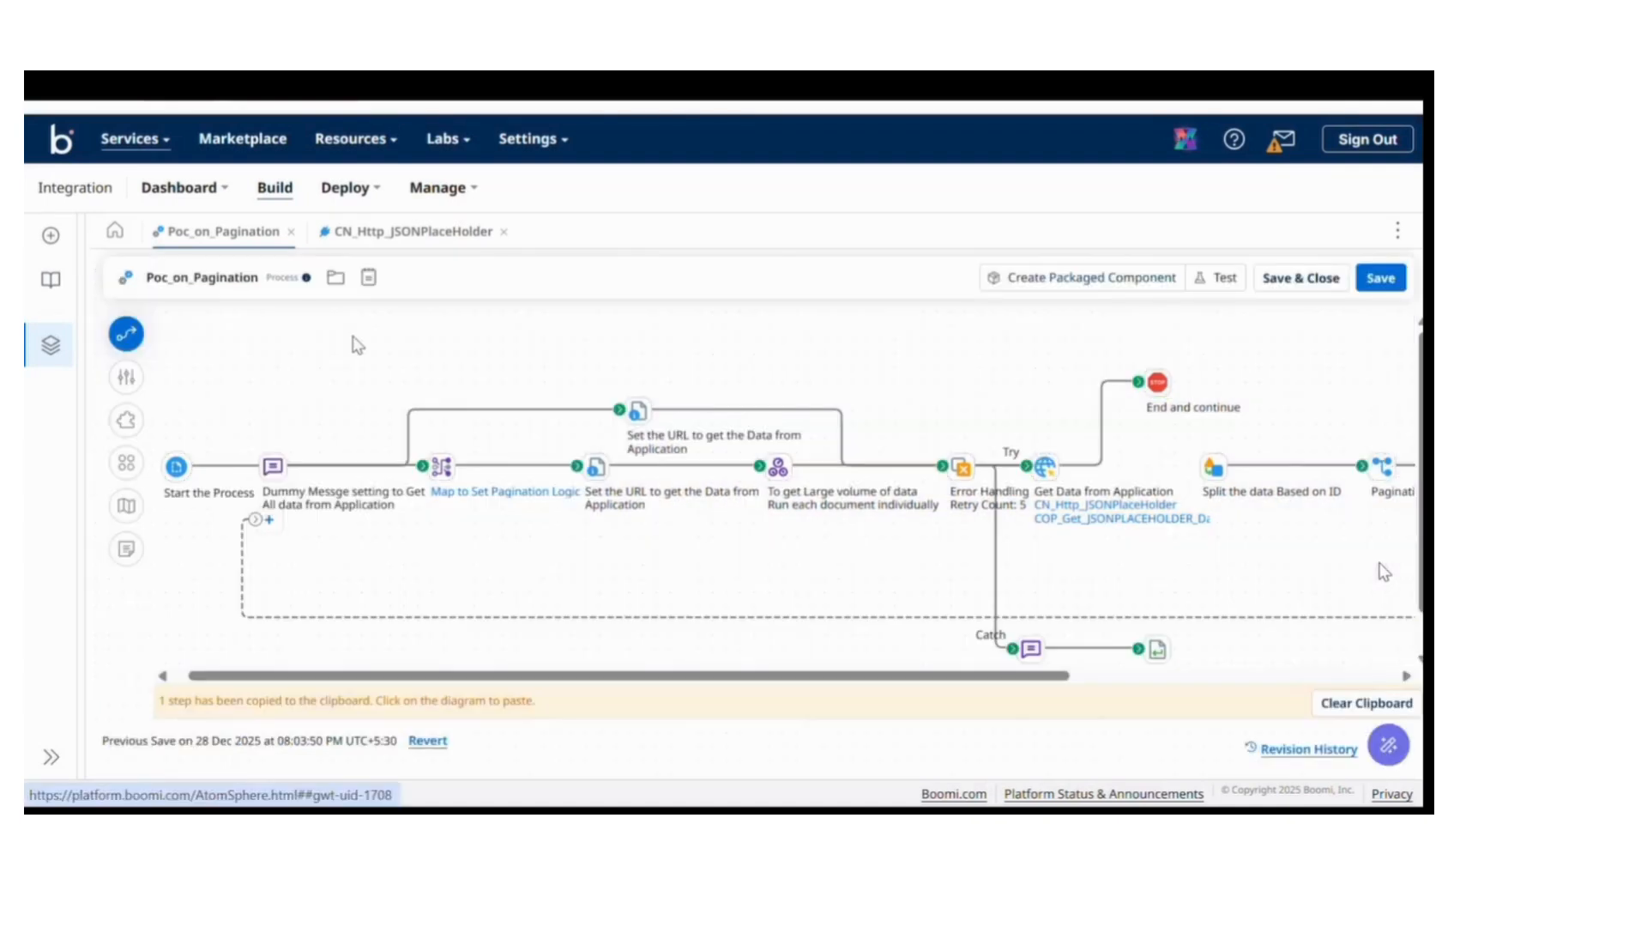
{"action": "left_click", "coordinate": [616, 393]}
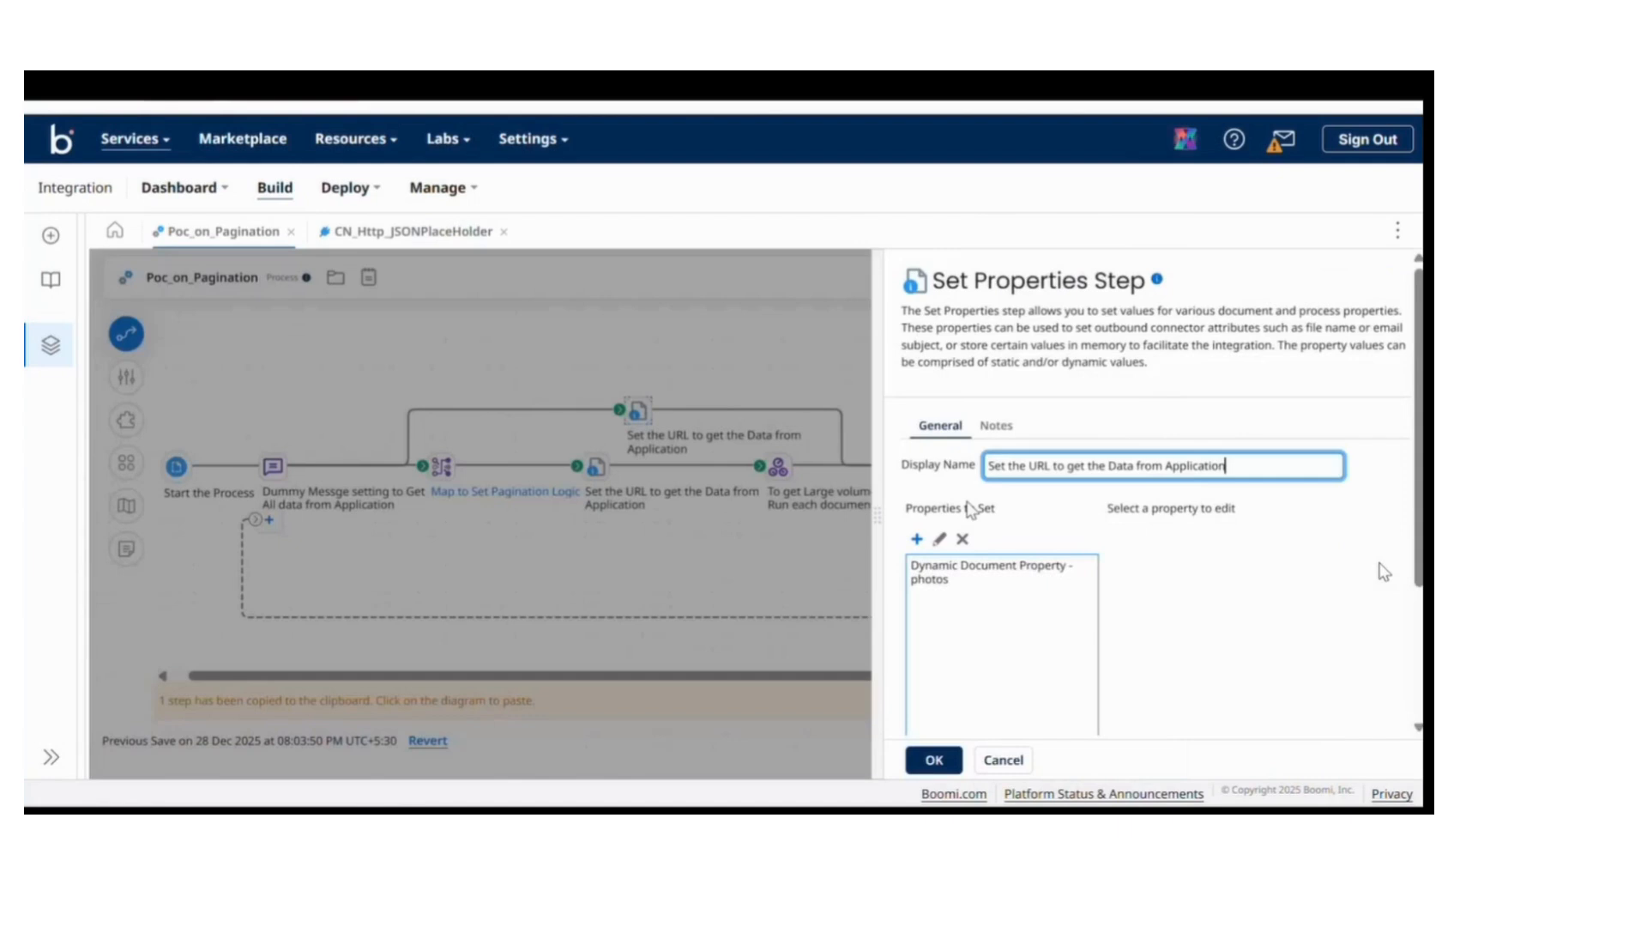
{"action": "left_click", "coordinate": [789, 321]}
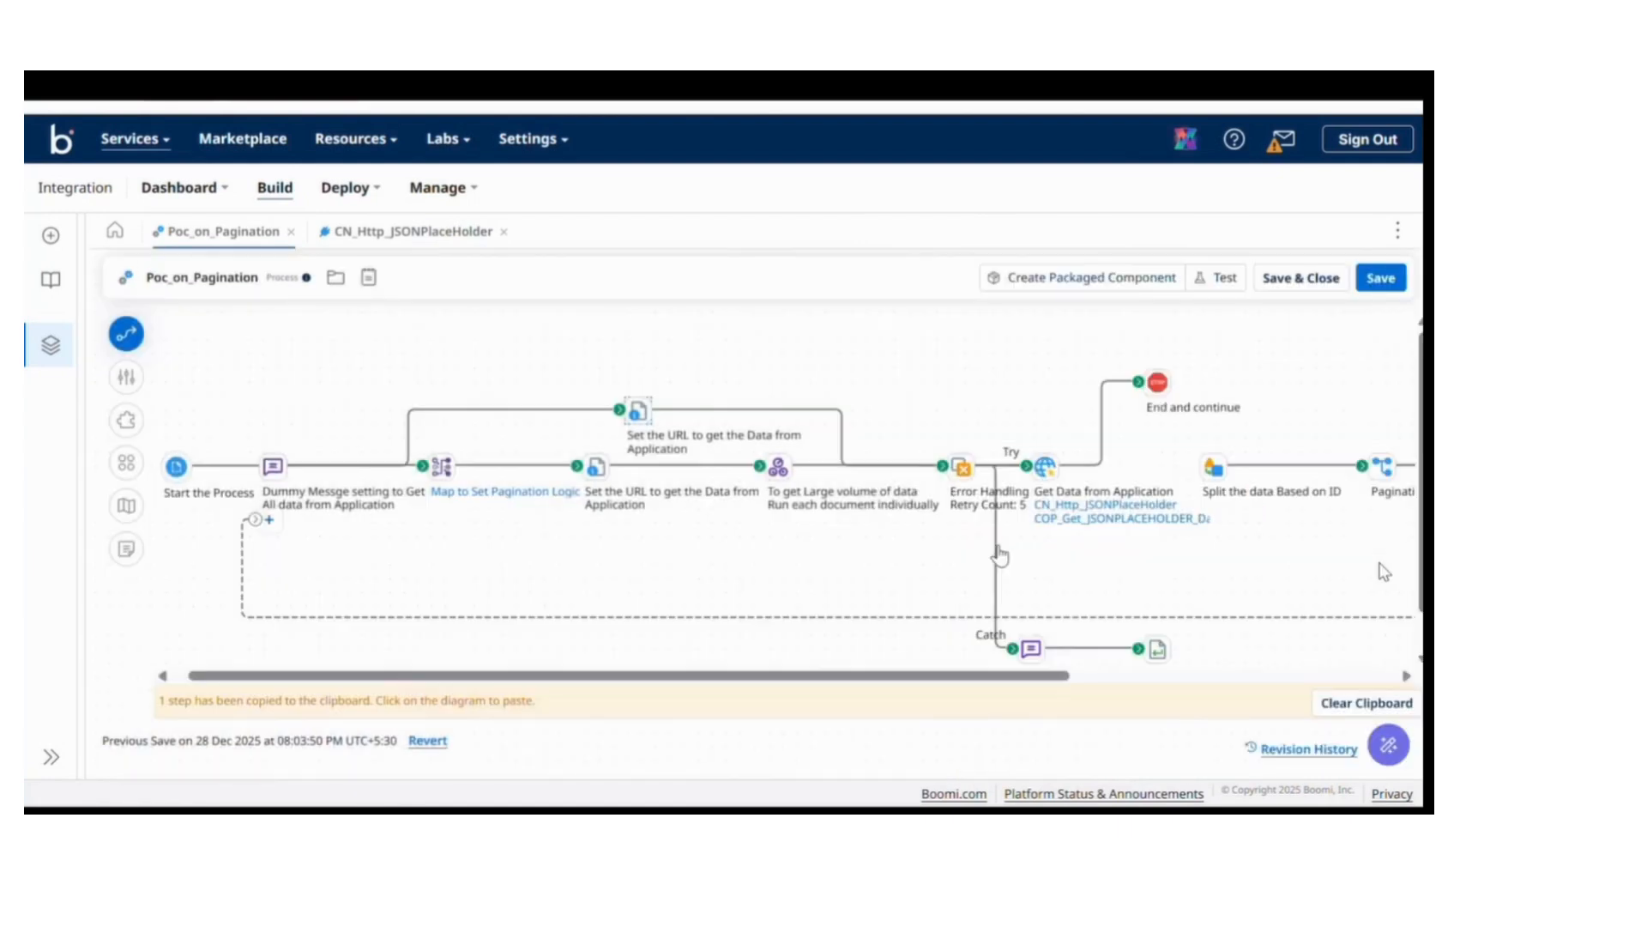
{"action": "mouse_move", "coordinate": [645, 410]}
{"action": "left_click", "coordinate": [982, 810]}
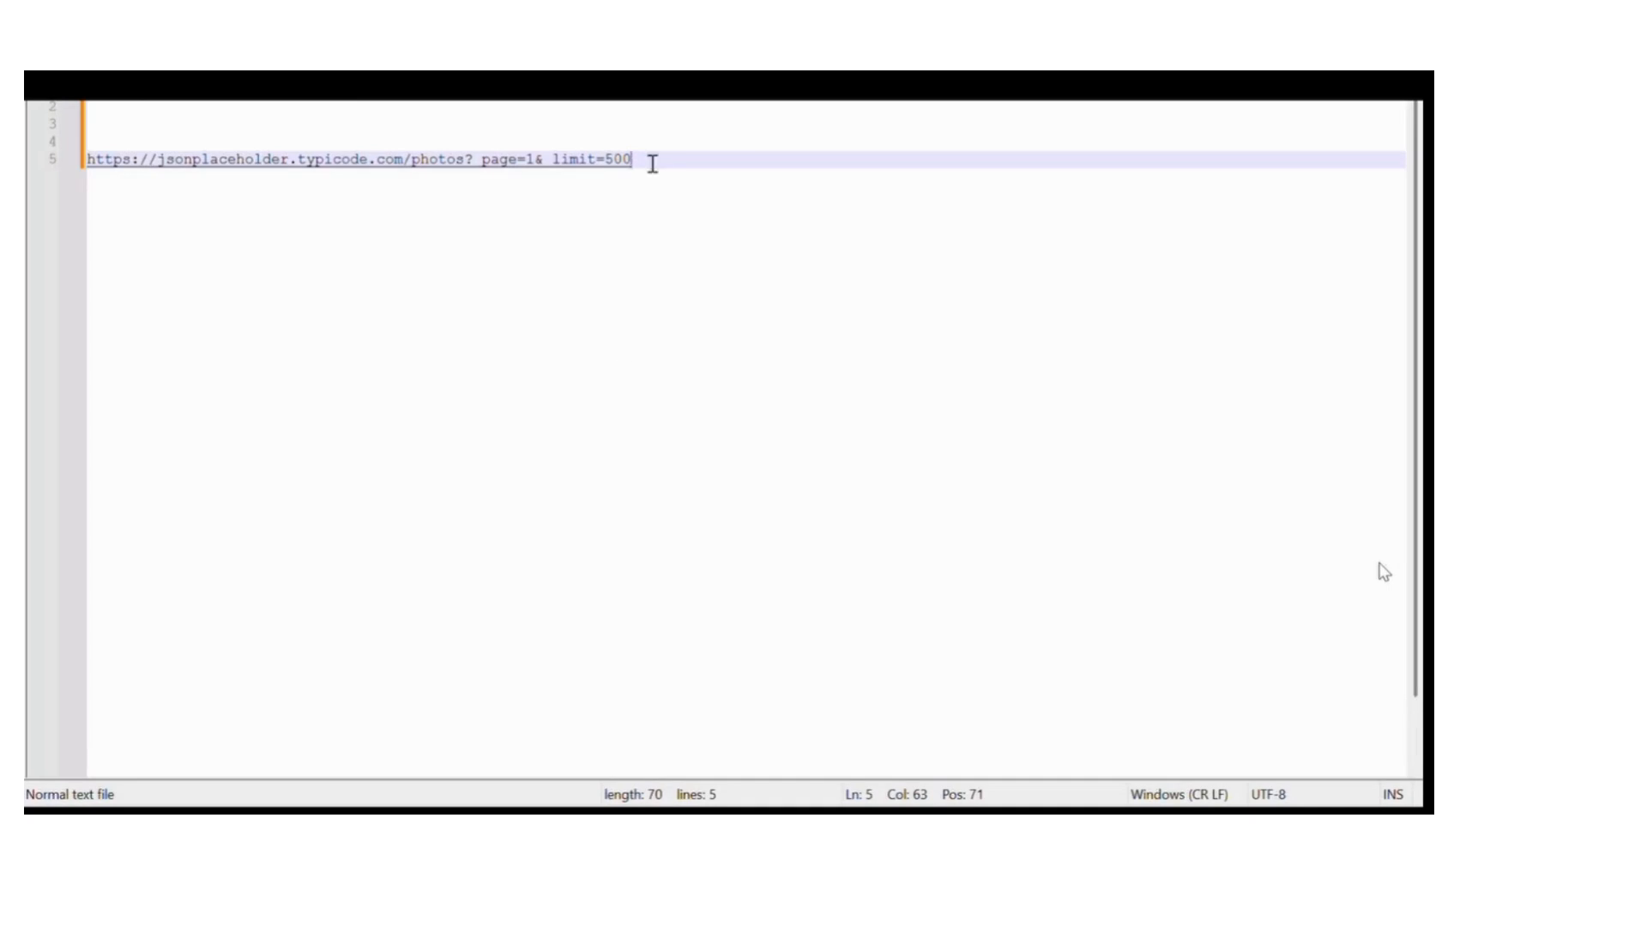
{"action": "left_click_drag", "start_coordinate": [651, 158], "coordinate": [37, 145]}
{"action": "left_click", "coordinate": [685, 153]}
{"action": "key", "text": "Return"}
{"action": "type", "text": "https://jsonplaceholder.typicode.com/photos?_page=1&_limit=500"}
{"action": "left_click", "coordinate": [536, 195]}
{"action": "key", "text": "BackSpace"}
{"action": "type", "text": "2"}
{"action": "left_click", "coordinate": [646, 193]}
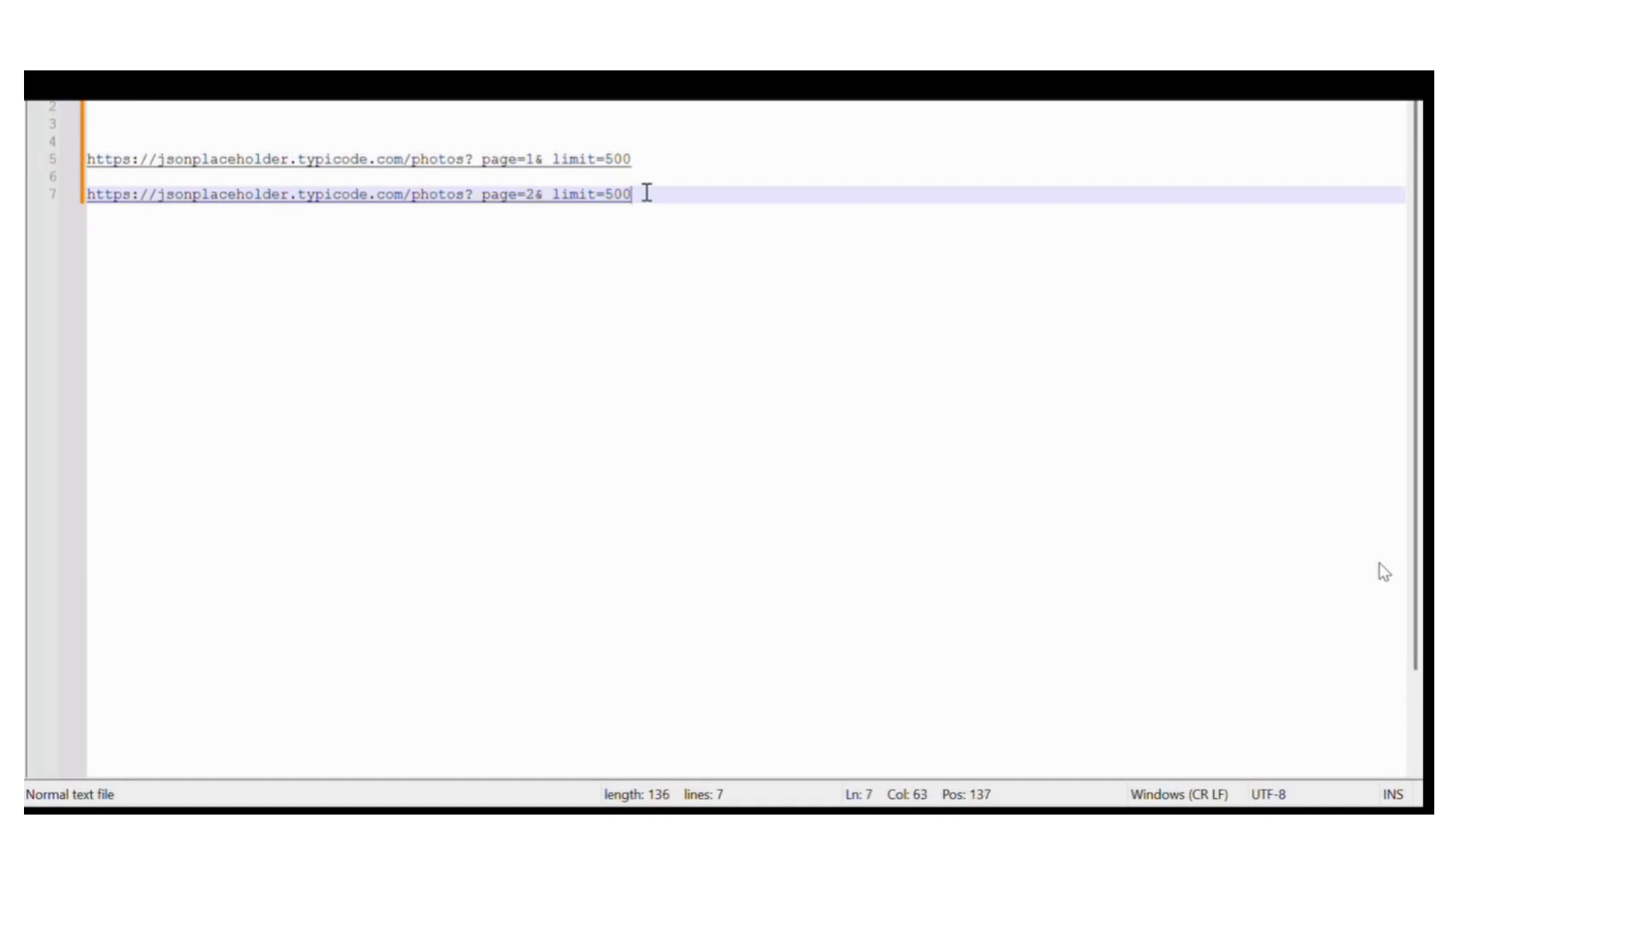
{"action": "key", "text": "Return"}
{"action": "key", "text": "Return"}
{"action": "key", "text": "Return"}
{"action": "type", "text": "https://jsonplaceholder.typicode.com/photos?_page=1&_limit=500"}
{"action": "left_click", "coordinate": [535, 248]}
{"action": "key", "text": "BackSpace"}
{"action": "type", "text": "3"}
{"action": "left_click", "coordinate": [714, 429]}
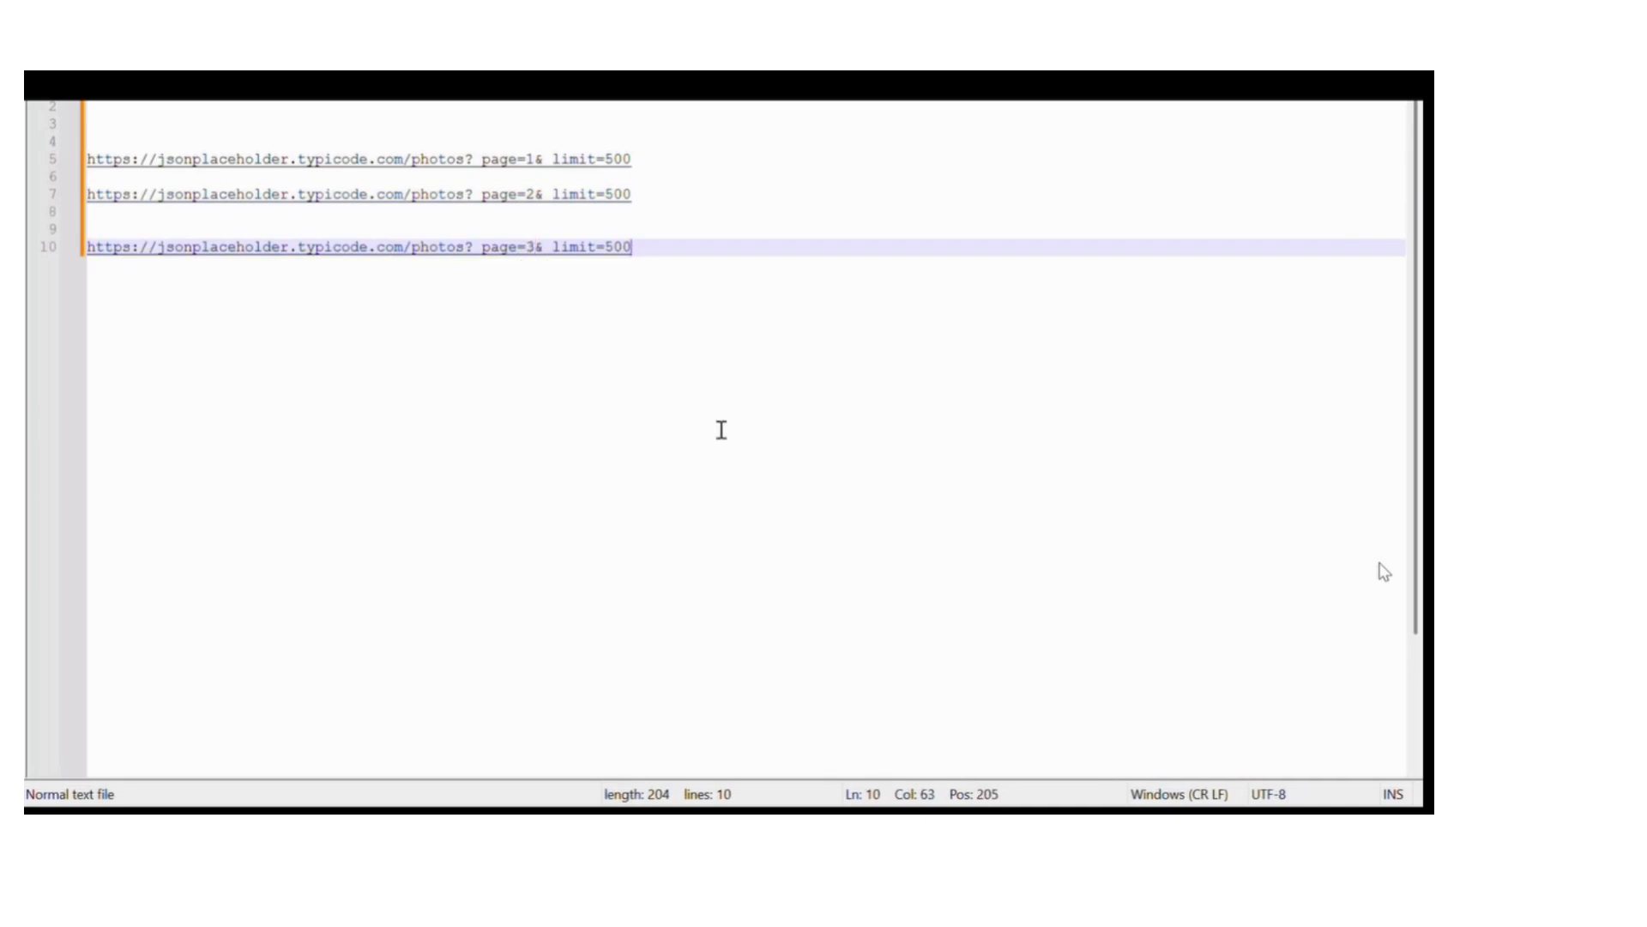
Compare the page numbers and the limit value across the three photos URLs.
{"action": "left_click_drag", "start_coordinate": [820, 372], "coordinate": [86, 159]}
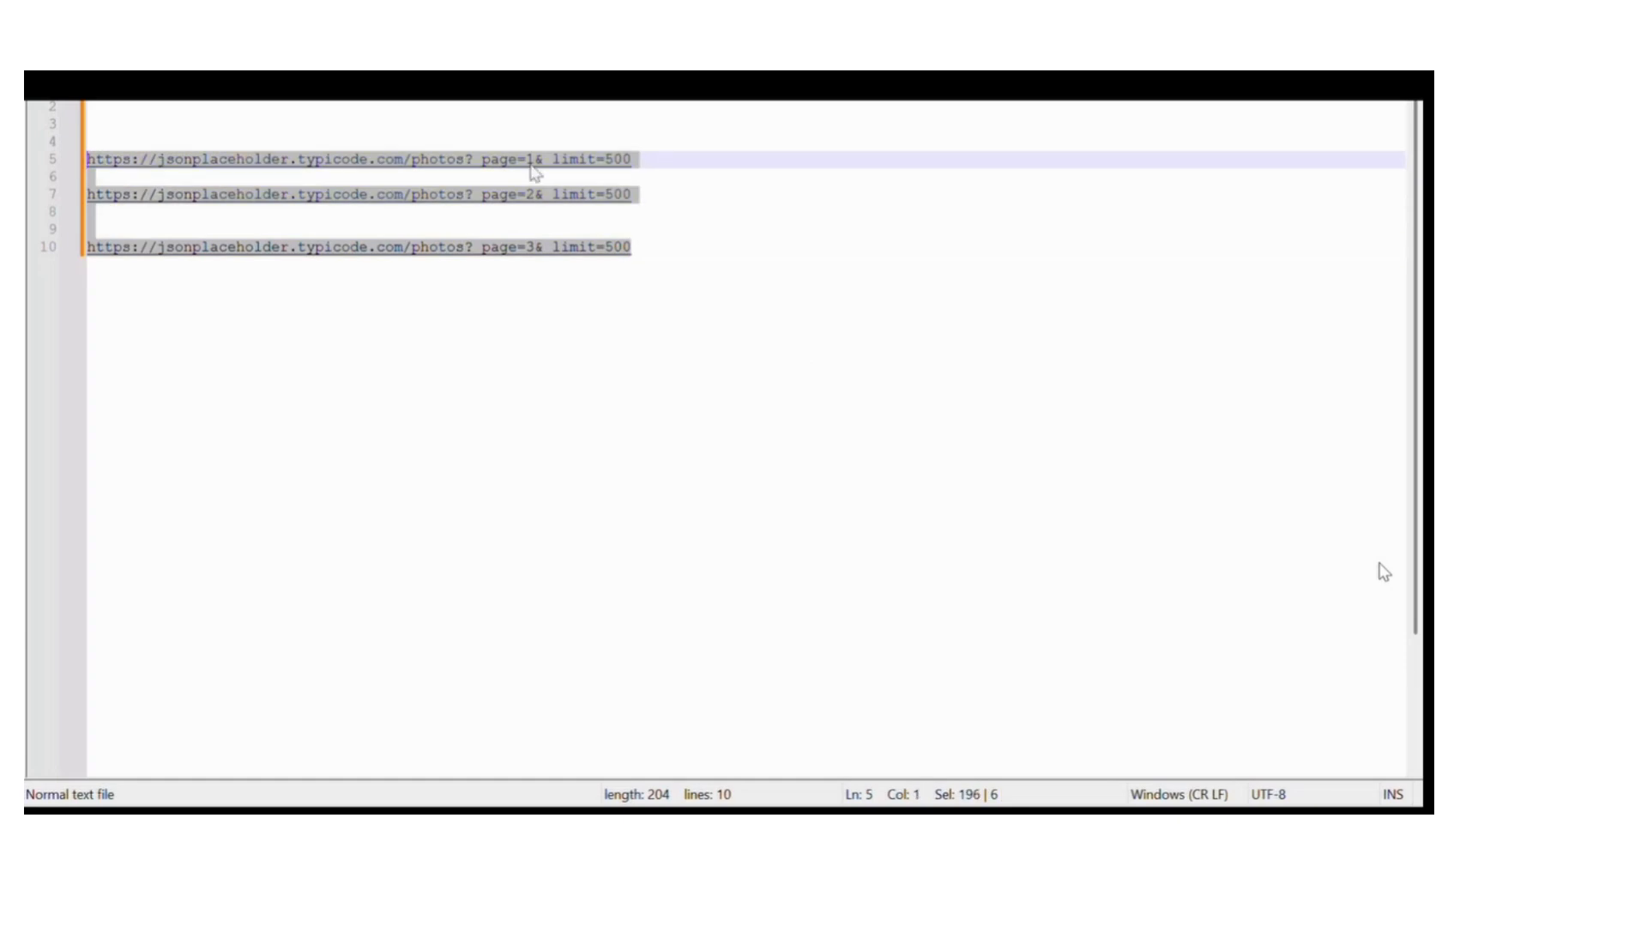
{"action": "left_click", "coordinate": [551, 353]}
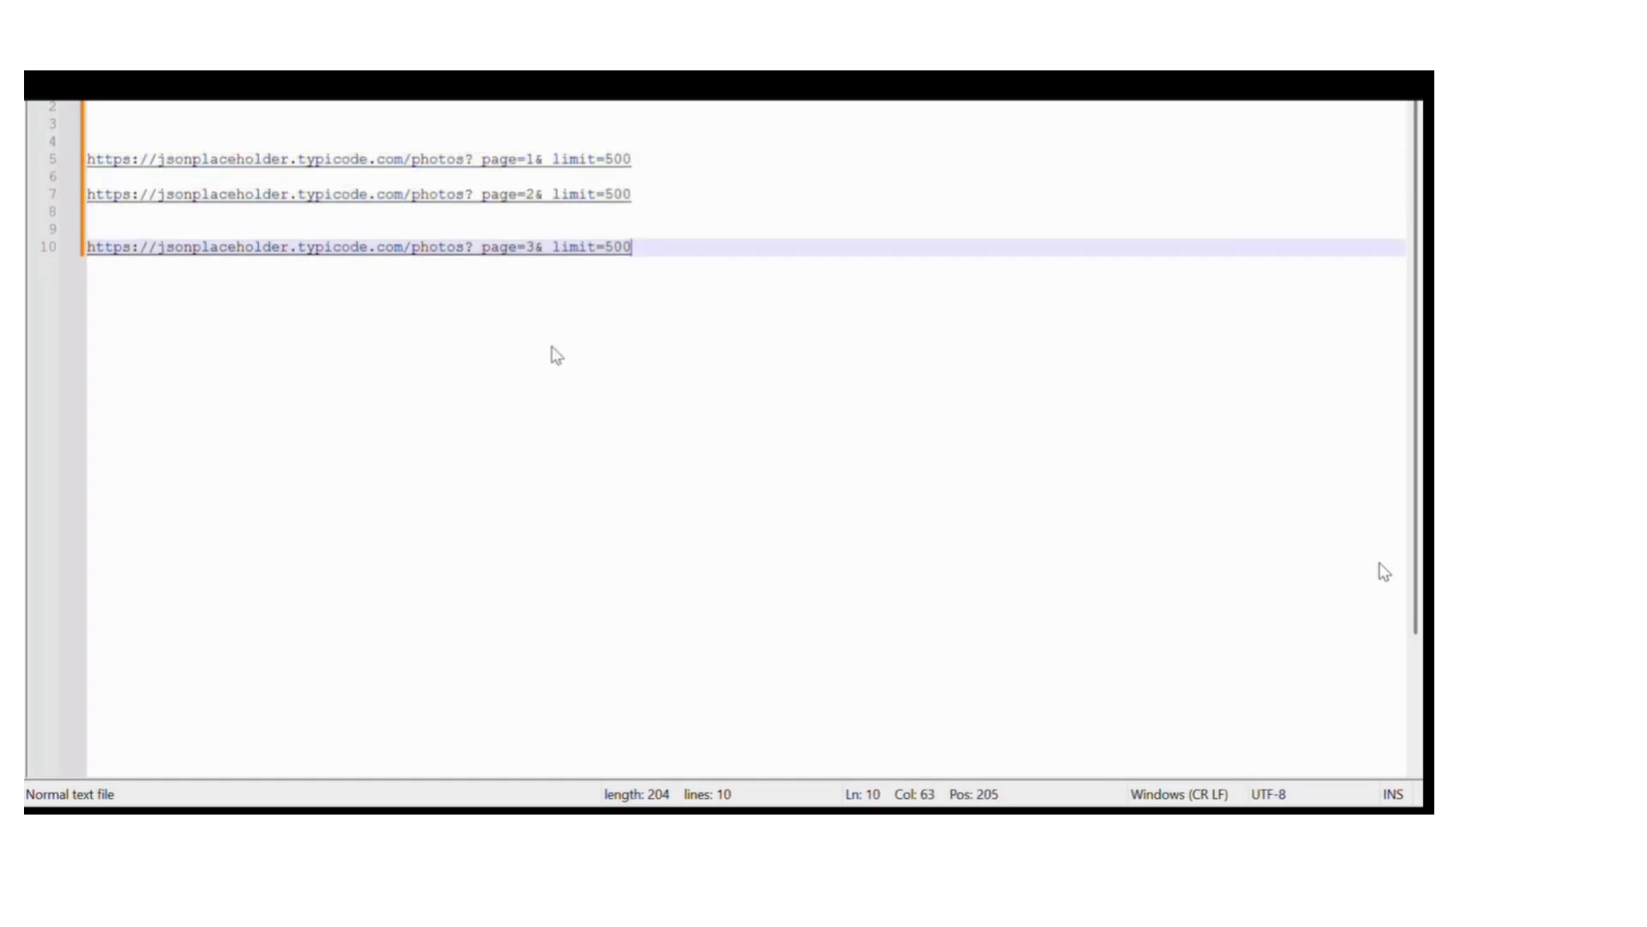
{"action": "left_click", "coordinate": [521, 160]}
{"action": "left_click_drag", "start_coordinate": [517, 194], "coordinate": [533, 248]}
{"action": "left_click", "coordinate": [525, 248]}
{"action": "key", "text": "End"}
{"action": "left_click_drag", "start_coordinate": [525, 161], "coordinate": [533, 161]}
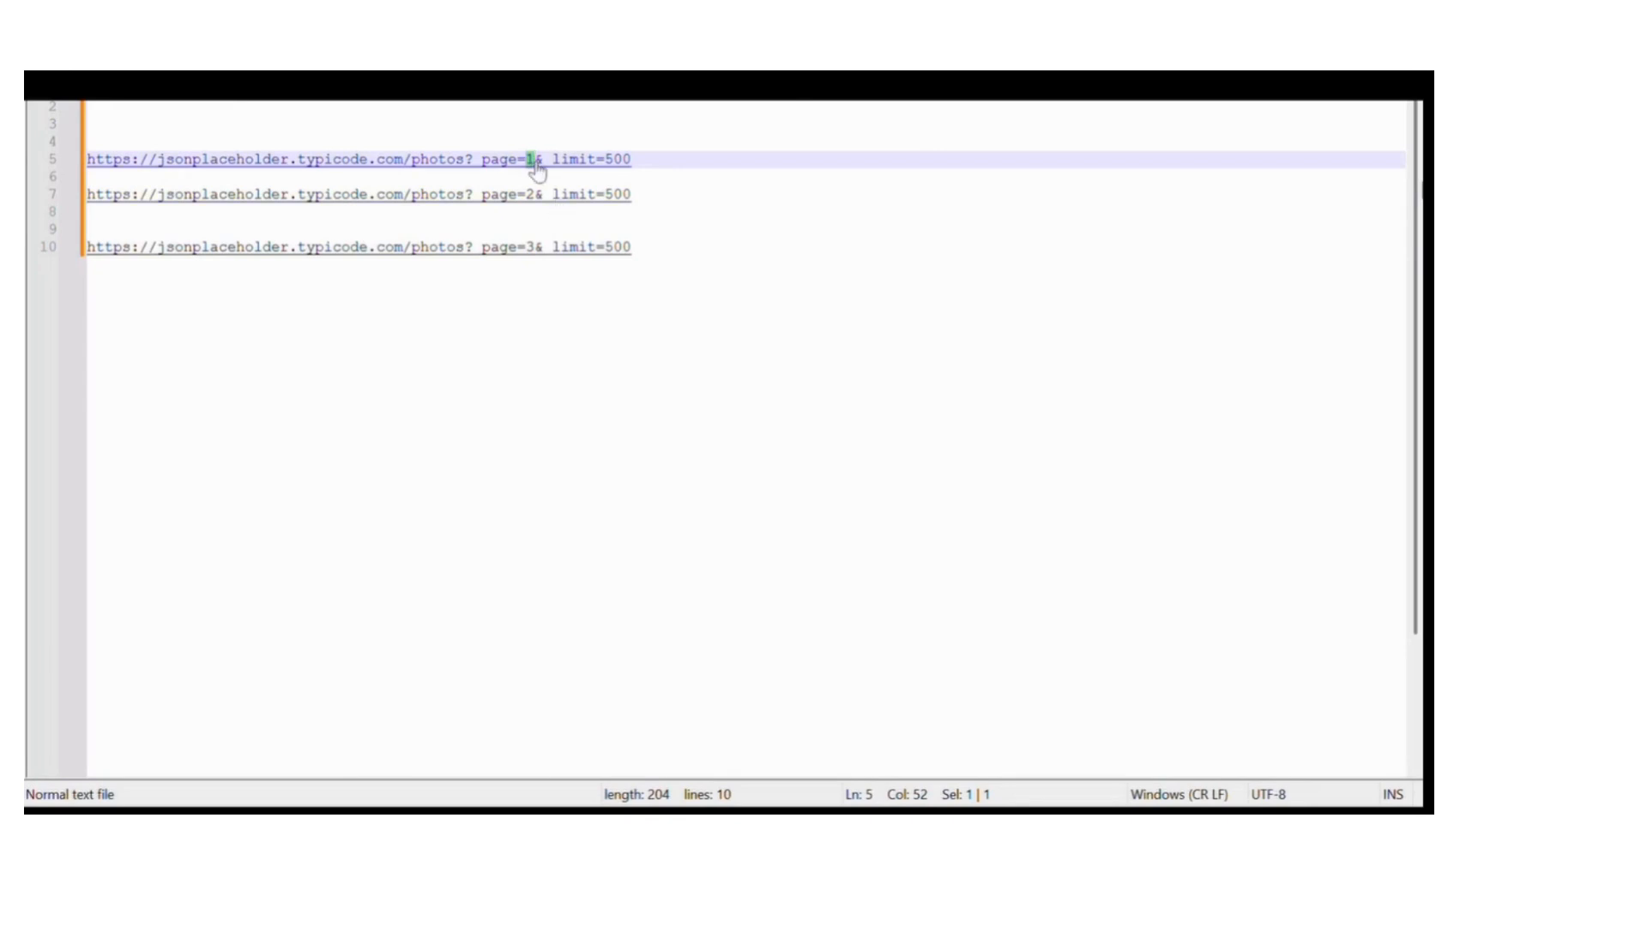
{"action": "left_click_drag", "start_coordinate": [518, 195], "coordinate": [532, 196]}
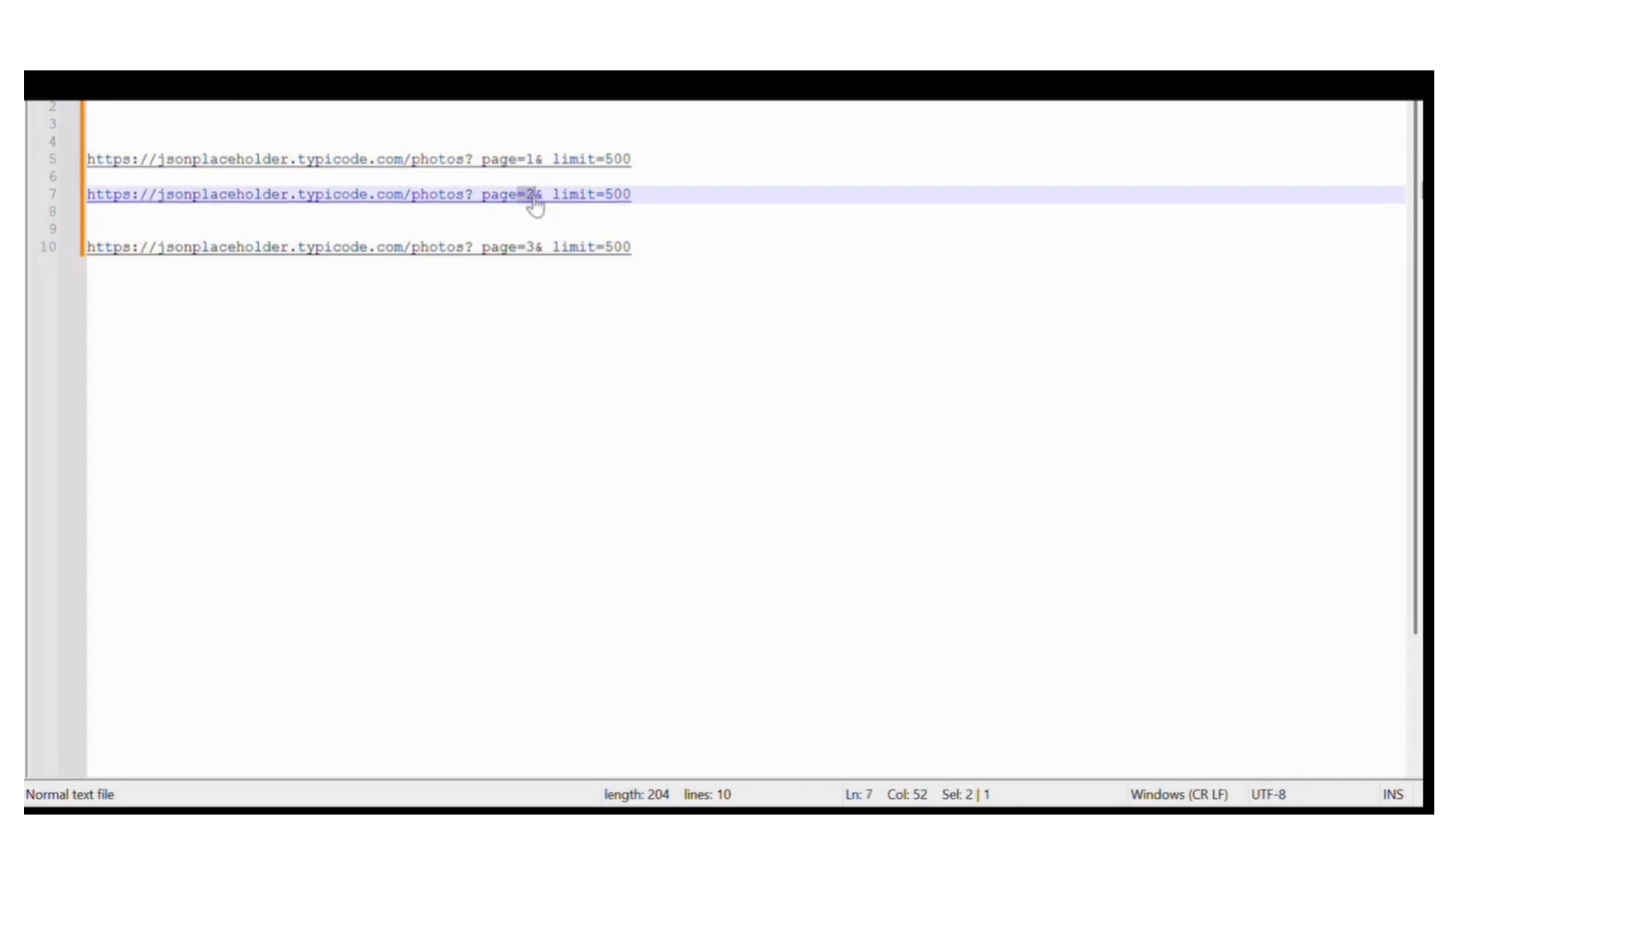
{"action": "left_click", "coordinate": [644, 159]}
{"action": "double_click", "coordinate": [614, 158]}
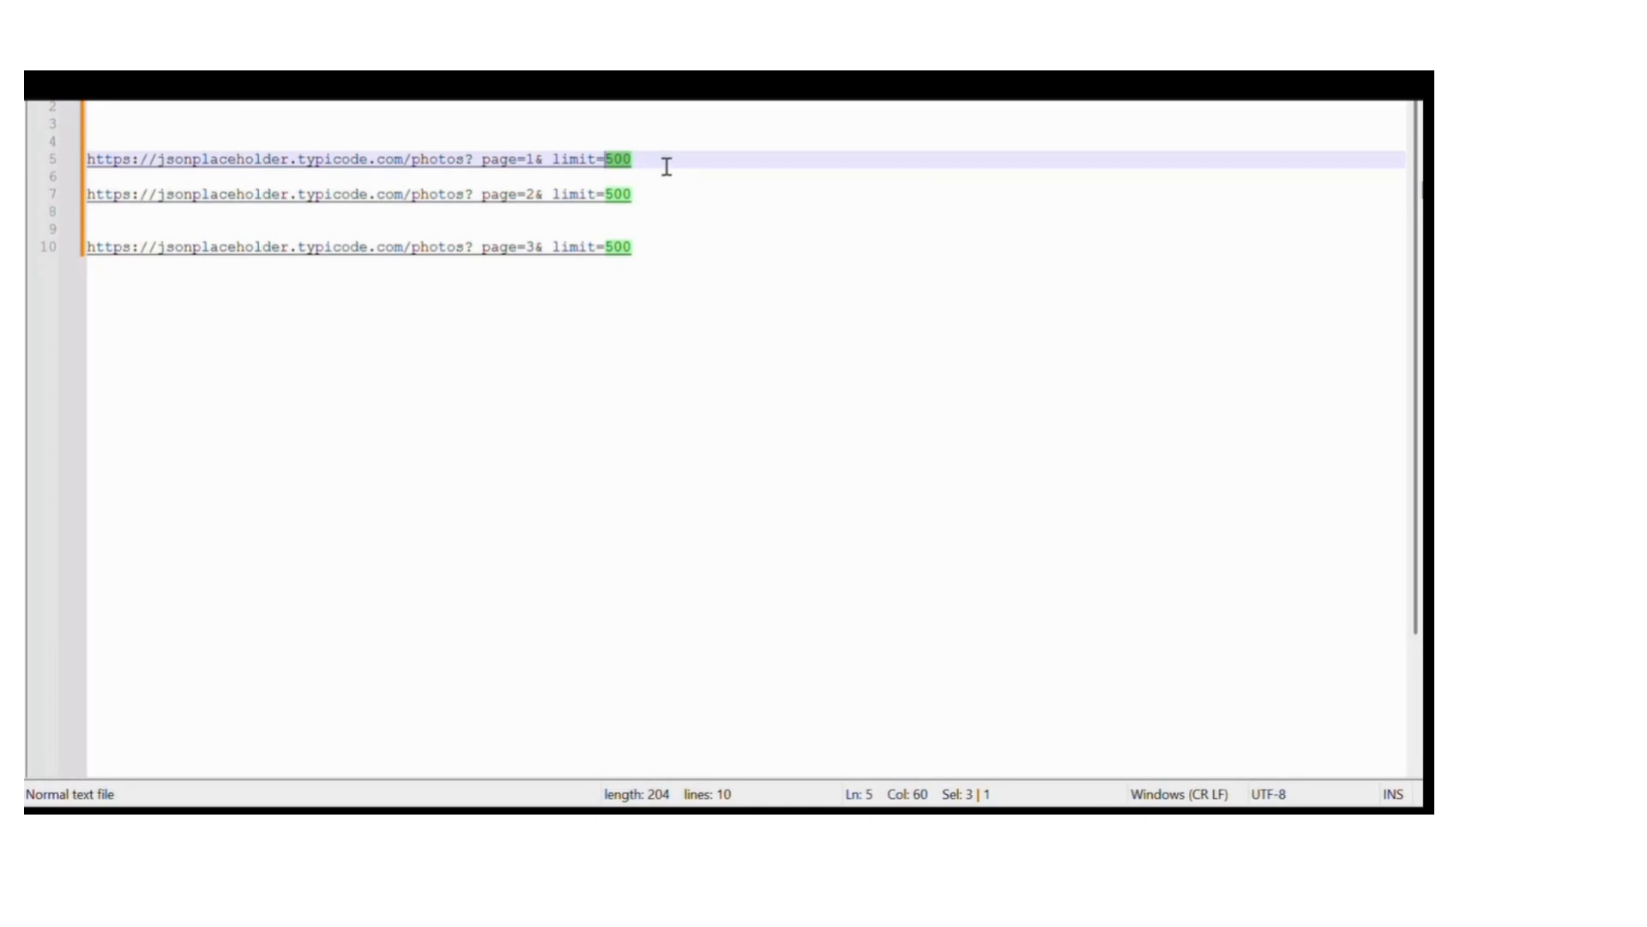
Compare how the page number differs between the second-page and third-page photos URLs.
{"action": "left_click", "coordinate": [581, 471]}
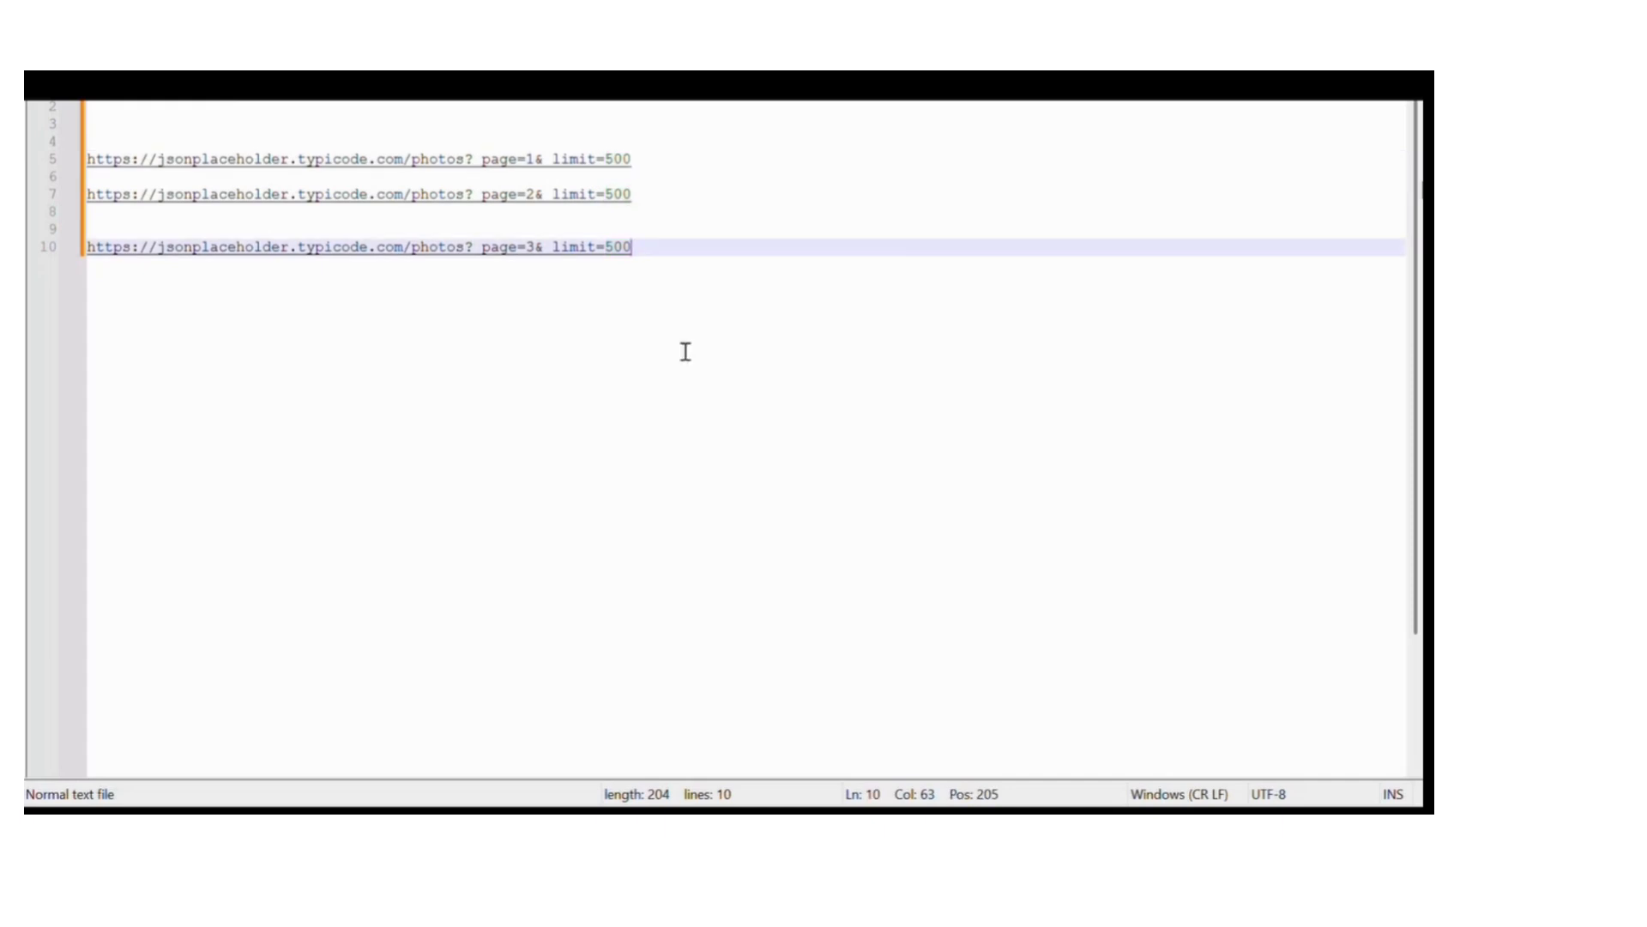
{"action": "left_click_drag", "start_coordinate": [518, 195], "coordinate": [537, 248]}
{"action": "left_click", "coordinate": [525, 376]}
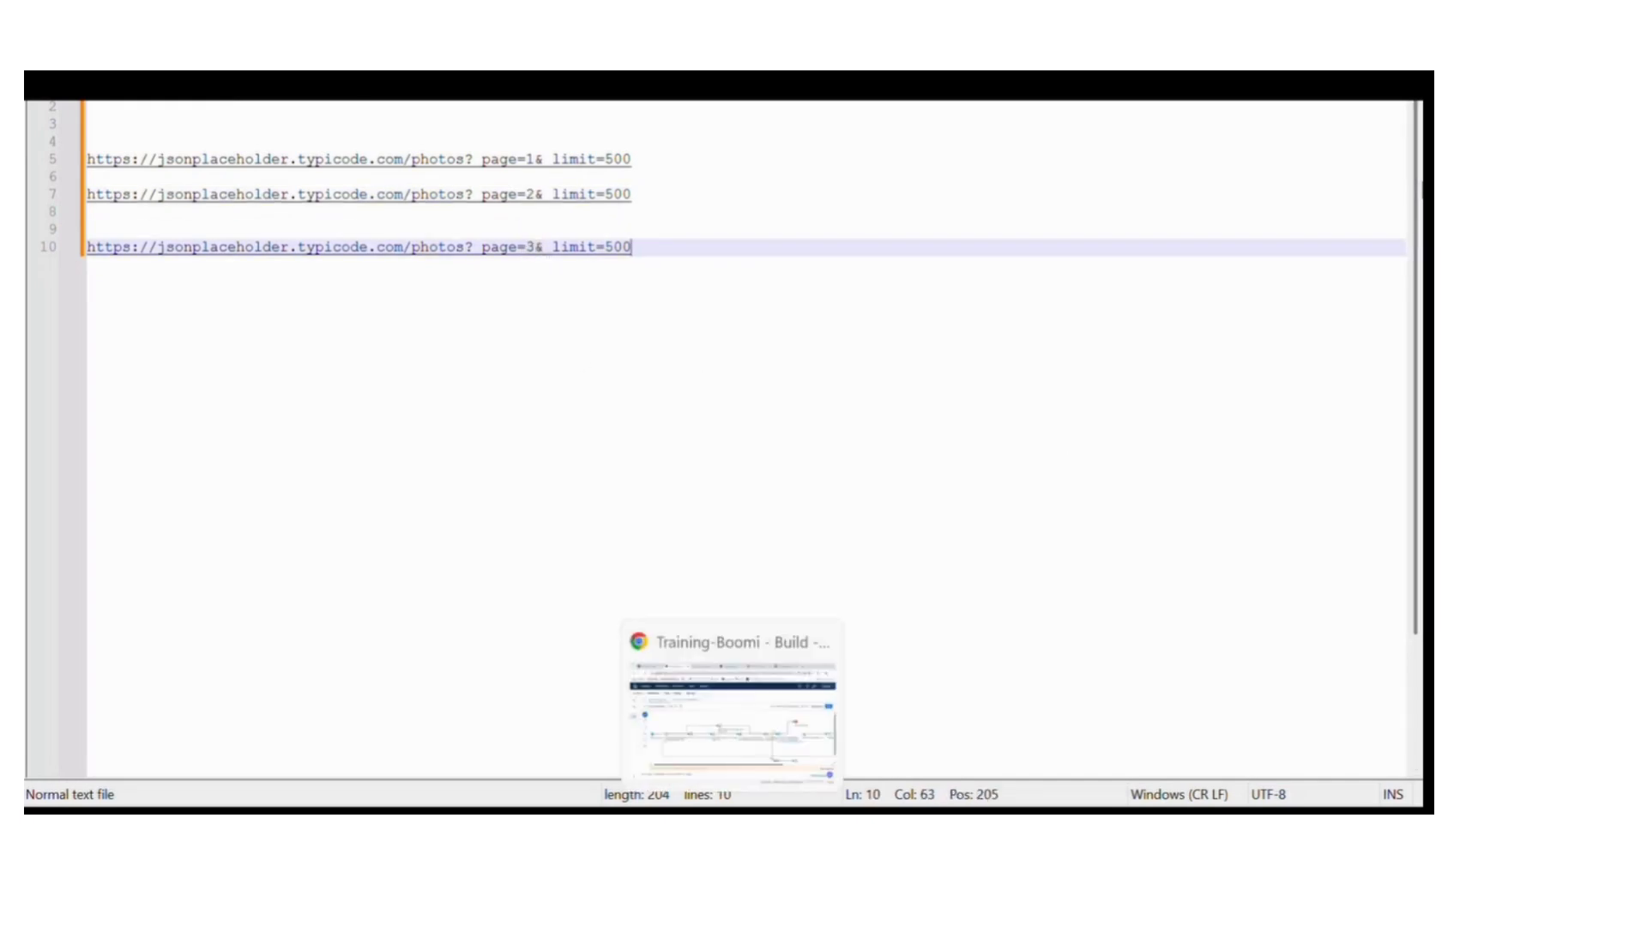
Switch to the Boomi process in Chrome, clear the copied step from the clipboard, and connect Get Data from Application to Split the data Based on ID.
{"action": "left_click", "coordinate": [728, 687]}
{"action": "left_click", "coordinate": [623, 403]}
{"action": "left_click_drag", "start_coordinate": [619, 404], "coordinate": [272, 468]}
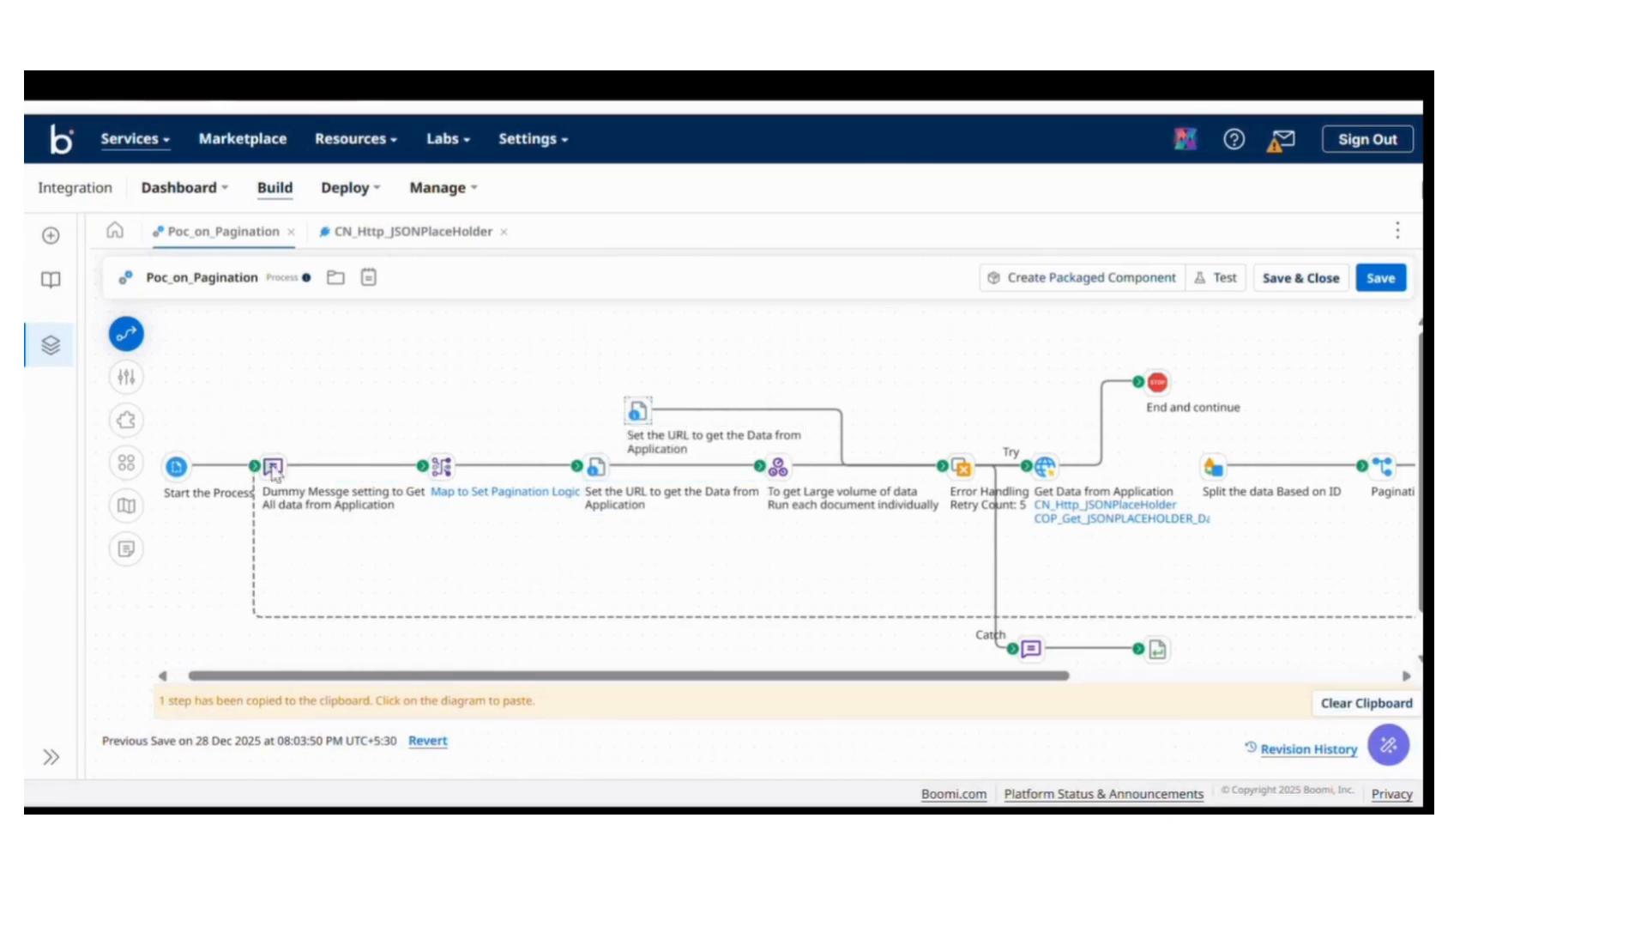
{"action": "left_click", "coordinate": [1366, 702]}
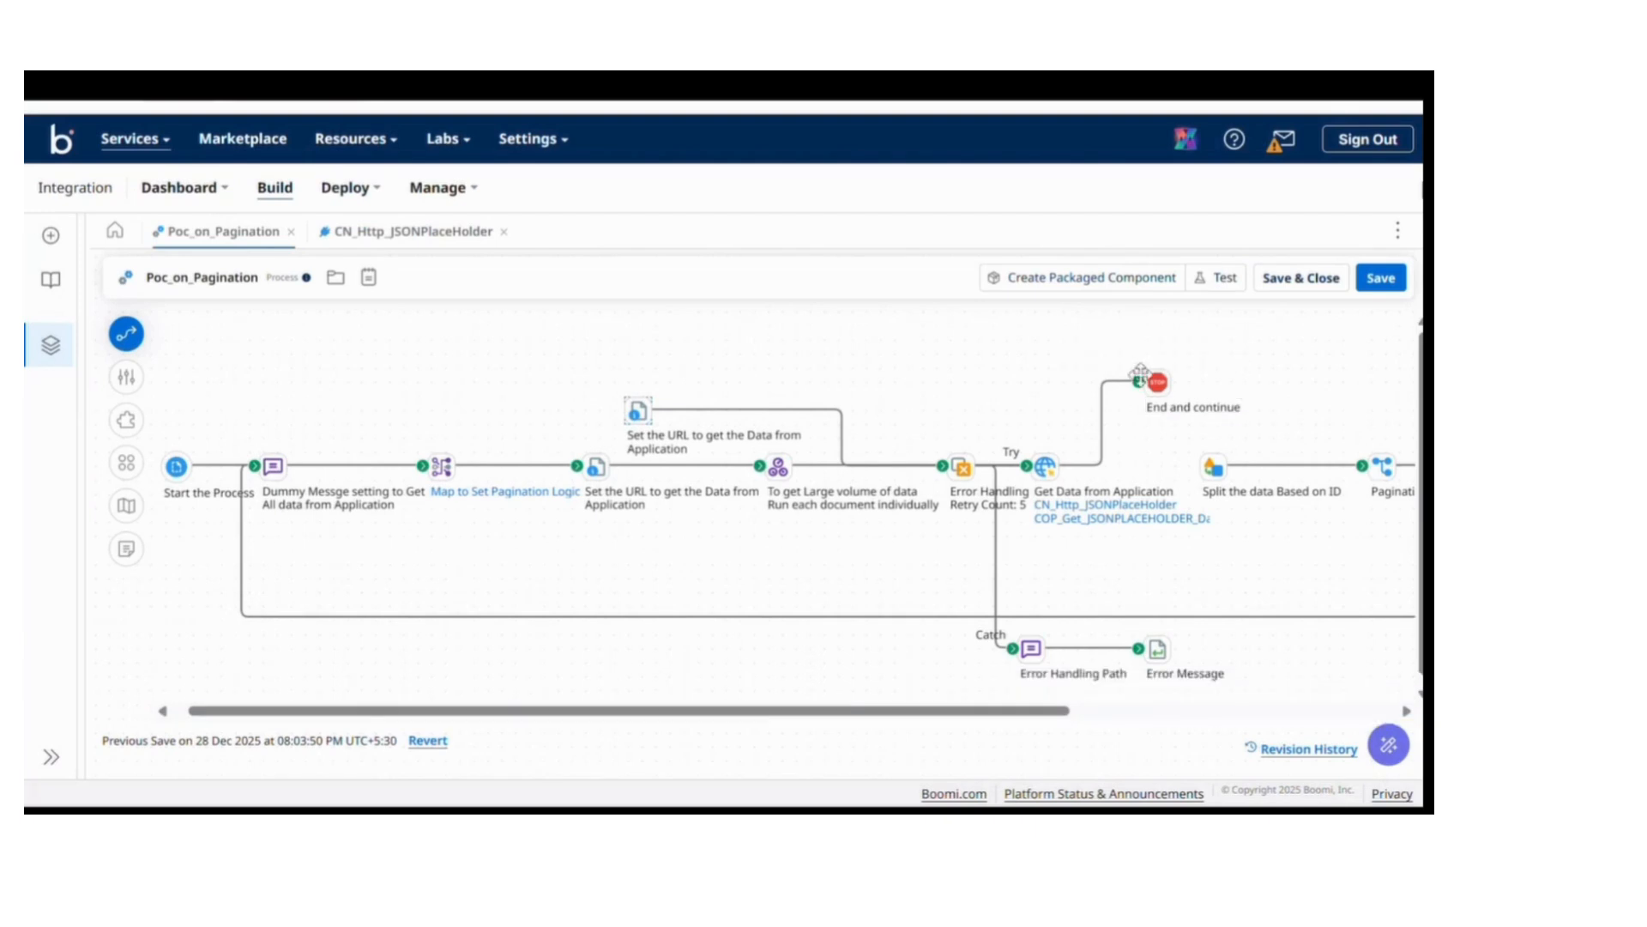
{"action": "mouse_move", "coordinate": [1018, 710]}
{"action": "left_mouse_down"}
{"action": "mouse_move", "coordinate": [1320, 718]}
{"action": "mouse_move", "coordinate": [999, 719]}
{"action": "left_mouse_up"}
Trace the process flow from the dummy message step through the map and URL steps to Split the data Based on ID.
{"action": "left_click", "coordinate": [295, 468]}
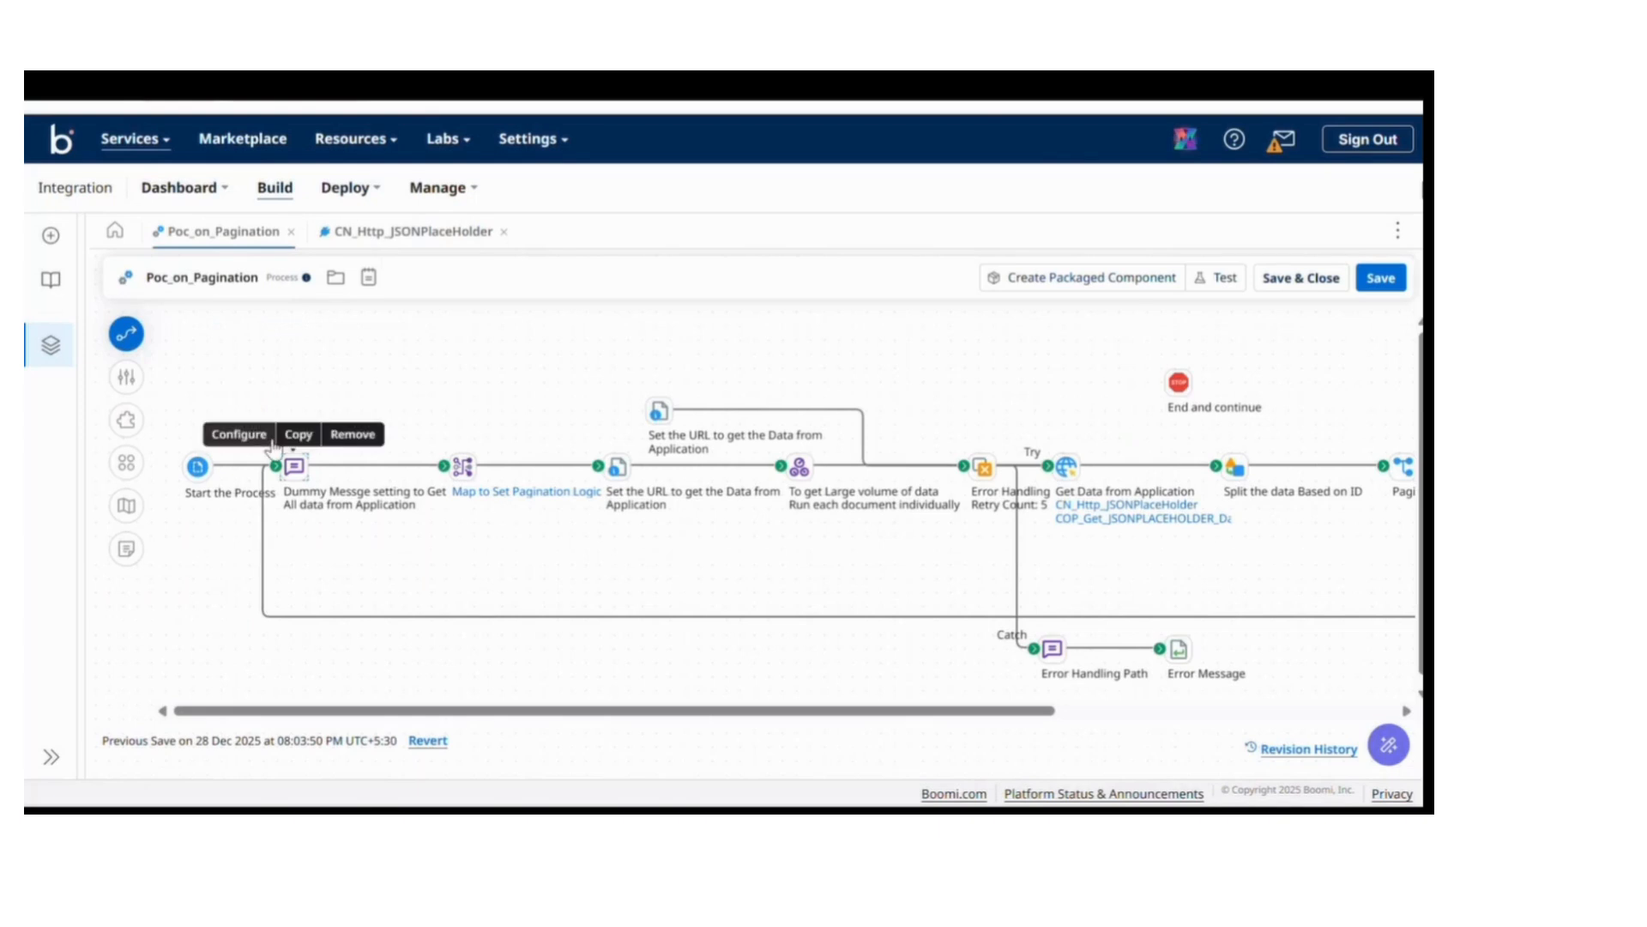
{"action": "mouse_move", "coordinate": [293, 469]}
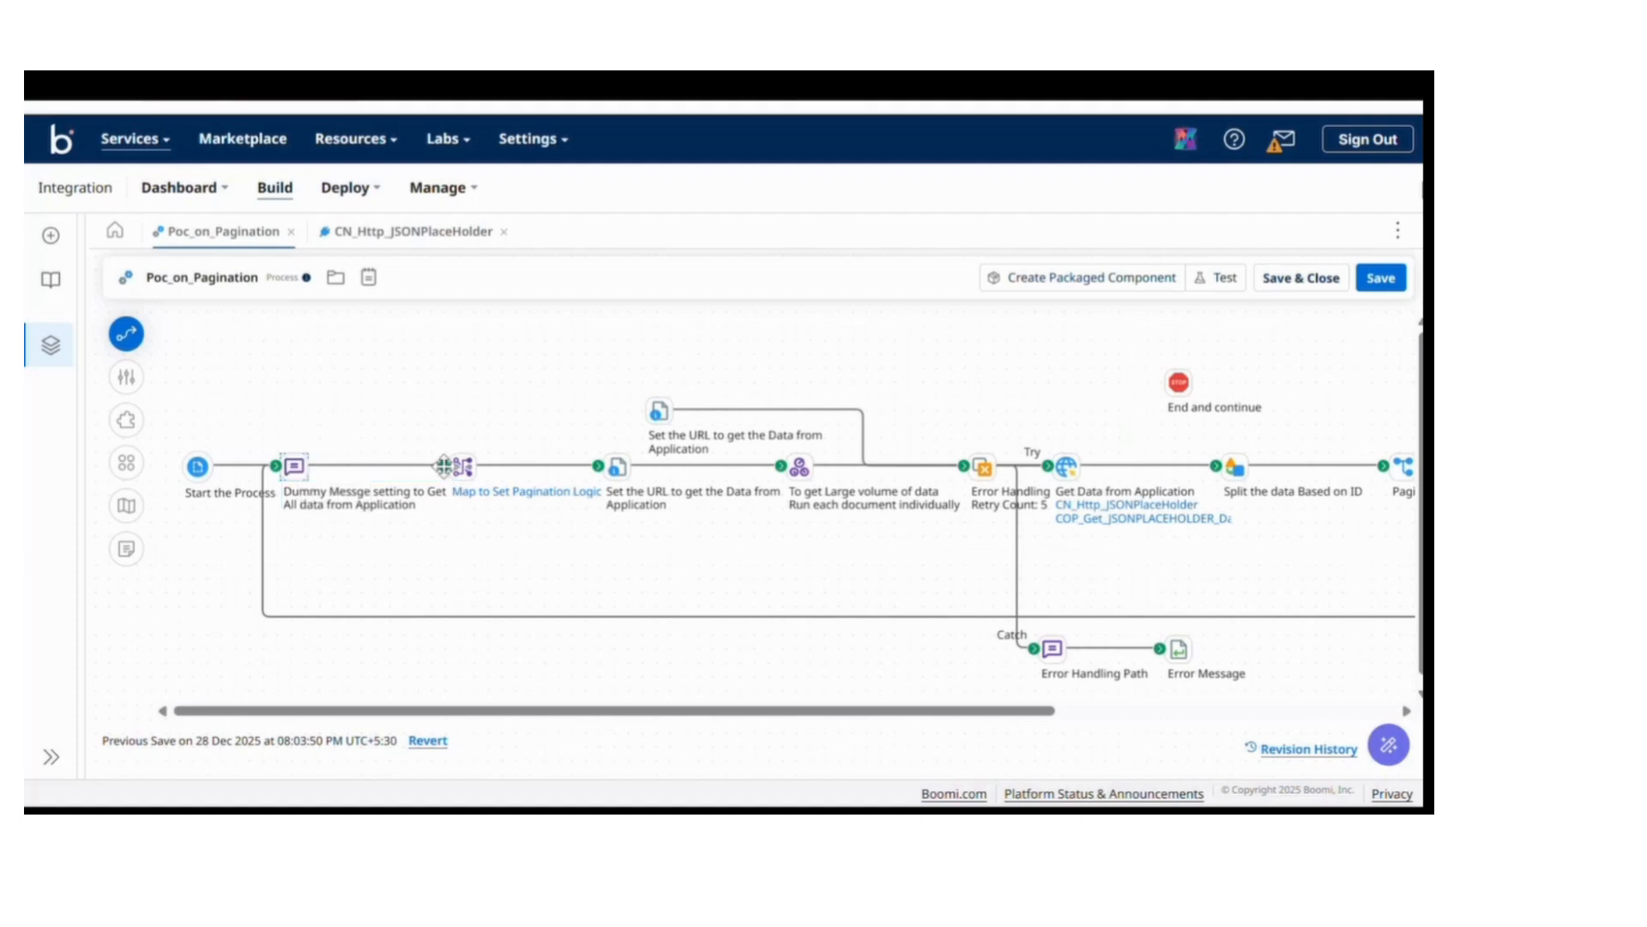
{"action": "mouse_move", "coordinate": [463, 466]}
{"action": "left_click_drag", "start_coordinate": [575, 334], "coordinate": [1270, 573]}
{"action": "left_click_drag", "start_coordinate": [1272, 579], "coordinate": [1277, 573]}
{"action": "left_click_drag", "start_coordinate": [369, 336], "coordinate": [1419, 705]}
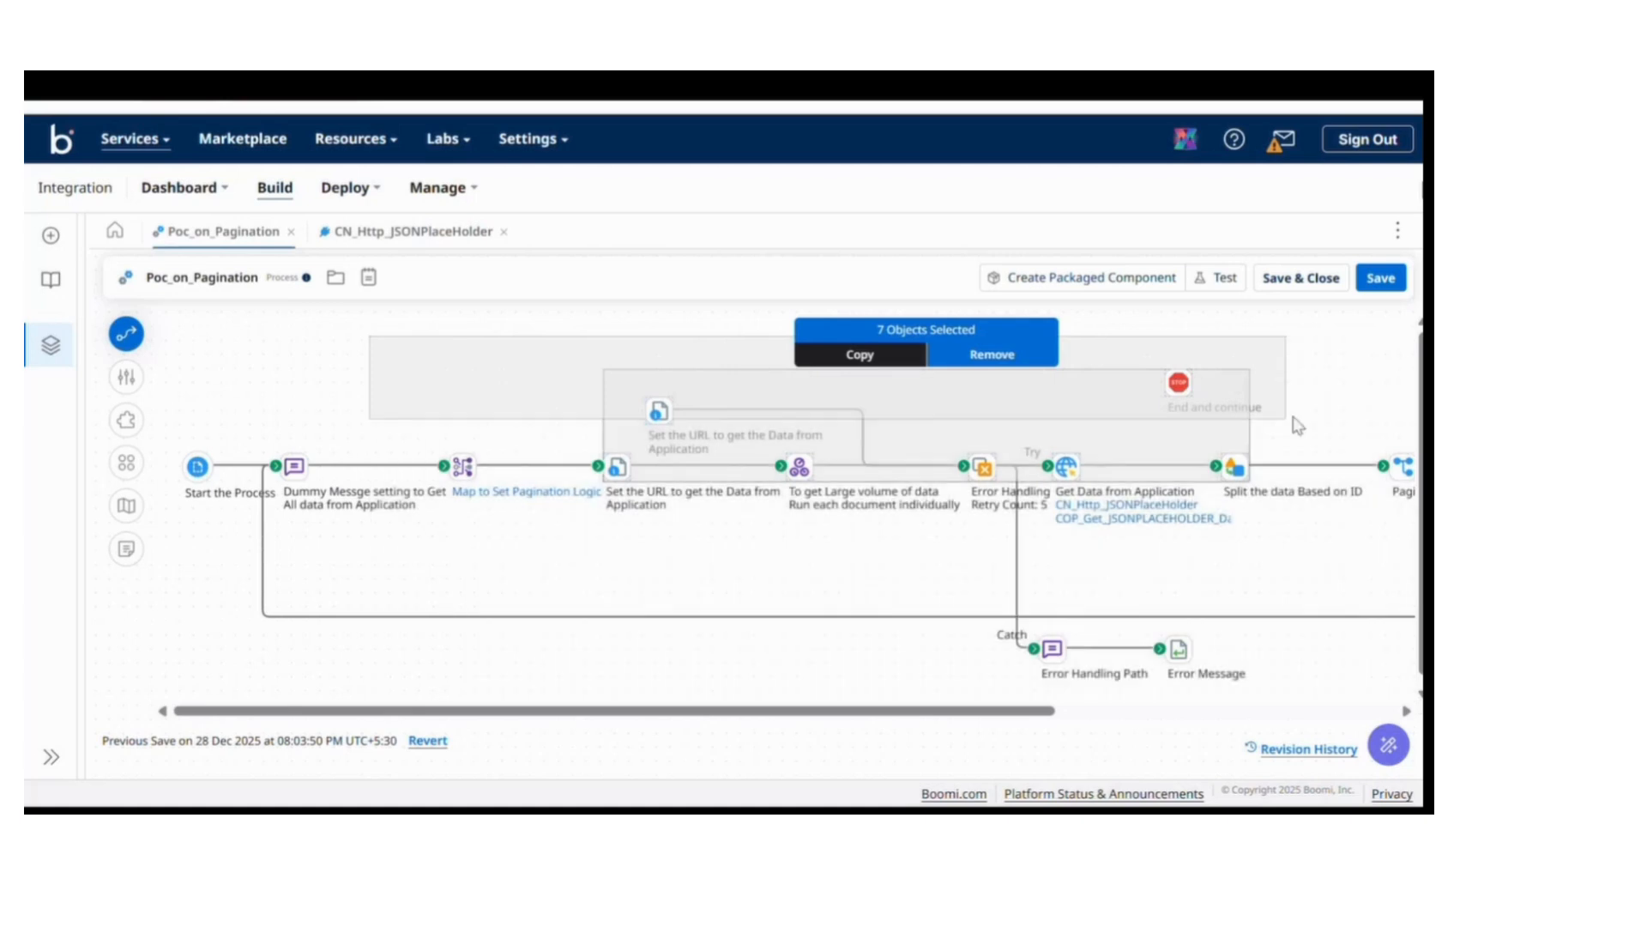
{"action": "left_click", "coordinate": [1170, 426]}
{"action": "left_click", "coordinate": [470, 502]}
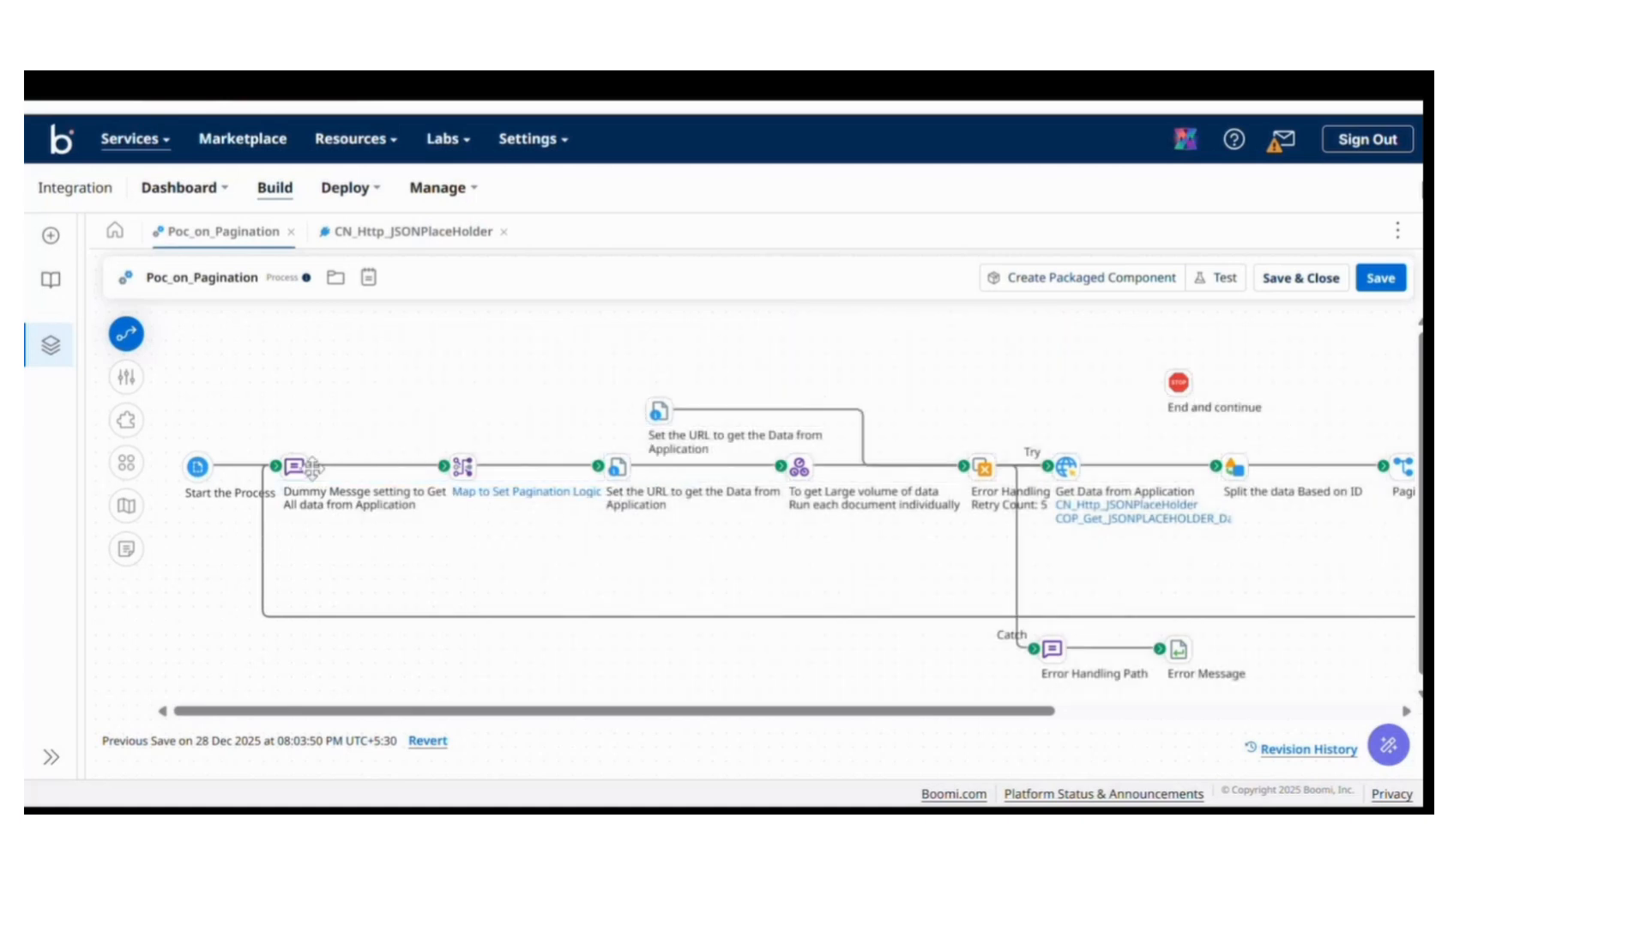
Examine the field mappings between the Dummy FF profiles in Map to Set Pagination Logic and open its New Map Function.
{"action": "left_click", "coordinate": [497, 505]}
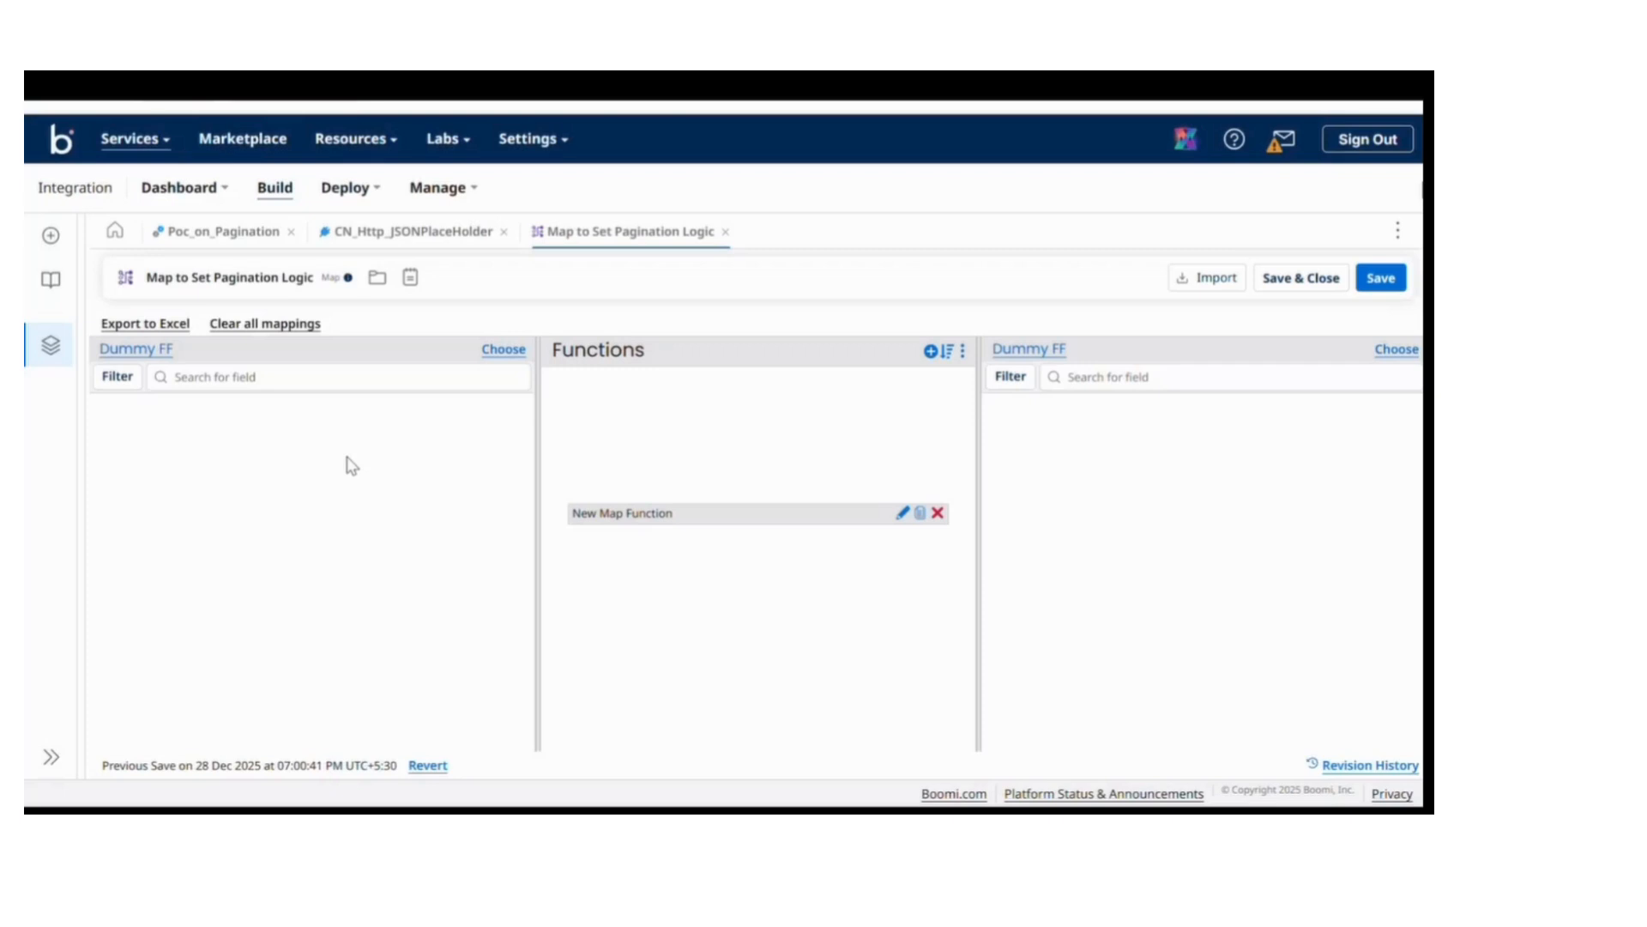
{"action": "left_click", "coordinate": [113, 414]}
{"action": "left_click", "coordinate": [1404, 416]}
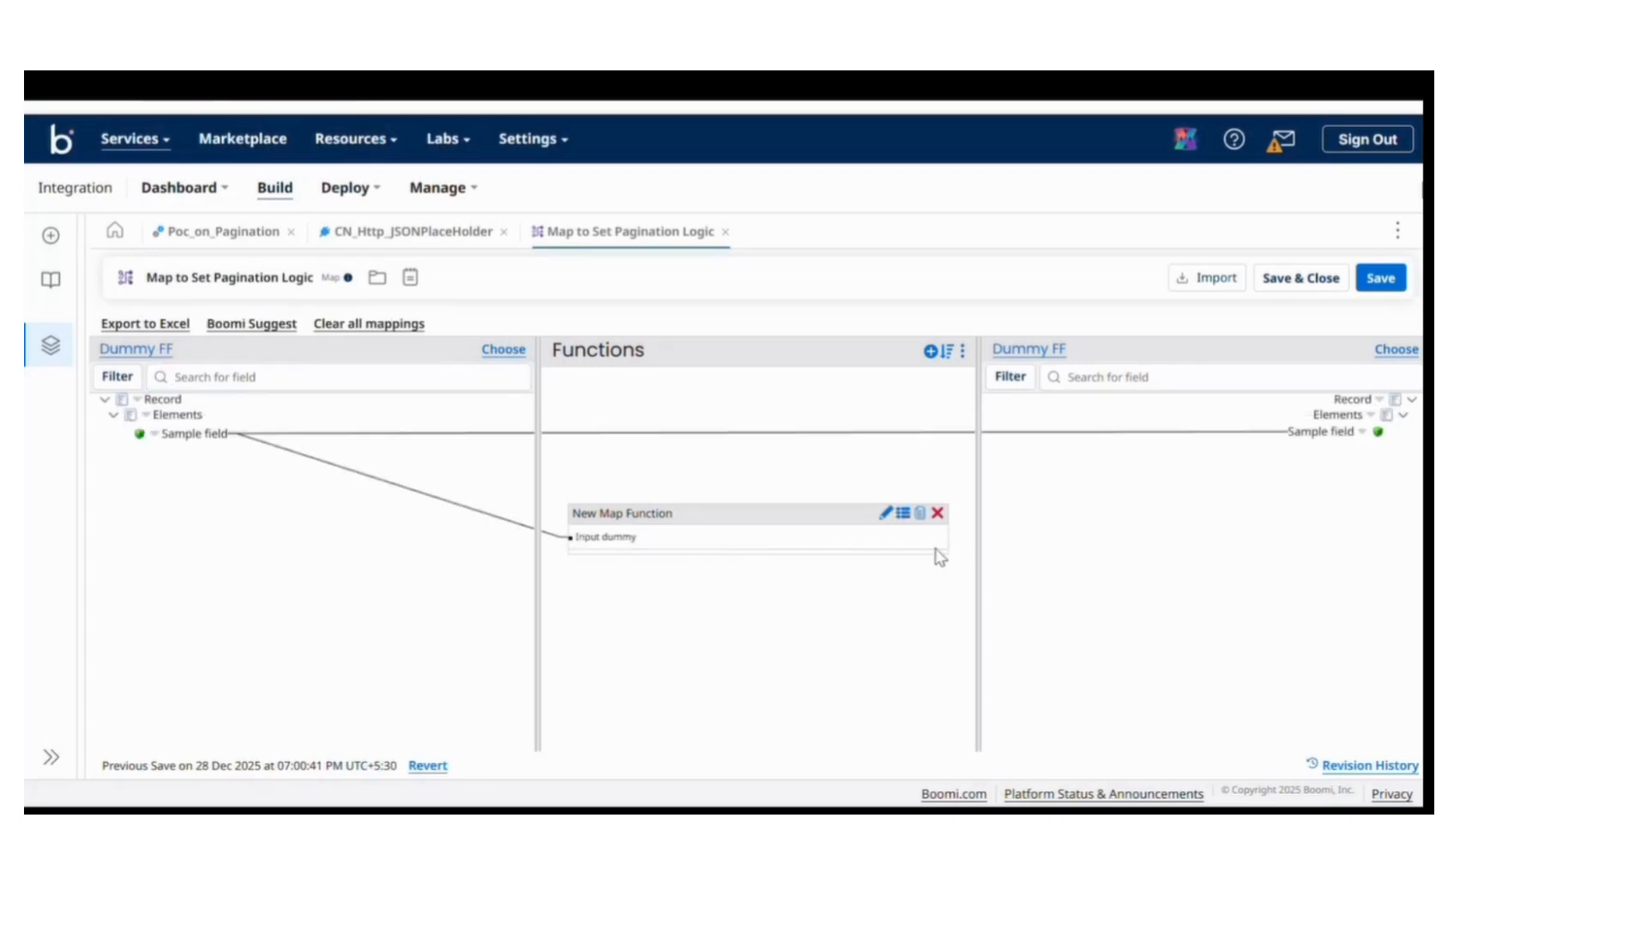
{"action": "left_click", "coordinate": [885, 512]}
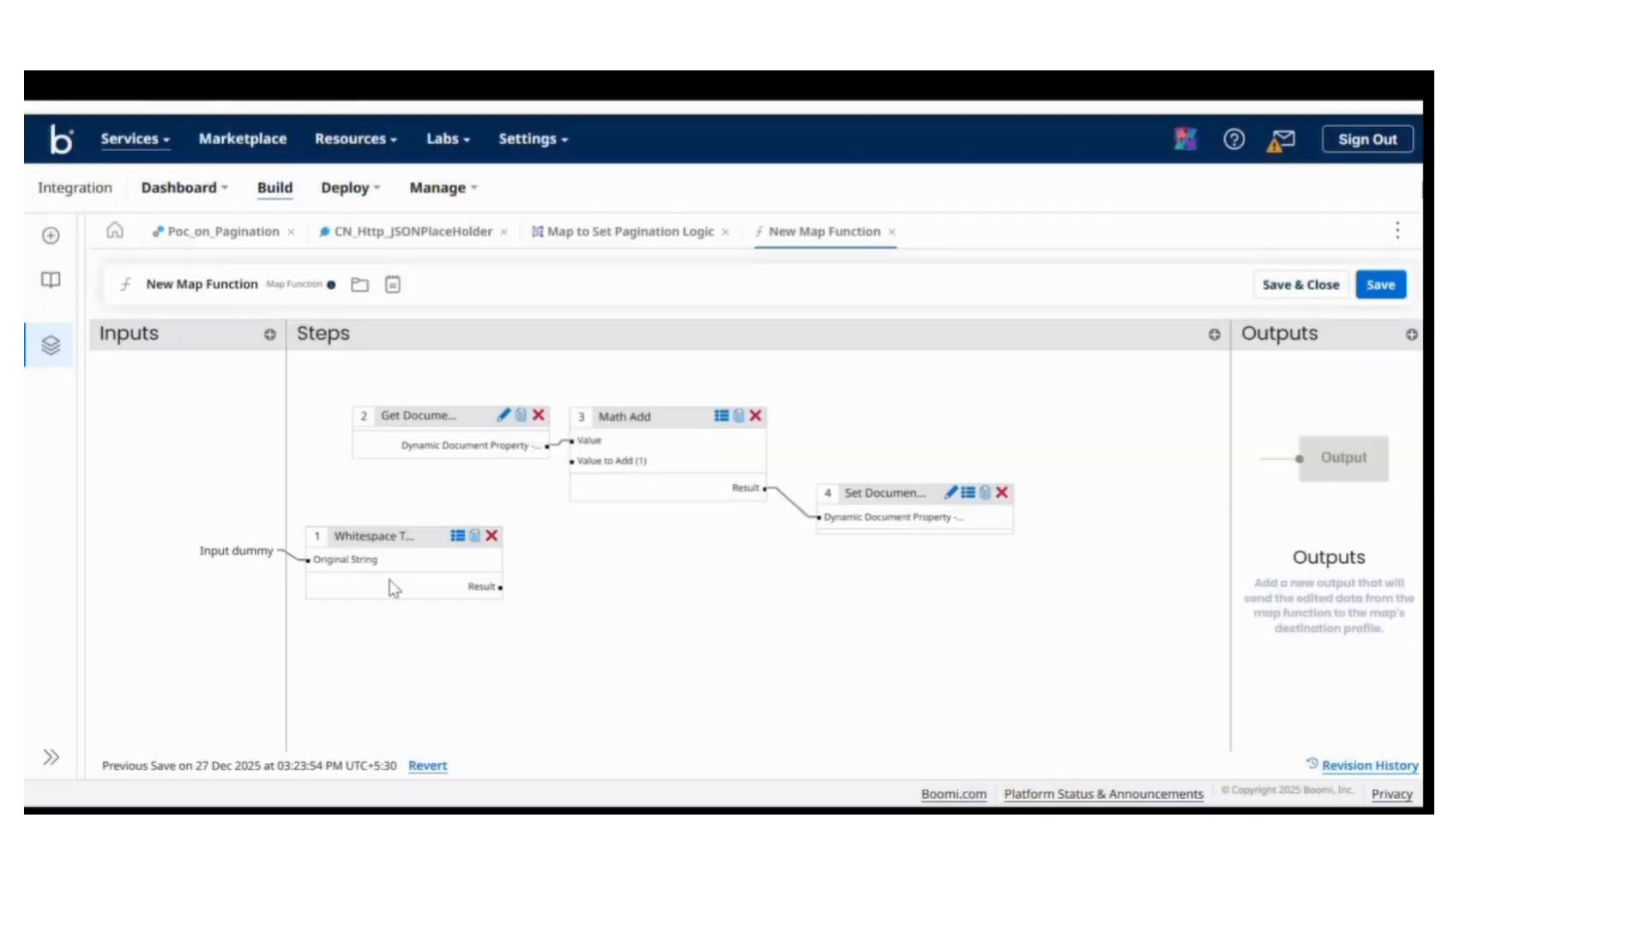
Reposition the whitespace trim and Get Document Property blocks in the map function, and check which property Get Document Property reads.
{"action": "left_click_drag", "start_coordinate": [386, 536], "coordinate": [380, 568]}
{"action": "left_click_drag", "start_coordinate": [428, 422], "coordinate": [412, 419]}
{"action": "left_click", "coordinate": [485, 416]}
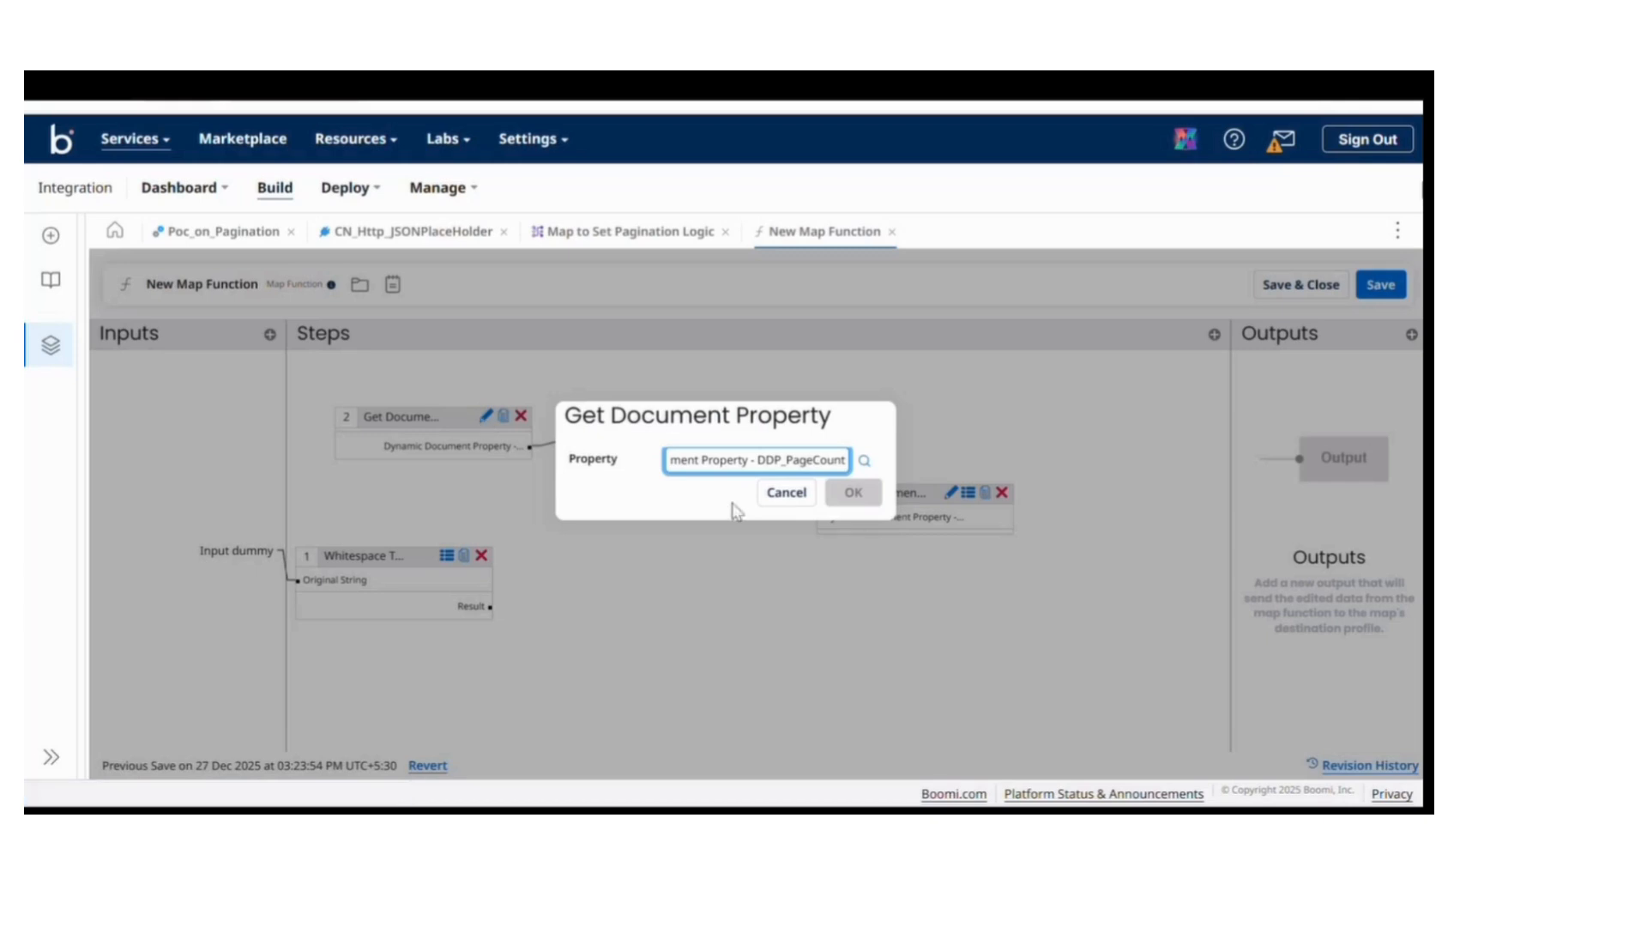
{"action": "left_click", "coordinate": [787, 493]}
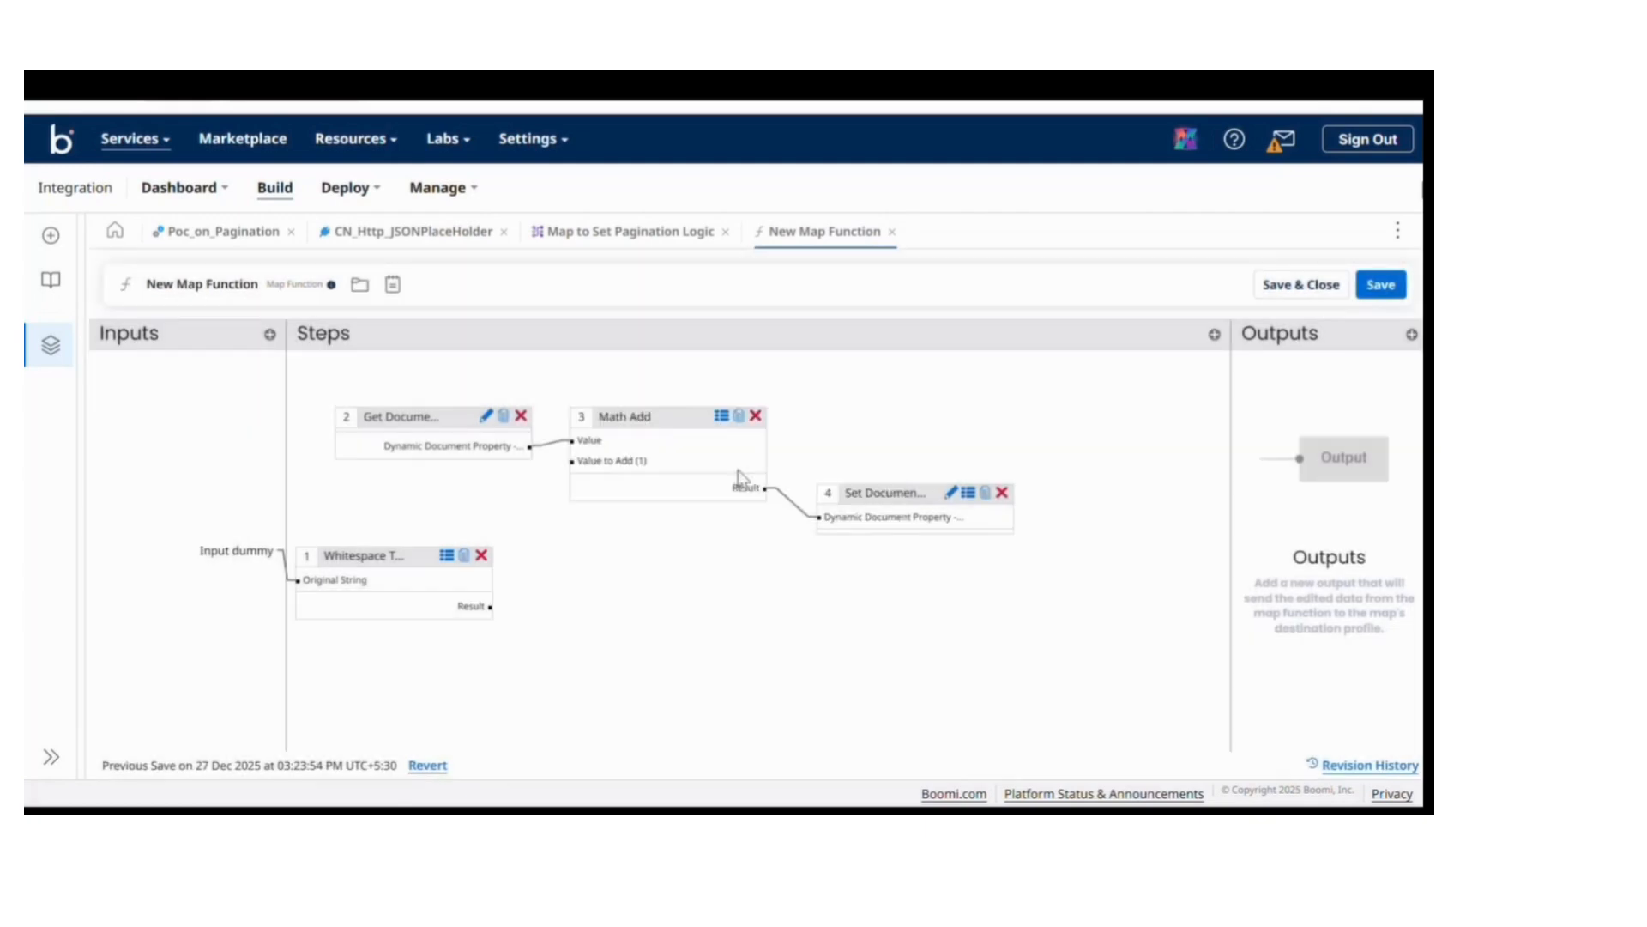
Examine the Math Add defaults and the property written by Set Document Property, leaving both settings as they are.
{"action": "left_click", "coordinate": [722, 417]}
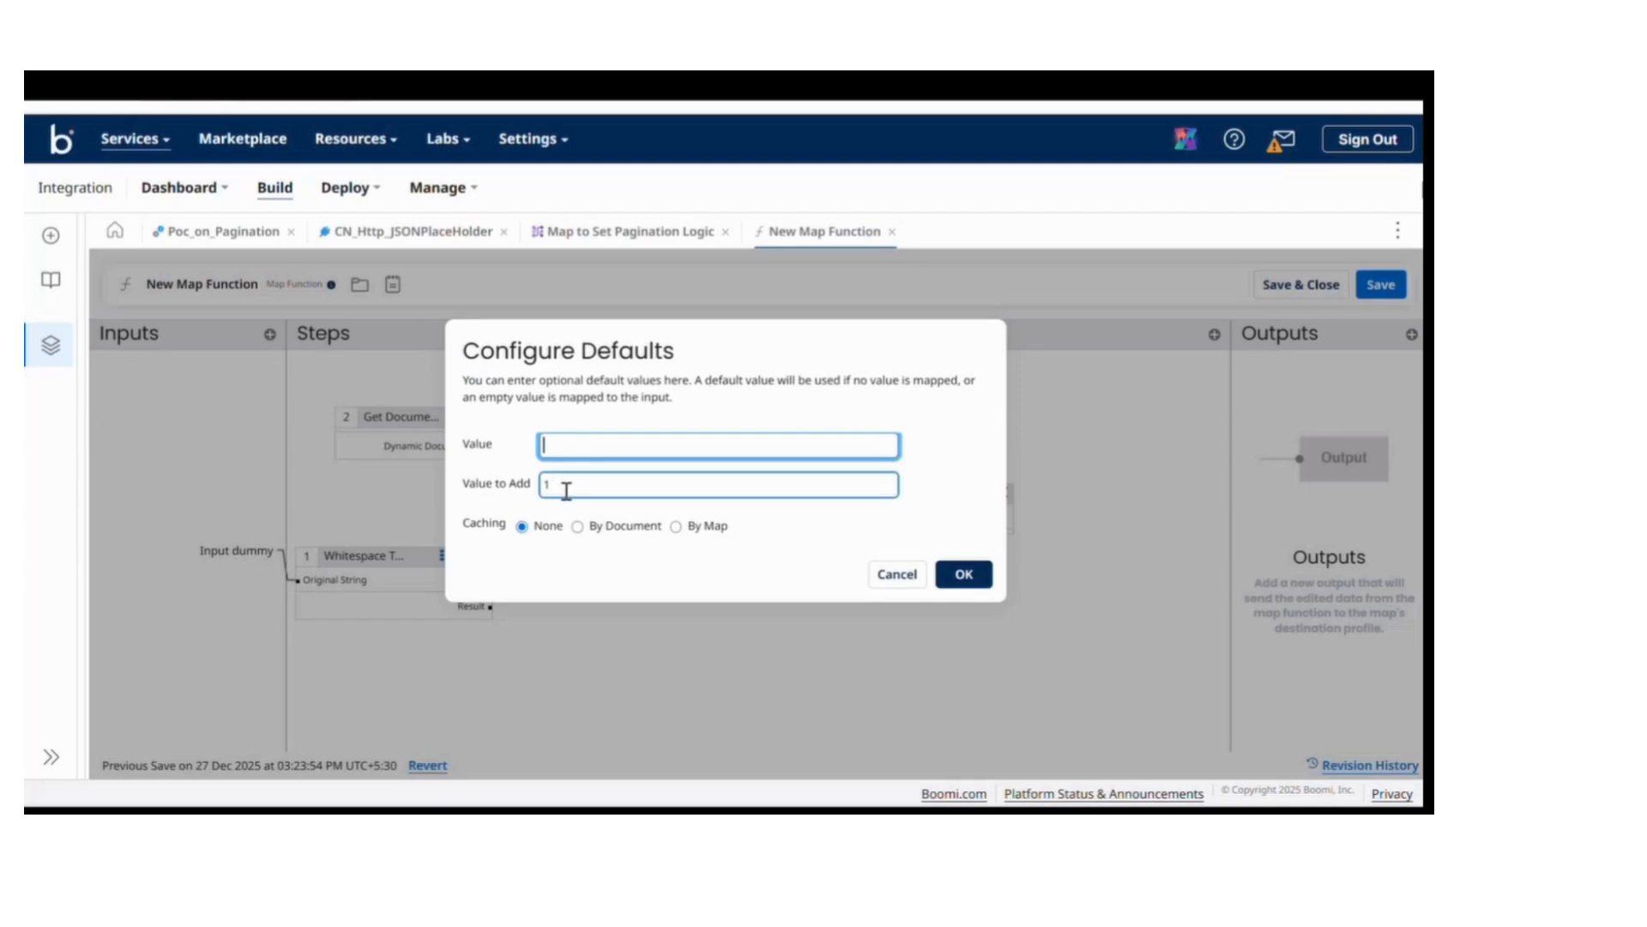
{"action": "left_click", "coordinate": [895, 575]}
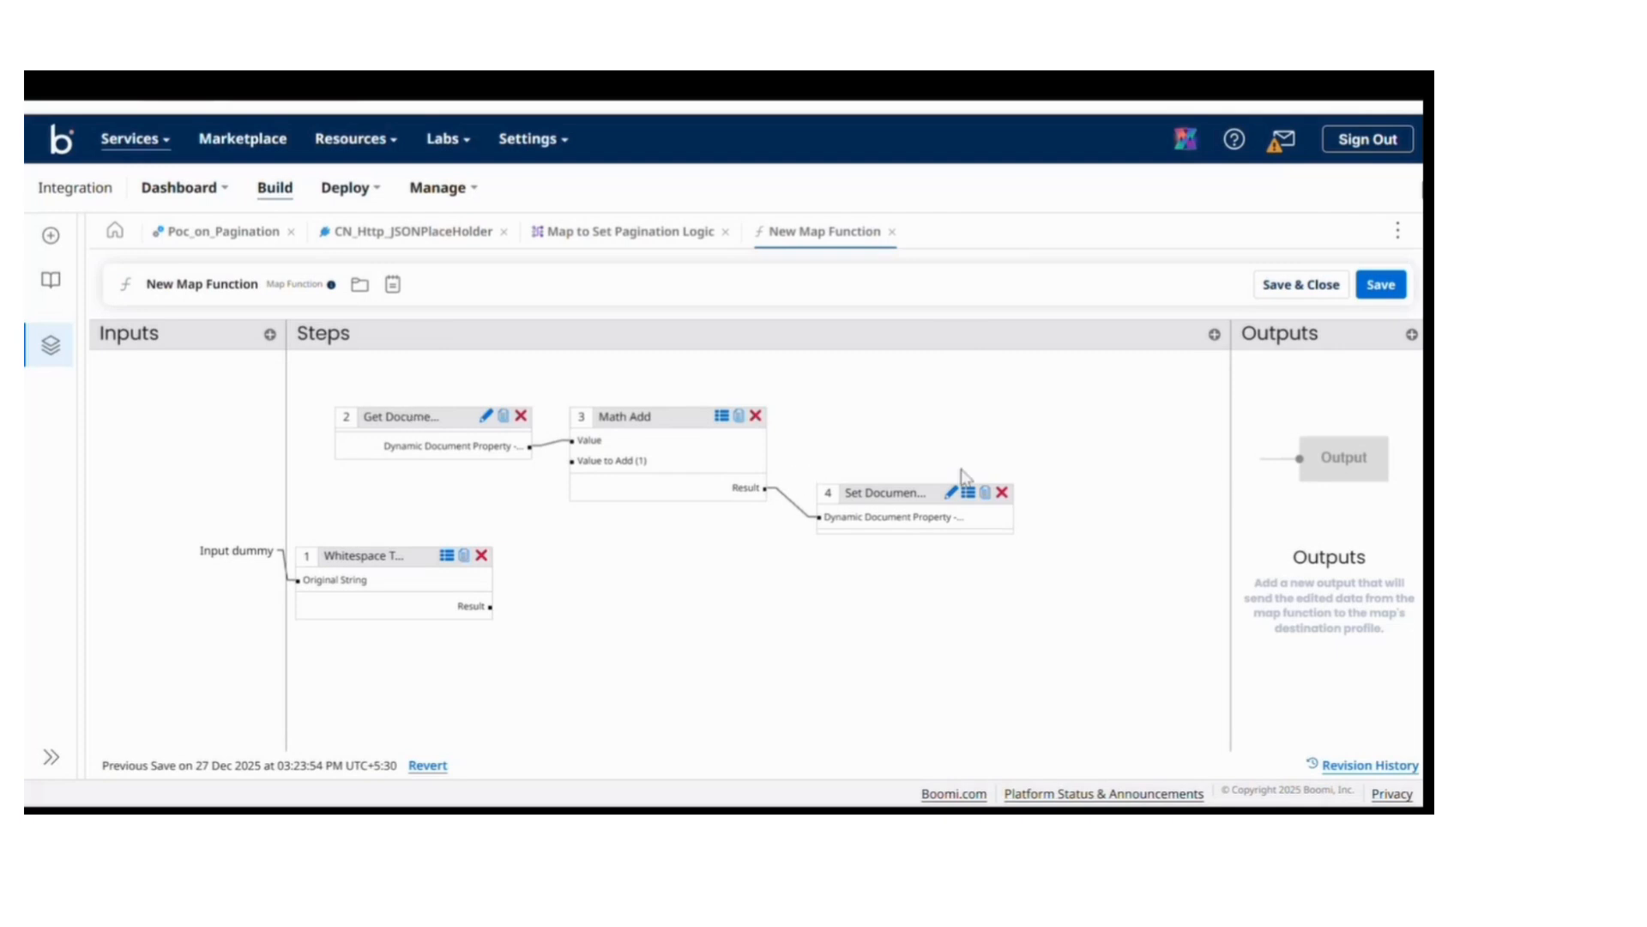
{"action": "left_click", "coordinate": [950, 491]}
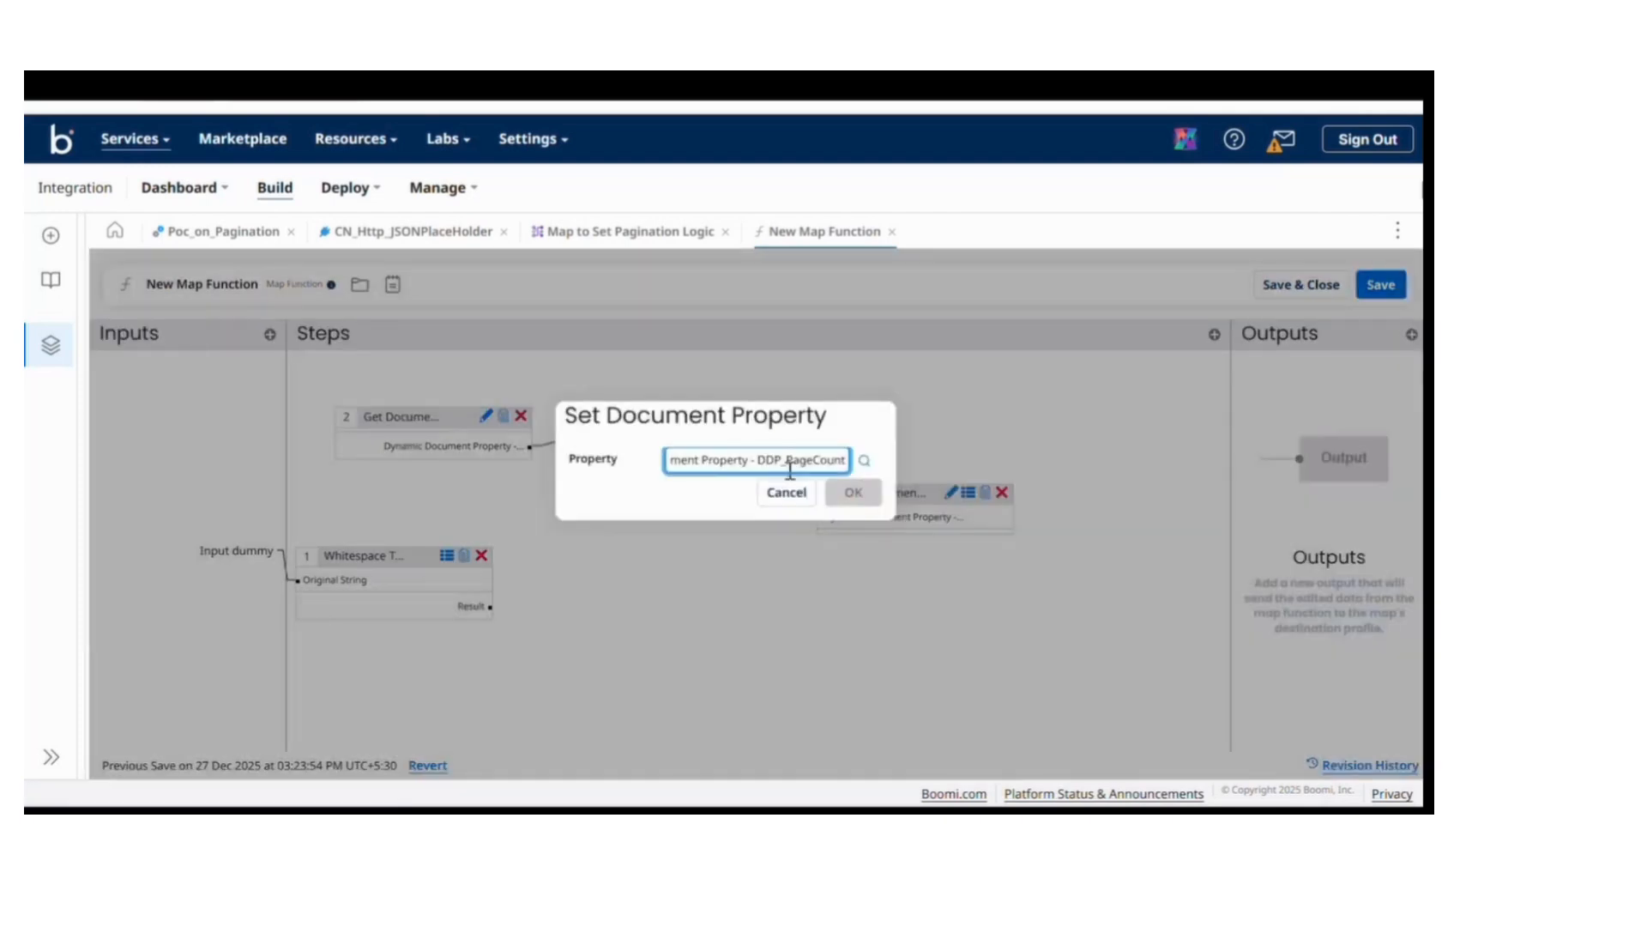
{"action": "left_click", "coordinate": [811, 490]}
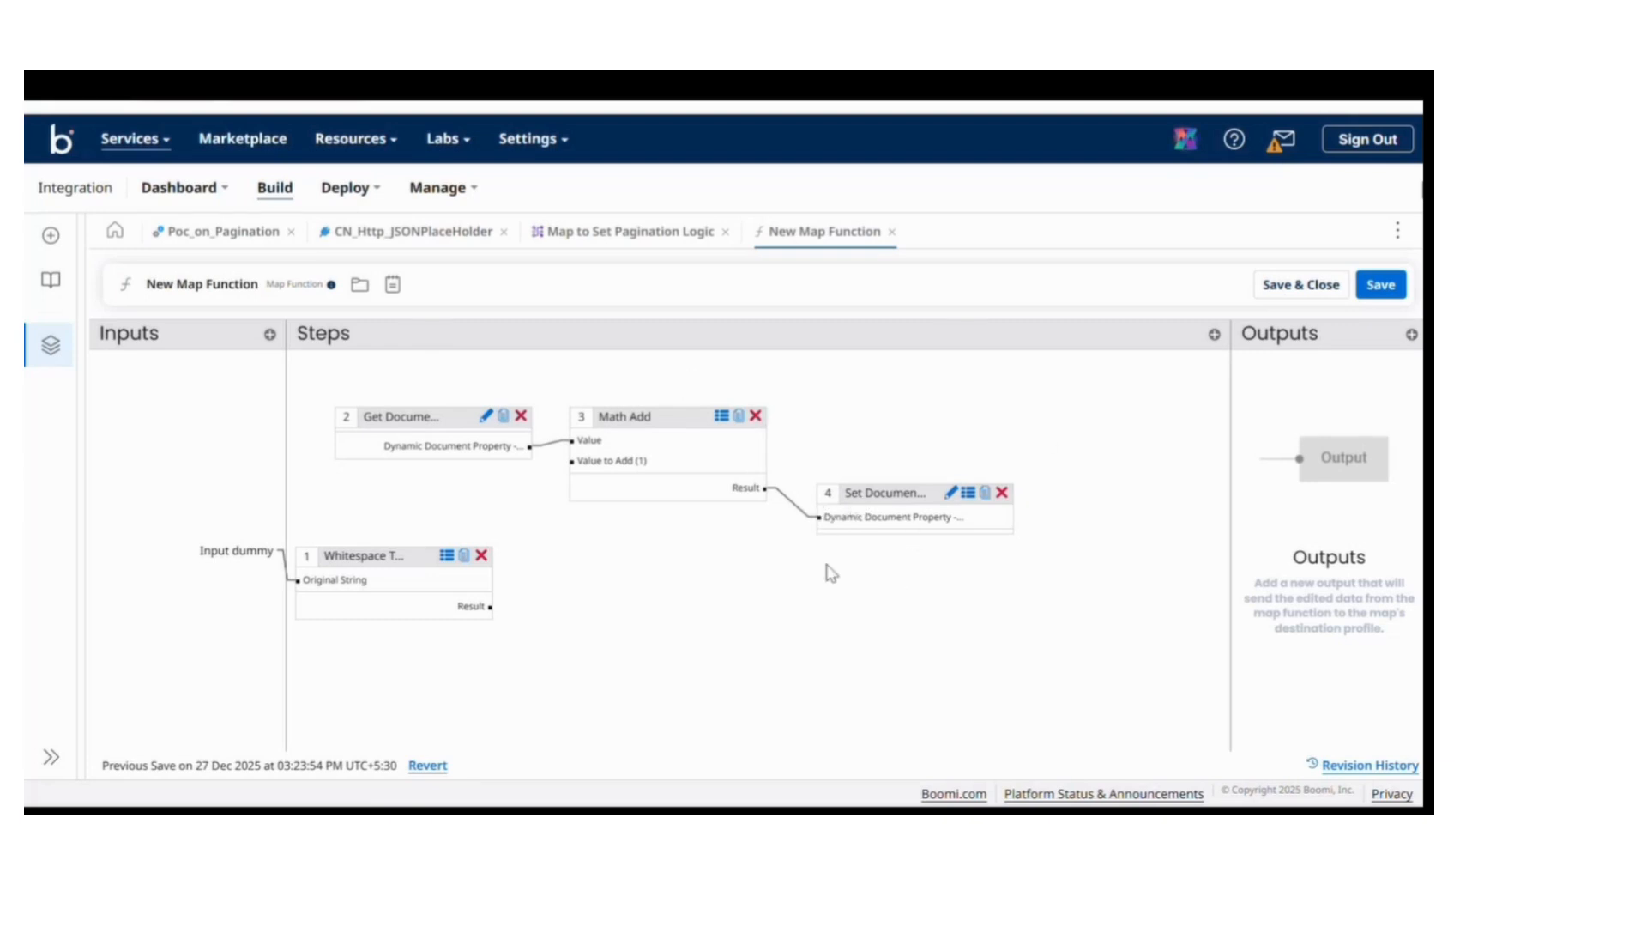
Return to the Poc_on_Pagination process and examine each value that builds the photos property in the URL step after the map.
{"action": "left_click", "coordinate": [249, 240]}
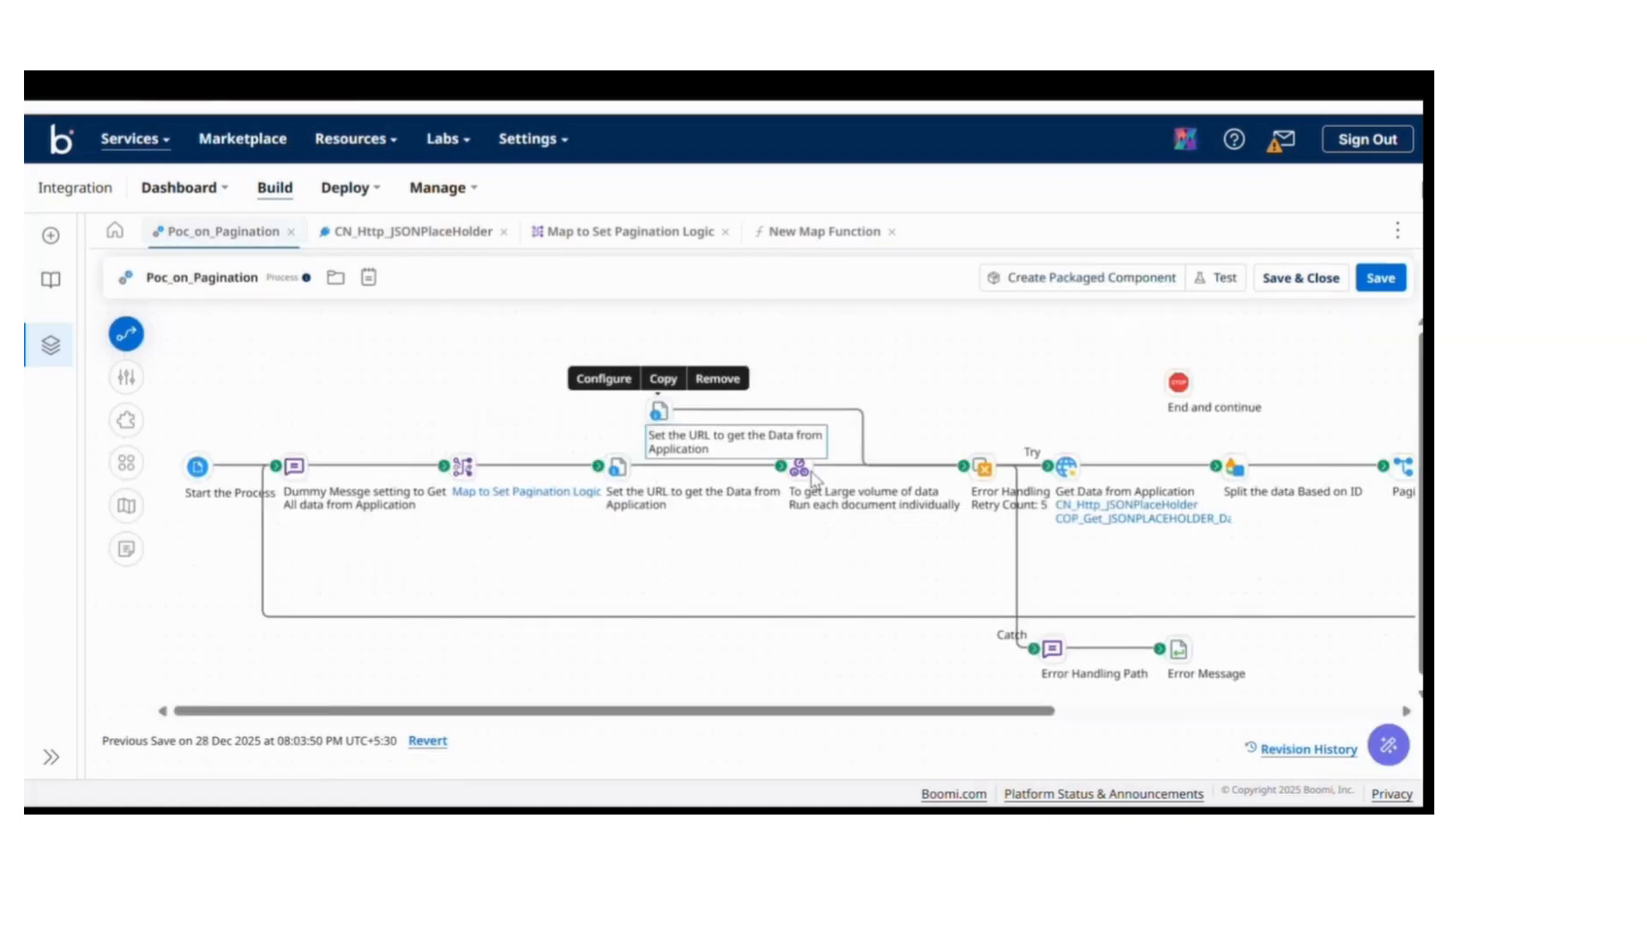
{"action": "double_click", "coordinate": [618, 466]}
{"action": "left_click", "coordinate": [1004, 574]}
{"action": "scroll", "coordinate": [1059, 578], "scroll_direction": "down", "scroll_amount": 2}
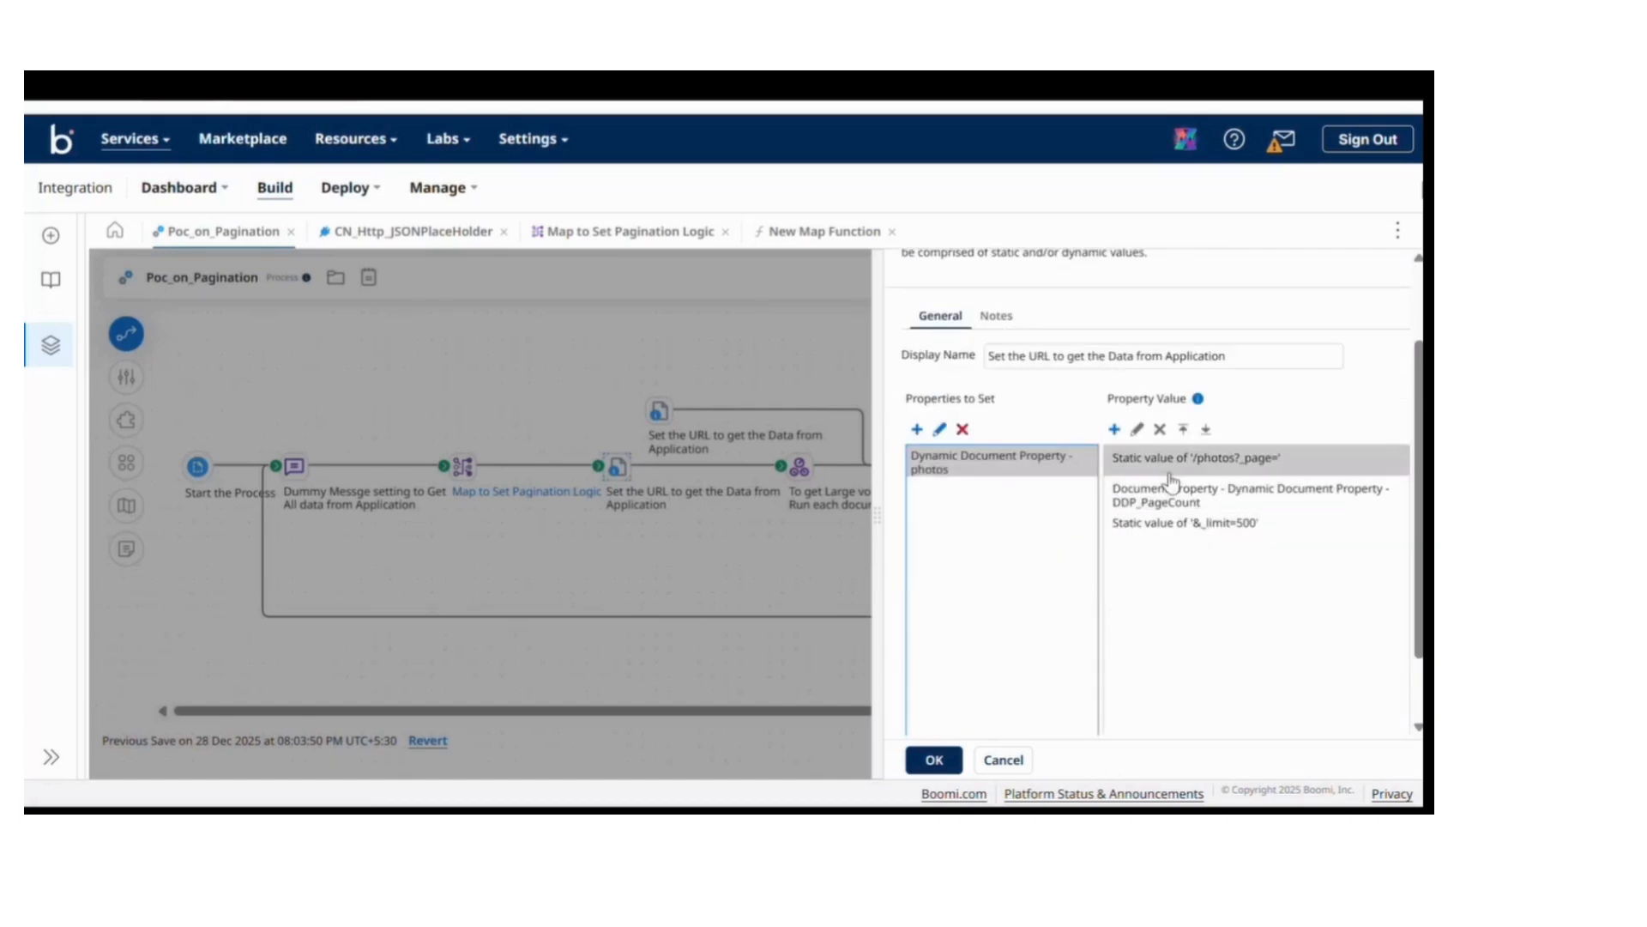
{"action": "left_click", "coordinate": [1298, 463]}
{"action": "left_click", "coordinate": [1192, 500]}
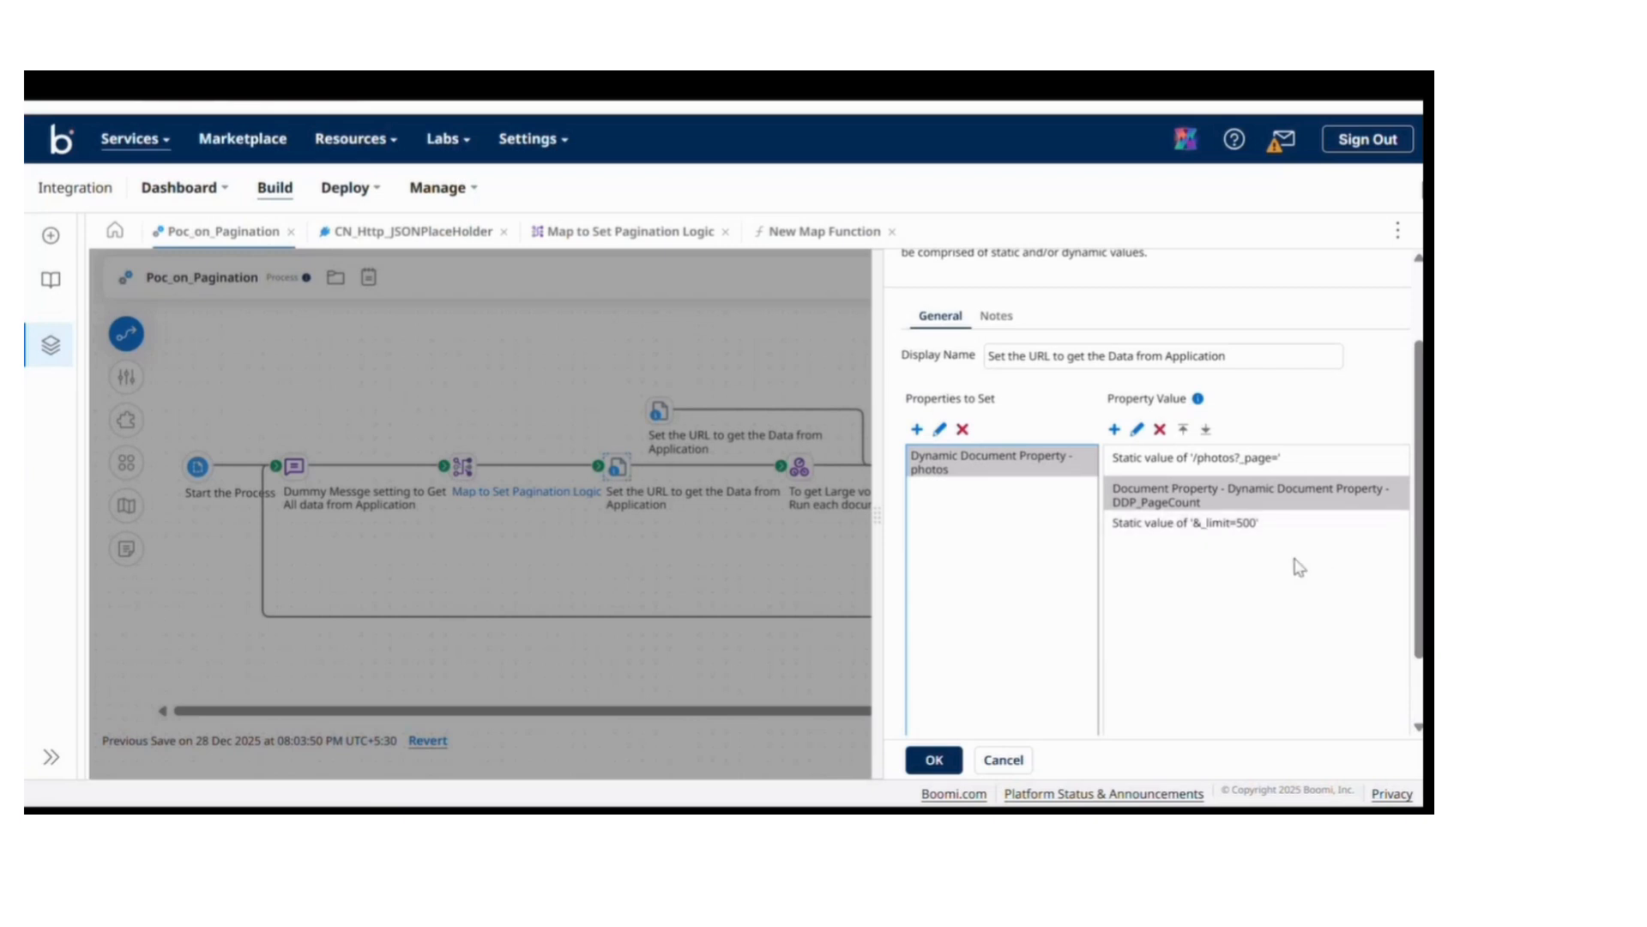
{"action": "left_click_drag", "start_coordinate": [1284, 538], "coordinate": [1114, 455]}
{"action": "left_click", "coordinate": [1182, 604]}
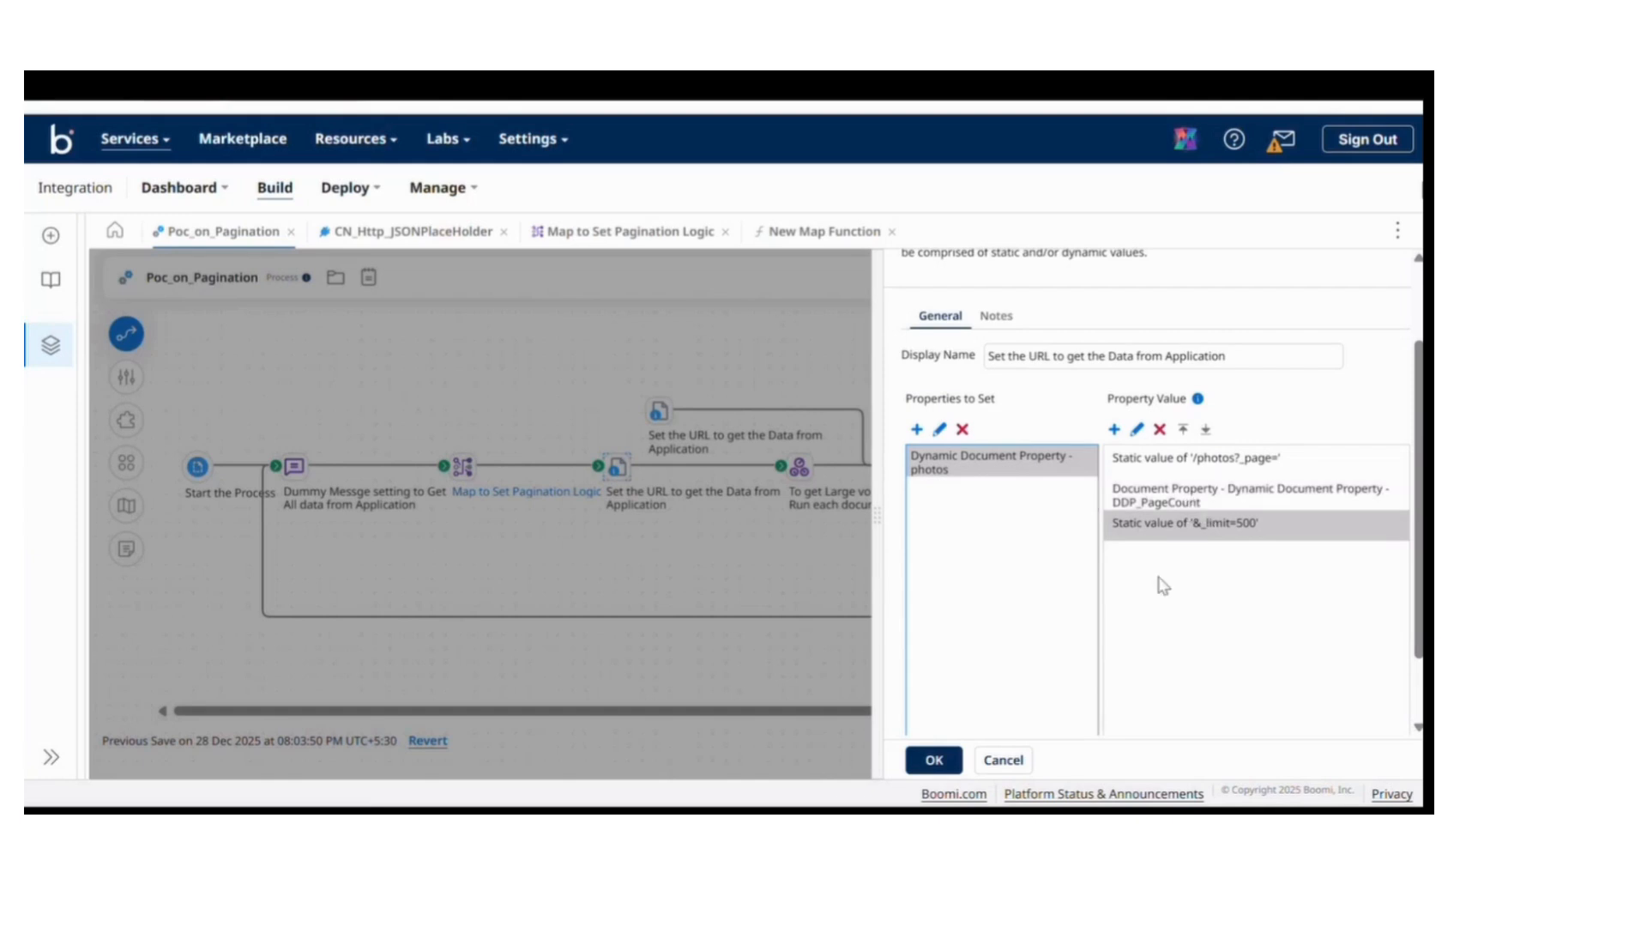
{"action": "left_click", "coordinate": [1003, 760]}
Trace the flow through the error handling step and its Catch path to the Error Message step.
{"action": "mouse_move", "coordinate": [803, 467]}
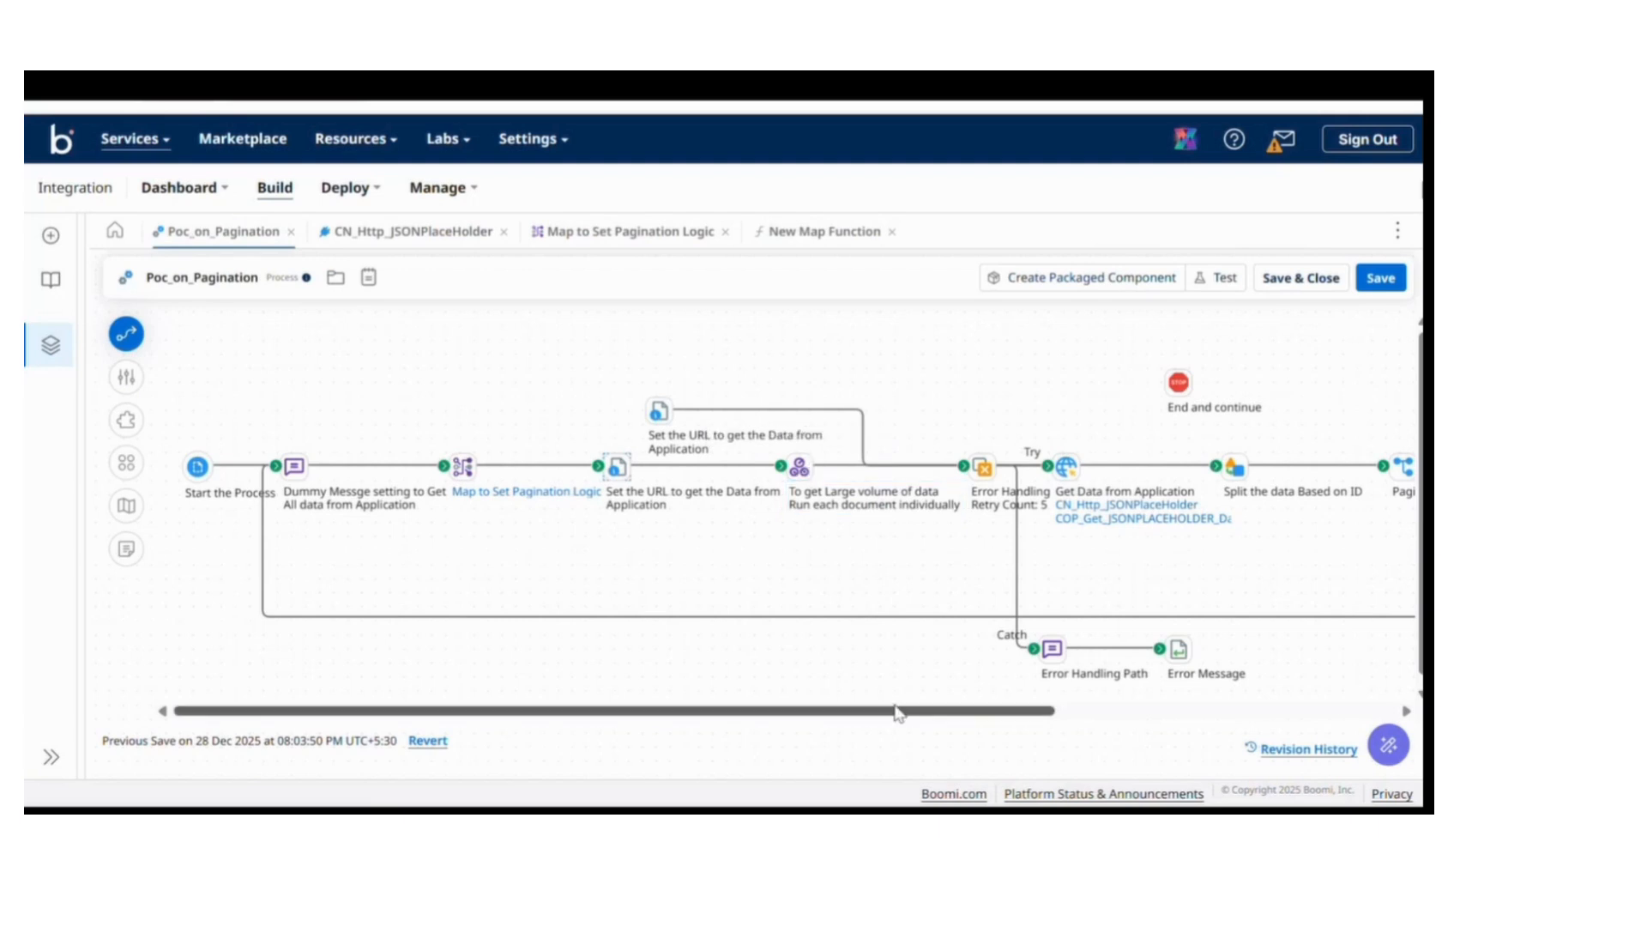
{"action": "left_click_drag", "start_coordinate": [894, 712], "coordinate": [985, 712]}
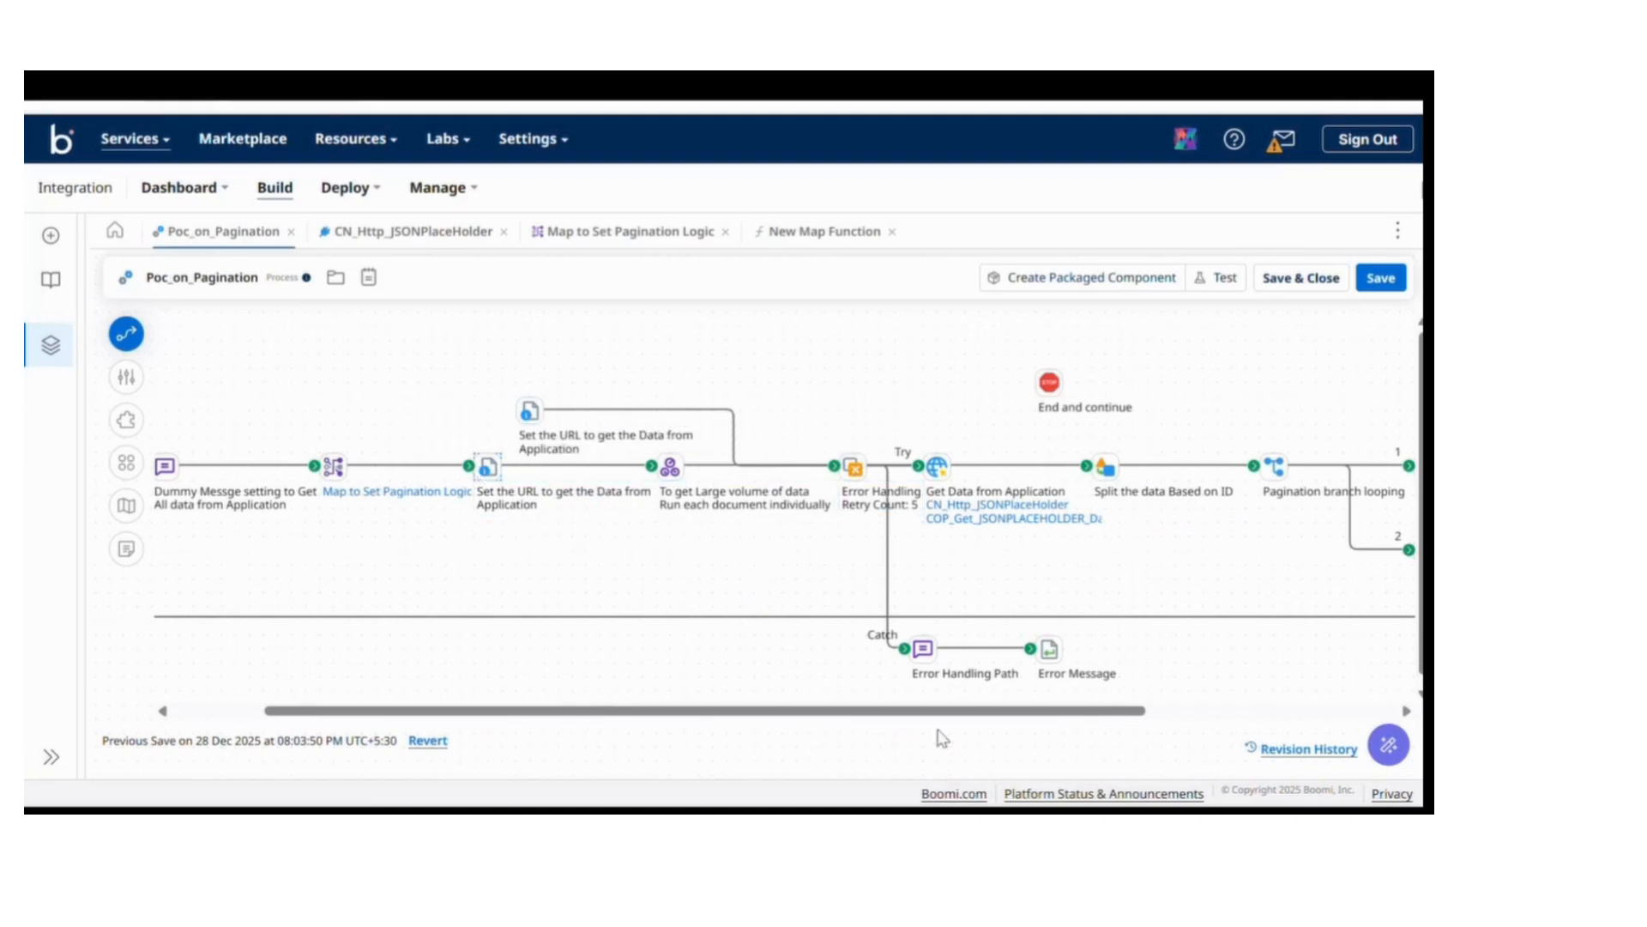
{"action": "left_click_drag", "start_coordinate": [937, 711], "coordinate": [976, 713]}
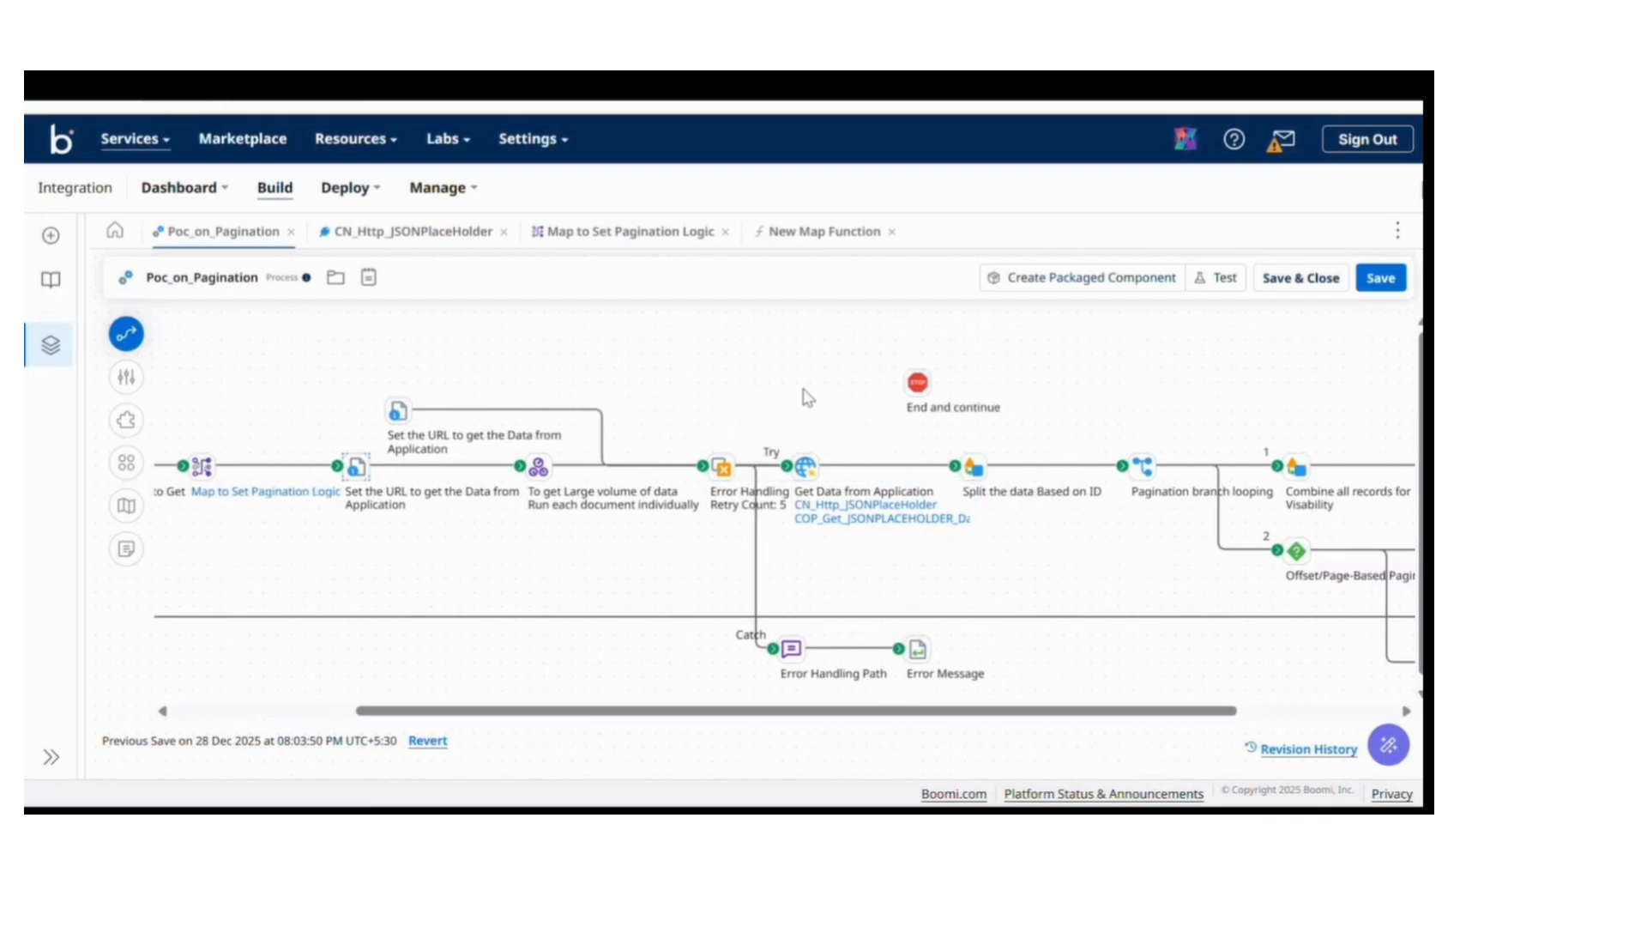
{"action": "left_click_drag", "start_coordinate": [697, 582], "coordinate": [1092, 684]}
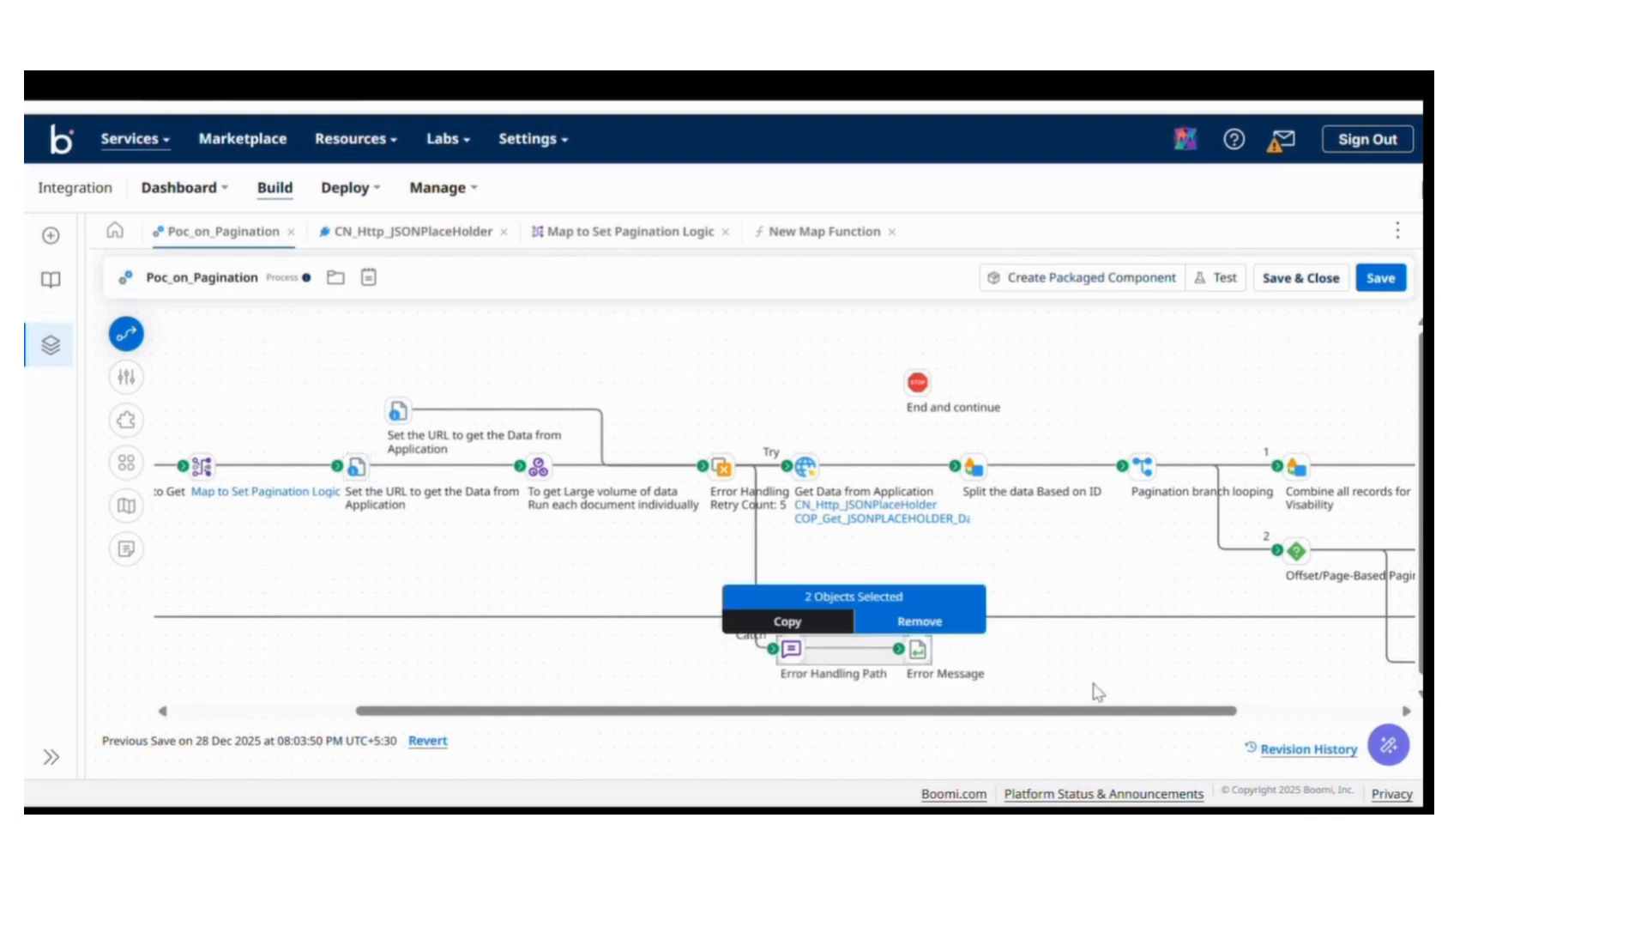
{"action": "left_click", "coordinate": [1071, 592]}
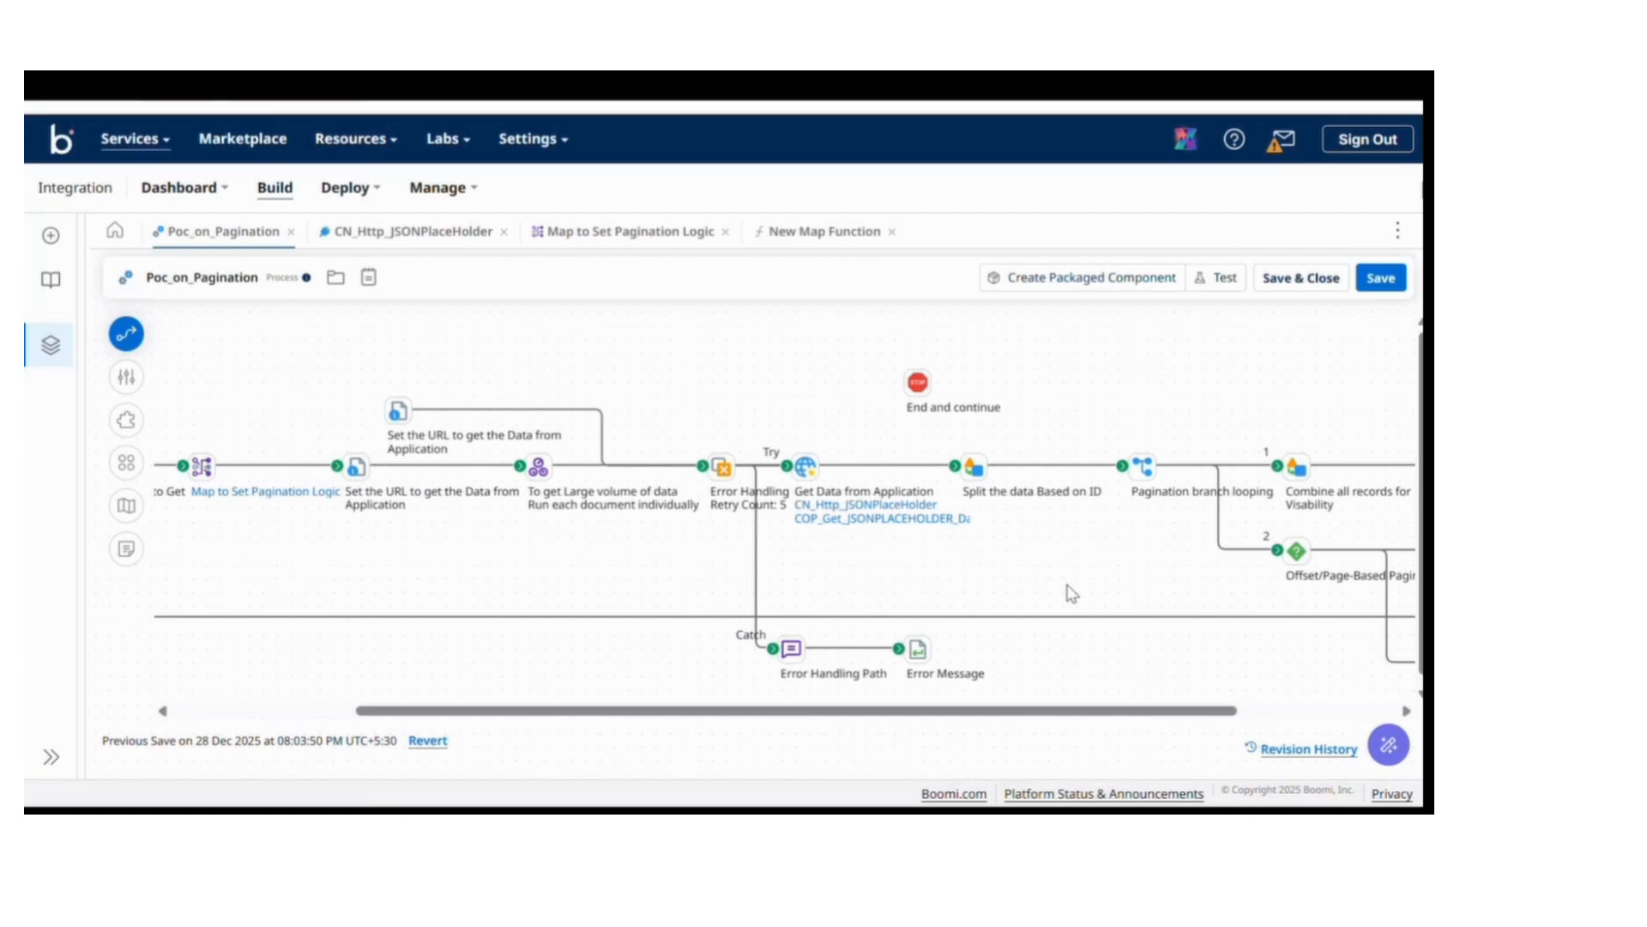
Examine the connection, action and operation of the Get Data from Application connector step, then close its settings.
{"action": "left_click", "coordinate": [805, 464]}
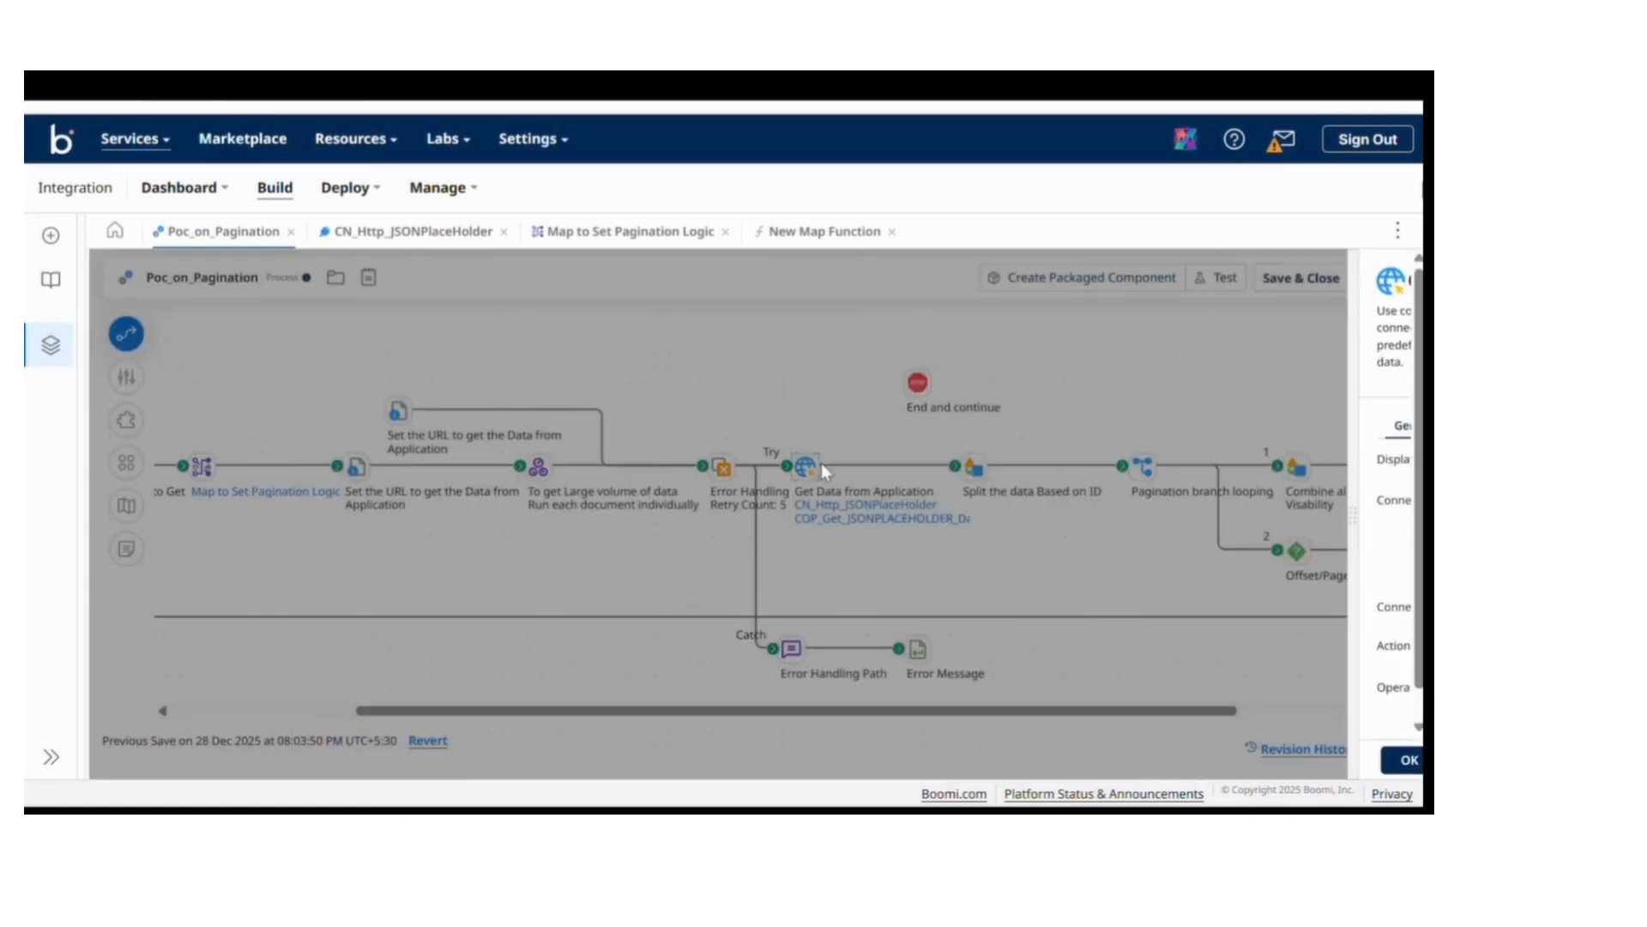
{"action": "left_click", "coordinate": [978, 762]}
{"action": "left_click", "coordinate": [807, 466]}
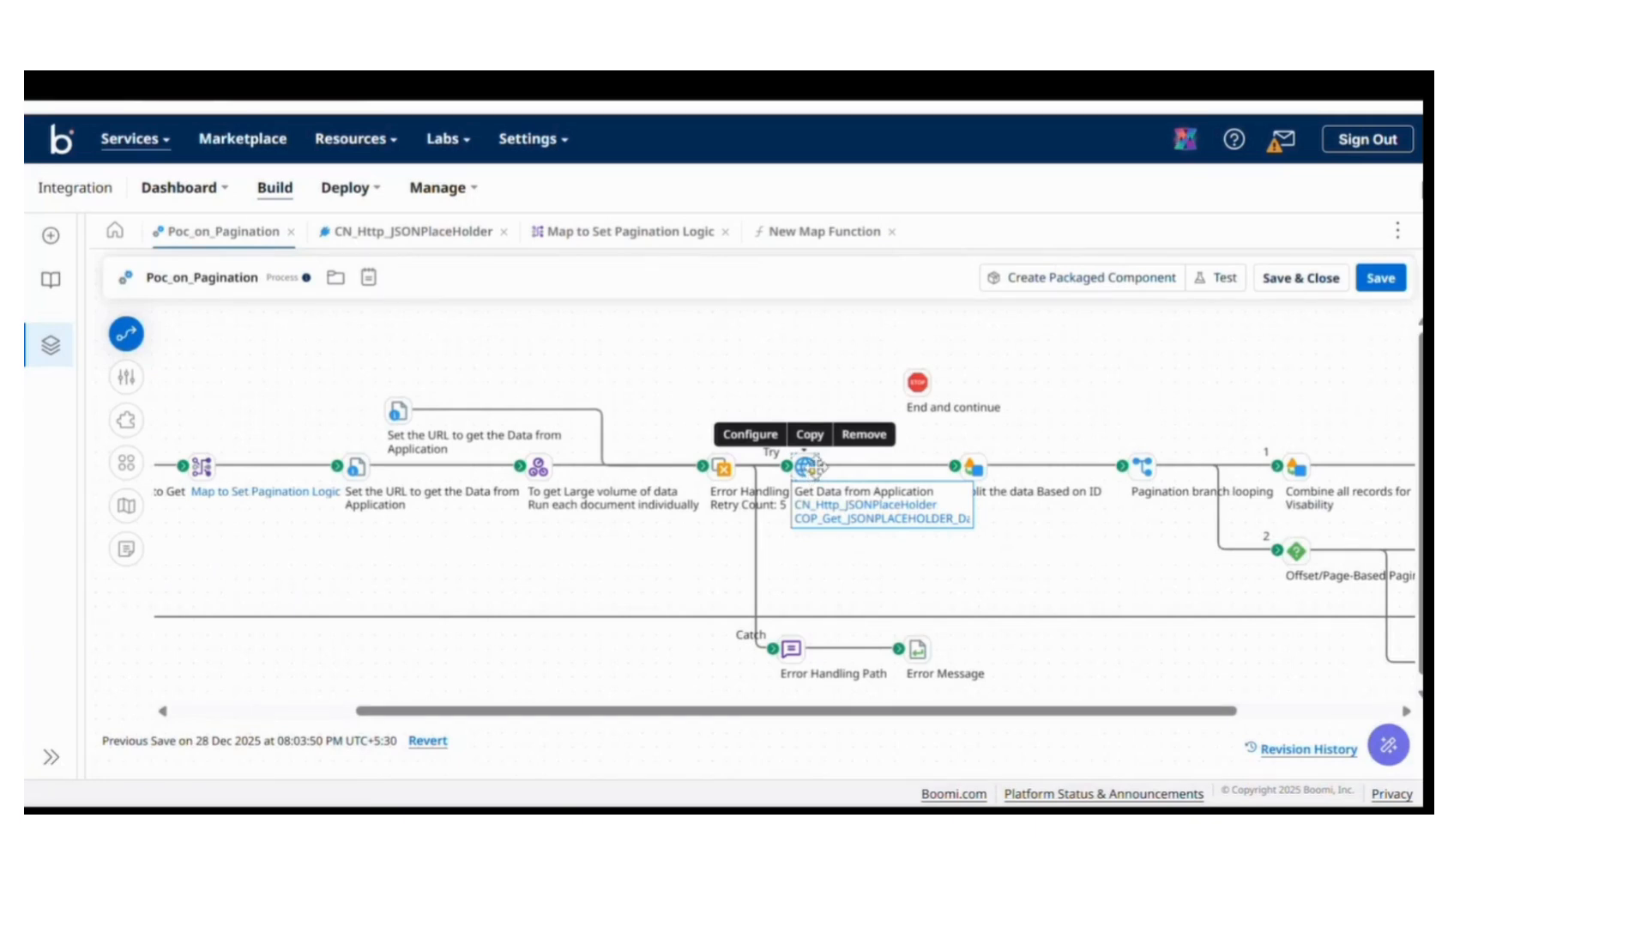
{"action": "left_click", "coordinate": [814, 466]}
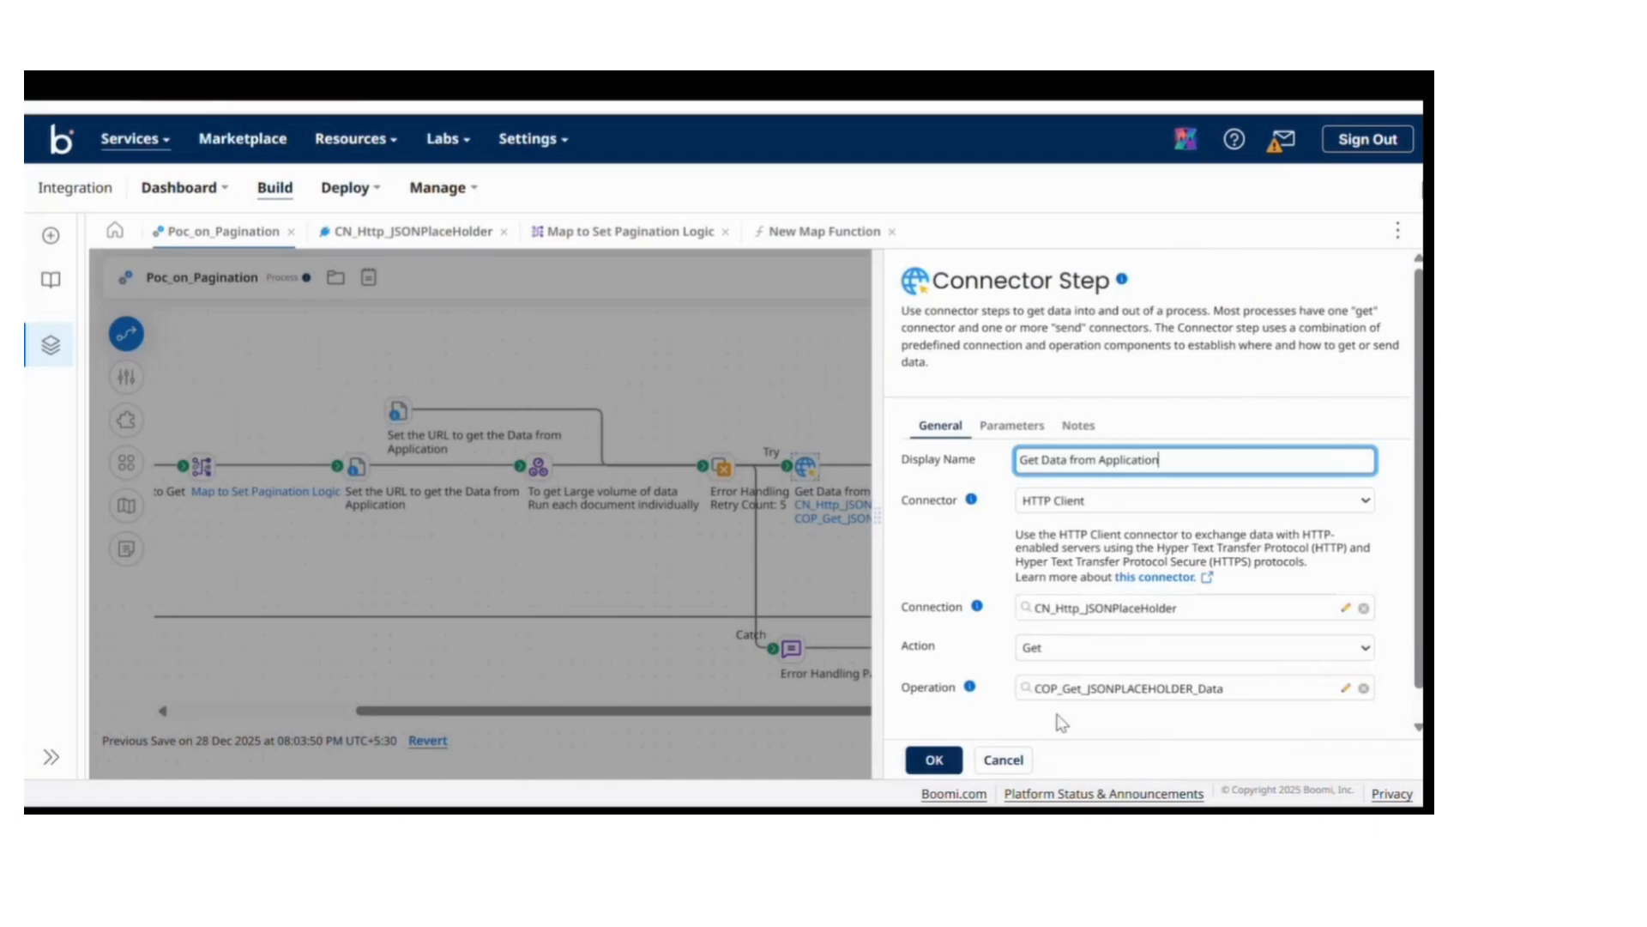
{"action": "left_click", "coordinate": [1015, 768]}
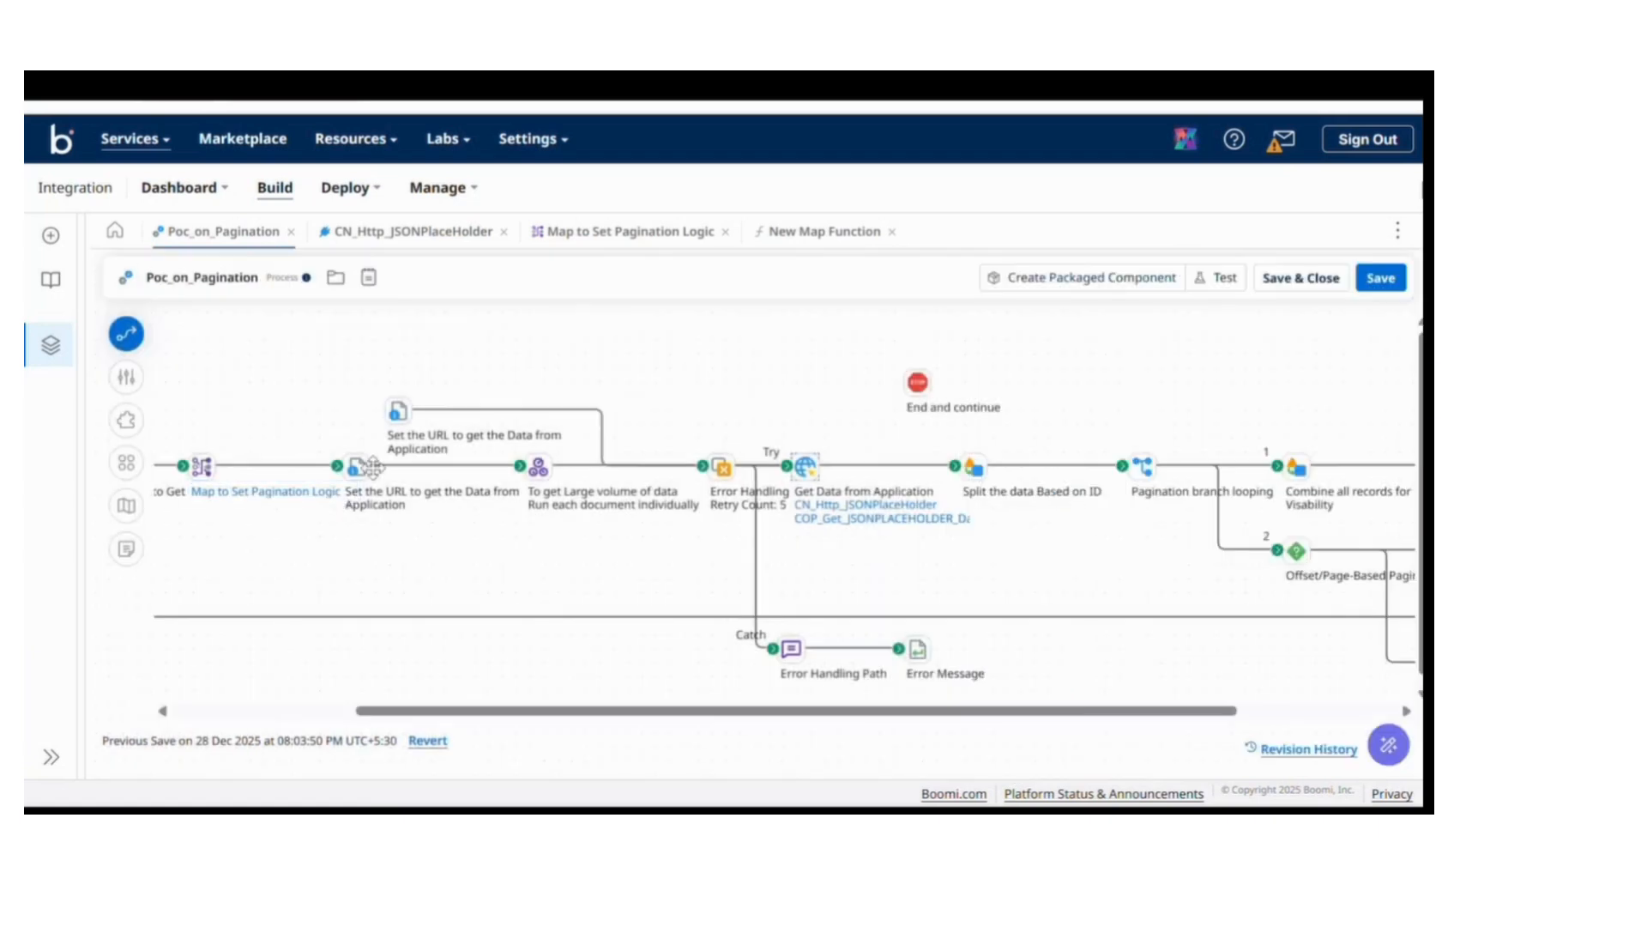
Recheck the photos property values in the URL step after the map and close its settings.
{"action": "left_click", "coordinate": [359, 477]}
{"action": "left_click", "coordinate": [991, 568]}
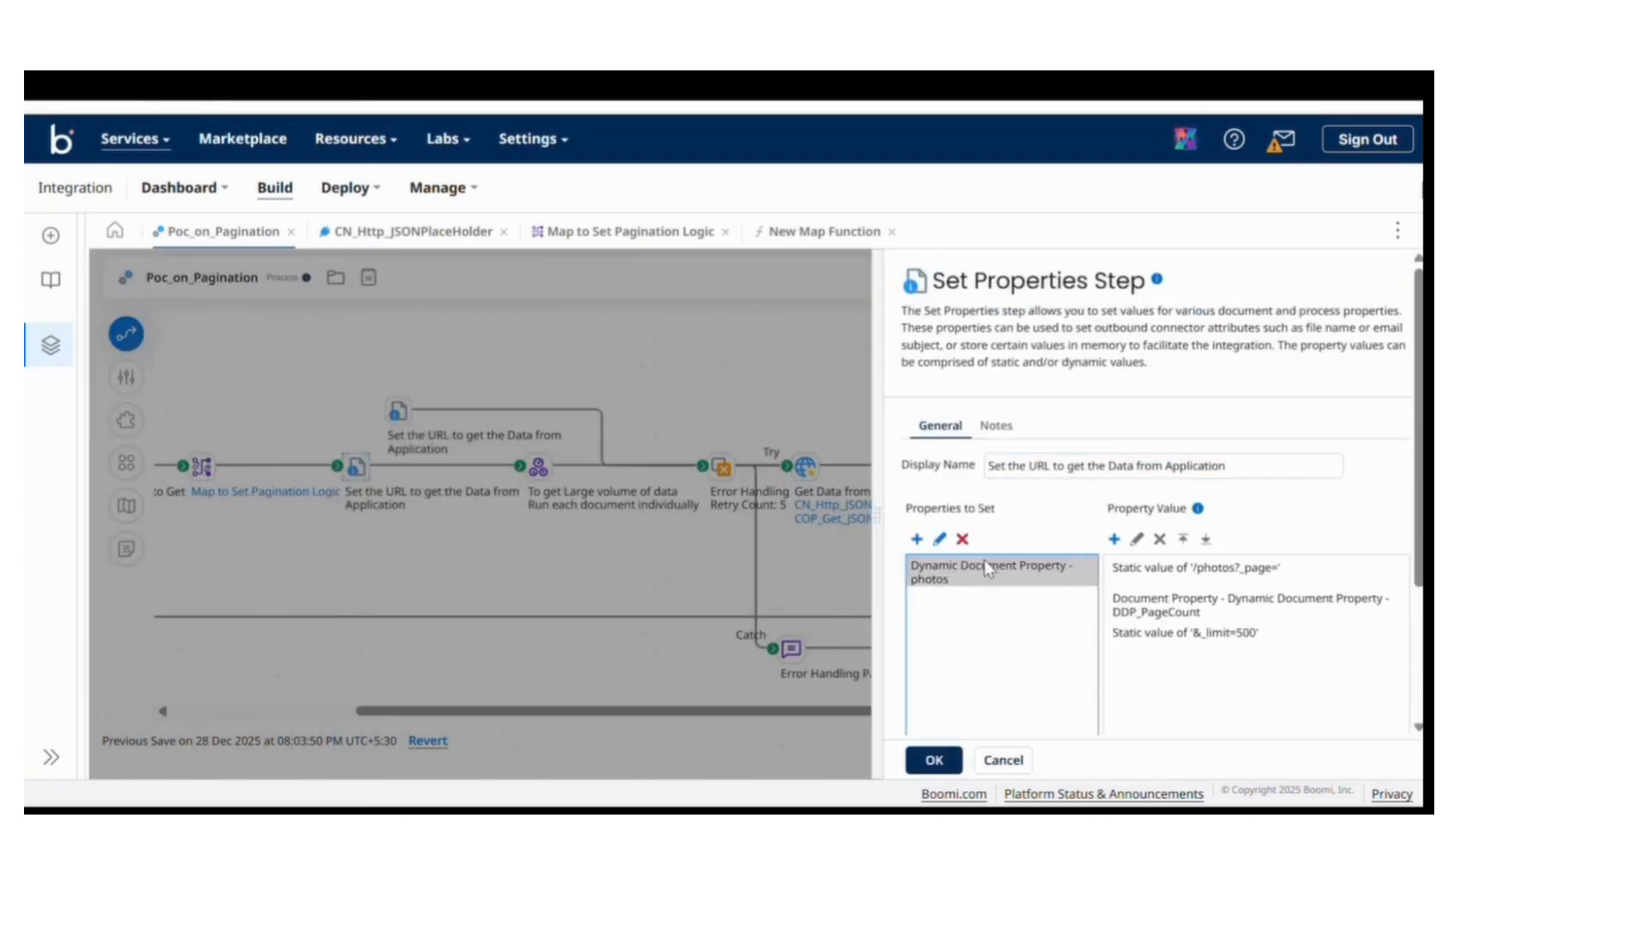
{"action": "left_click", "coordinate": [1002, 760]}
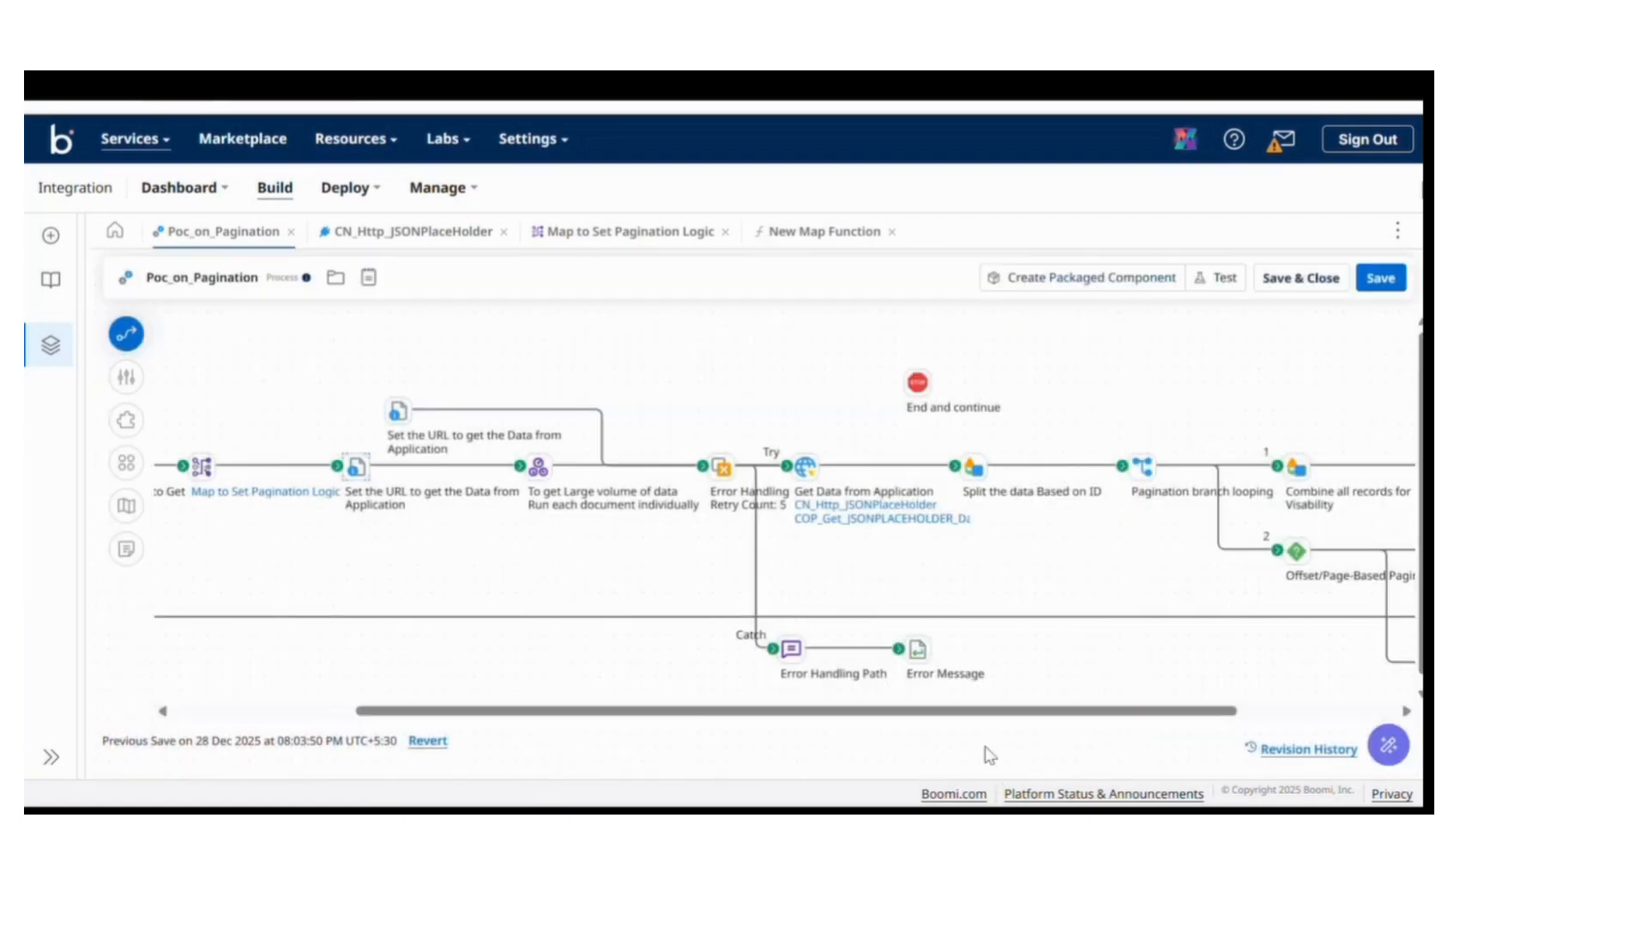
Examine the Split Documents profile and split element of the Split the data Based on ID step, recheck them and close its settings.
{"action": "left_click_drag", "start_coordinate": [986, 711], "coordinate": [1113, 711]}
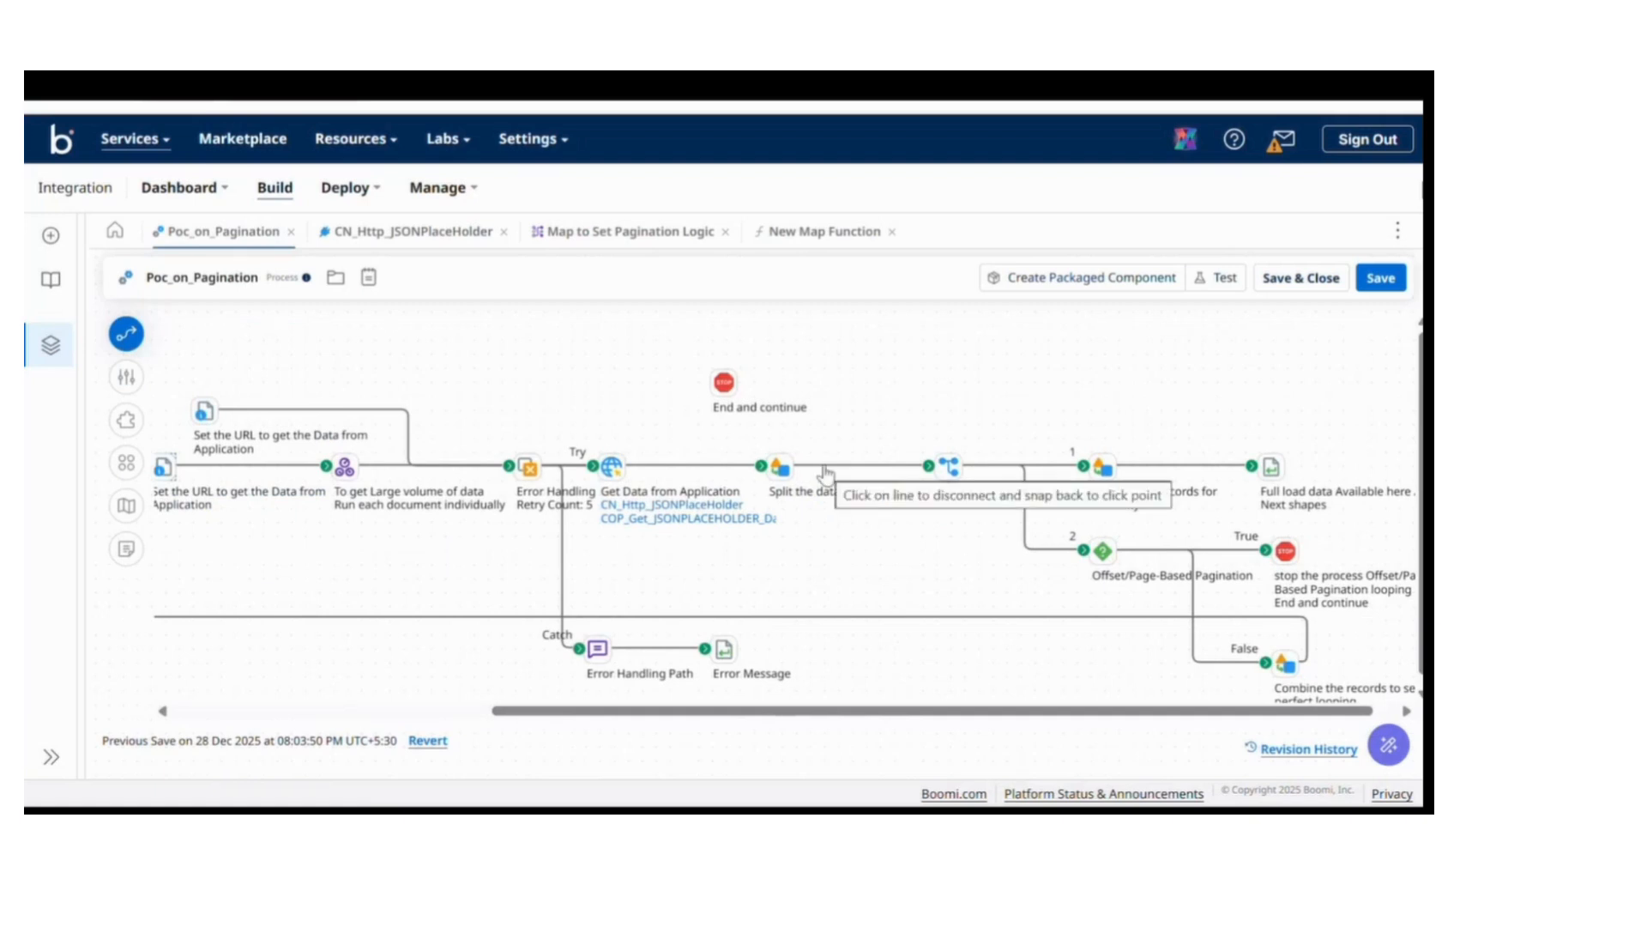
{"action": "left_click", "coordinate": [780, 467]}
{"action": "left_click", "coordinate": [775, 601]}
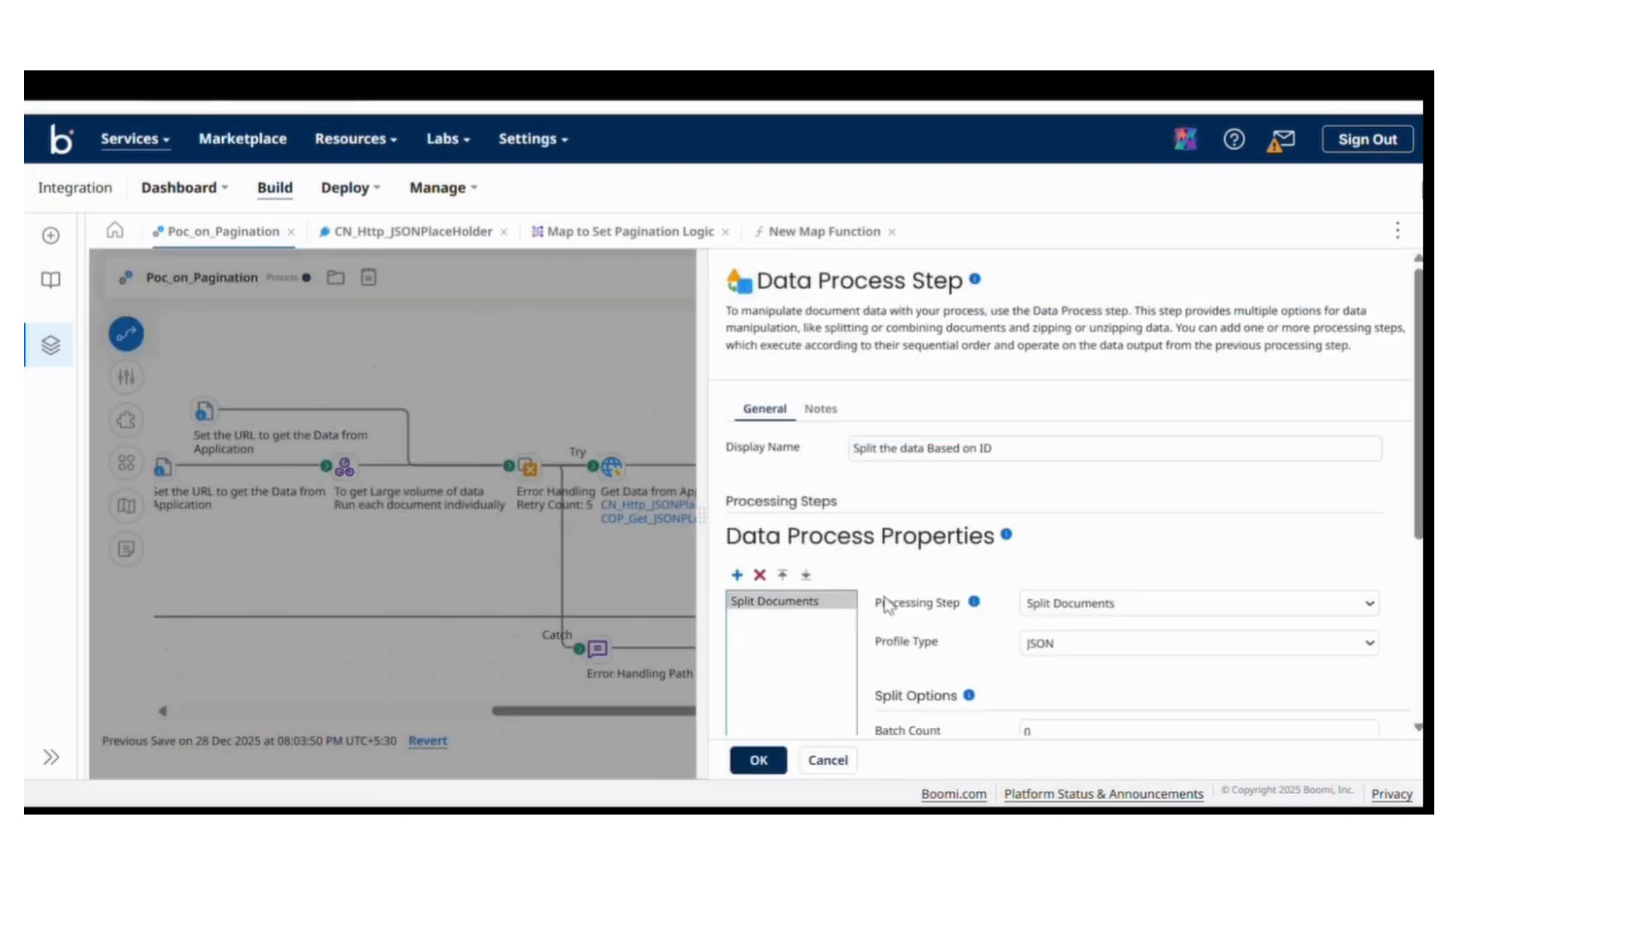
{"action": "scroll", "coordinate": [981, 603], "scroll_direction": "down", "scroll_amount": 5}
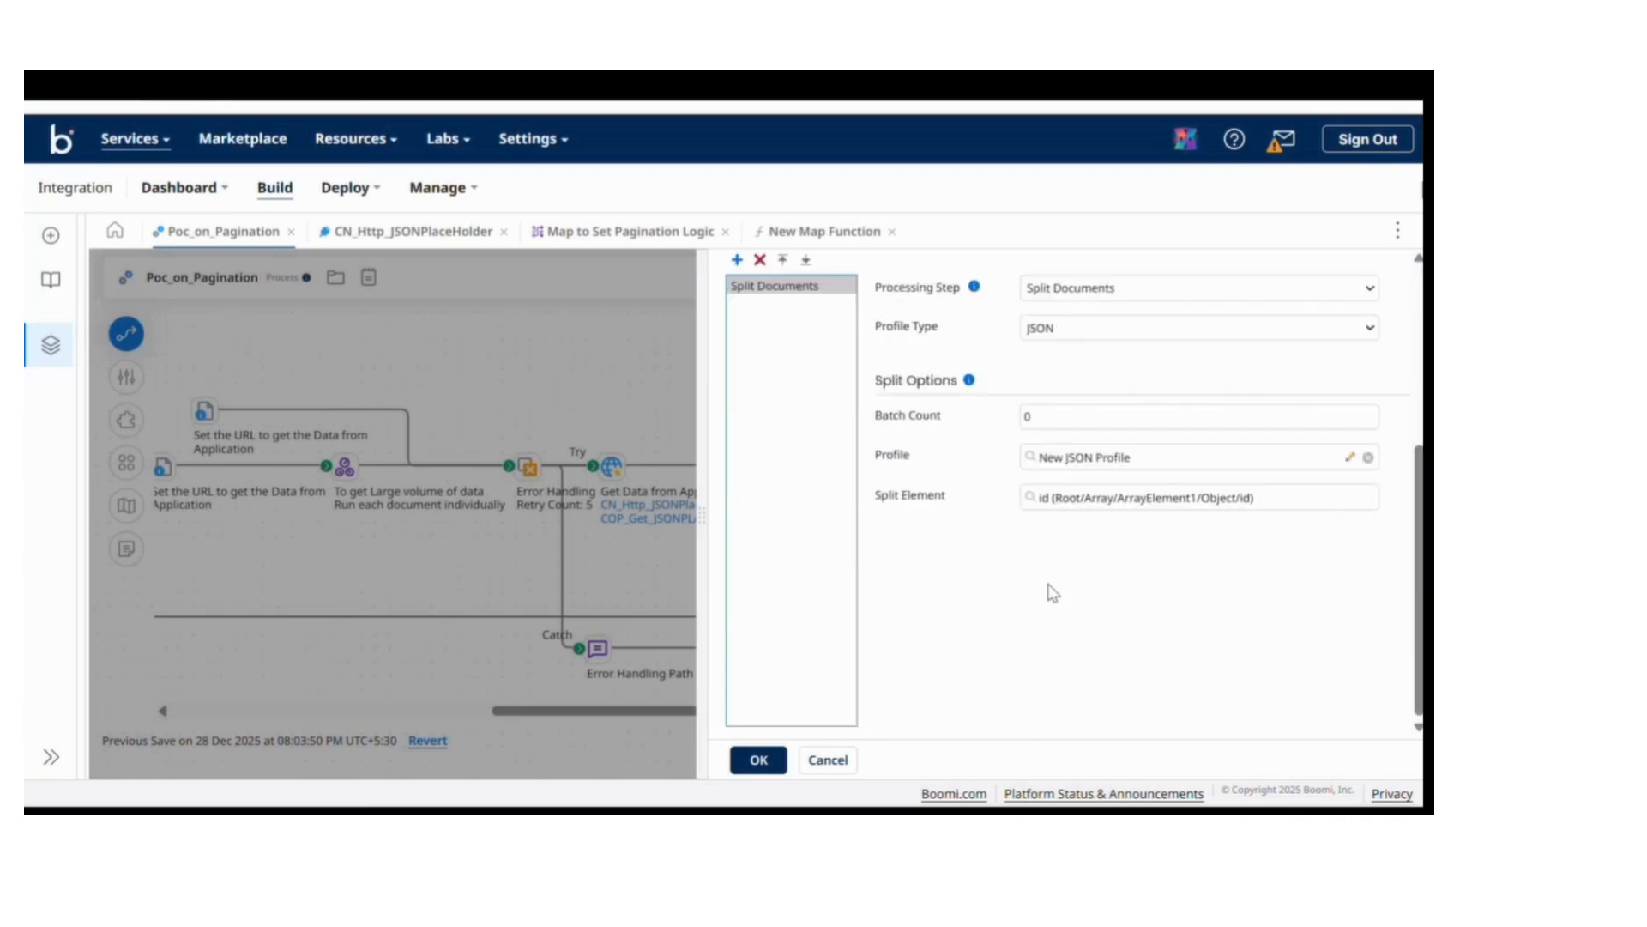
{"action": "scroll", "coordinate": [1051, 590], "scroll_direction": "up", "scroll_amount": 3}
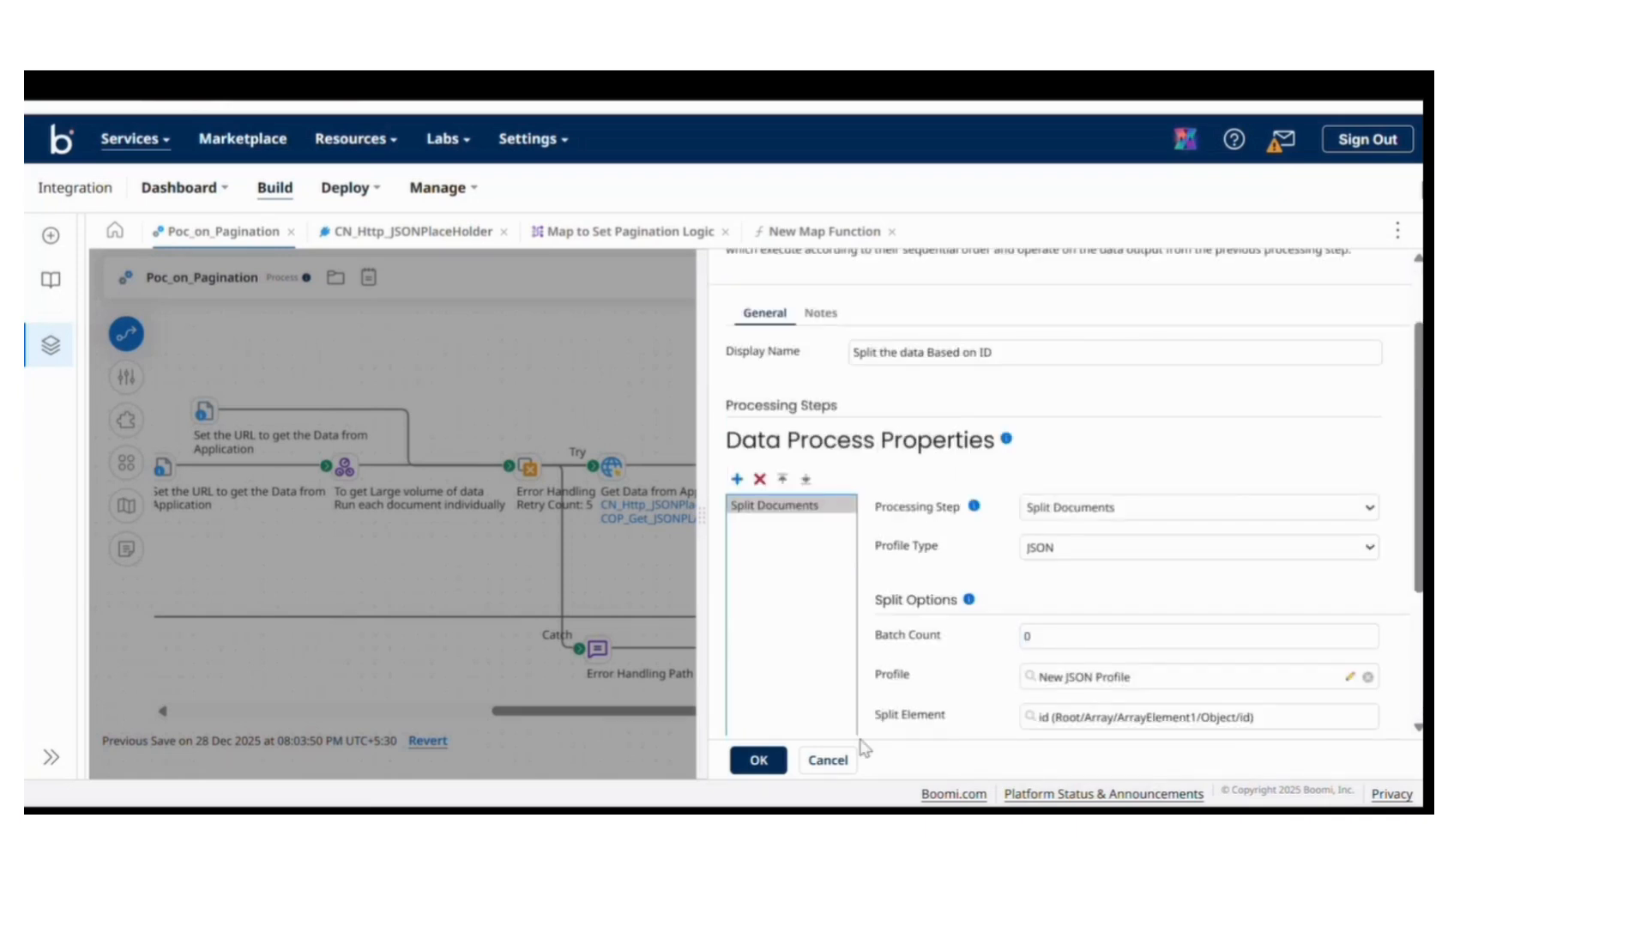
{"action": "left_click", "coordinate": [829, 759]}
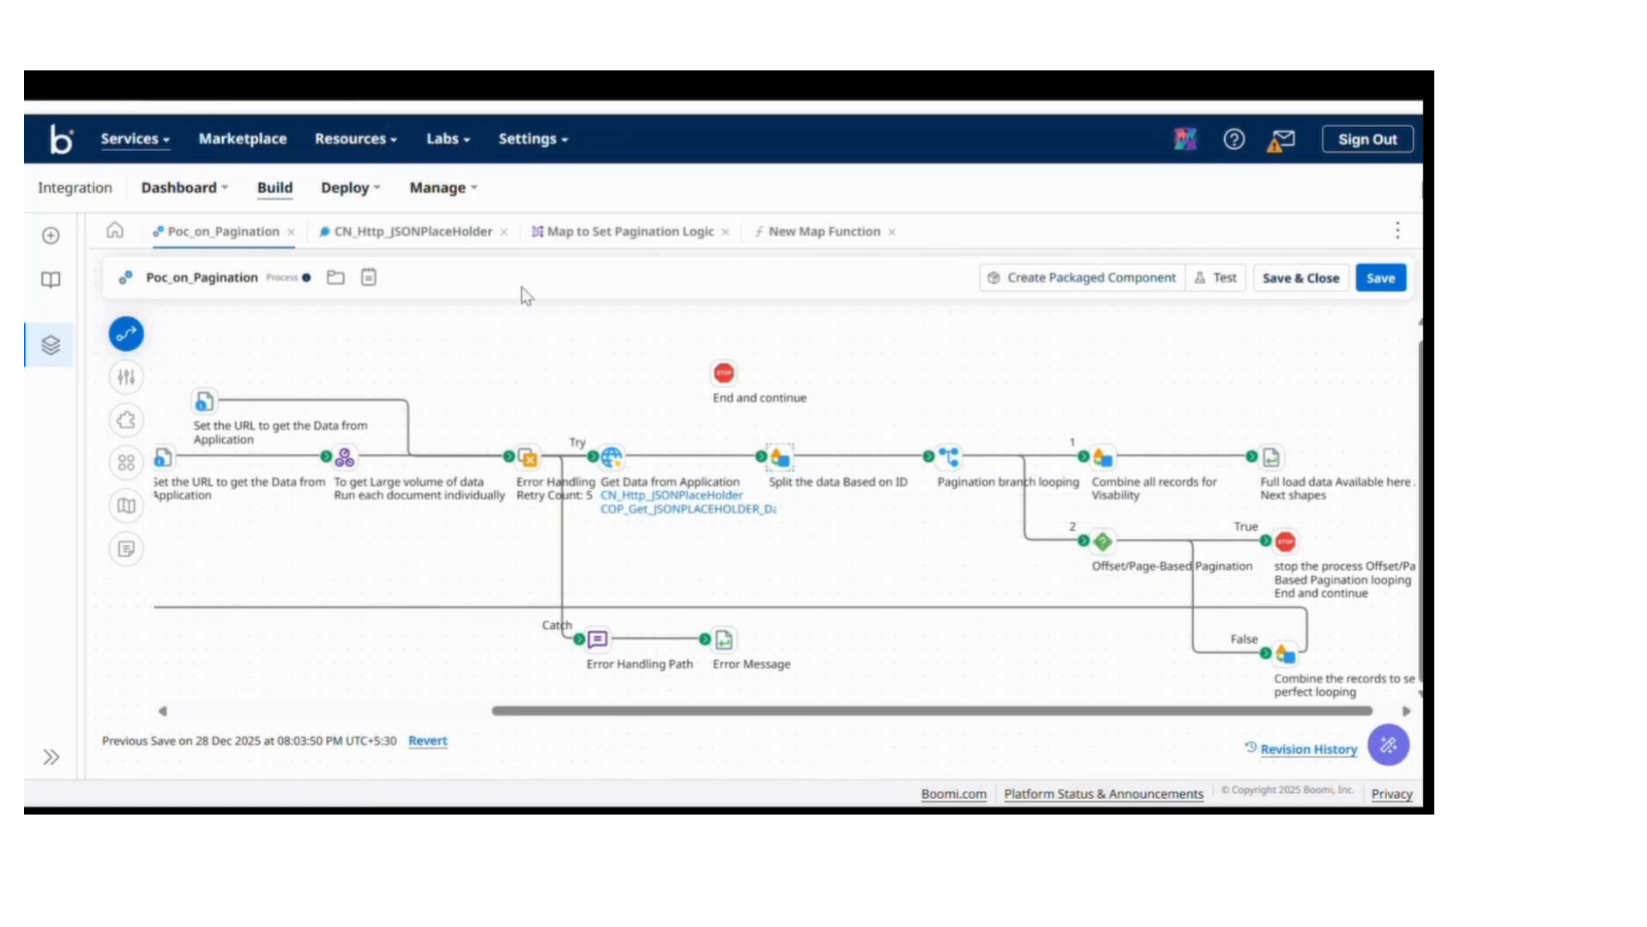
{"action": "left_click", "coordinate": [784, 461]}
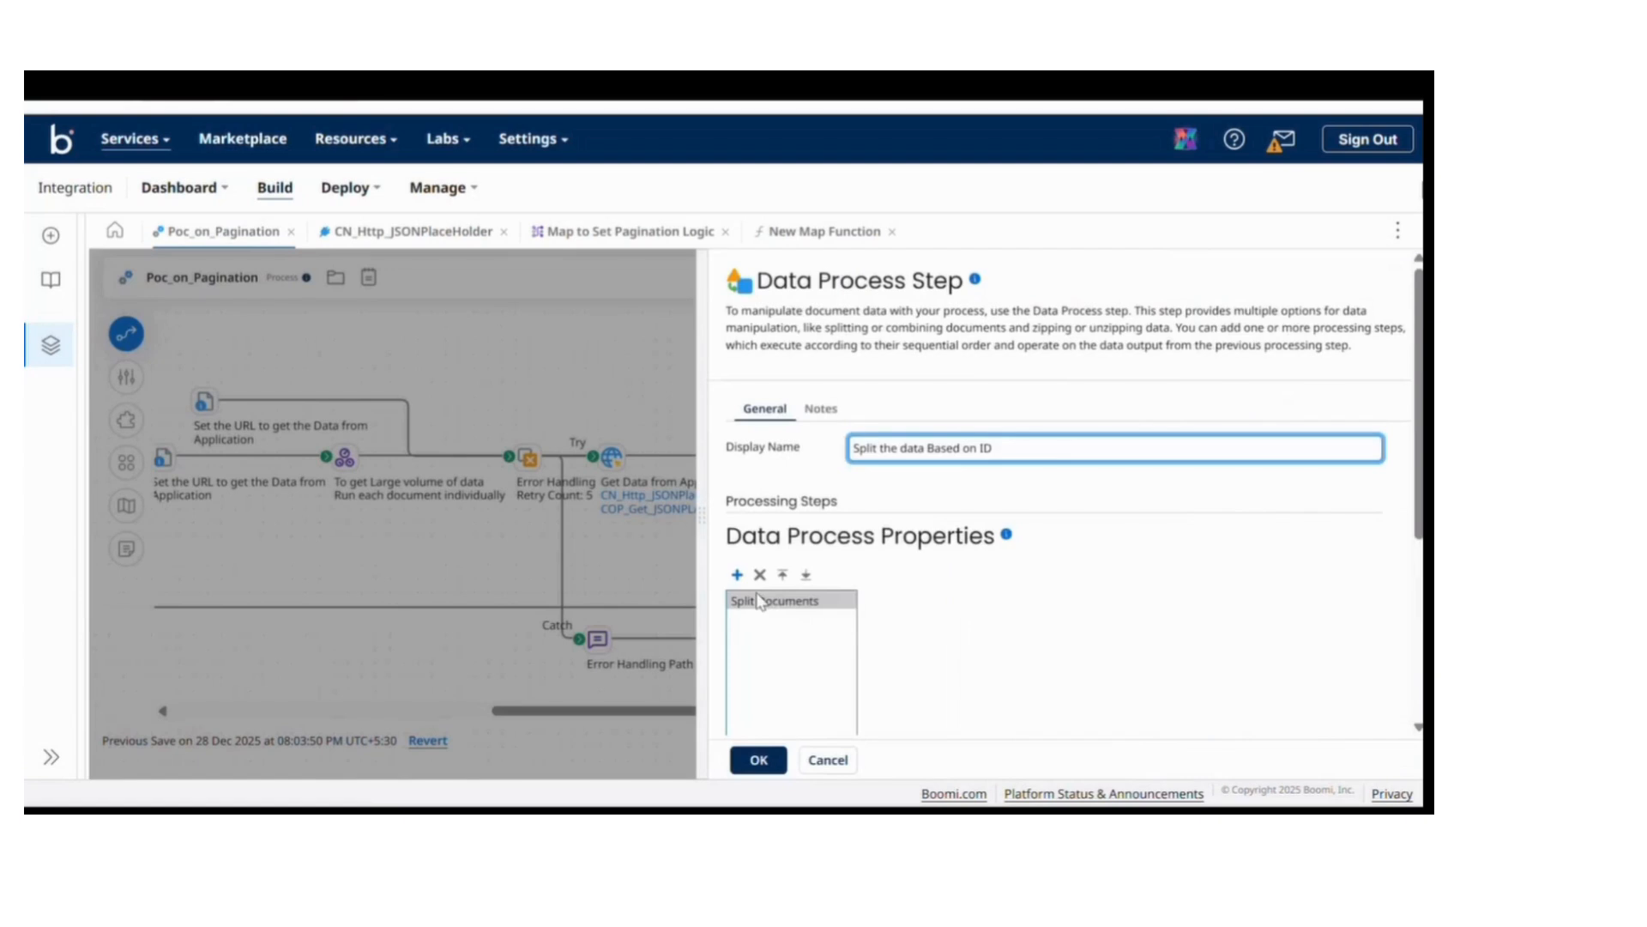
{"action": "scroll", "coordinate": [1072, 557], "scroll_direction": "down", "scroll_amount": 5}
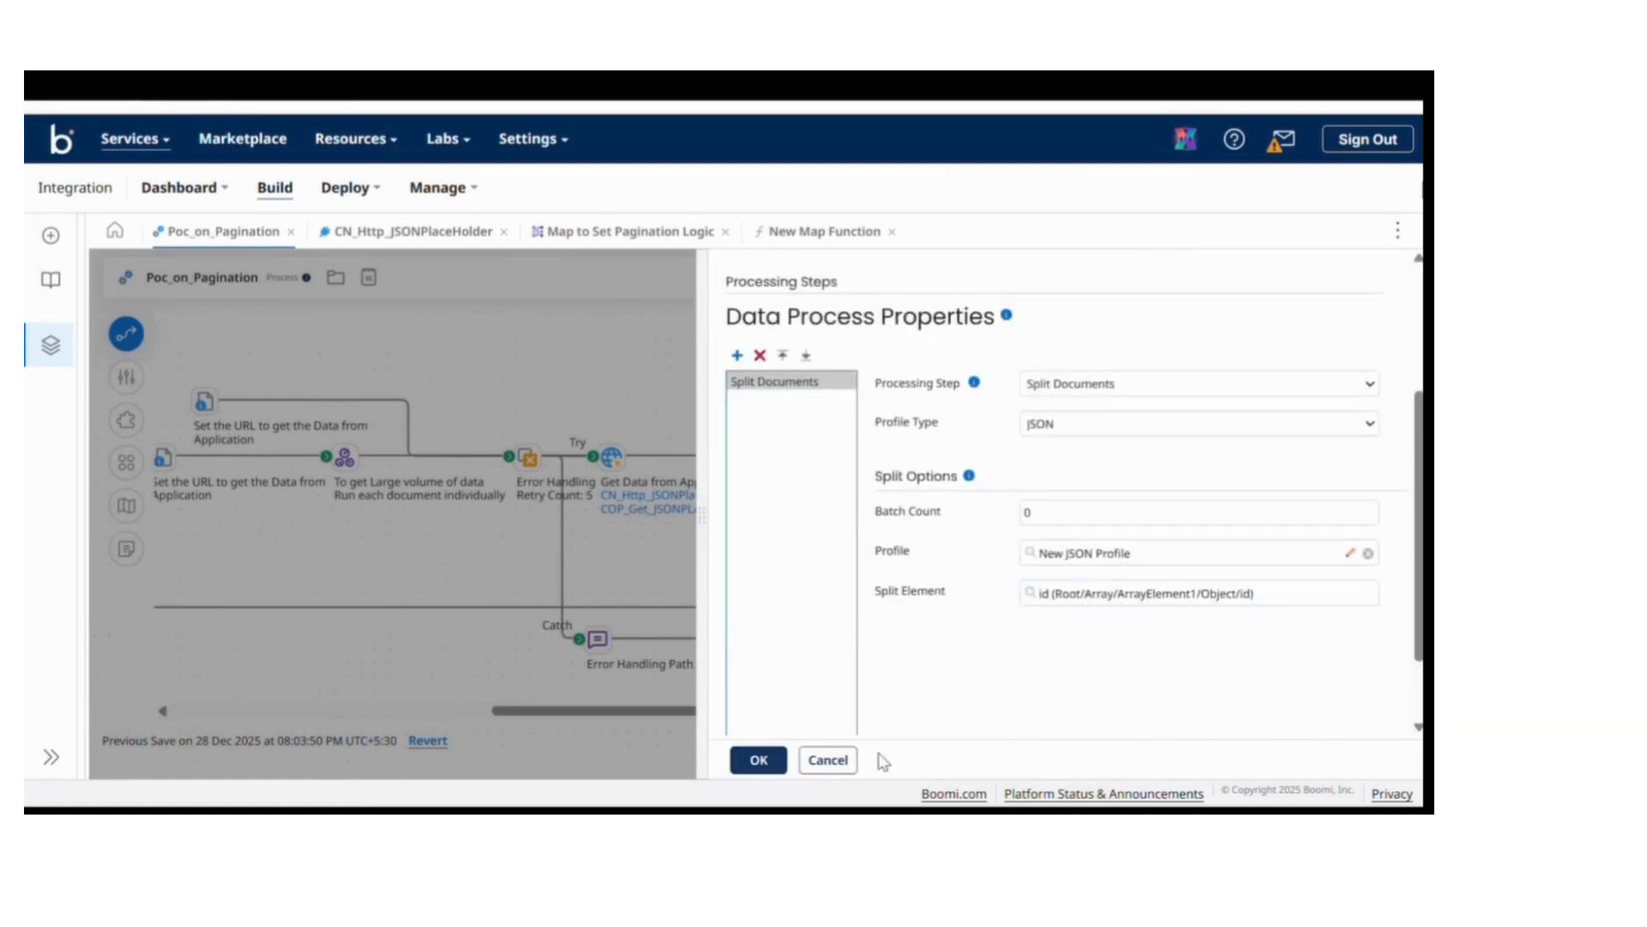
{"action": "left_click", "coordinate": [849, 760]}
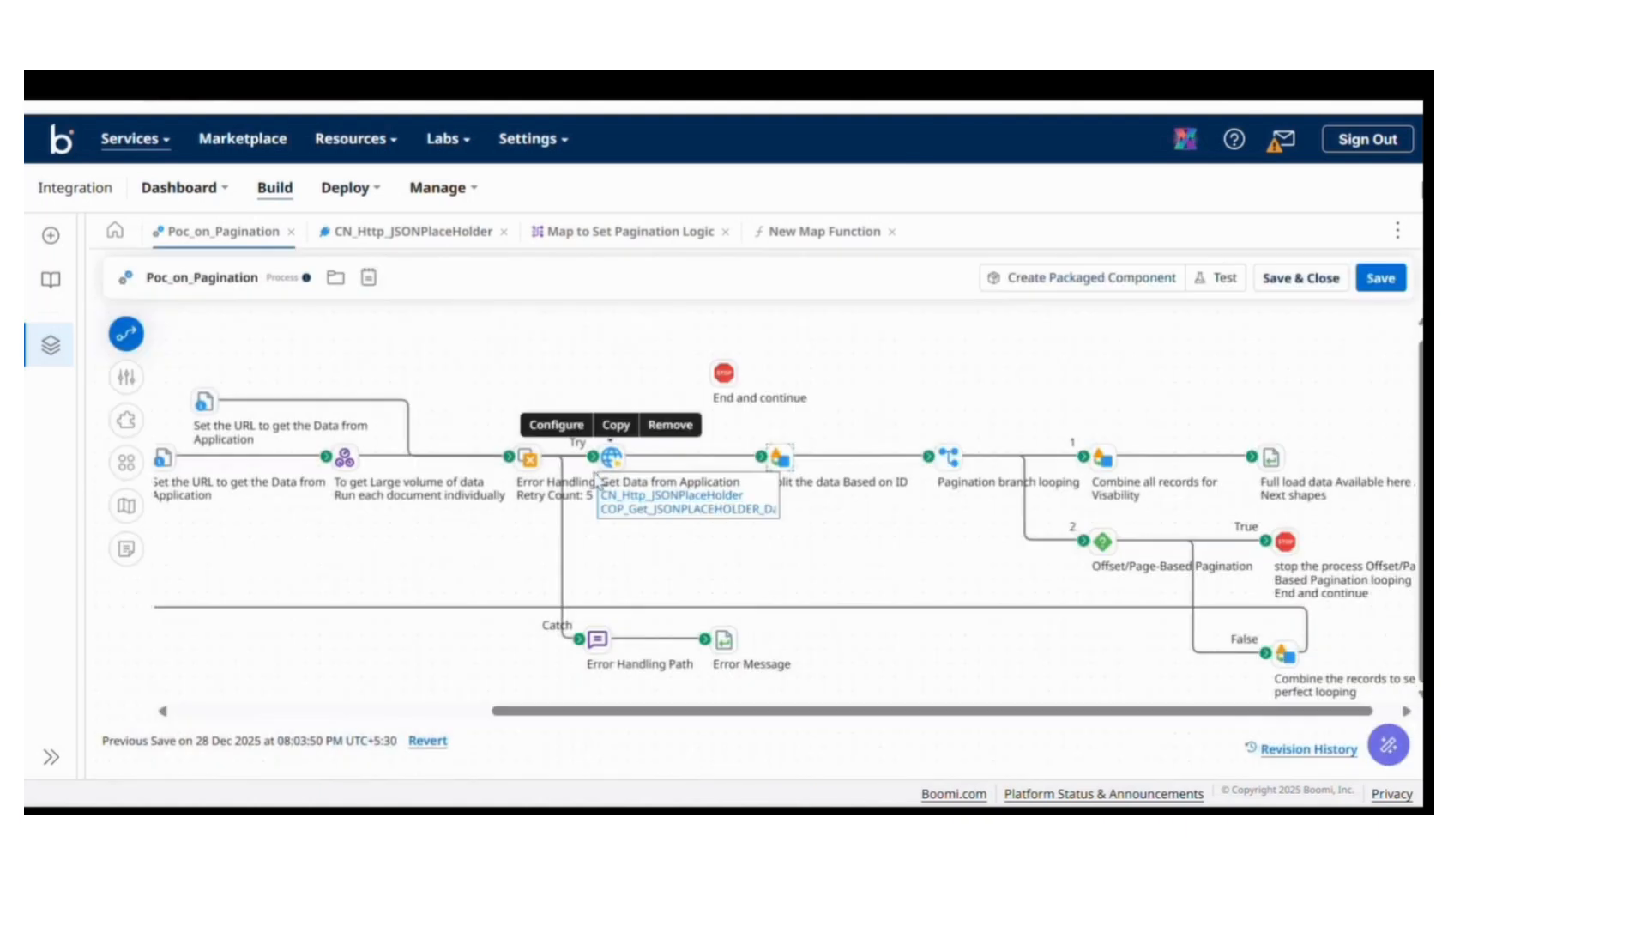
Remove the unconnected End and continue stop step above the connector from the process.
{"action": "mouse_move", "coordinate": [756, 395]}
{"action": "left_click", "coordinate": [776, 340]}
{"action": "left_click", "coordinate": [863, 507]}
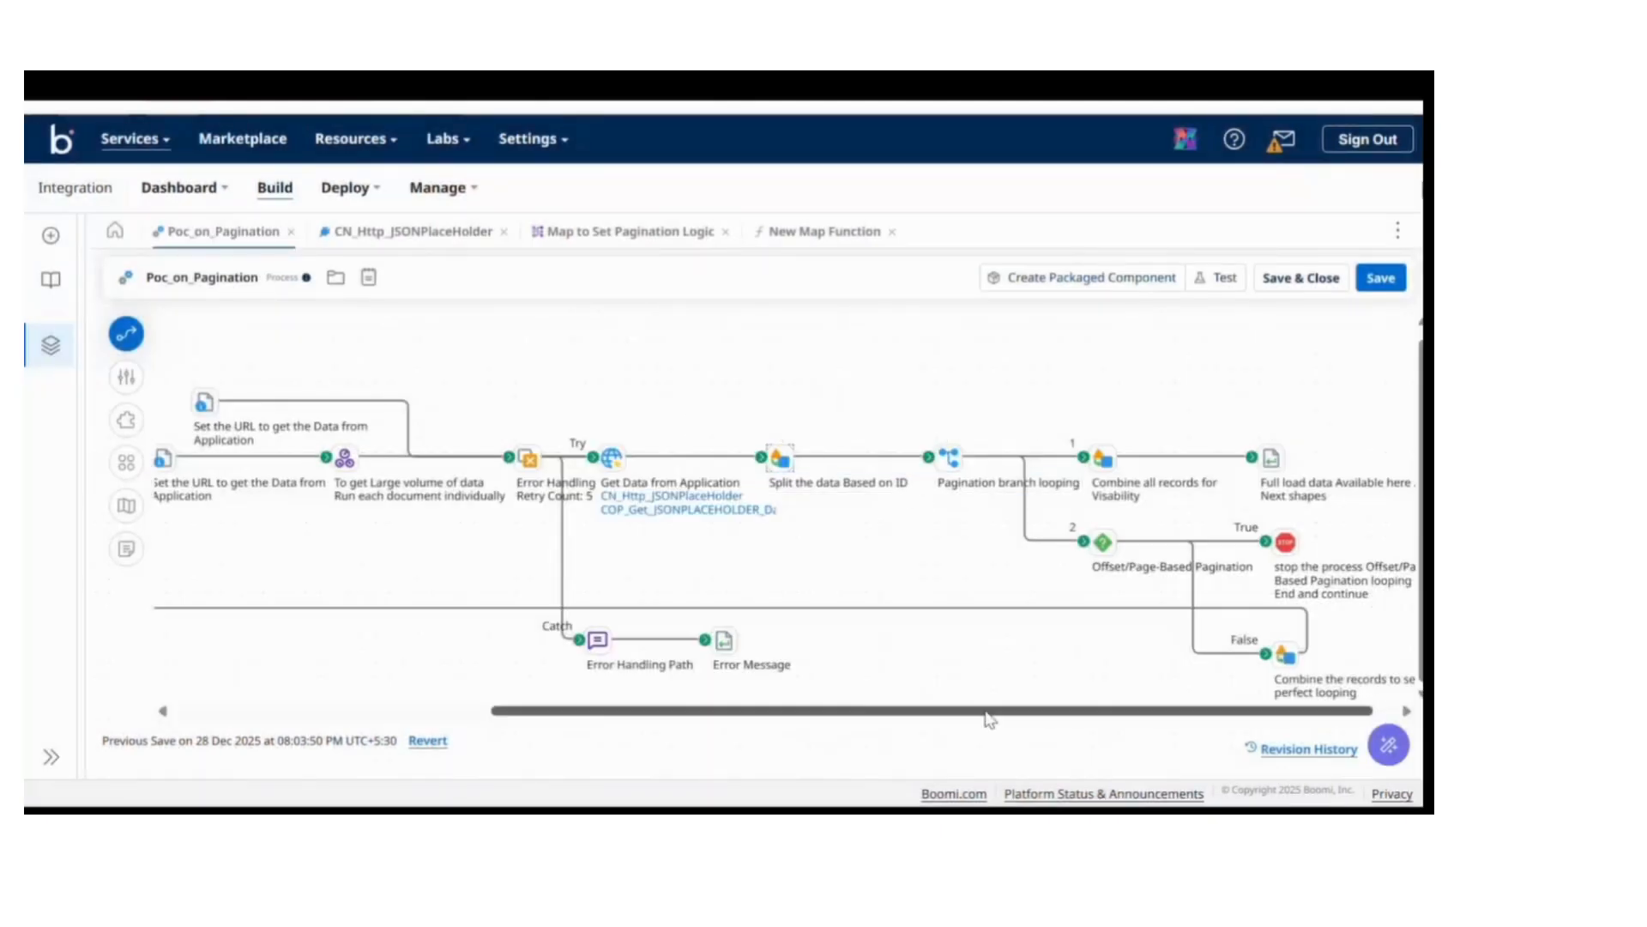
Move the Combine all records and Full load data steps of branch 1 up, level with each other above the main flow.
{"action": "left_click_drag", "start_coordinate": [987, 712], "coordinate": [1010, 712]}
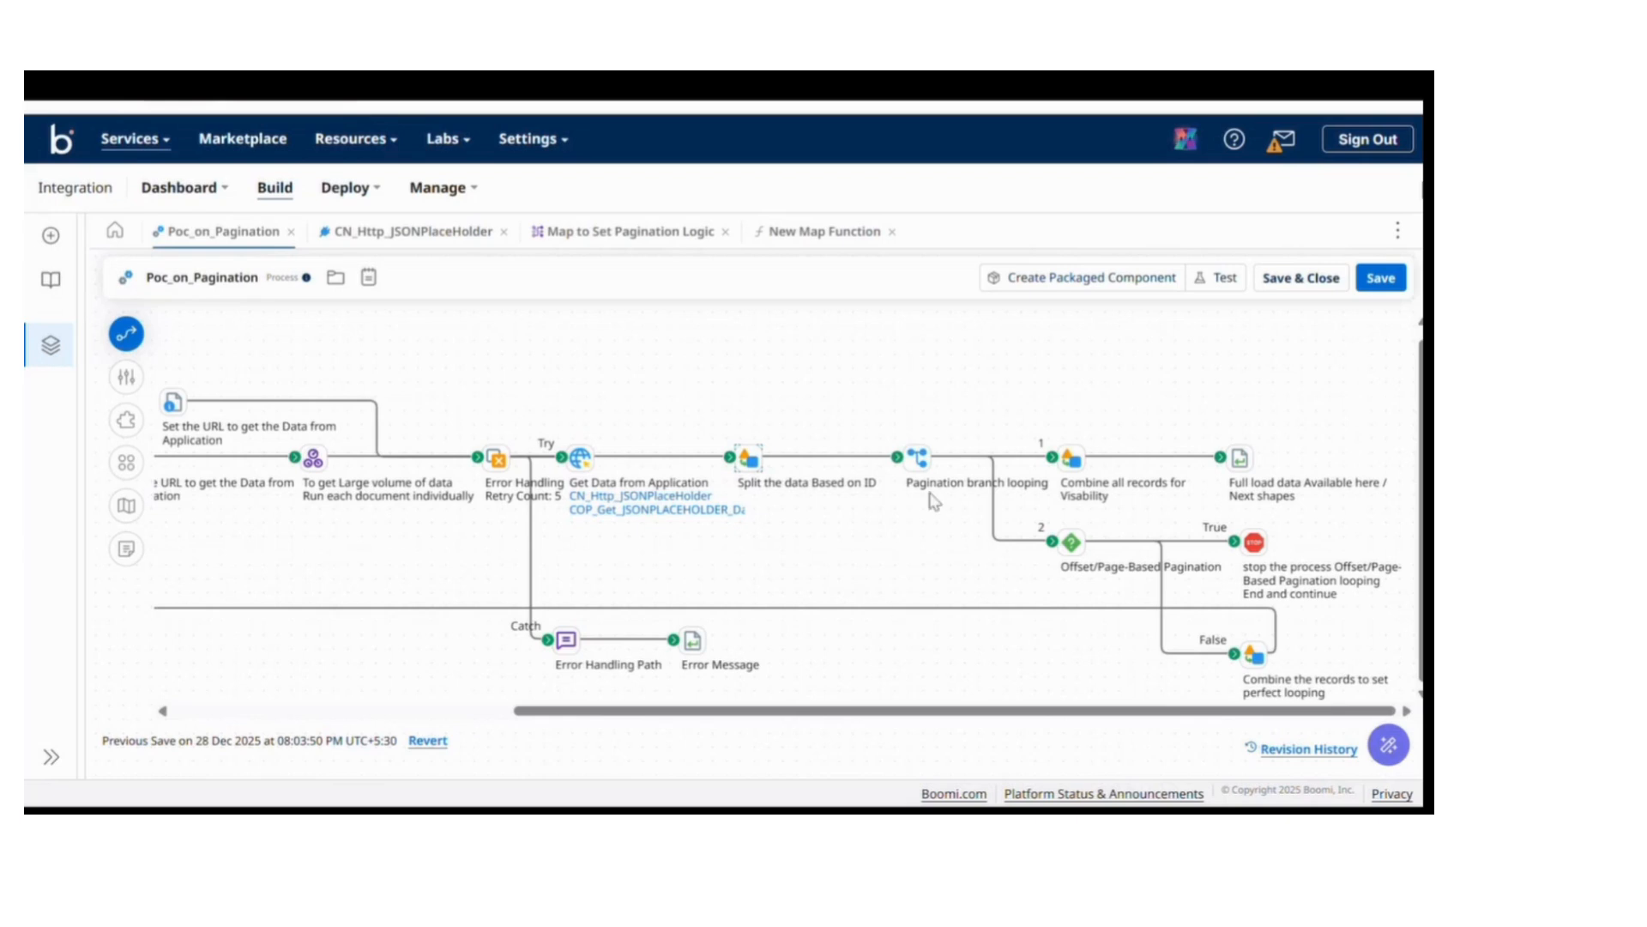
{"action": "mouse_move", "coordinate": [919, 459]}
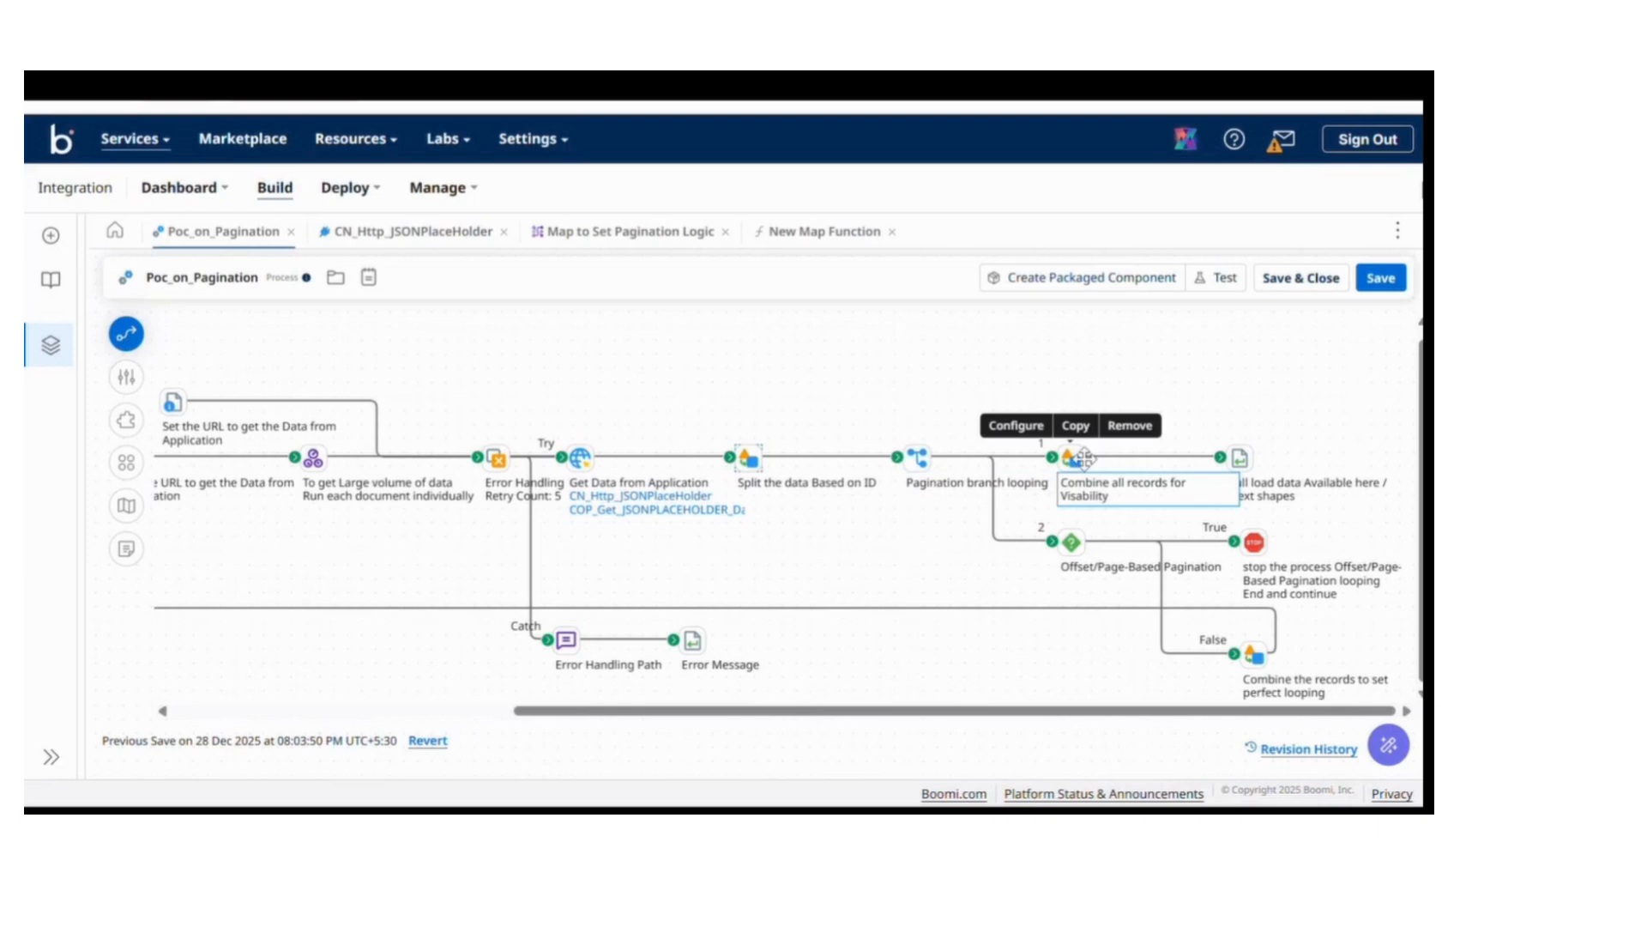
{"action": "left_click_drag", "start_coordinate": [1070, 457], "coordinate": [1128, 416]}
{"action": "mouse_move", "coordinate": [1236, 460]}
{"action": "left_click_drag", "start_coordinate": [1236, 461], "coordinate": [1216, 422]}
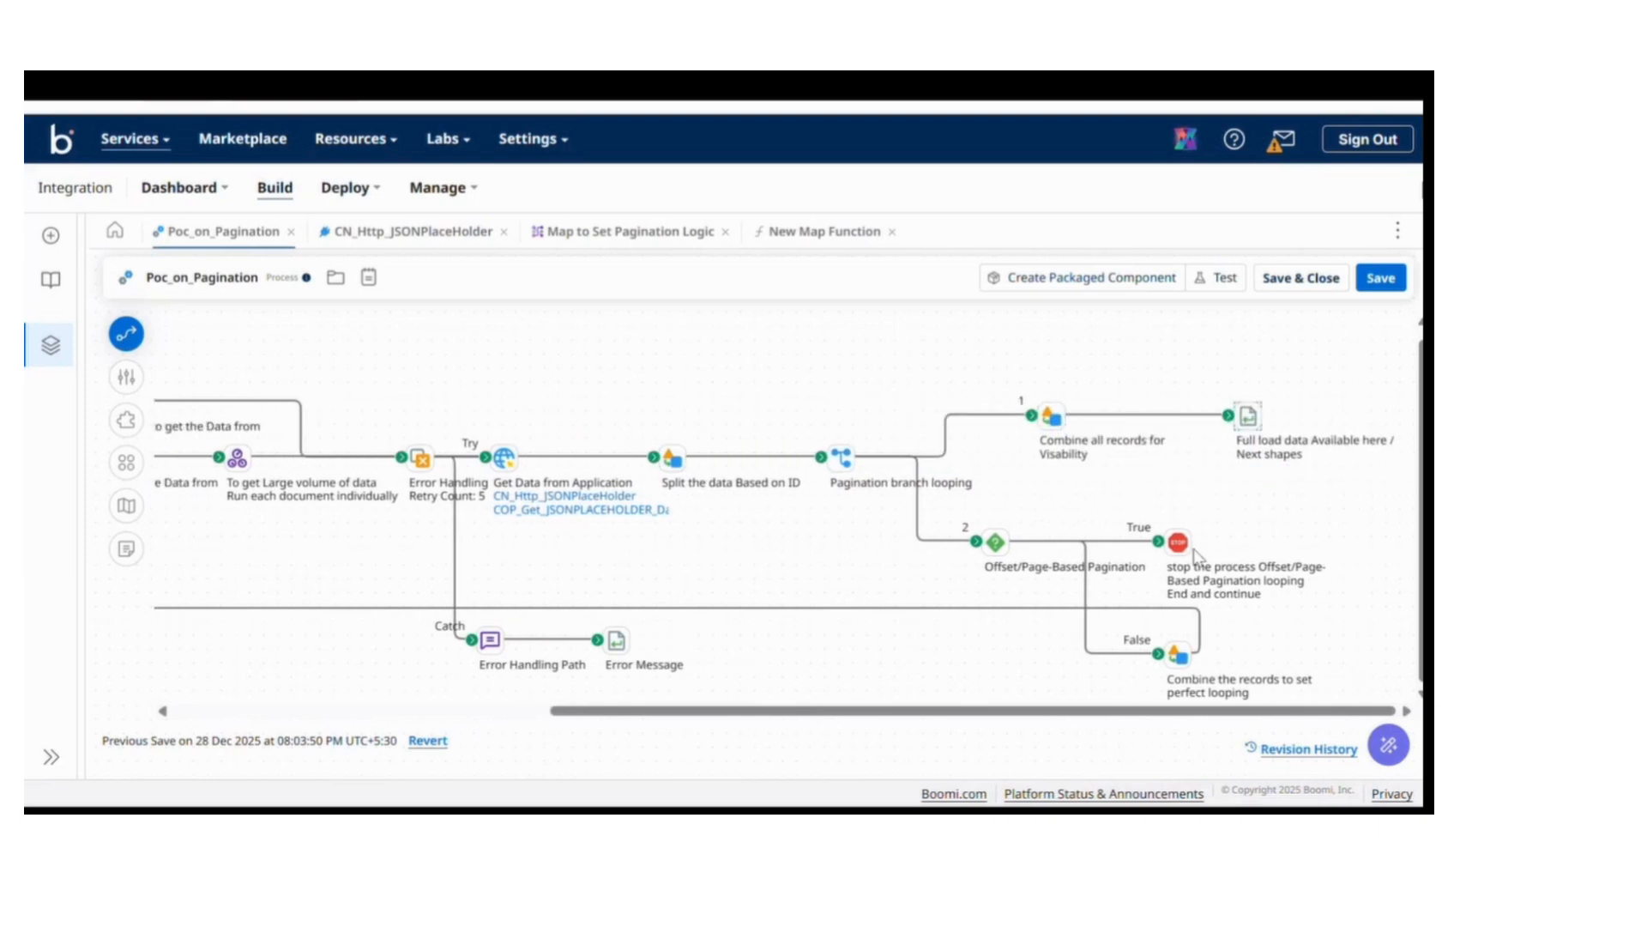
Examine the two compared values of the Offset/Page-Based Pagination decision step, recheck them and close its settings.
{"action": "double_click", "coordinate": [997, 537]}
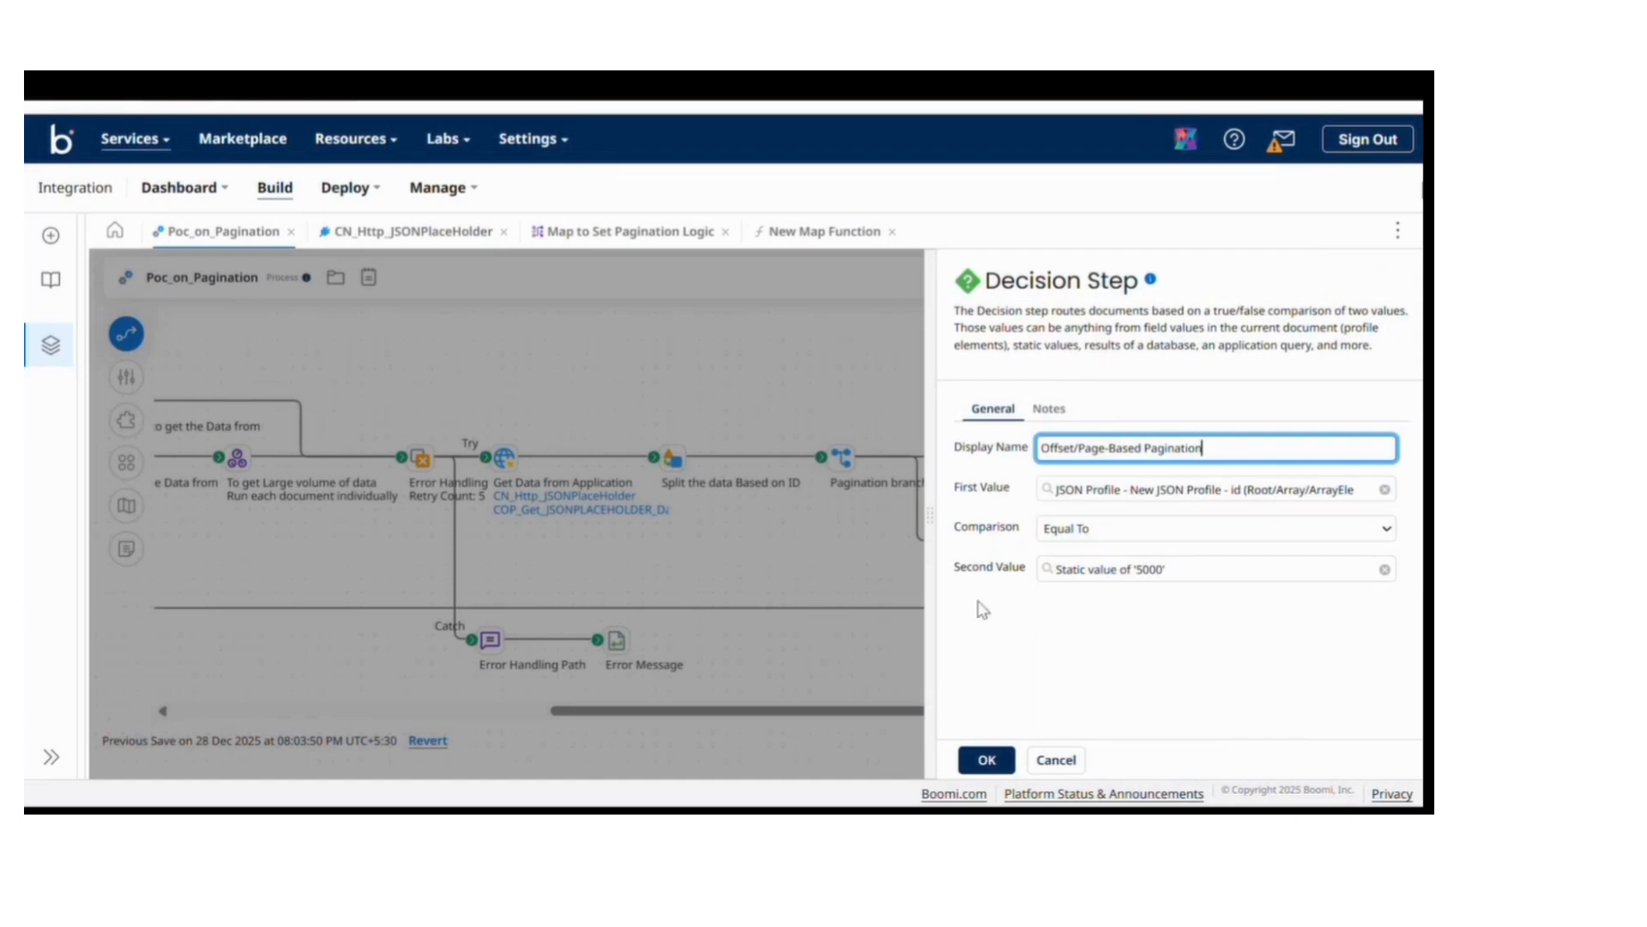
{"action": "left_click", "coordinate": [1057, 760]}
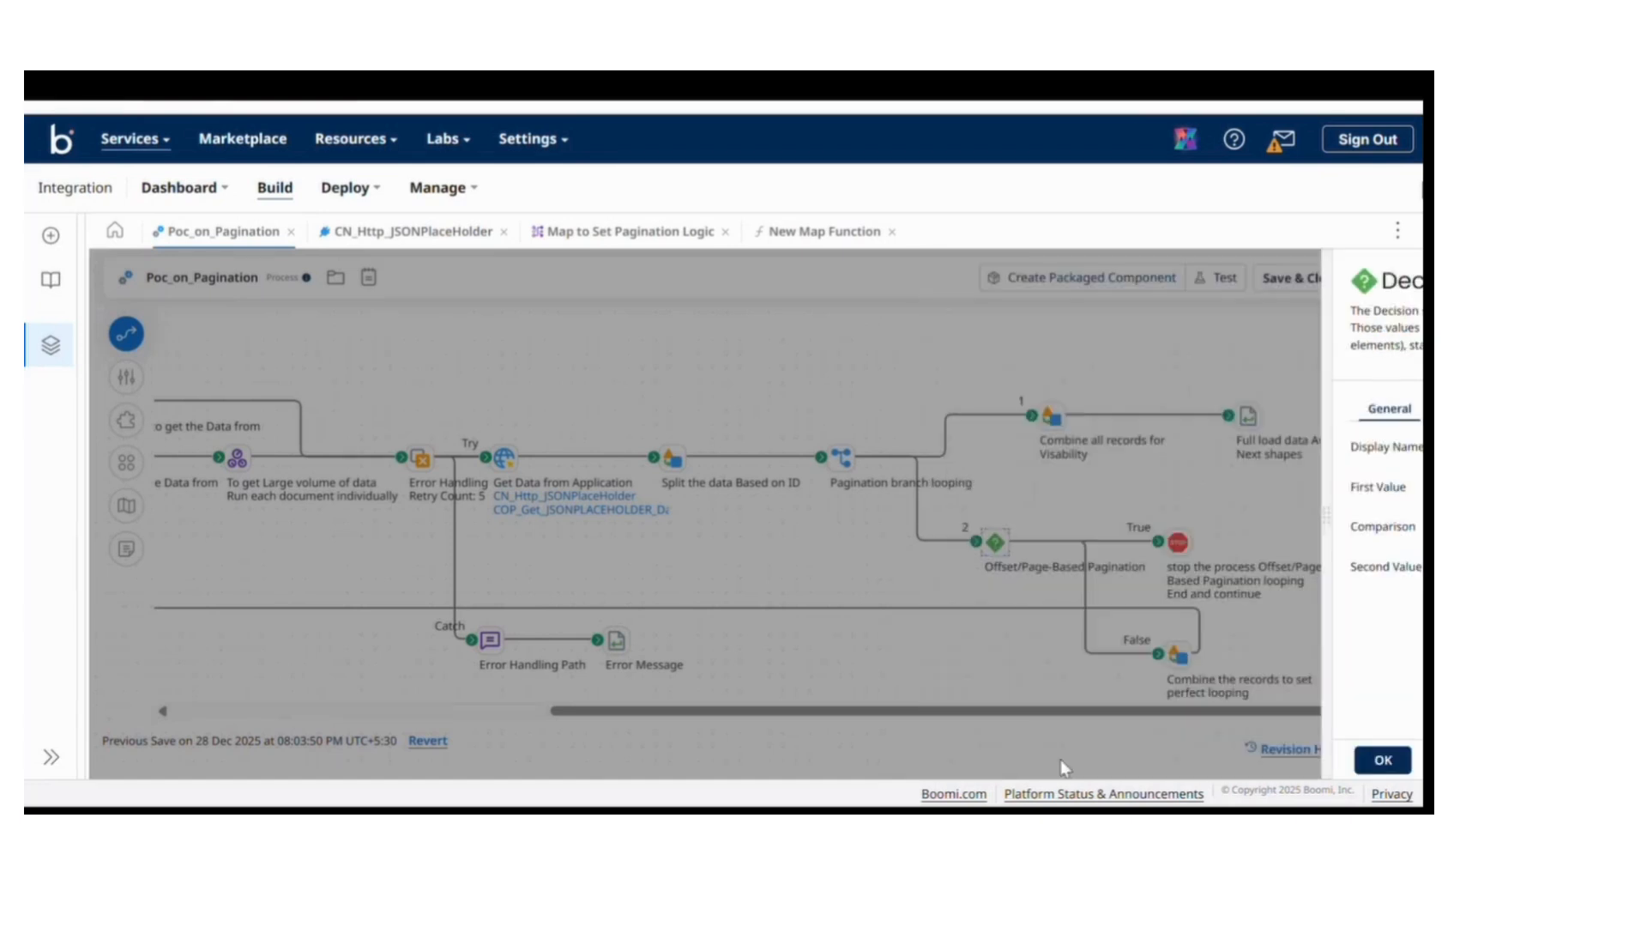
{"action": "mouse_move", "coordinate": [1000, 542]}
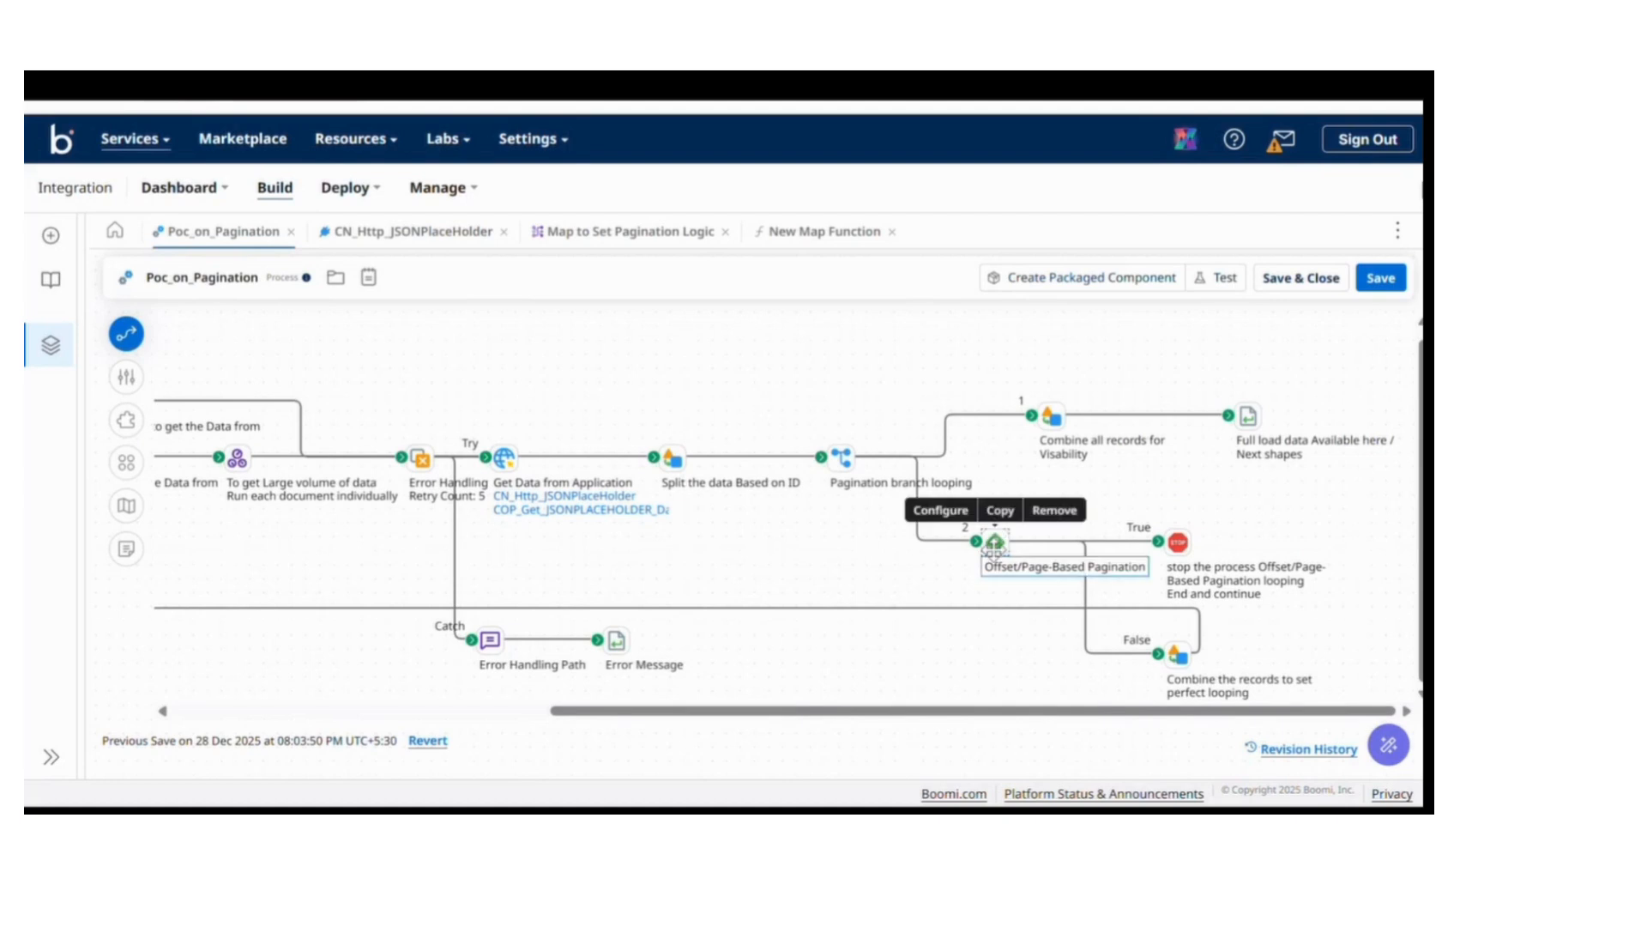
{"action": "mouse_move", "coordinate": [1021, 583]}
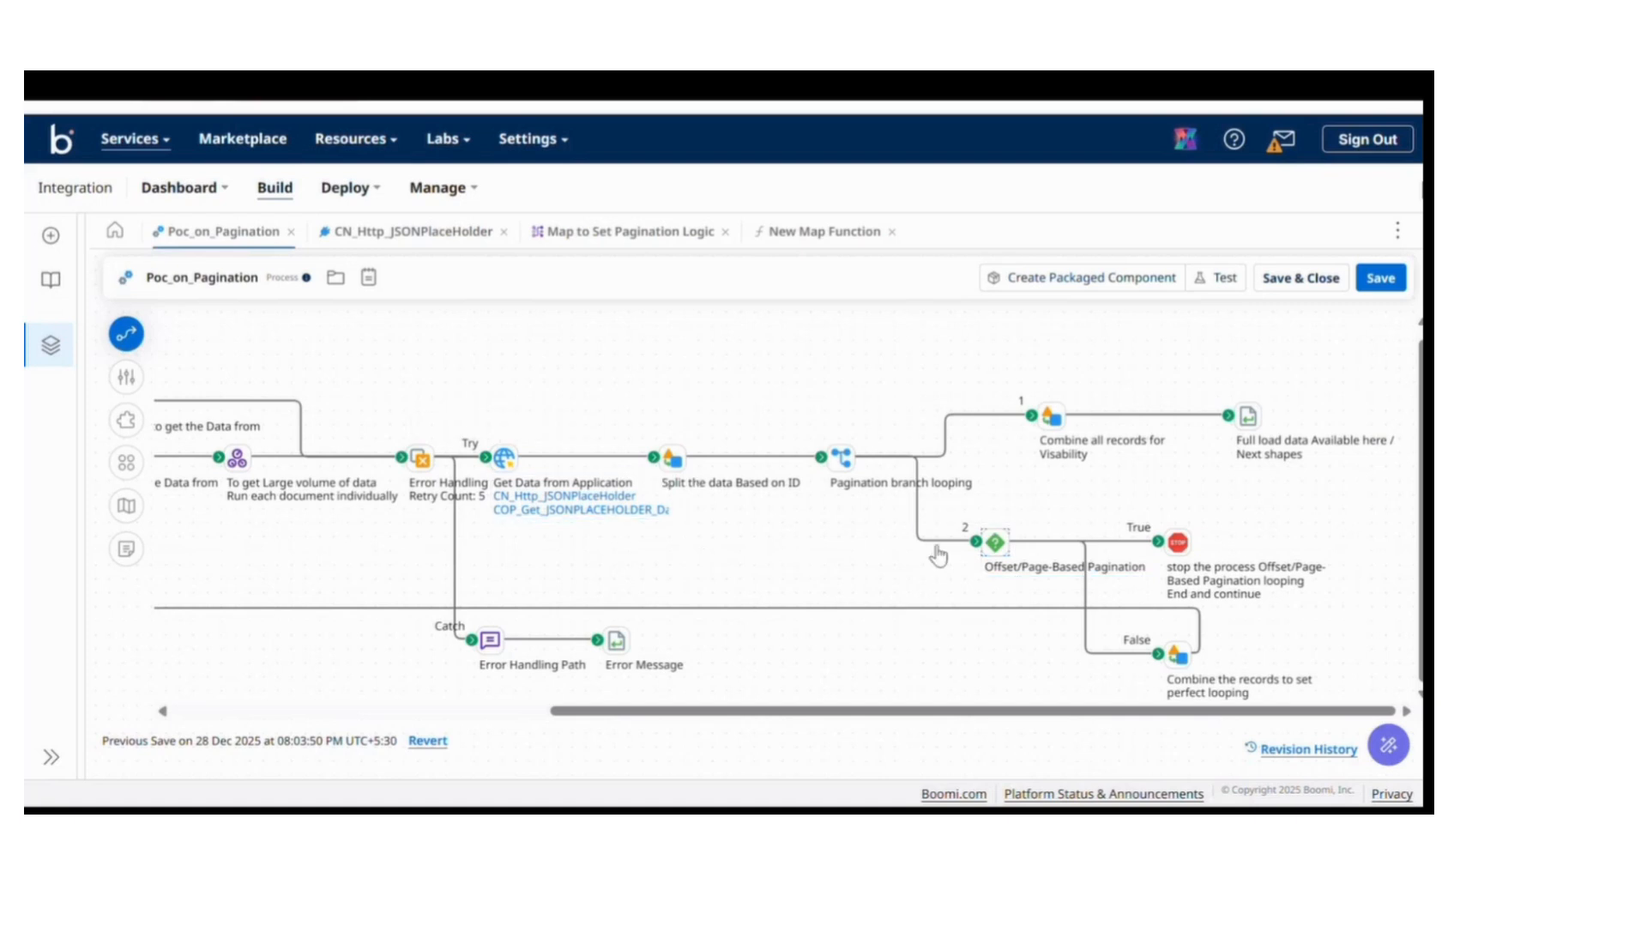
{"action": "left_click", "coordinate": [995, 541]}
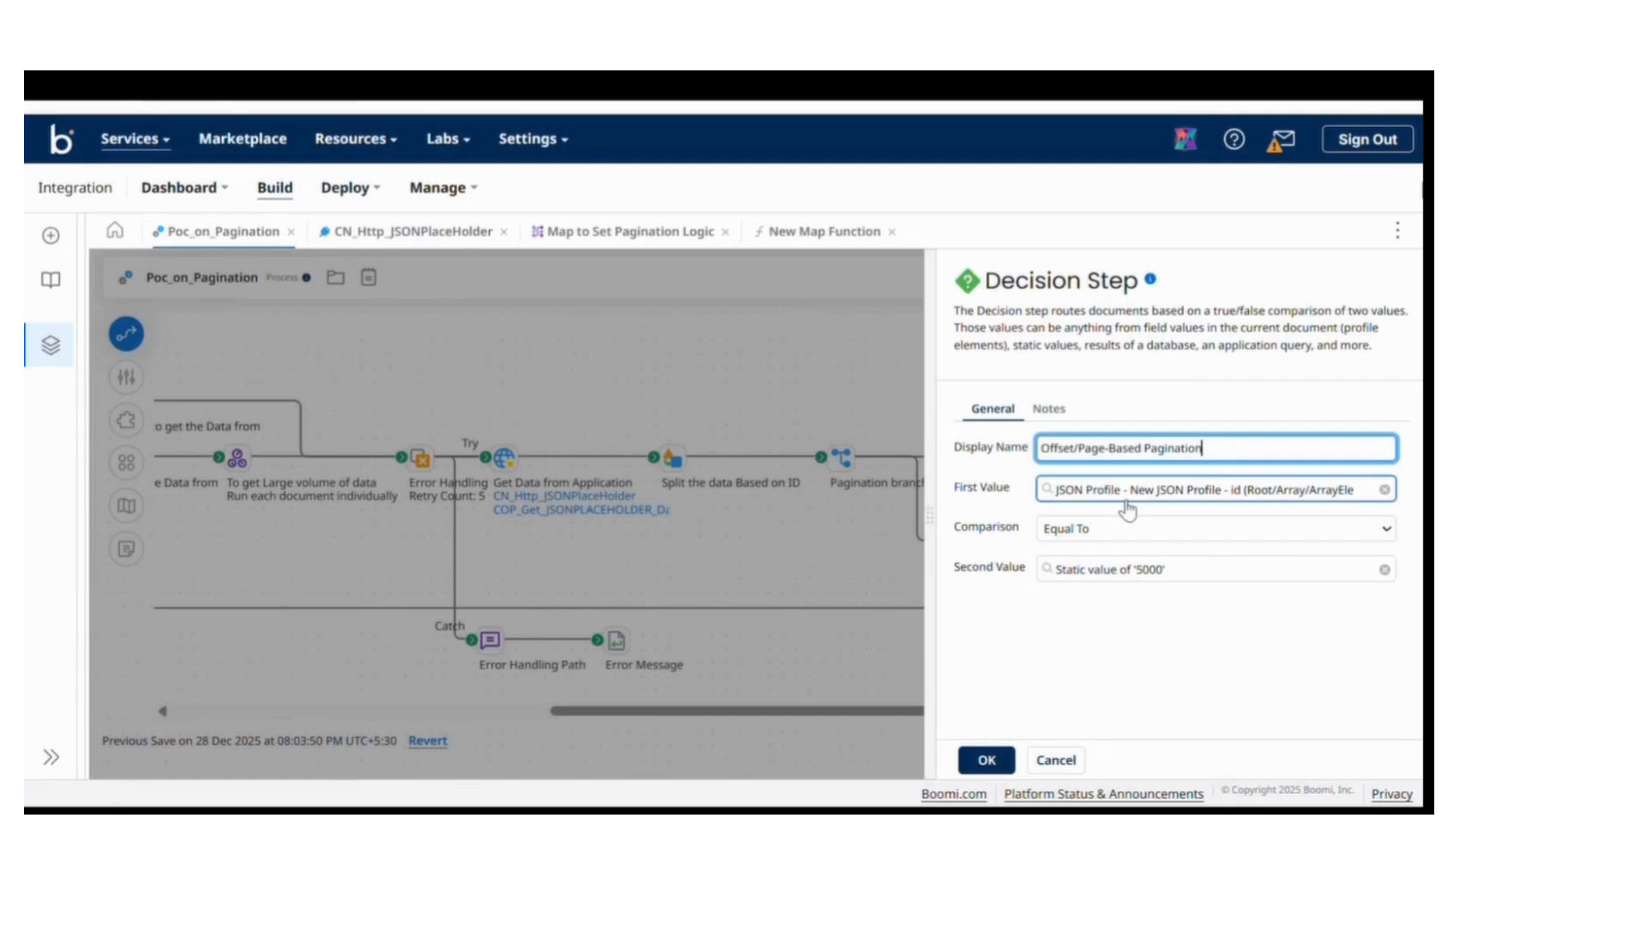
{"action": "left_click", "coordinate": [986, 759]}
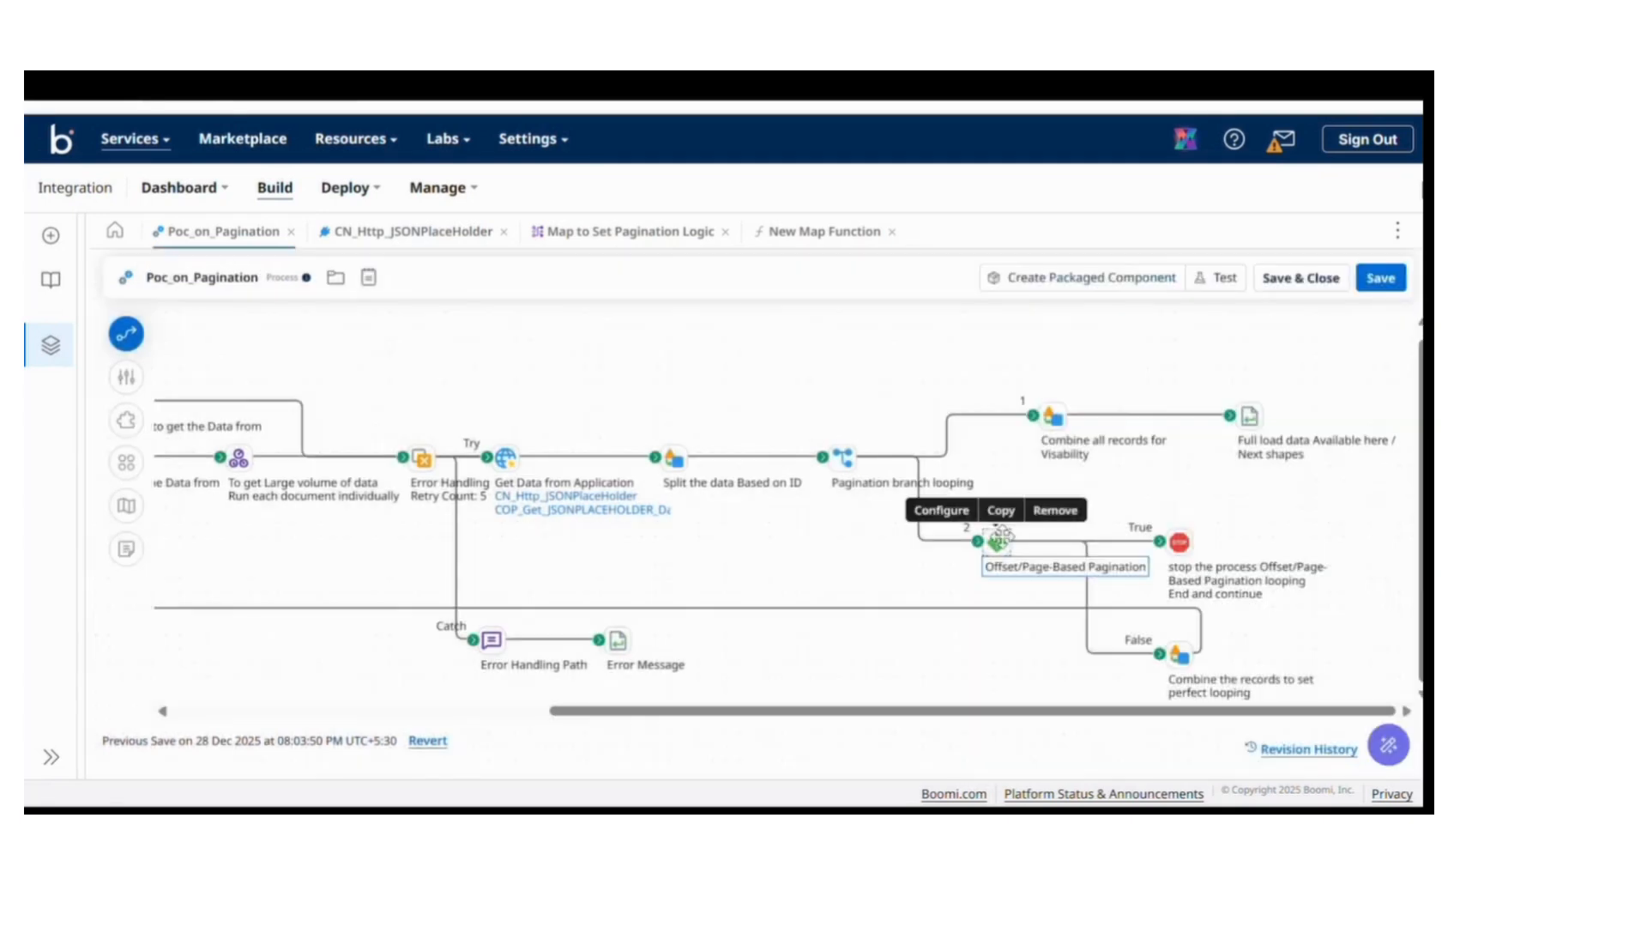
{"action": "mouse_move", "coordinate": [1002, 543]}
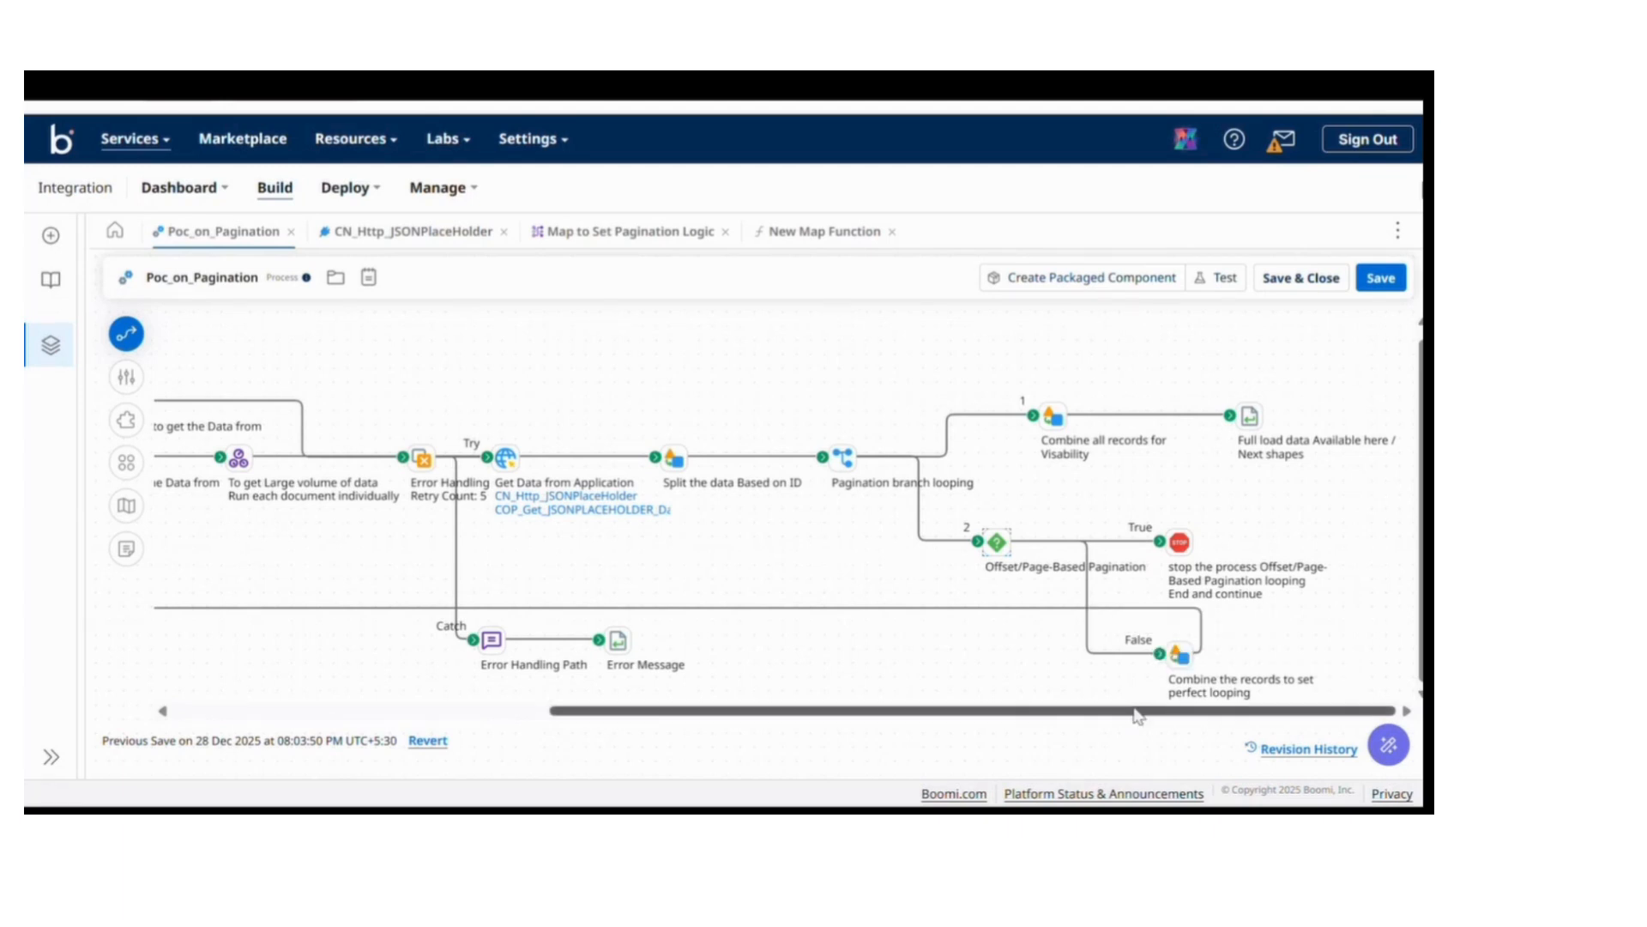
Trace the decision's False path through the combine step back to the dummy message step, then return to the pagination branch.
{"action": "left_click_drag", "start_coordinate": [1129, 712], "coordinate": [445, 612]}
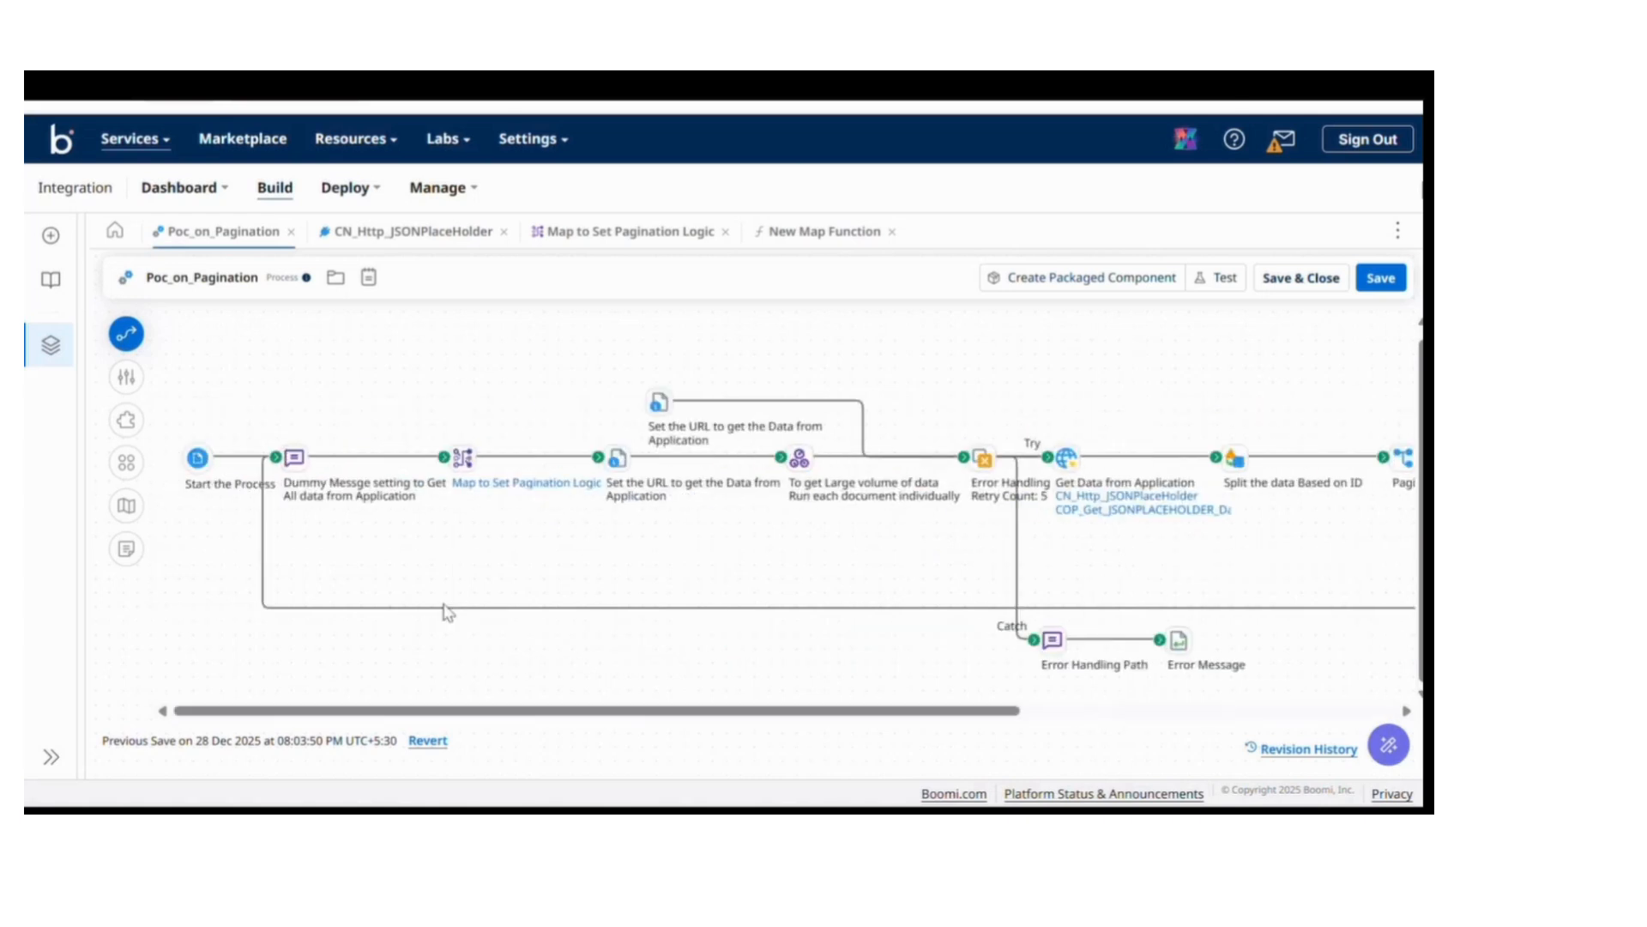
{"action": "left_click_drag", "start_coordinate": [941, 719], "coordinate": [1317, 714]}
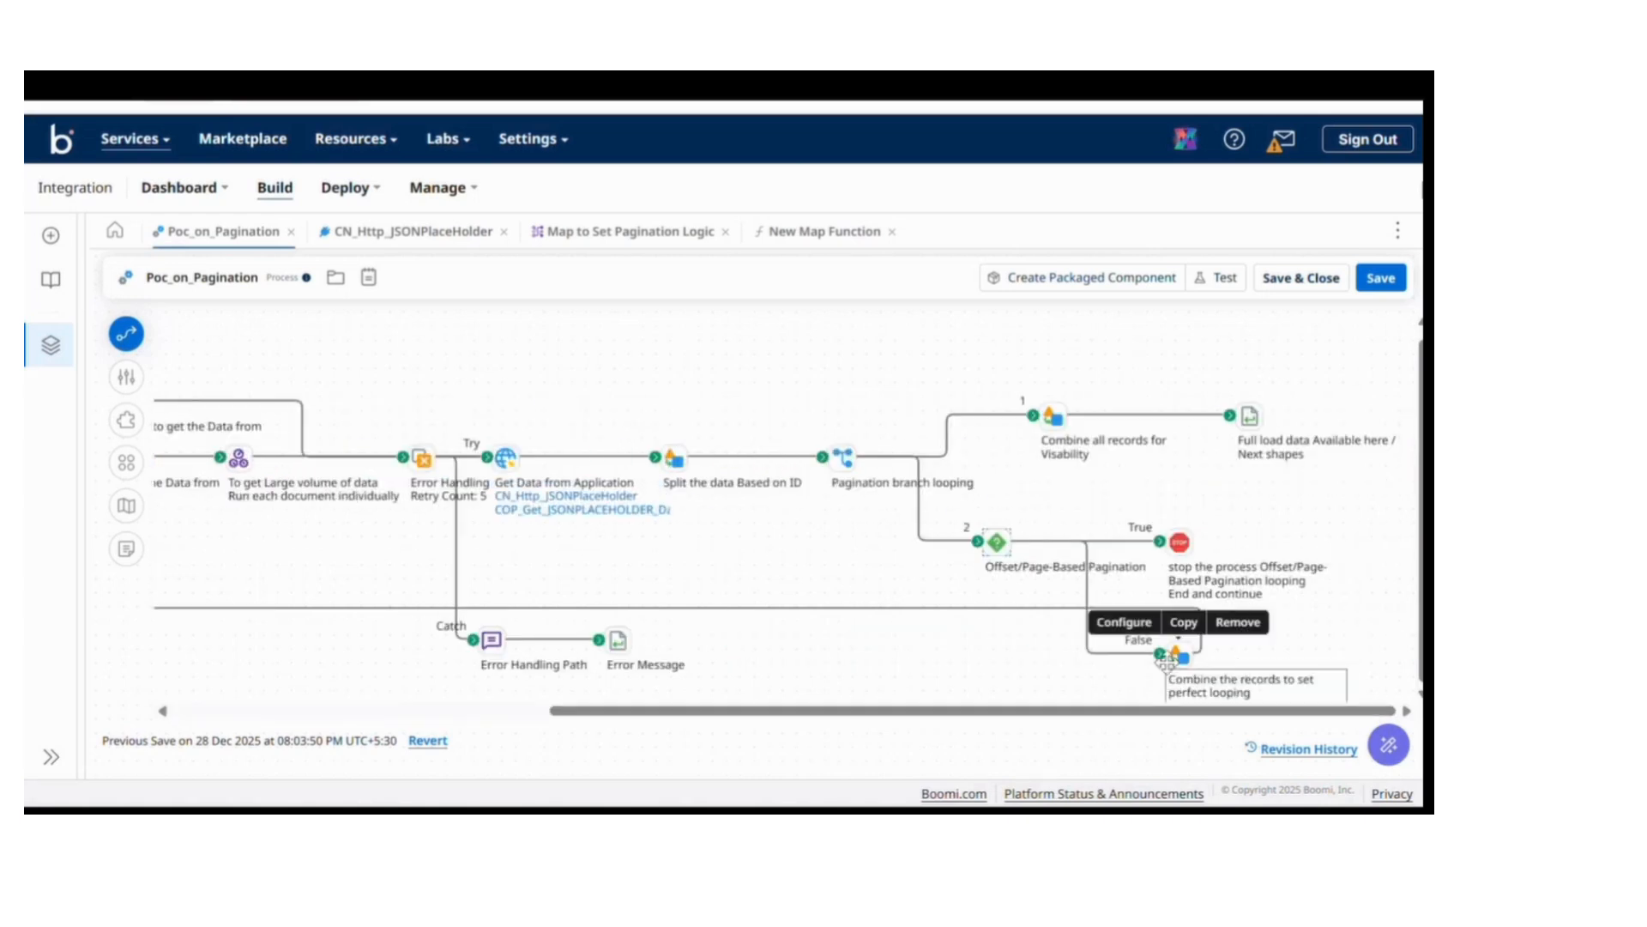
{"action": "left_click_drag", "start_coordinate": [1169, 725], "coordinate": [783, 743]}
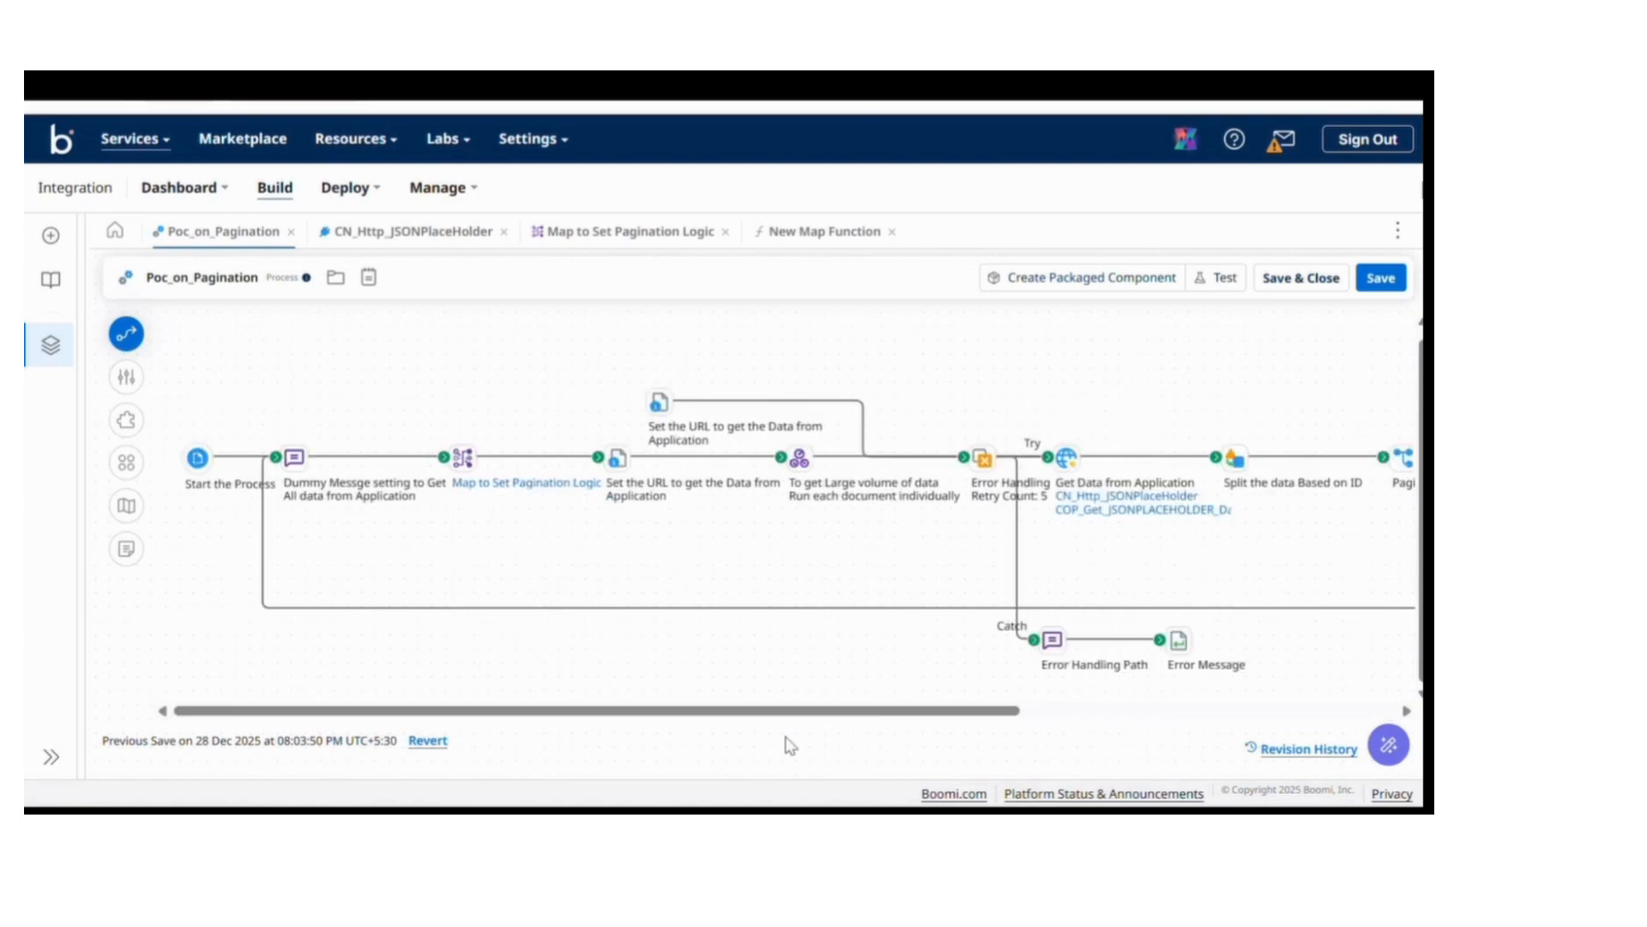
{"action": "mouse_move", "coordinate": [290, 448]}
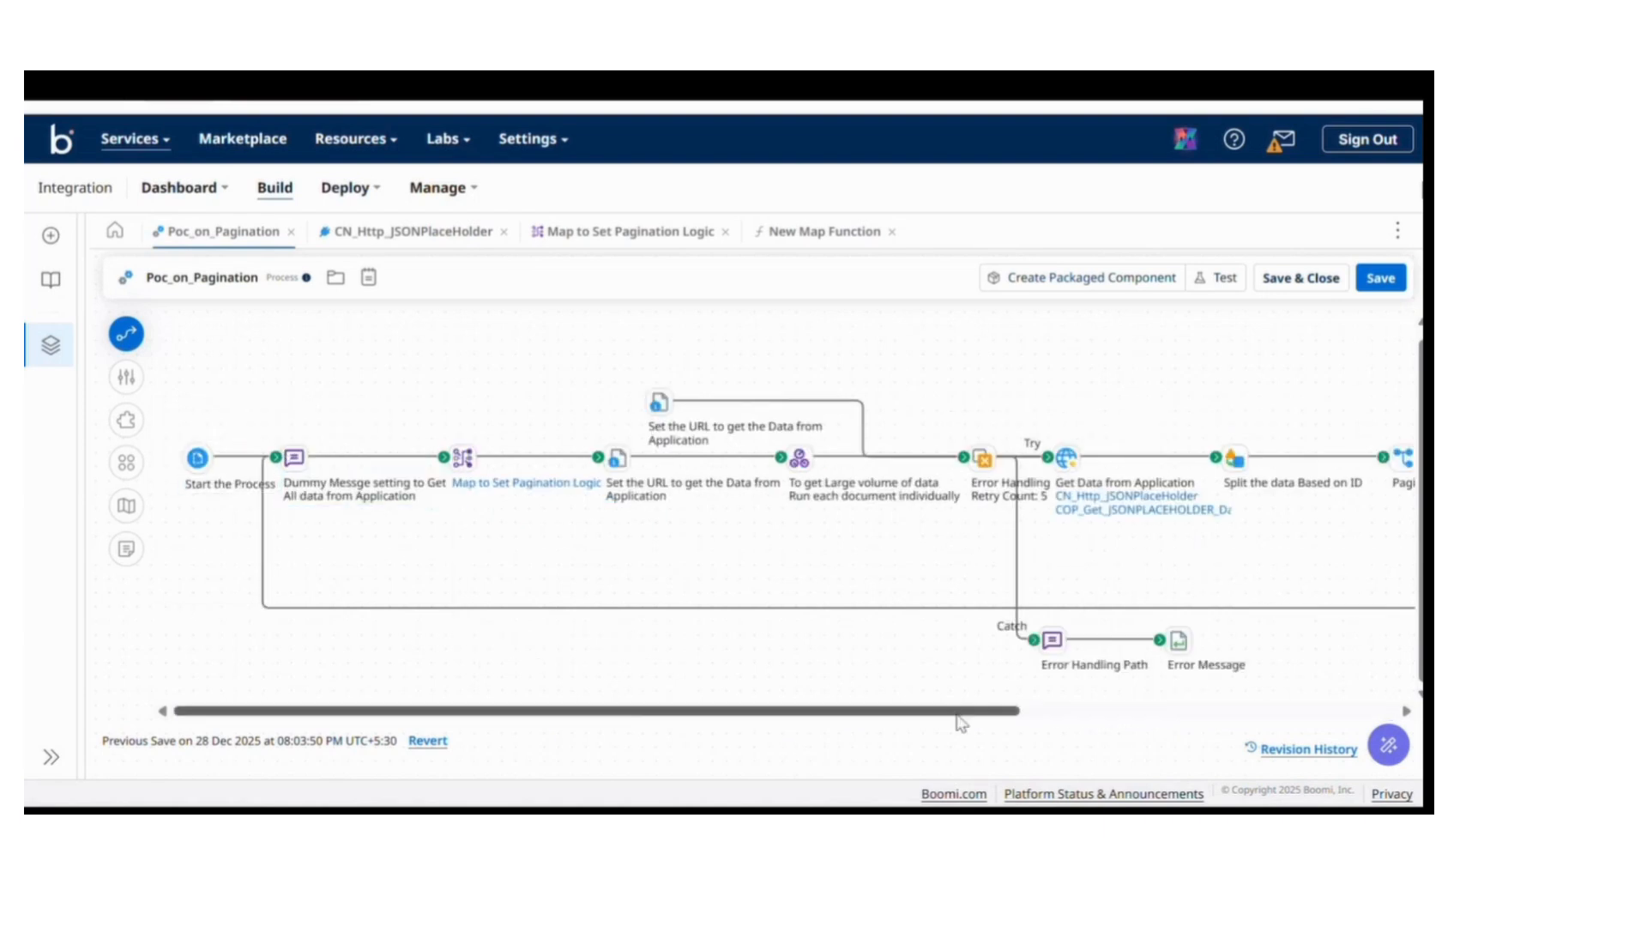
{"action": "left_click_drag", "start_coordinate": [963, 719], "coordinate": [1315, 717]}
{"action": "mouse_move", "coordinate": [871, 491]}
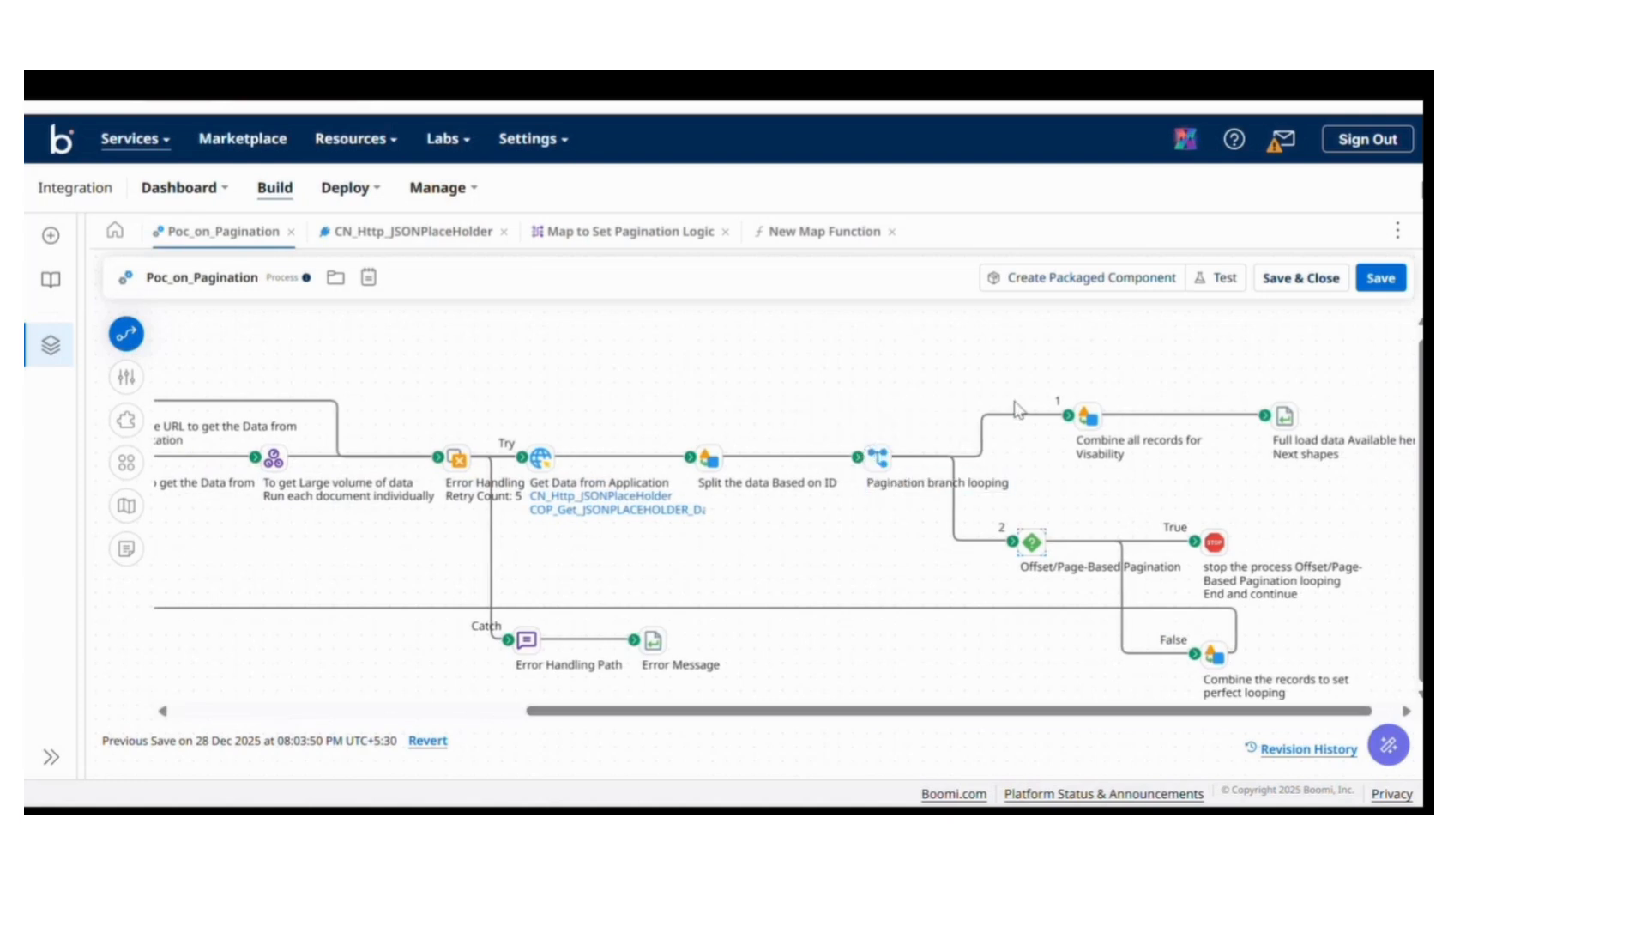
Select the two steps on branch 1 to point them out and review the flow from the dummy message to the branch.
{"action": "left_click_drag", "start_coordinate": [1011, 349], "coordinate": [1405, 482]}
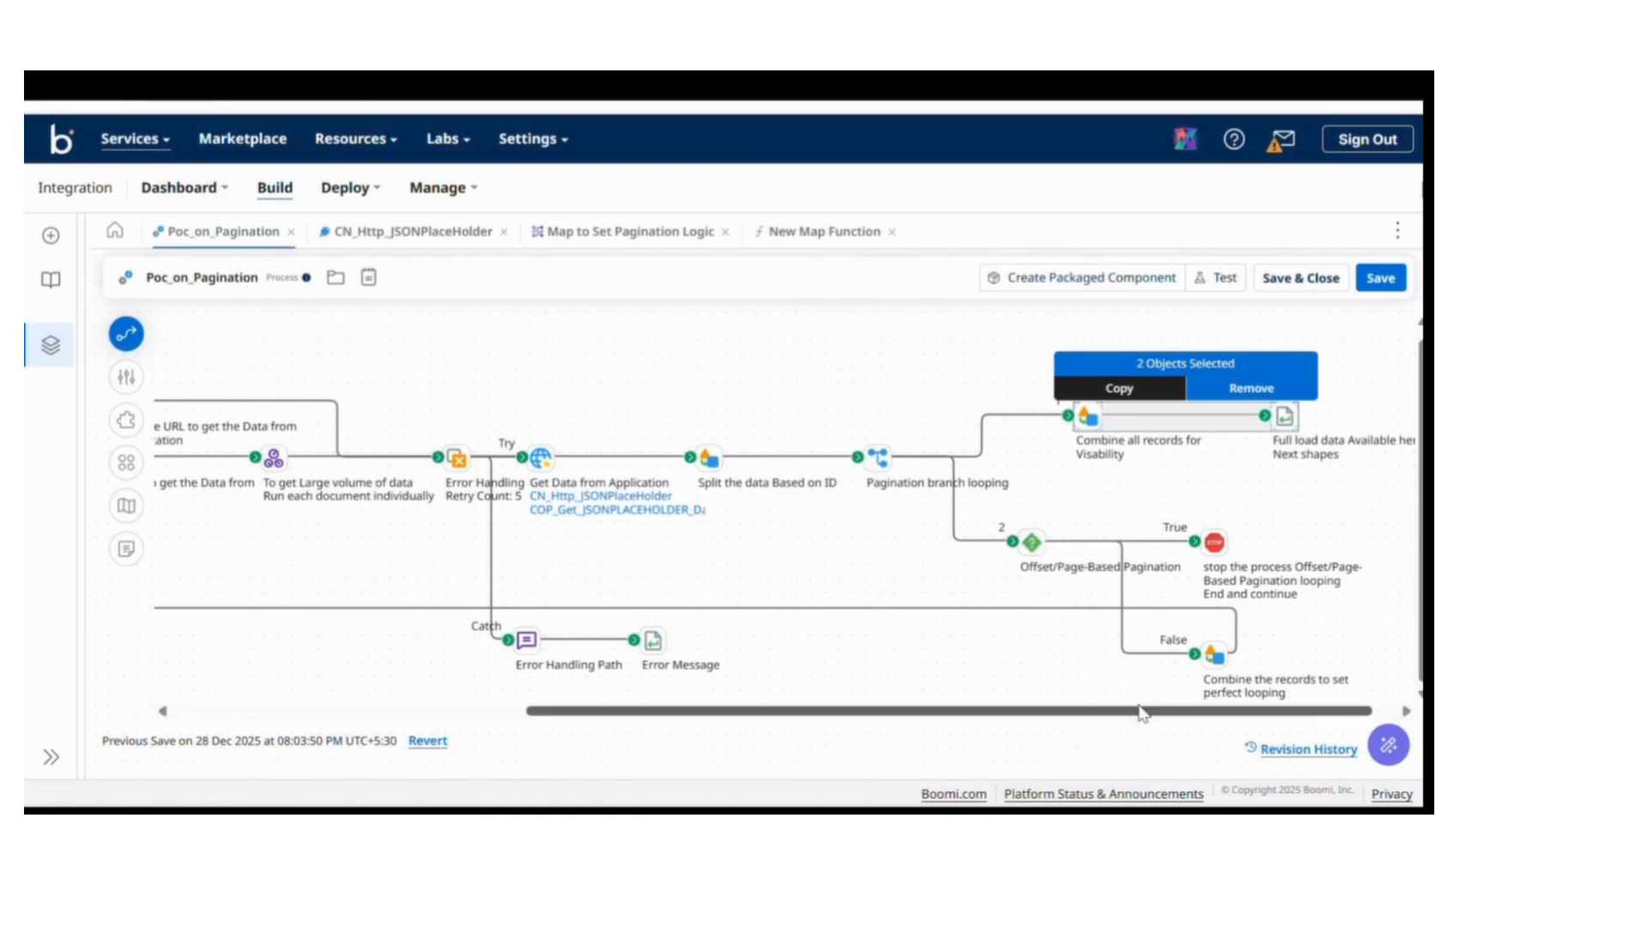
{"action": "left_click_drag", "start_coordinate": [1141, 710], "coordinate": [867, 724]}
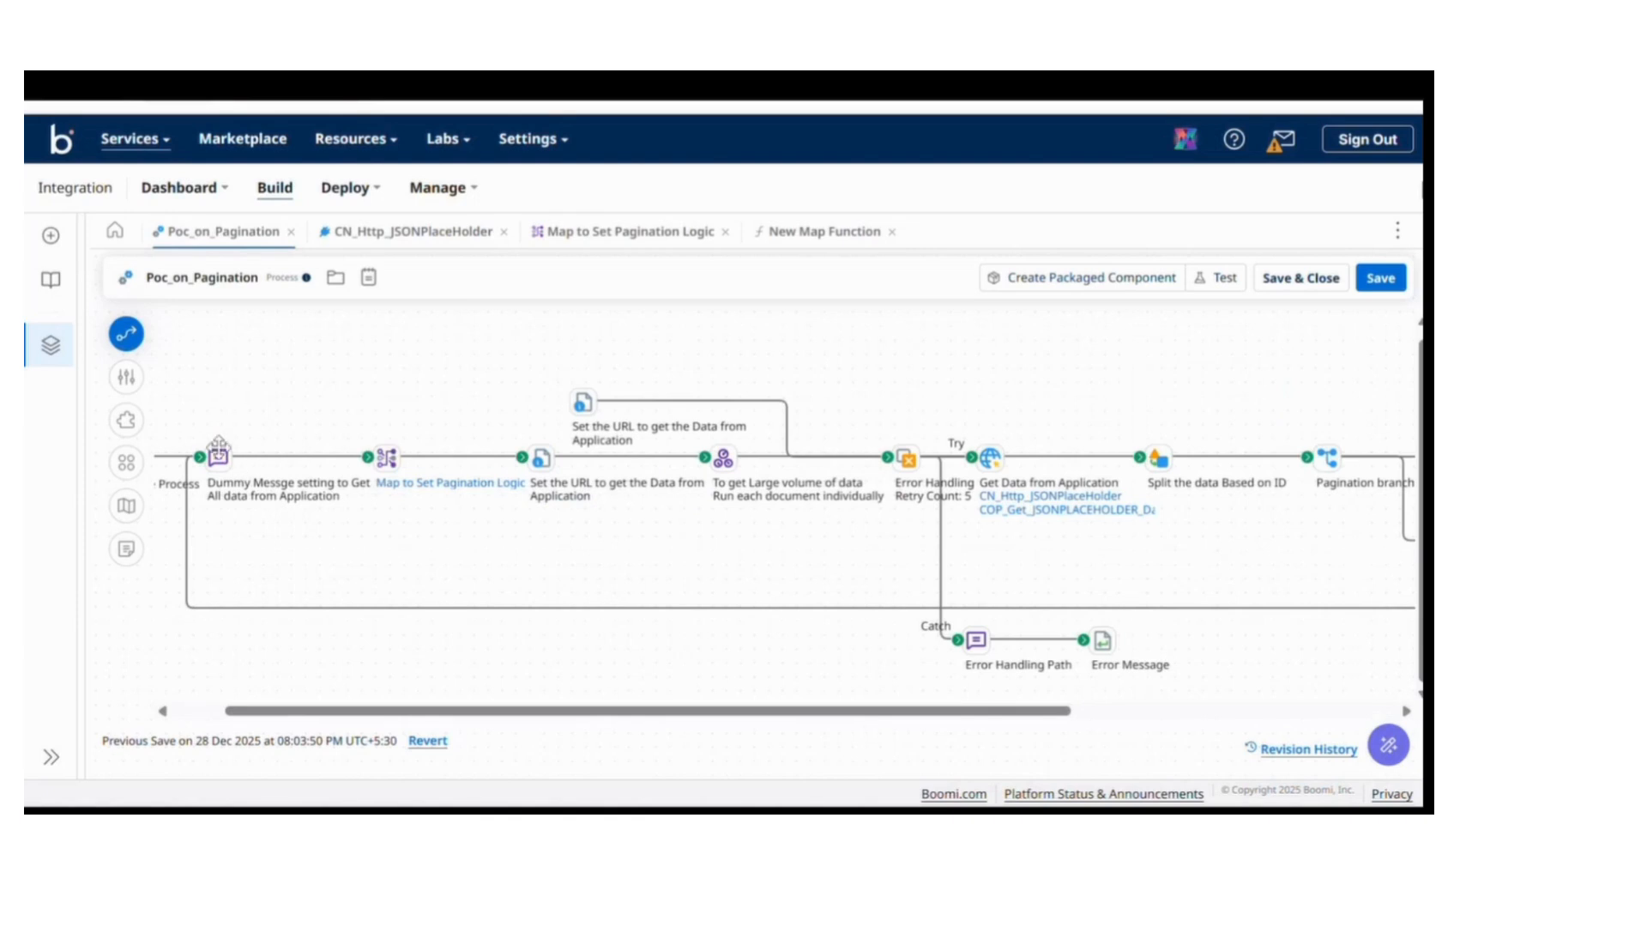
{"action": "left_click_drag", "start_coordinate": [722, 710], "coordinate": [1046, 706]}
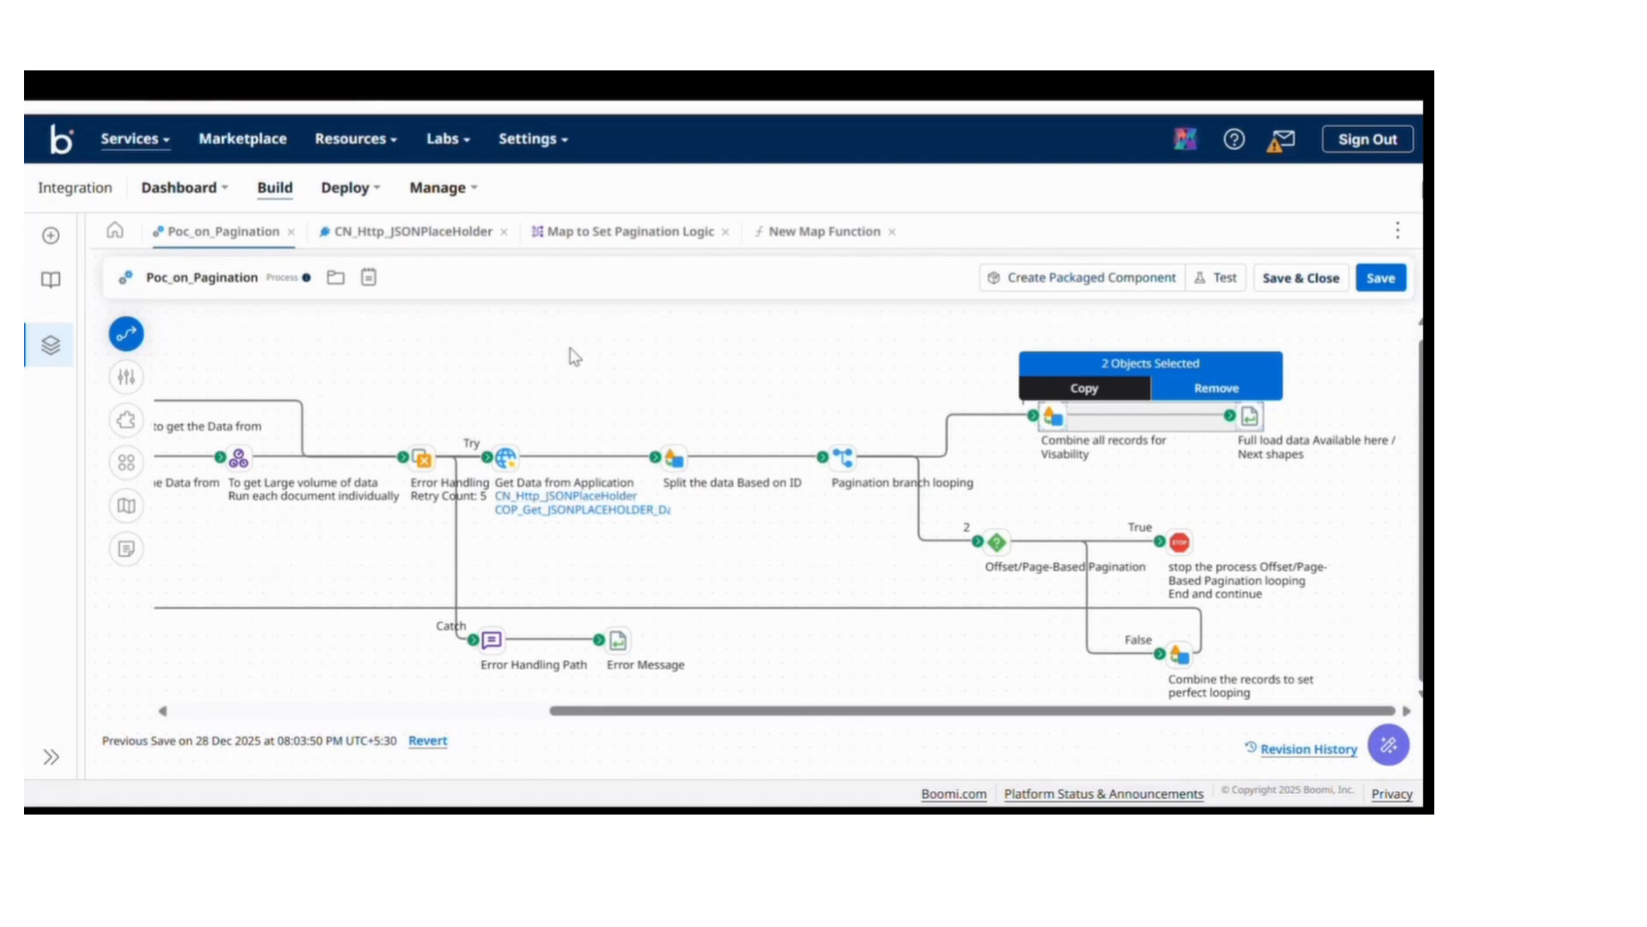
Return to the pagination map at the start of the flow and review the math steps in New Map Function.
{"action": "left_click_drag", "start_coordinate": [1152, 710], "coordinate": [775, 757]}
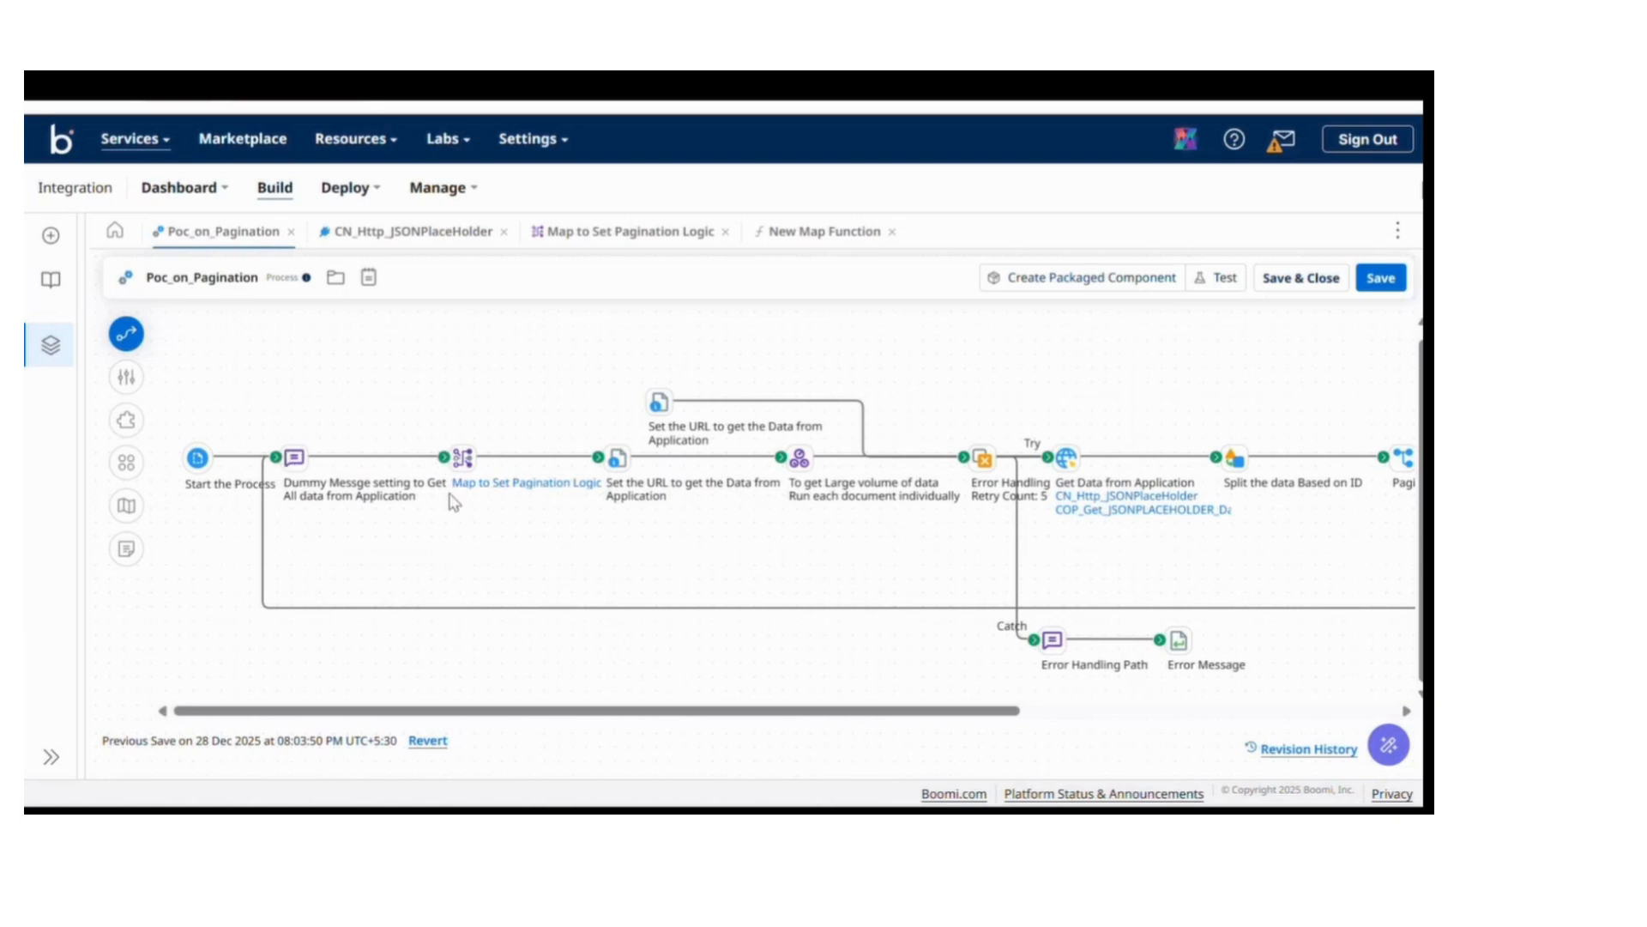
{"action": "left_click", "coordinate": [491, 485]}
{"action": "left_click", "coordinate": [854, 229]}
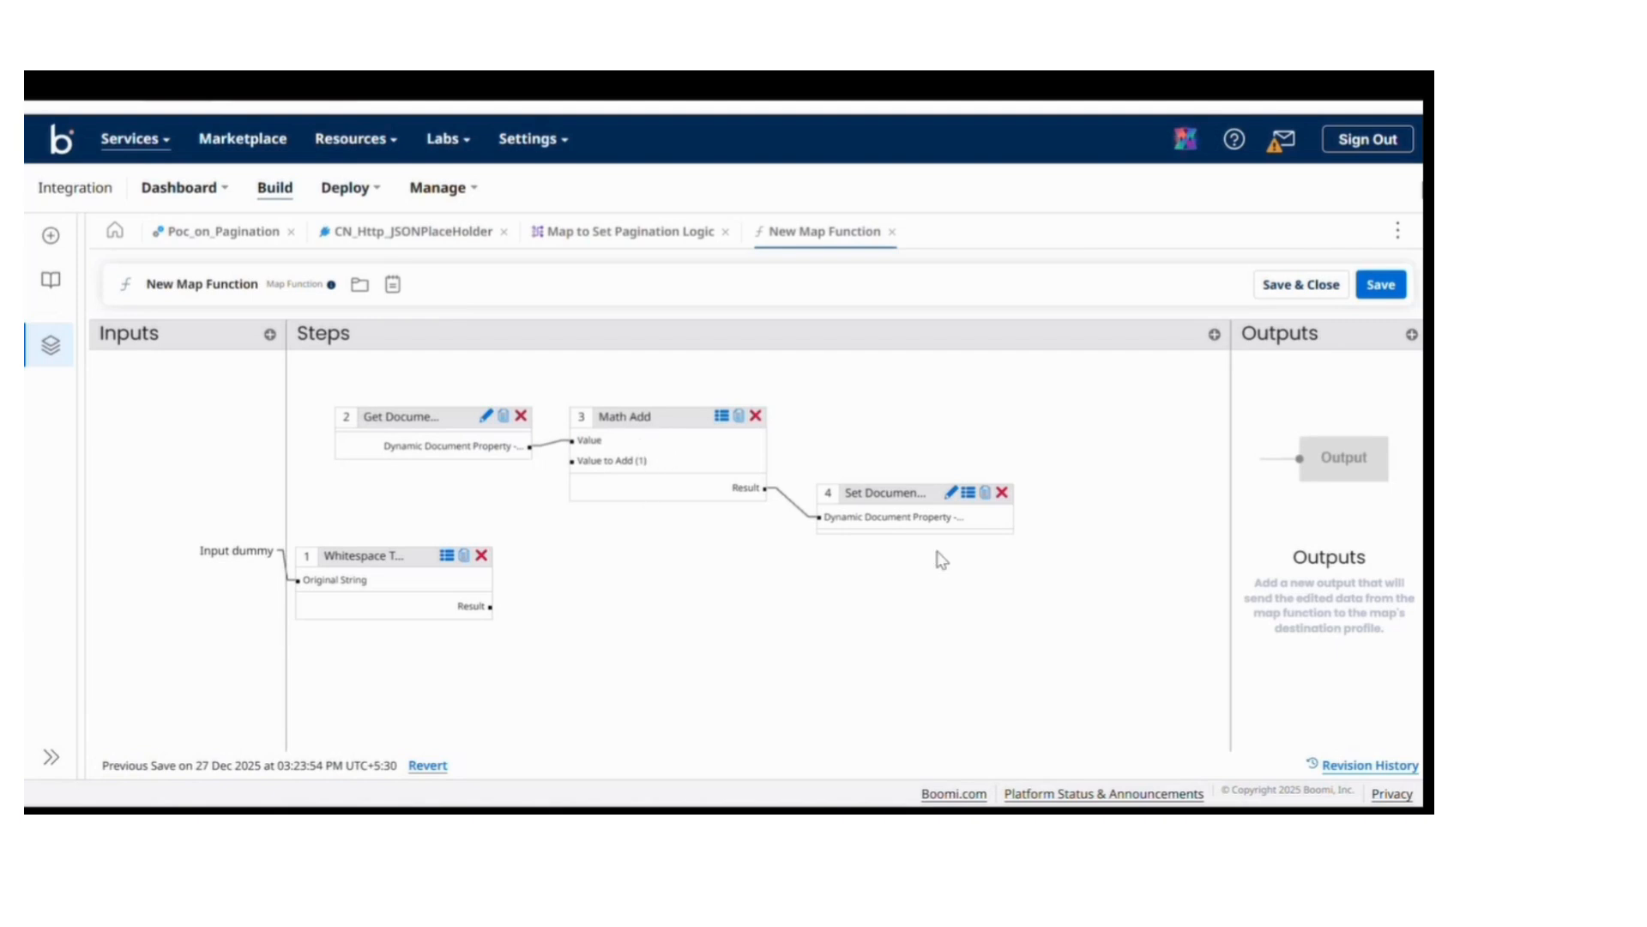
Return to the Poc_on_Pagination process and view the photos property values in the URL step after the map.
{"action": "left_click", "coordinate": [206, 233]}
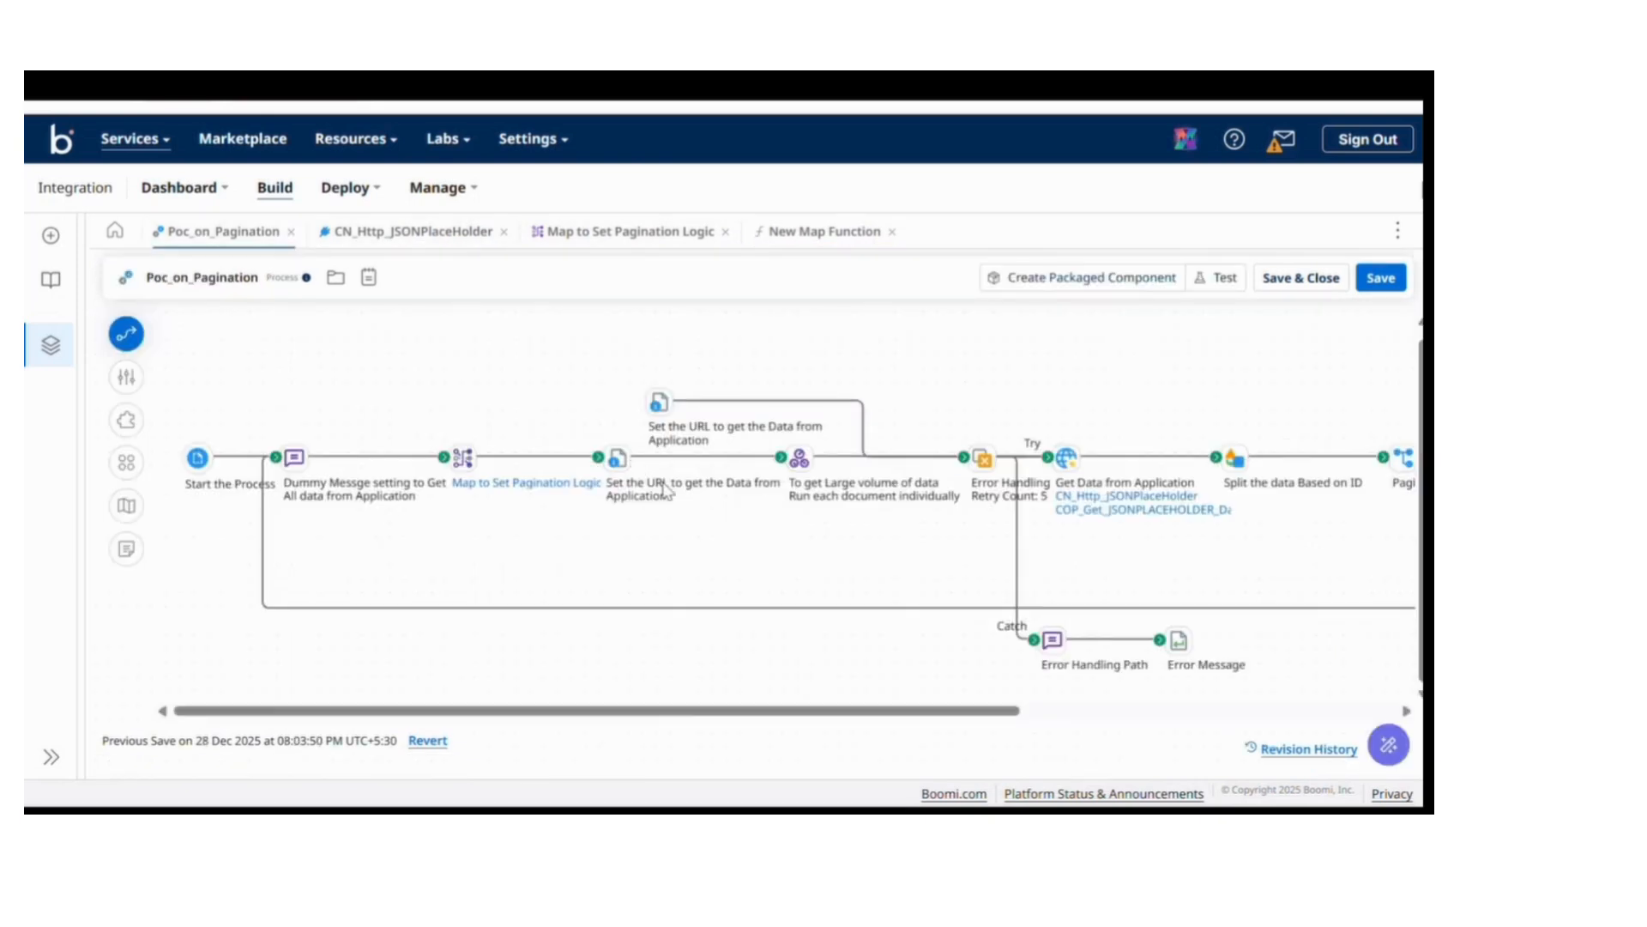
{"action": "left_click", "coordinate": [617, 458]}
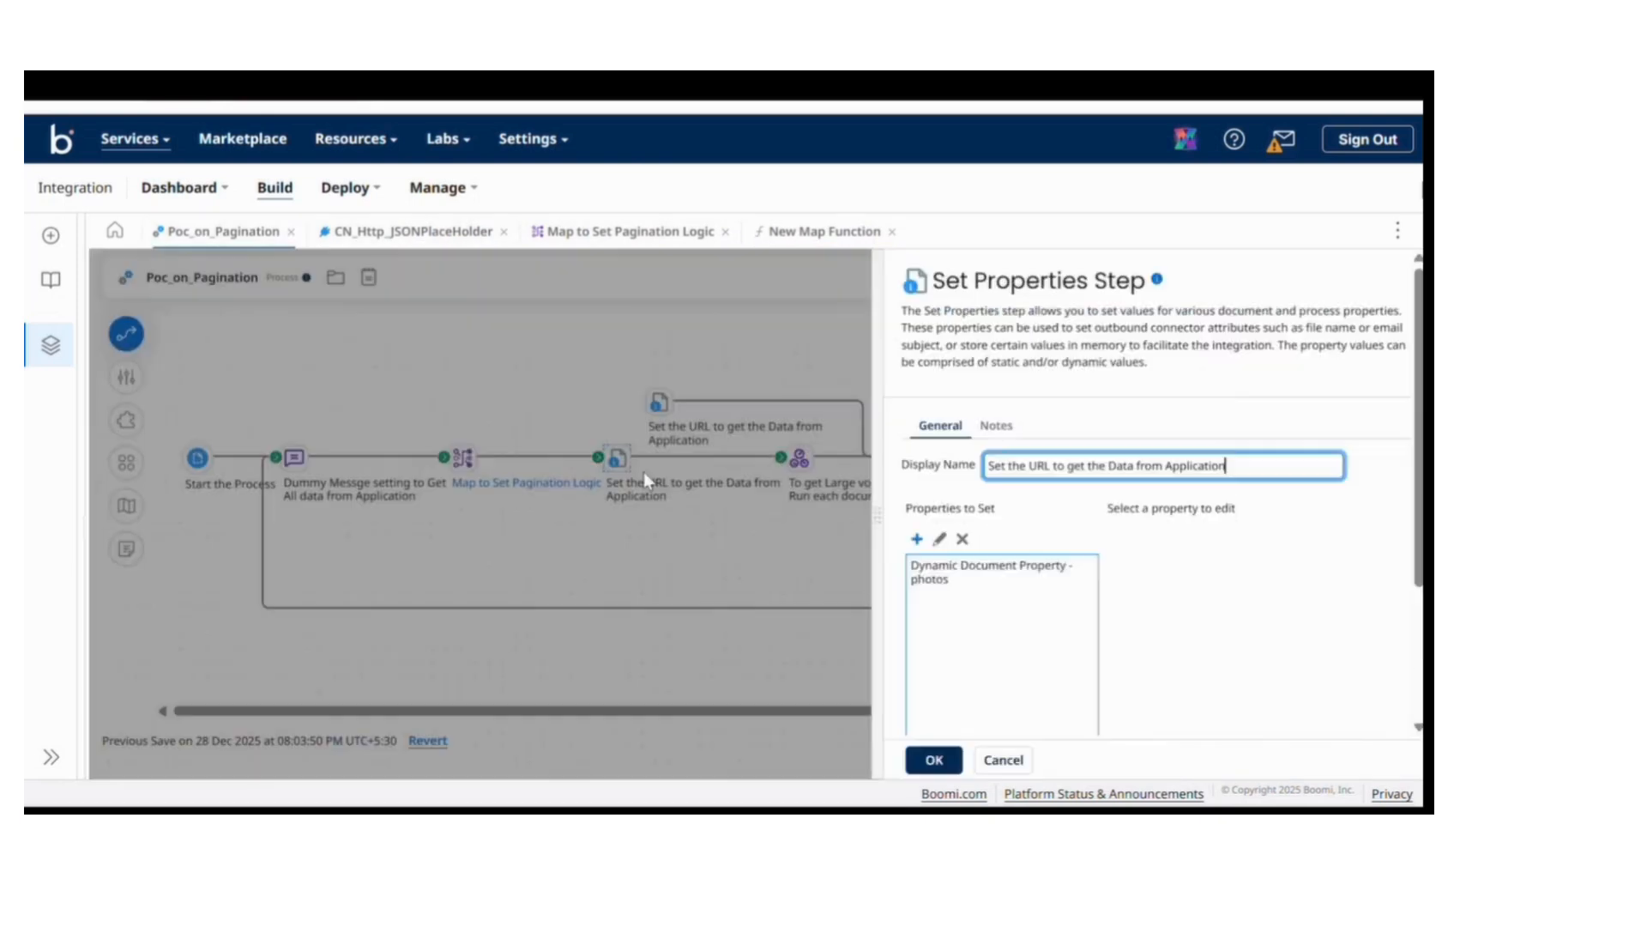
{"action": "left_click", "coordinate": [935, 565]}
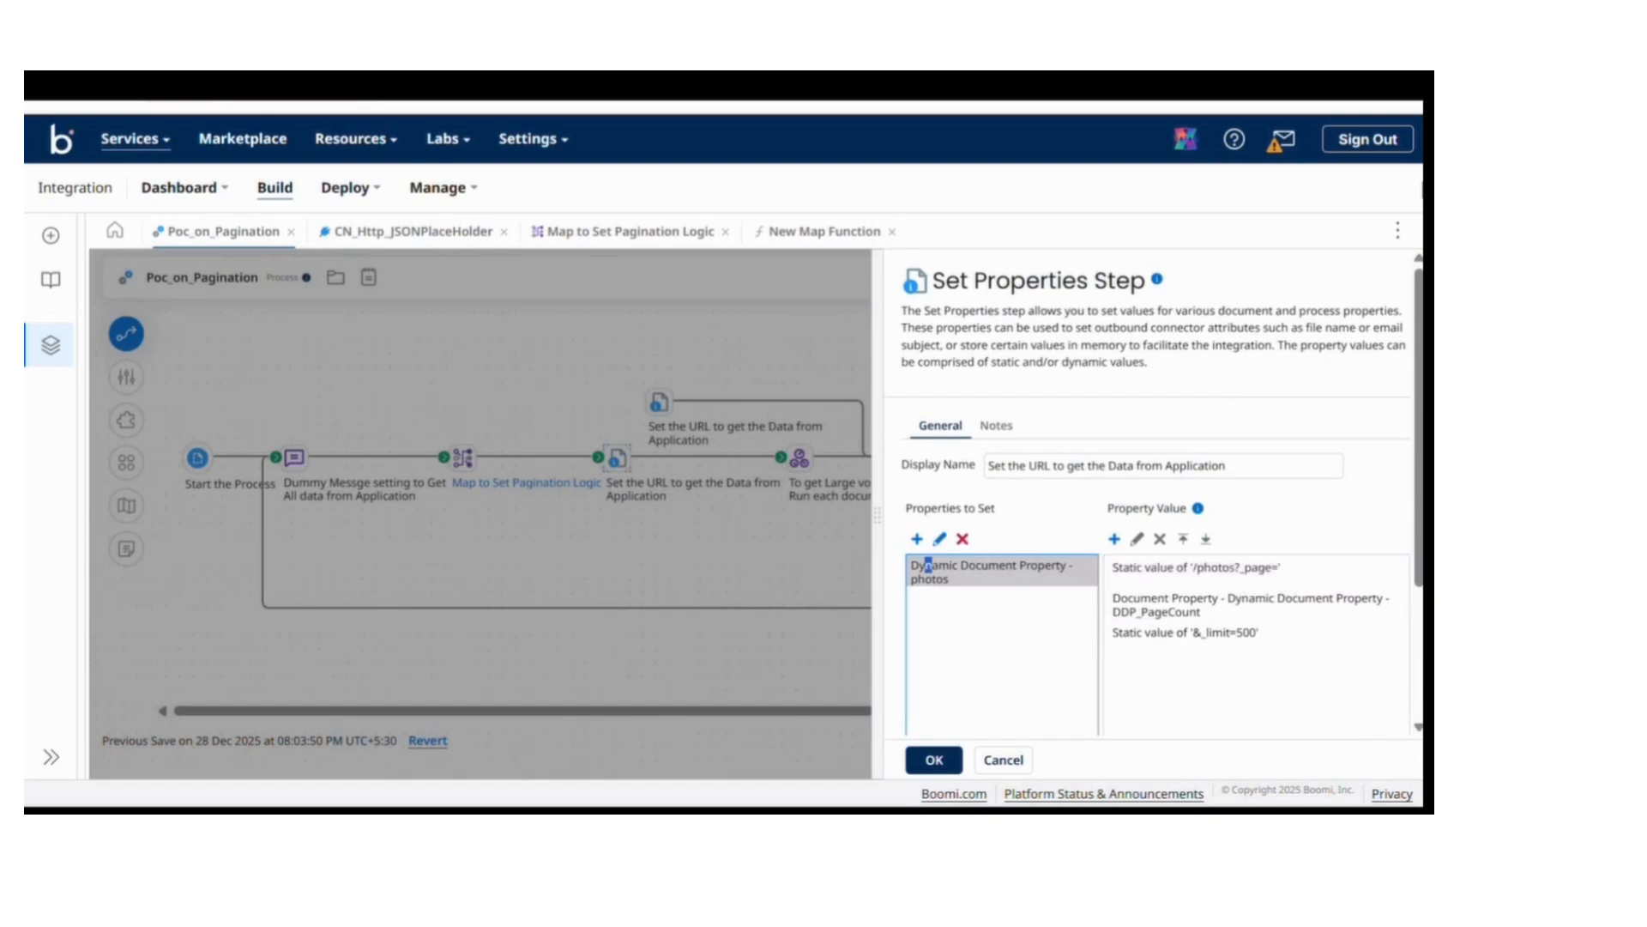
Switch to the text editor and compare the page numbers in the three JSONPlaceholder photos URLs.
{"action": "key", "text": "alt+Tab"}
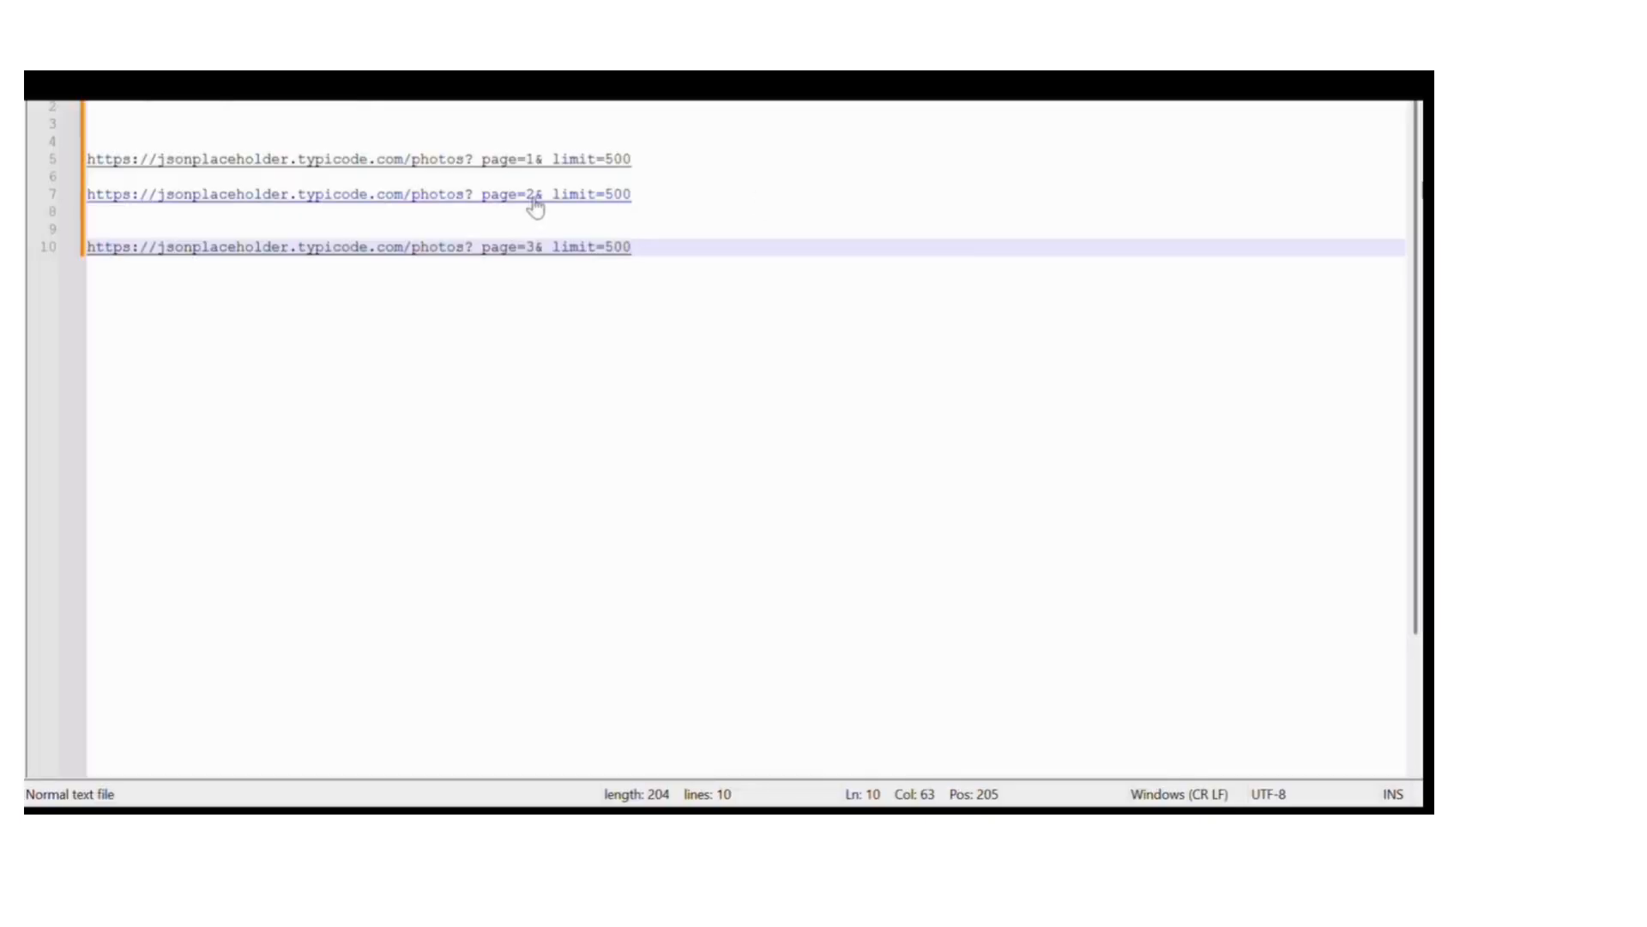
{"action": "left_click_drag", "start_coordinate": [536, 203], "coordinate": [528, 203]}
{"action": "left_click", "coordinate": [709, 195]}
{"action": "left_click_drag", "start_coordinate": [691, 275], "coordinate": [54, 145]}
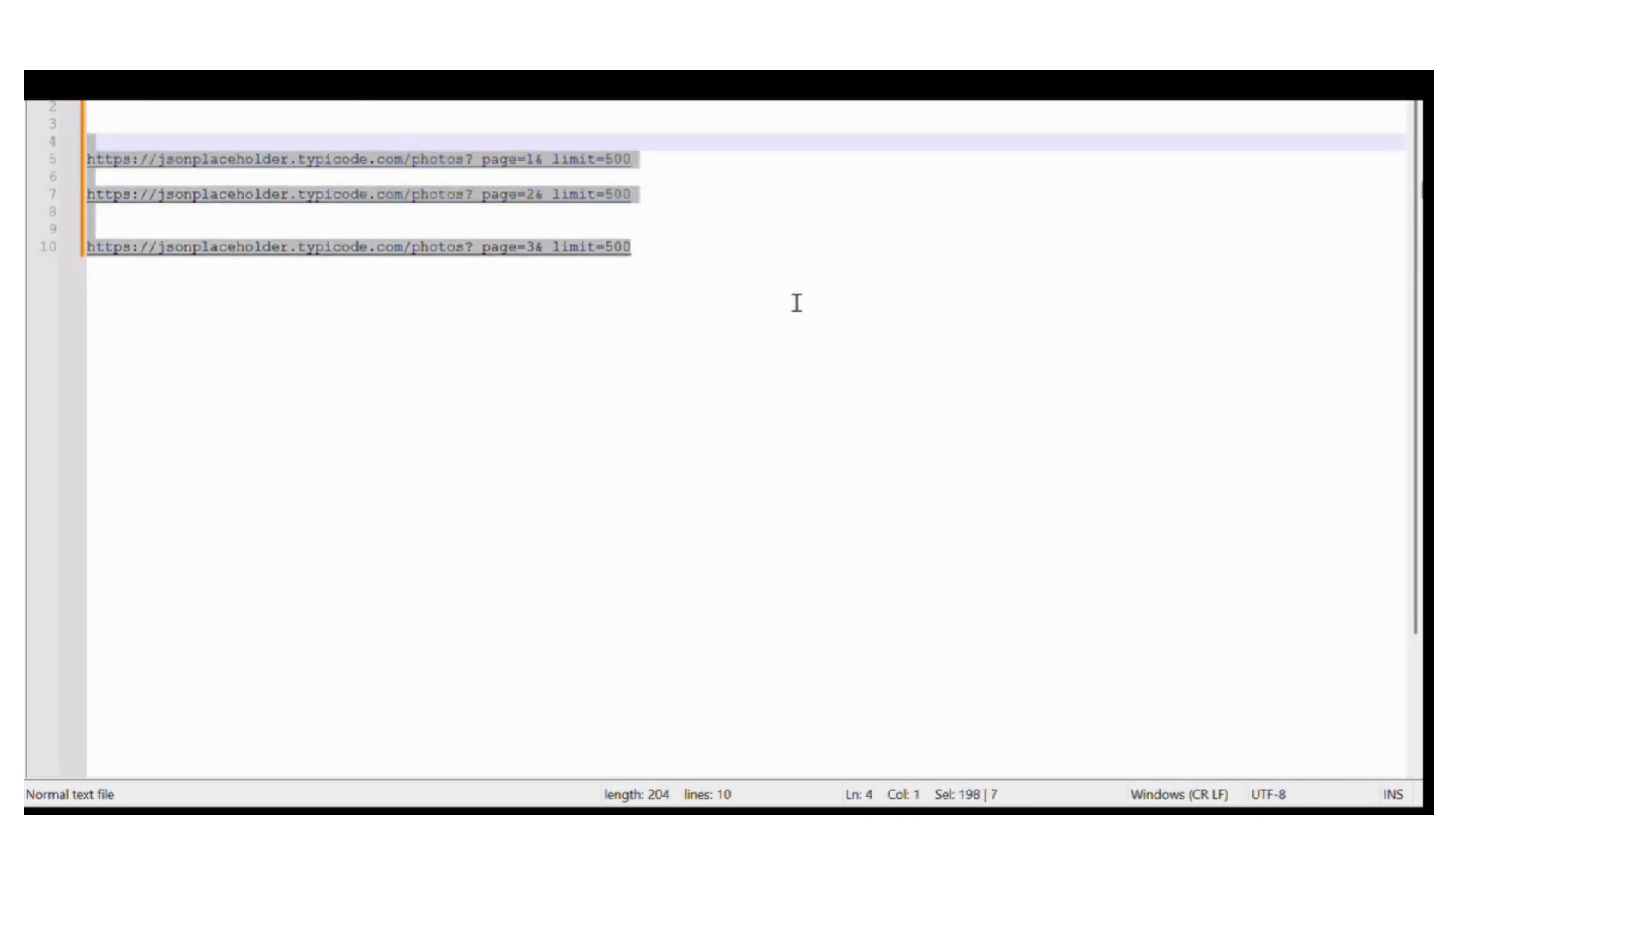
{"action": "left_click", "coordinate": [676, 262]}
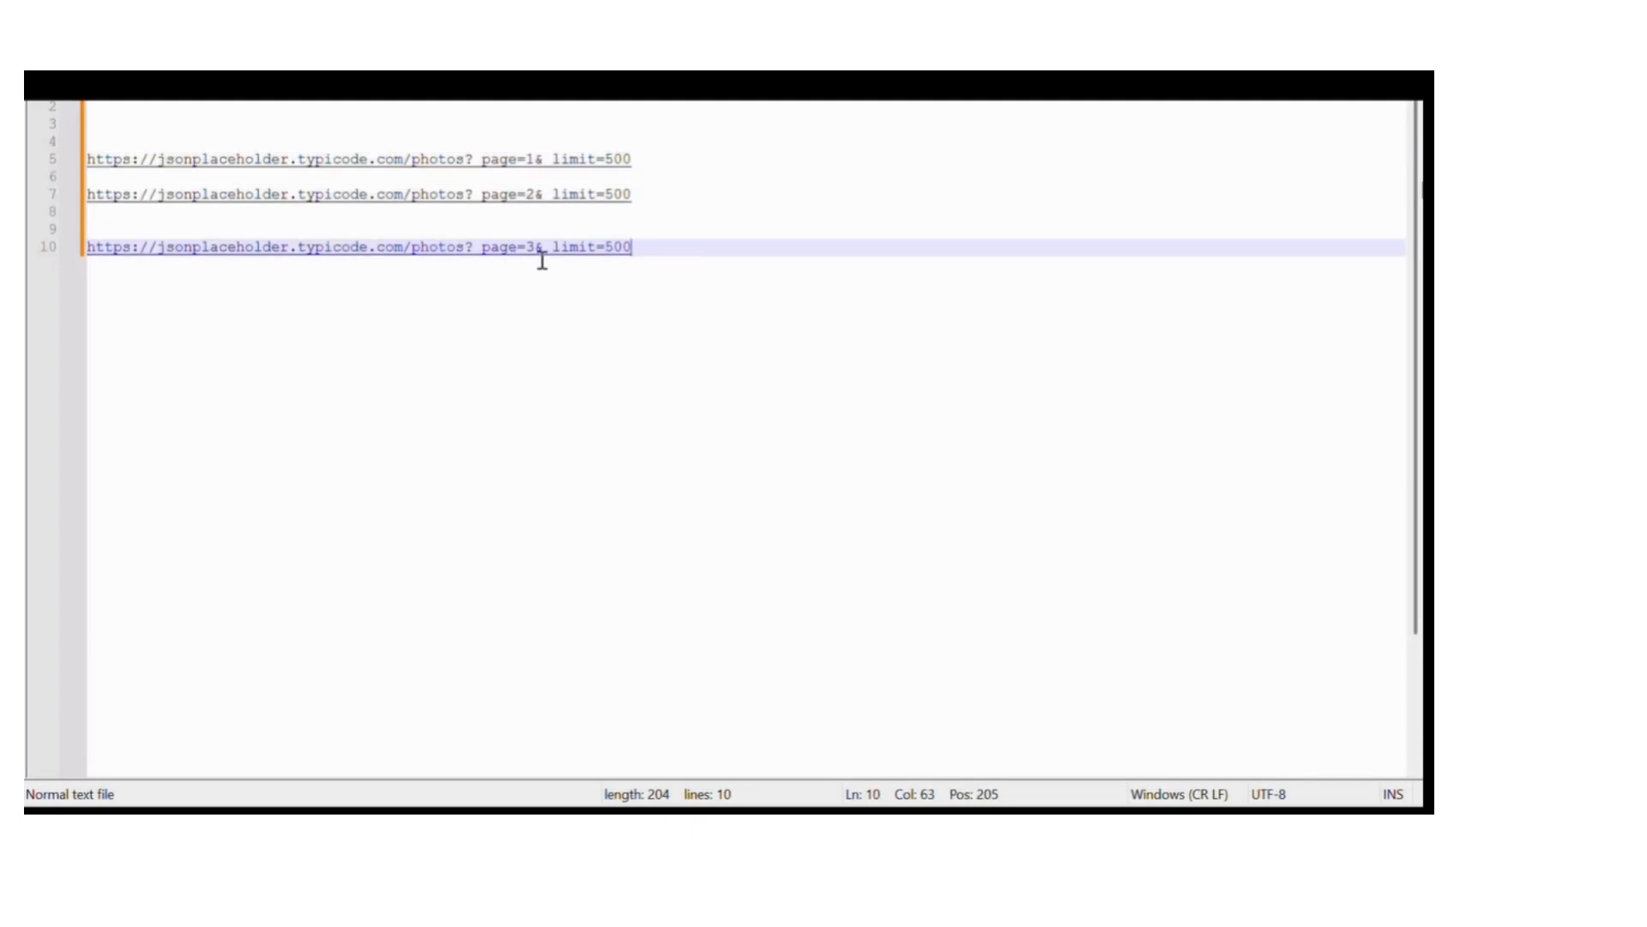
Return to the Poc_on_Pagination process and review the comparison settings of the Offset/Page-Based Pagination decision step.
{"action": "left_click", "coordinate": [775, 702]}
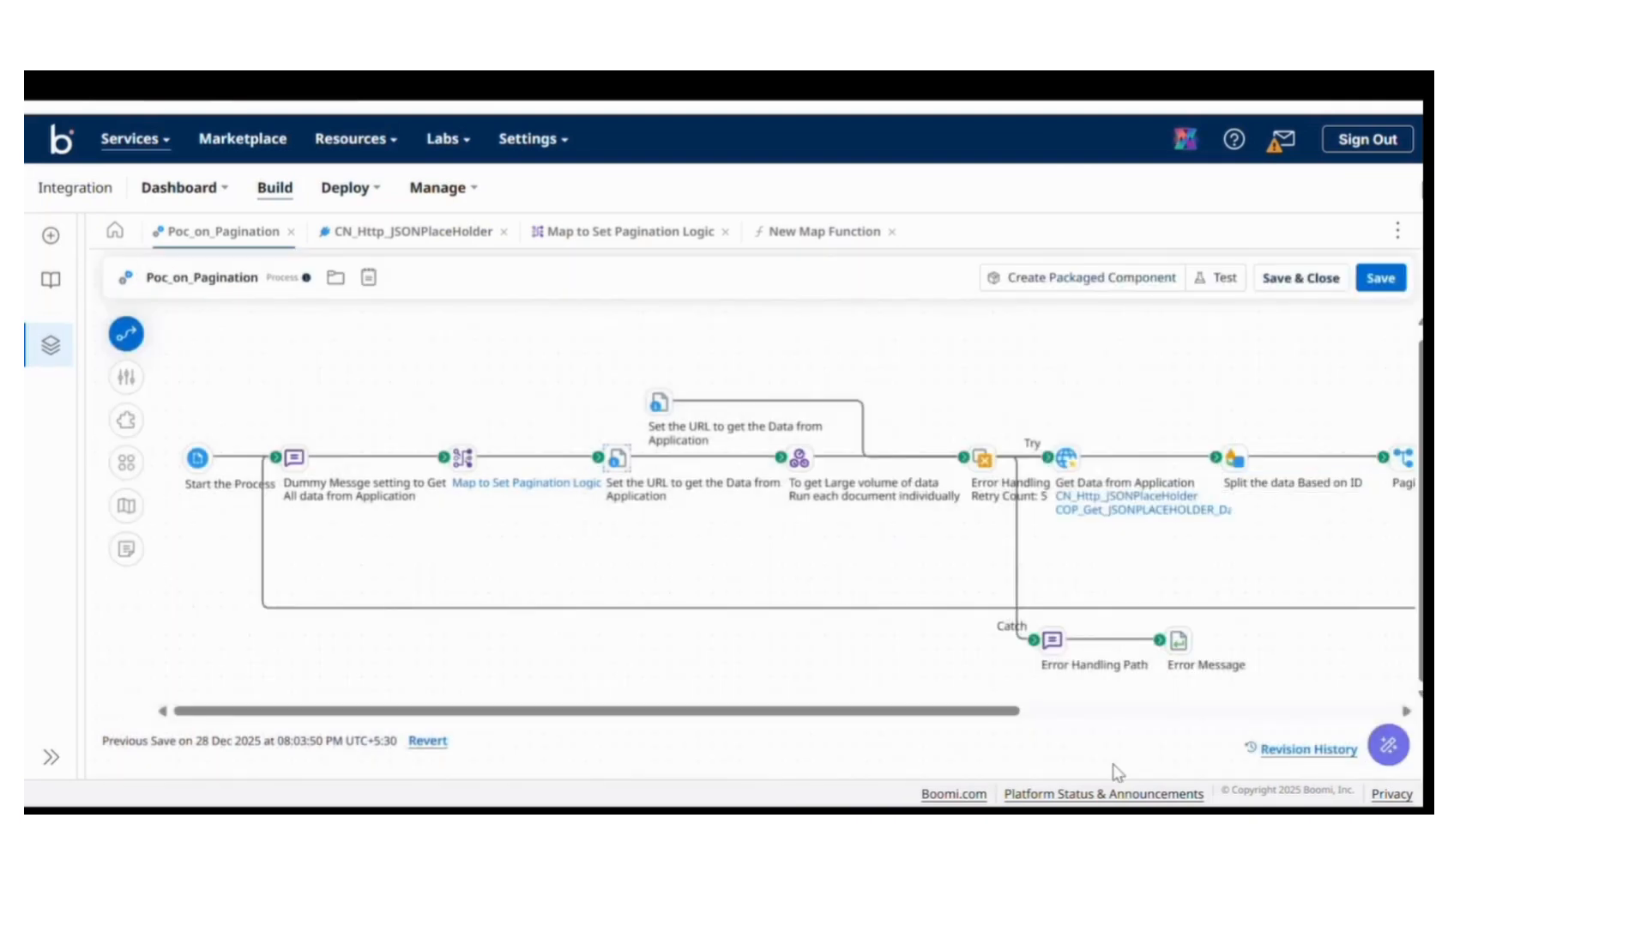
{"action": "left_click_drag", "start_coordinate": [985, 712], "coordinate": [1360, 712]}
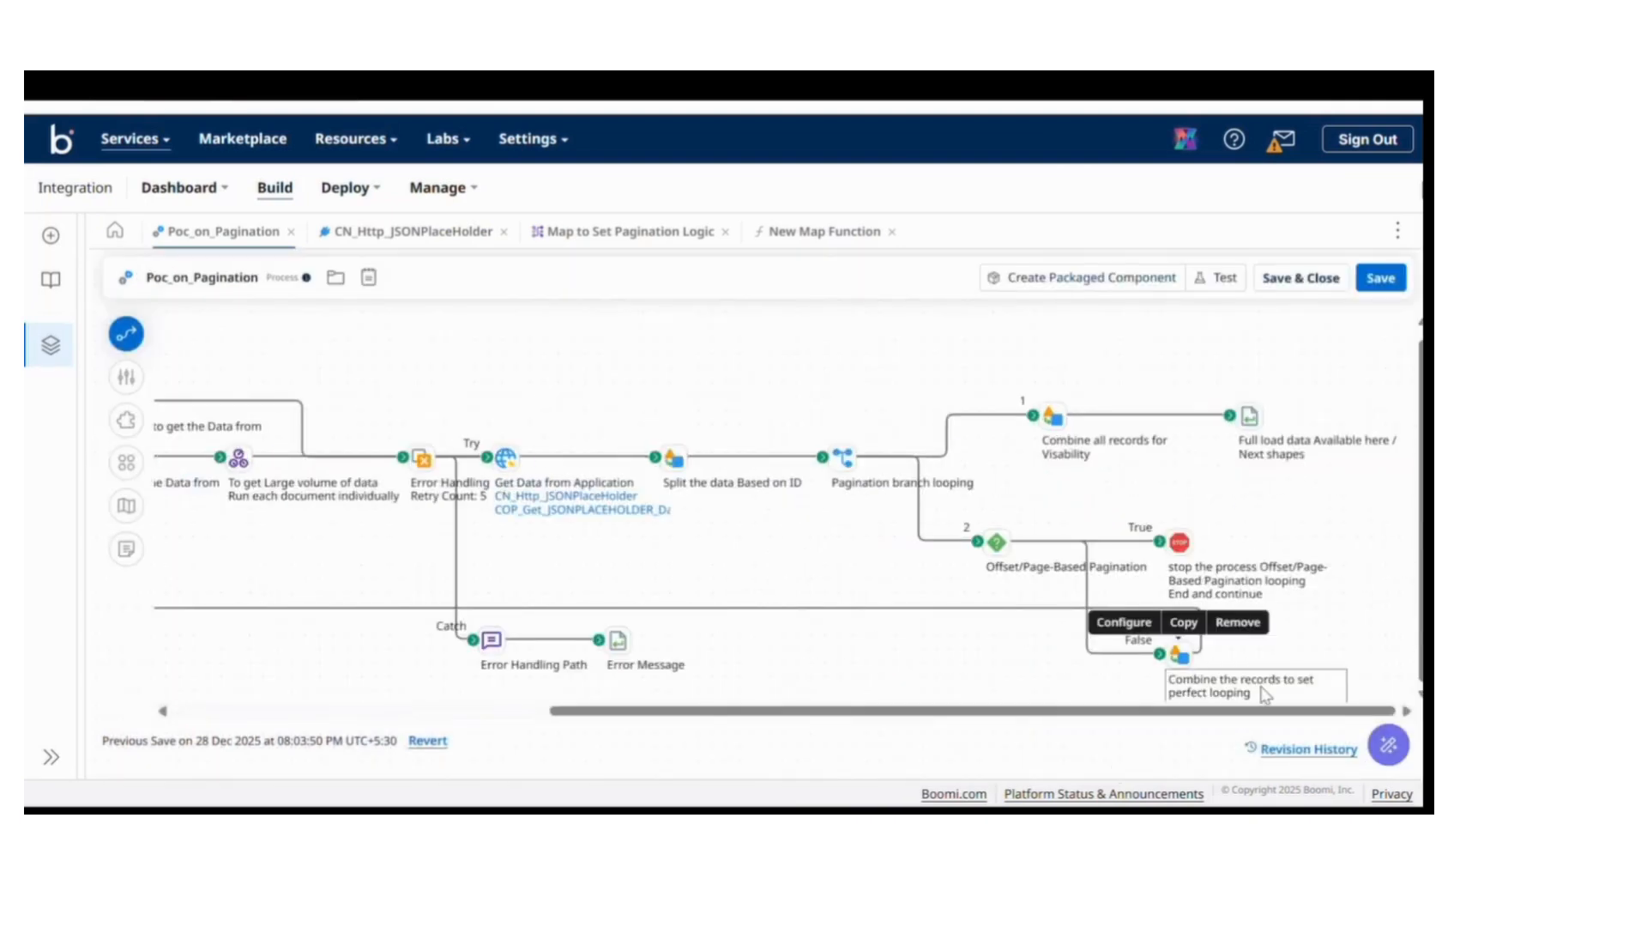
{"action": "left_click", "coordinate": [995, 540]}
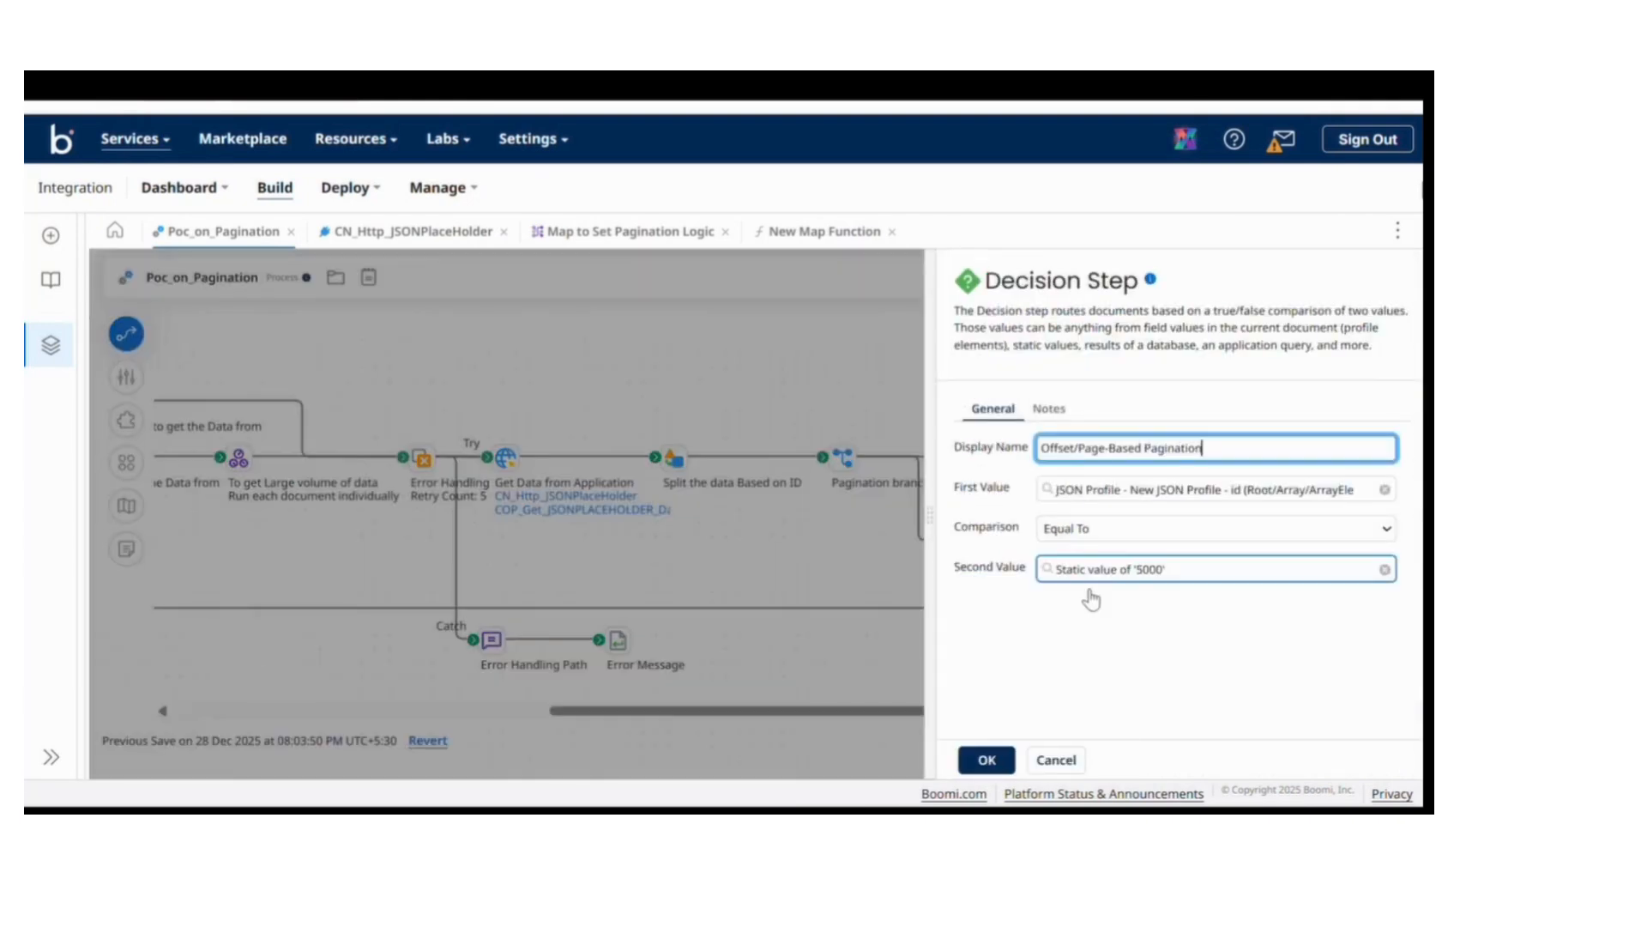
{"action": "left_click", "coordinate": [1057, 758]}
{"action": "mouse_move", "coordinate": [1193, 545]}
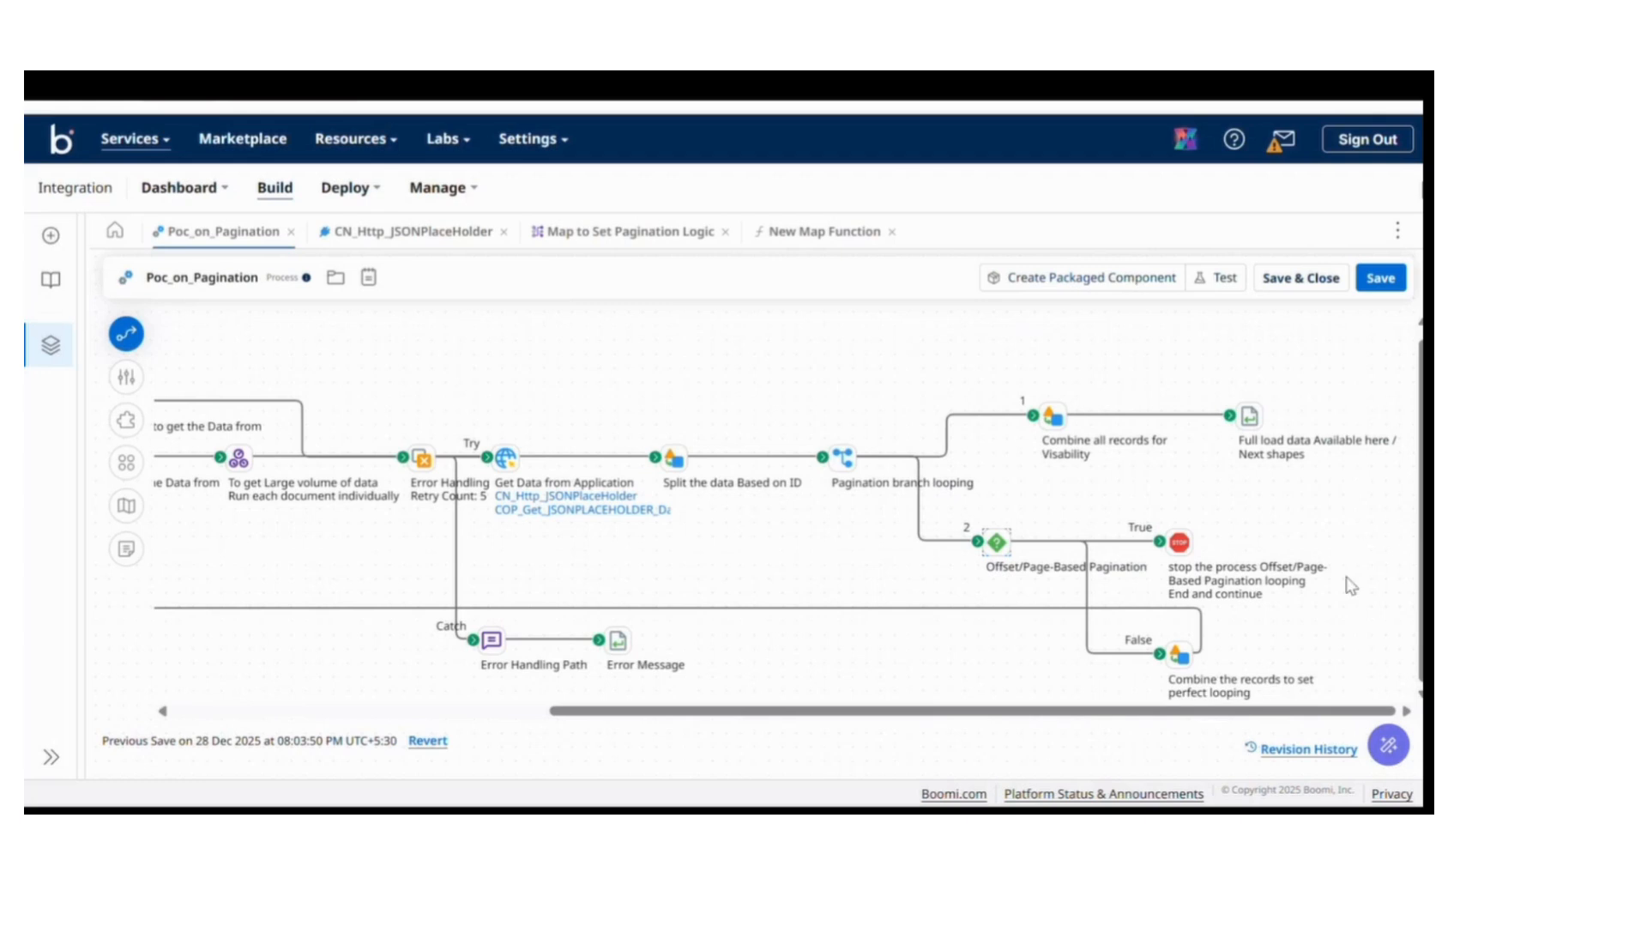
Move the extra Set Properties URL step farther above the main flow, over the step that runs each document individually.
{"action": "left_click_drag", "start_coordinate": [1192, 717], "coordinate": [544, 735]}
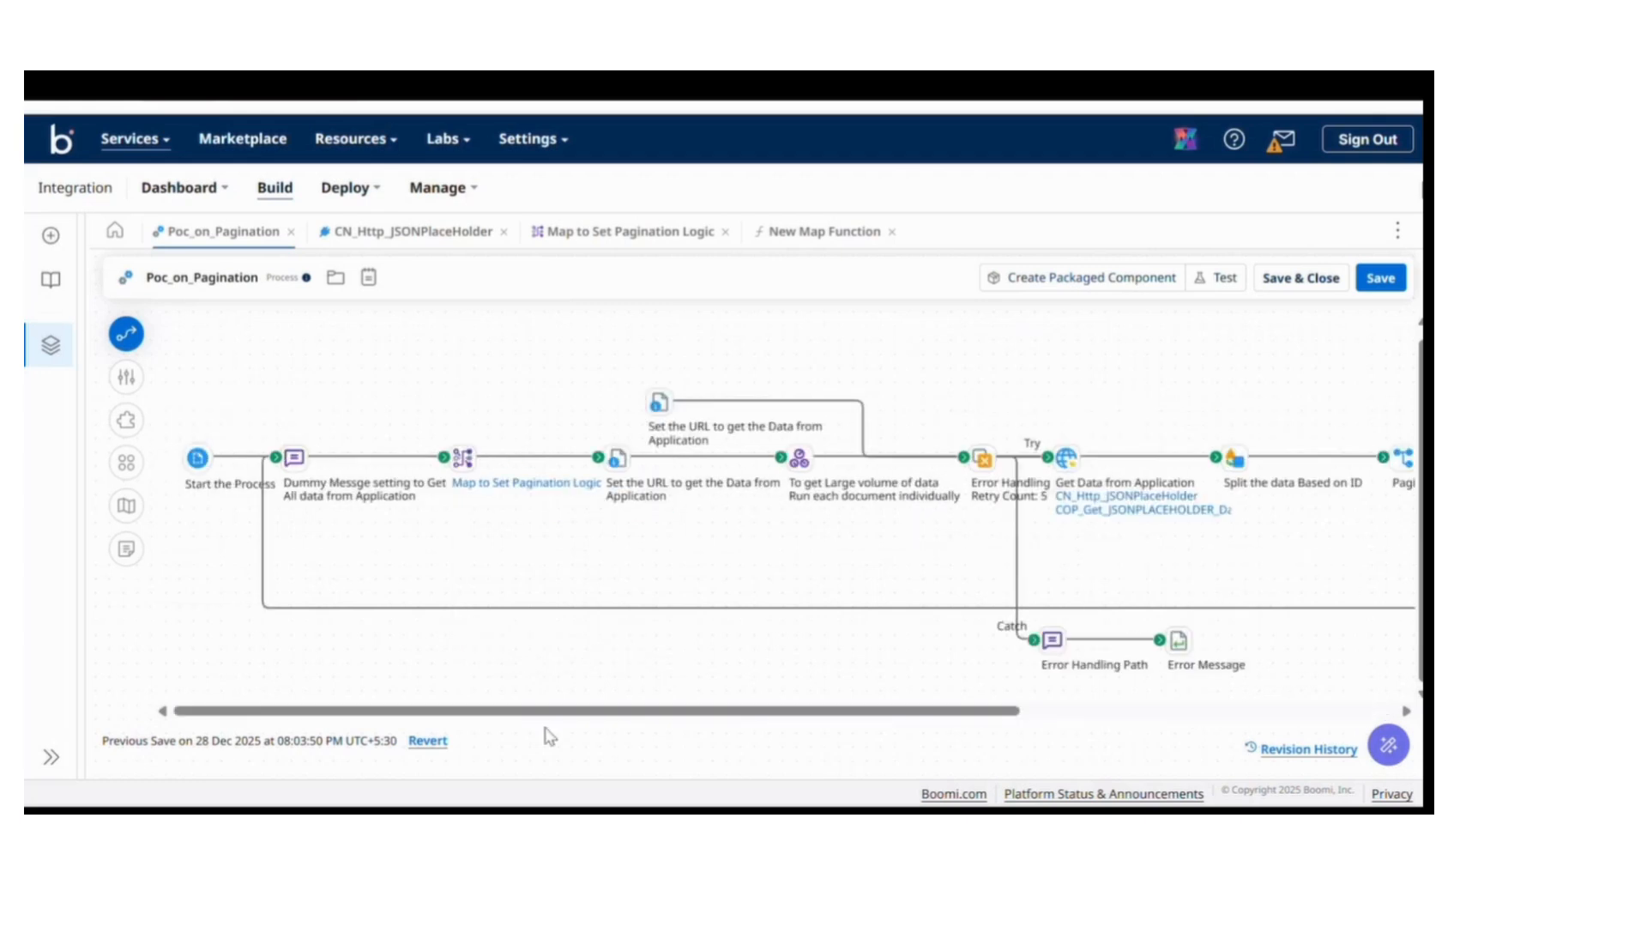
{"action": "left_click", "coordinate": [656, 401]}
{"action": "left_click_drag", "start_coordinate": [654, 400], "coordinate": [798, 351]}
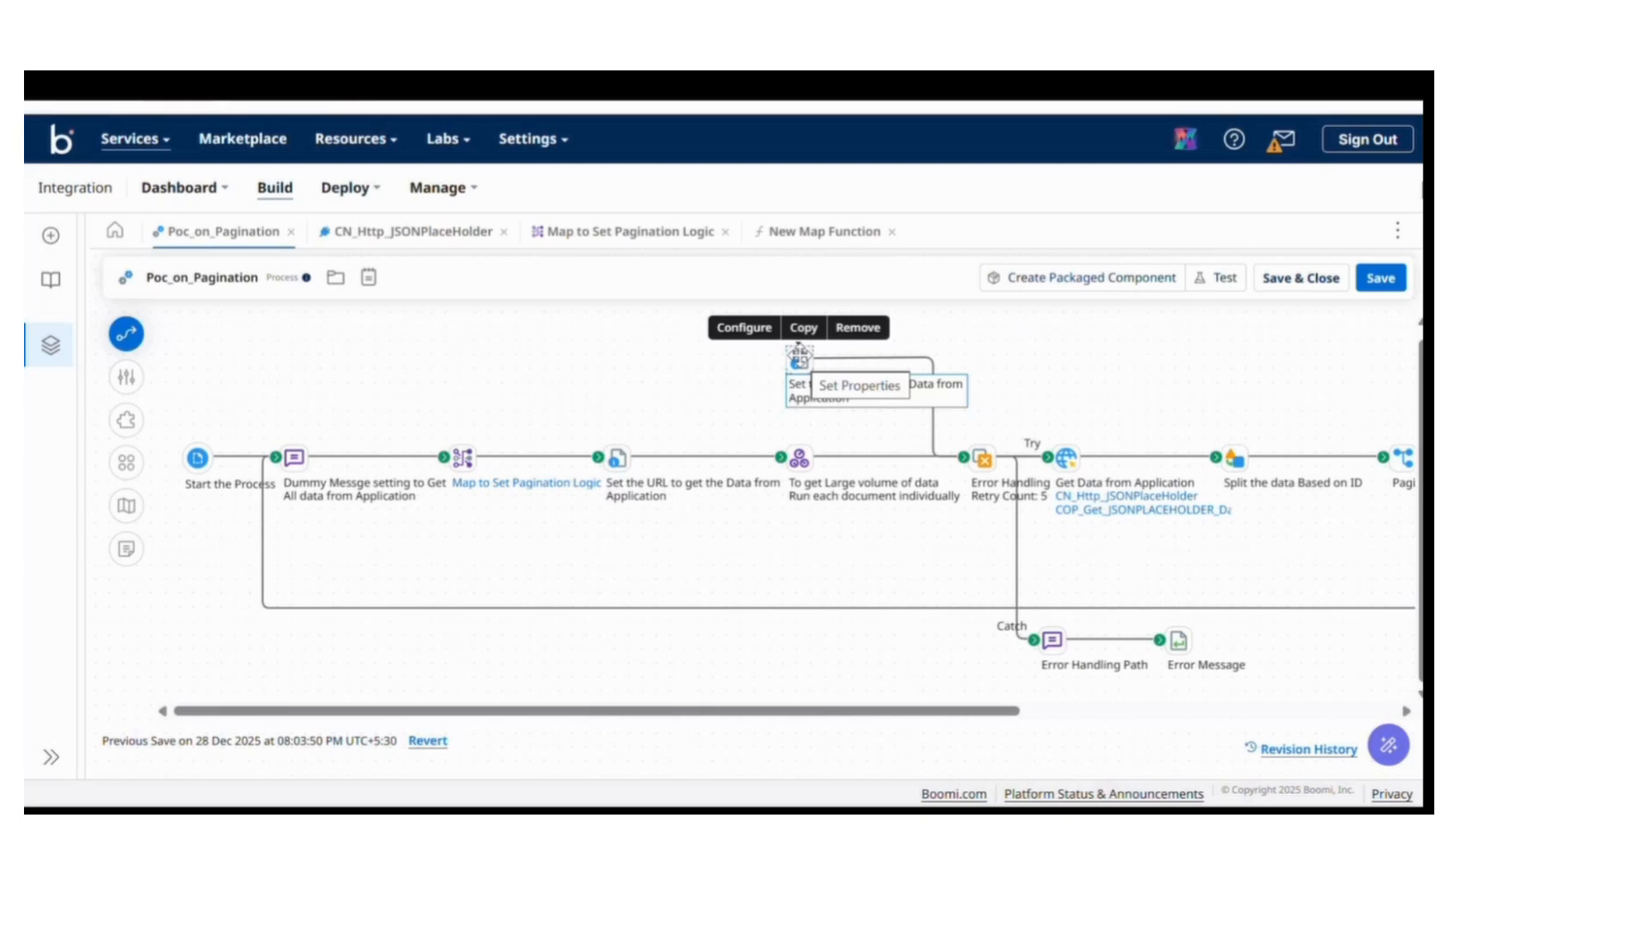
Review the flow from the URL step to the pagination branch and the false path that loops back.
{"action": "left_click_drag", "start_coordinate": [838, 709], "coordinate": [1239, 686]}
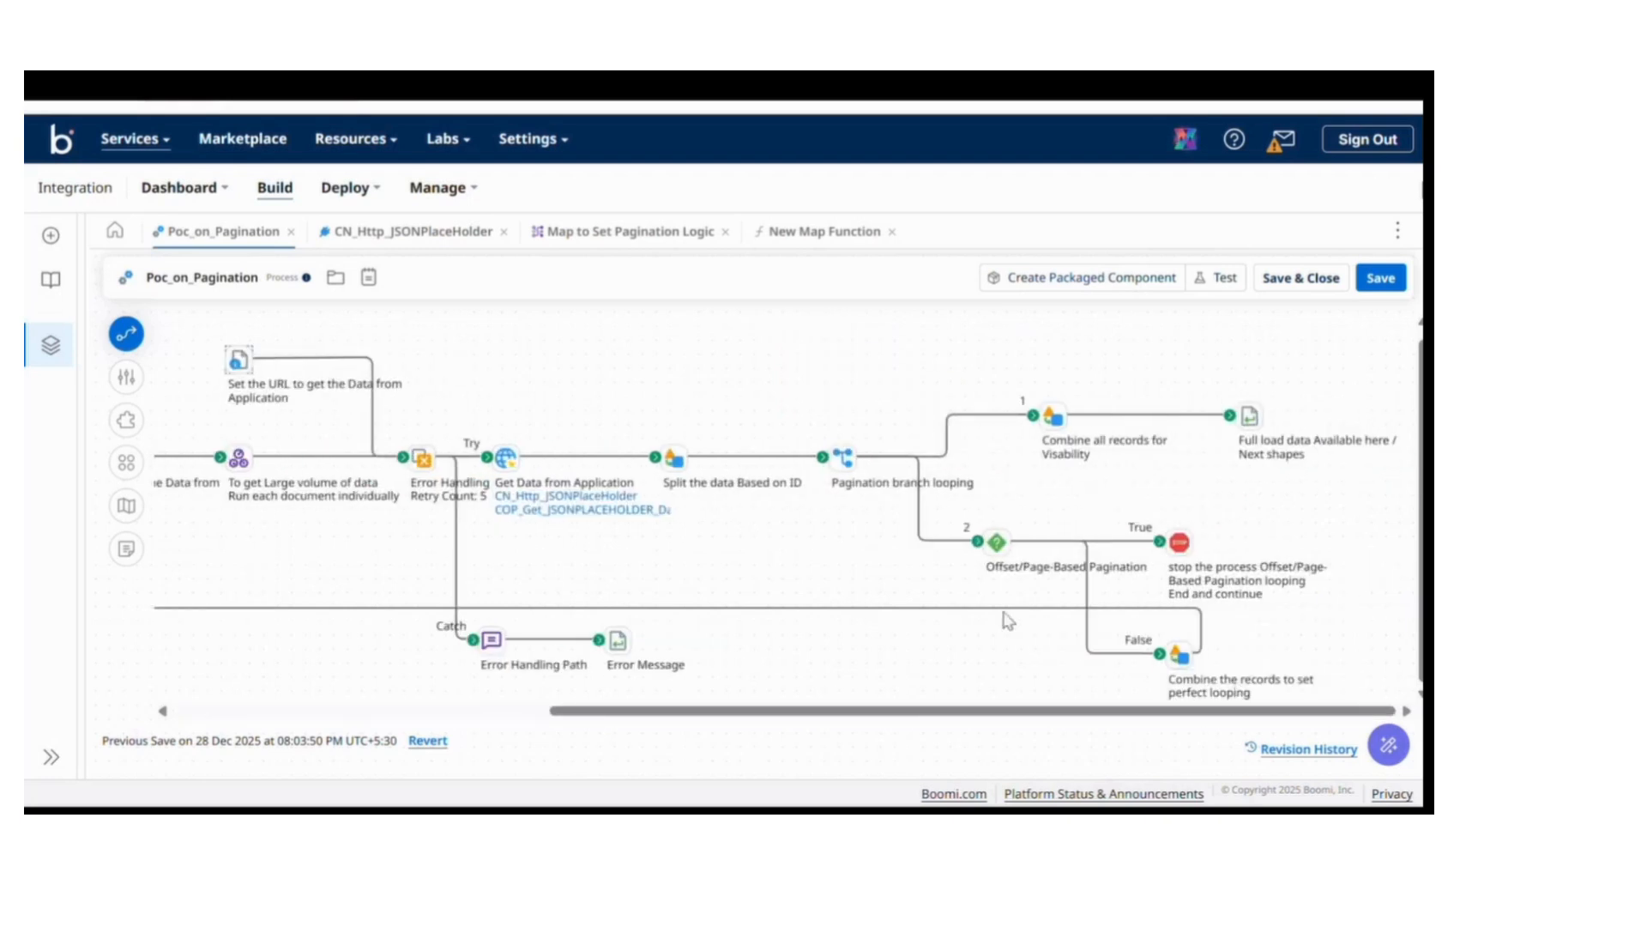
{"action": "left_click_drag", "start_coordinate": [1089, 714], "coordinate": [611, 705]}
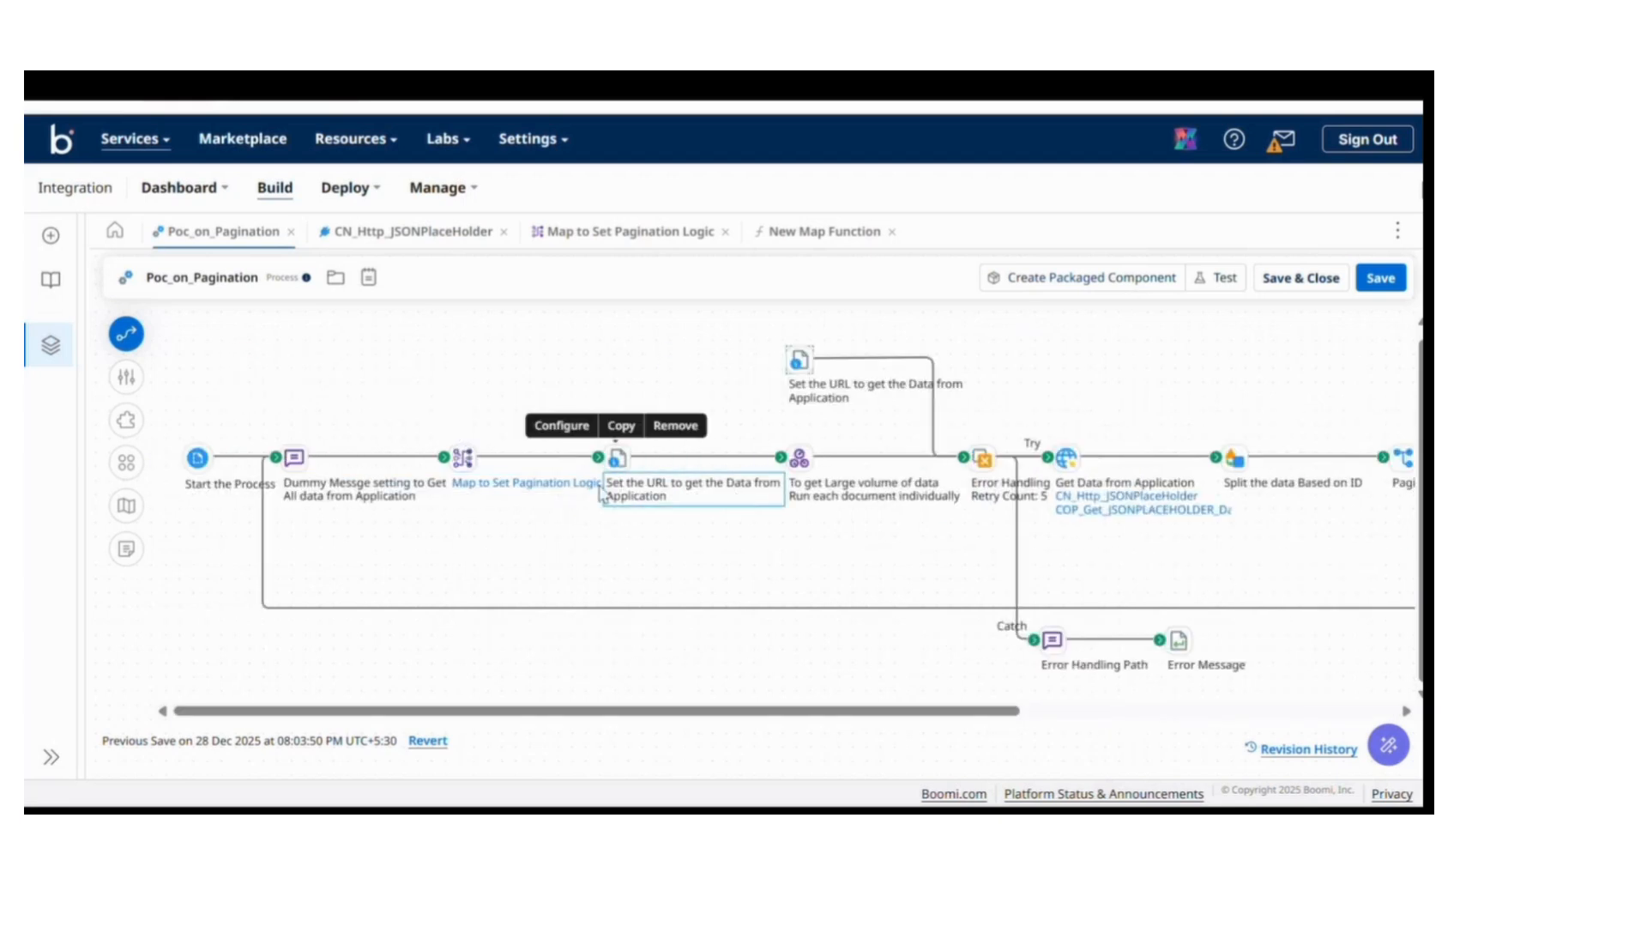
{"action": "left_click_drag", "start_coordinate": [845, 712], "coordinate": [1331, 734]}
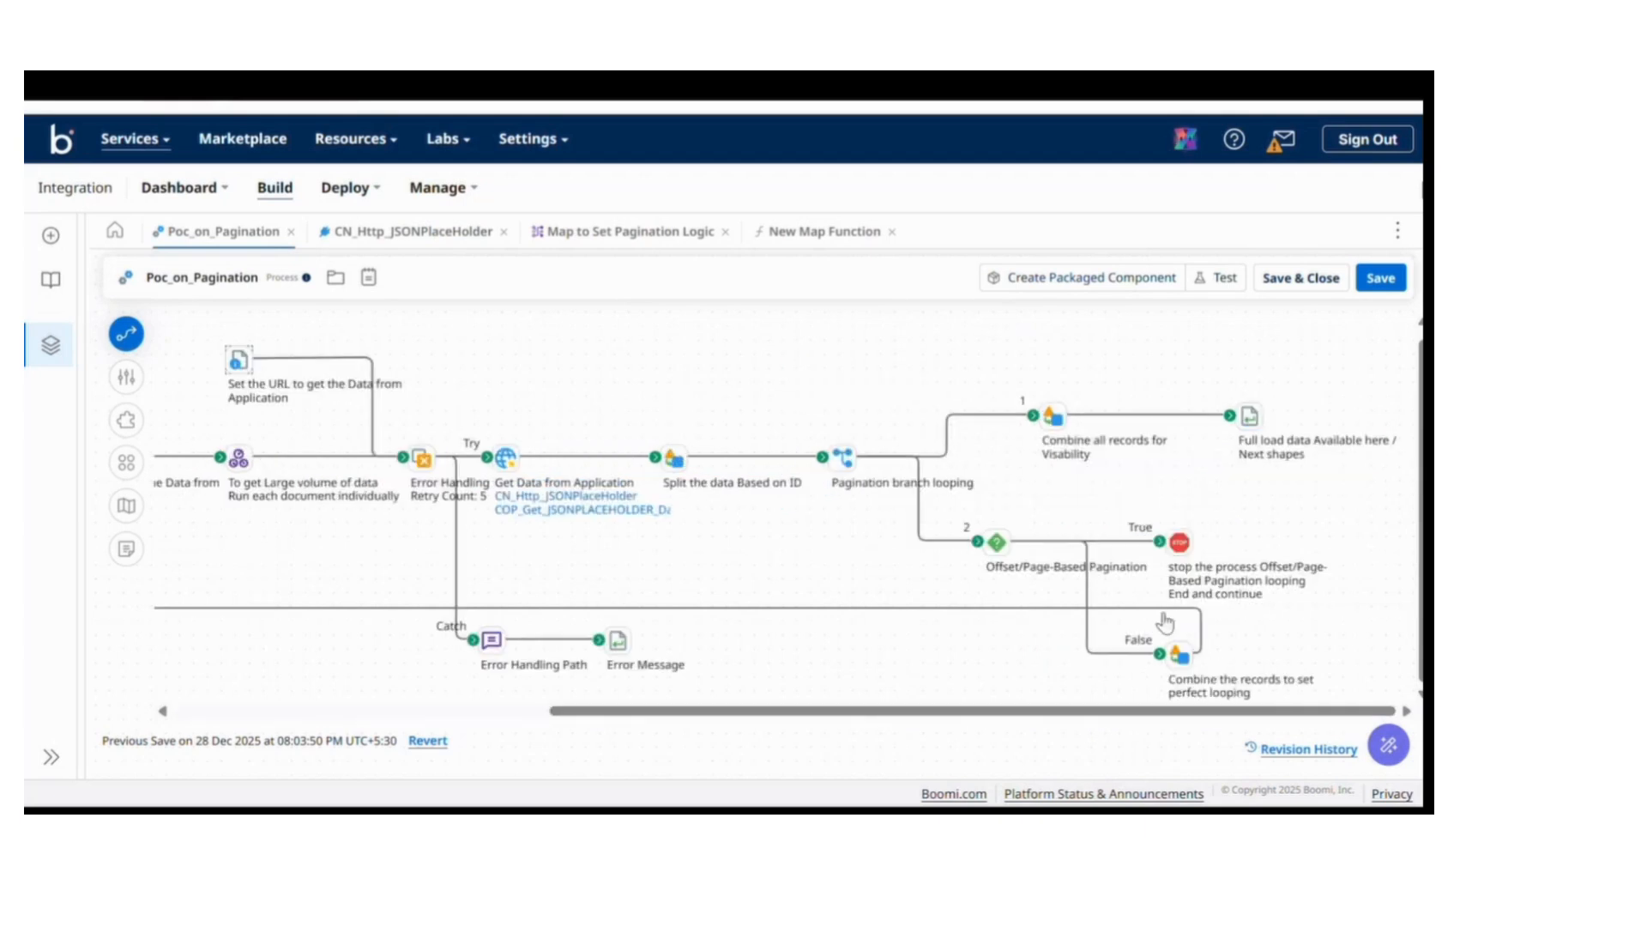
{"action": "left_click_drag", "start_coordinate": [1017, 712], "coordinate": [544, 724]}
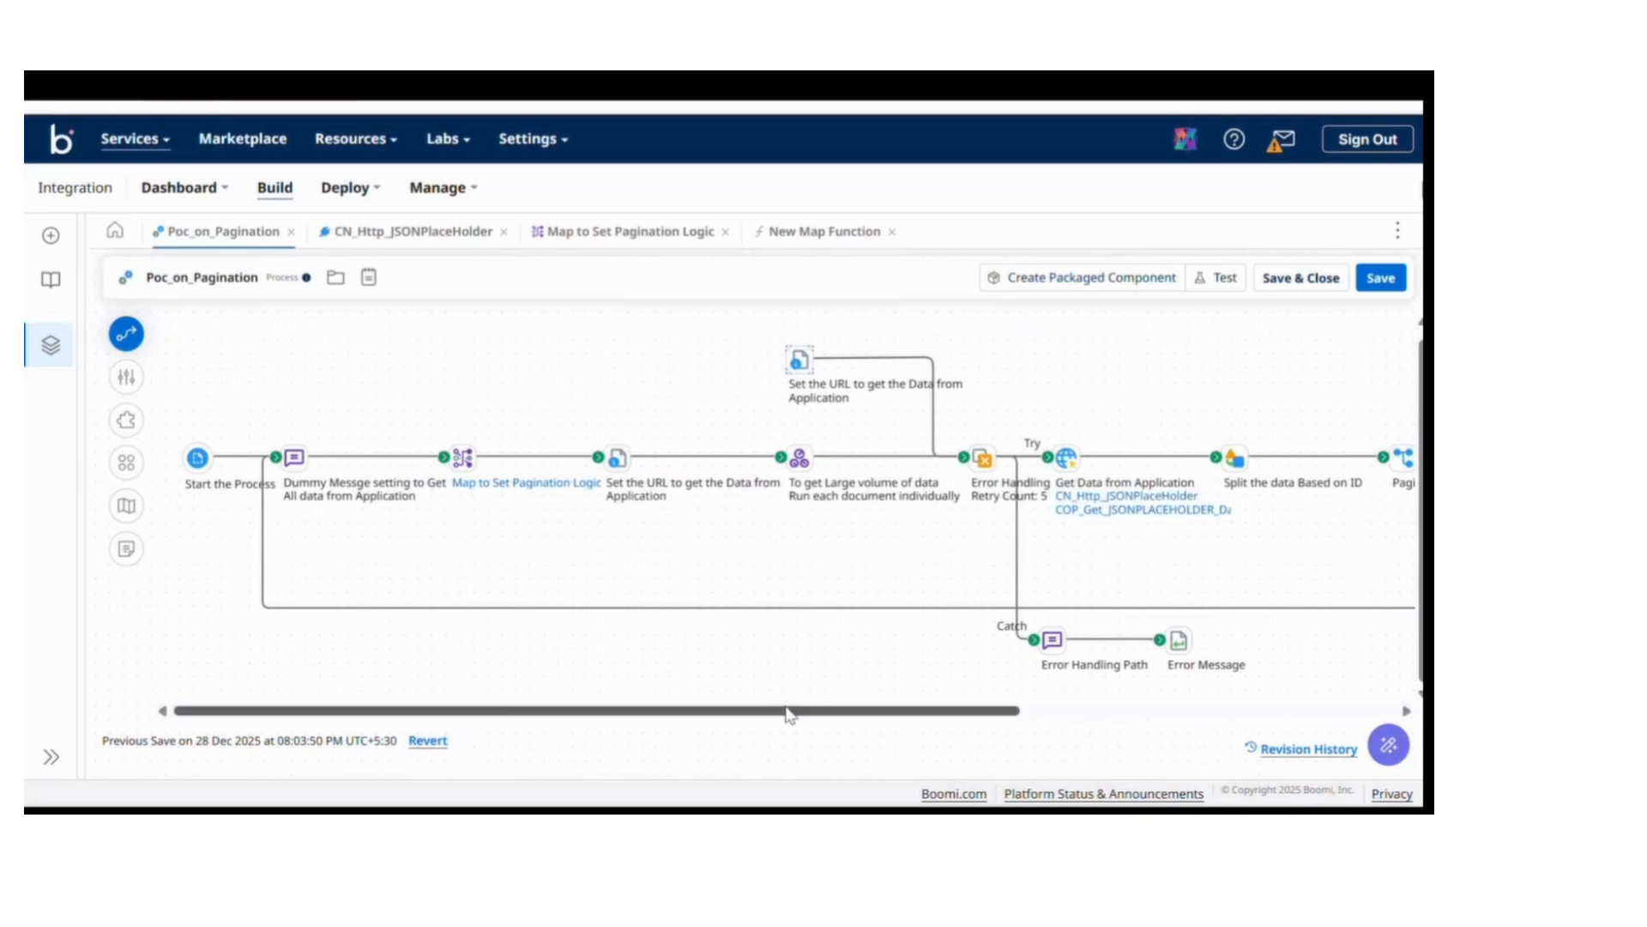
{"action": "left_click_drag", "start_coordinate": [783, 711], "coordinate": [1158, 711]}
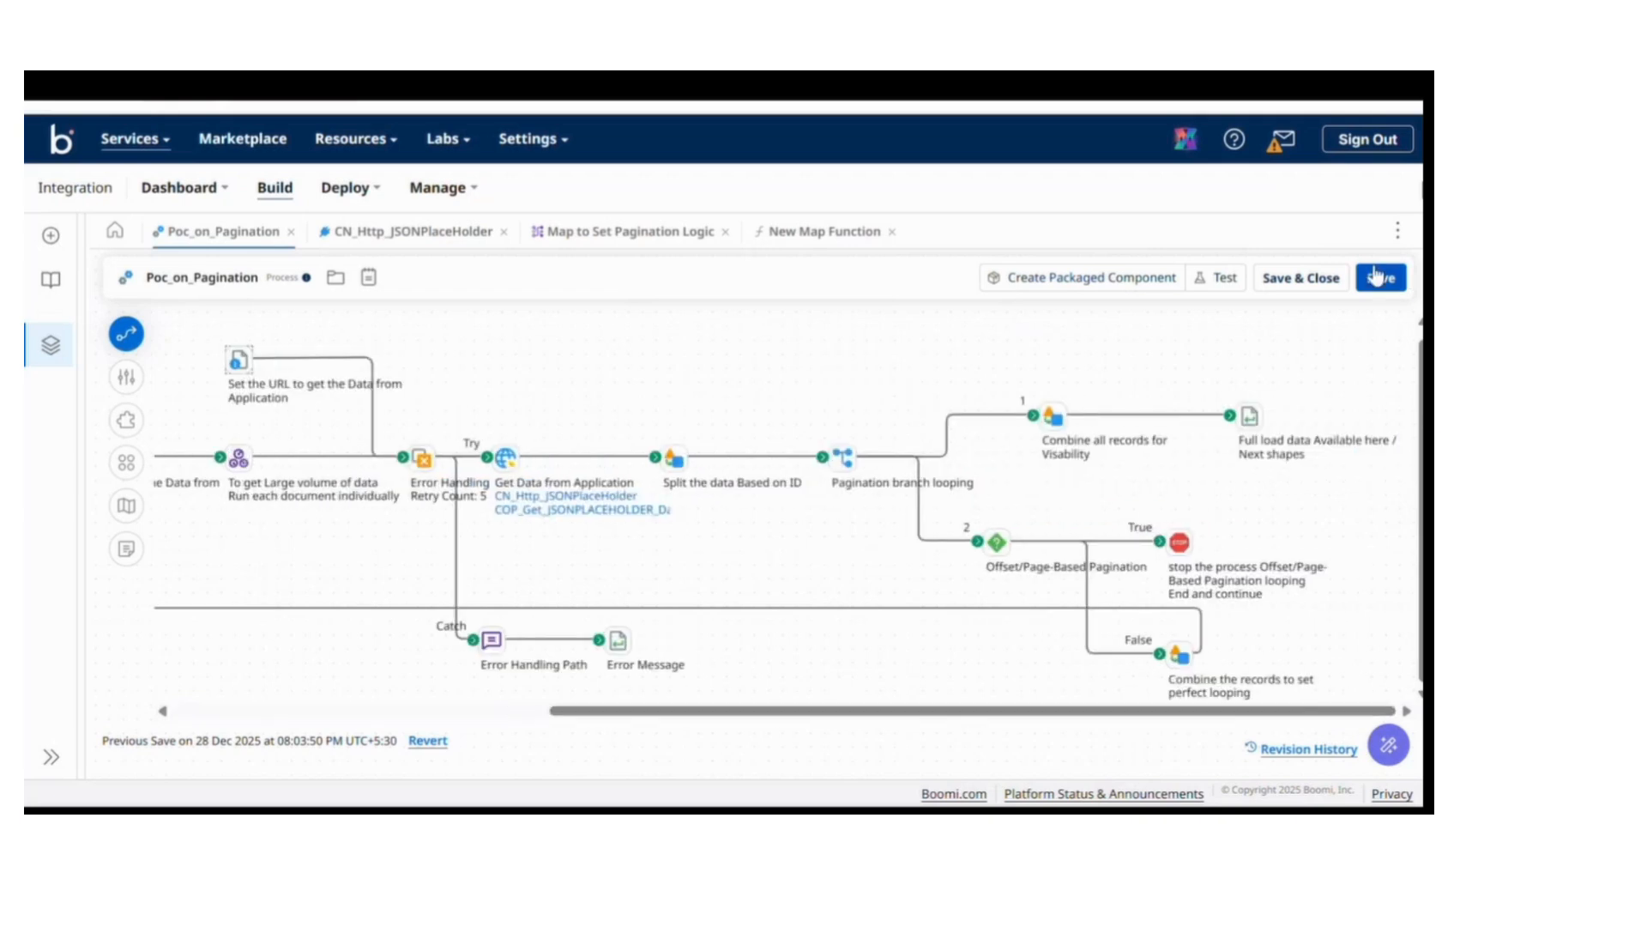
Remove the extra Set Properties URL step above the main flow and save the process.
{"action": "left_click_drag", "start_coordinate": [1077, 716], "coordinate": [853, 711]}
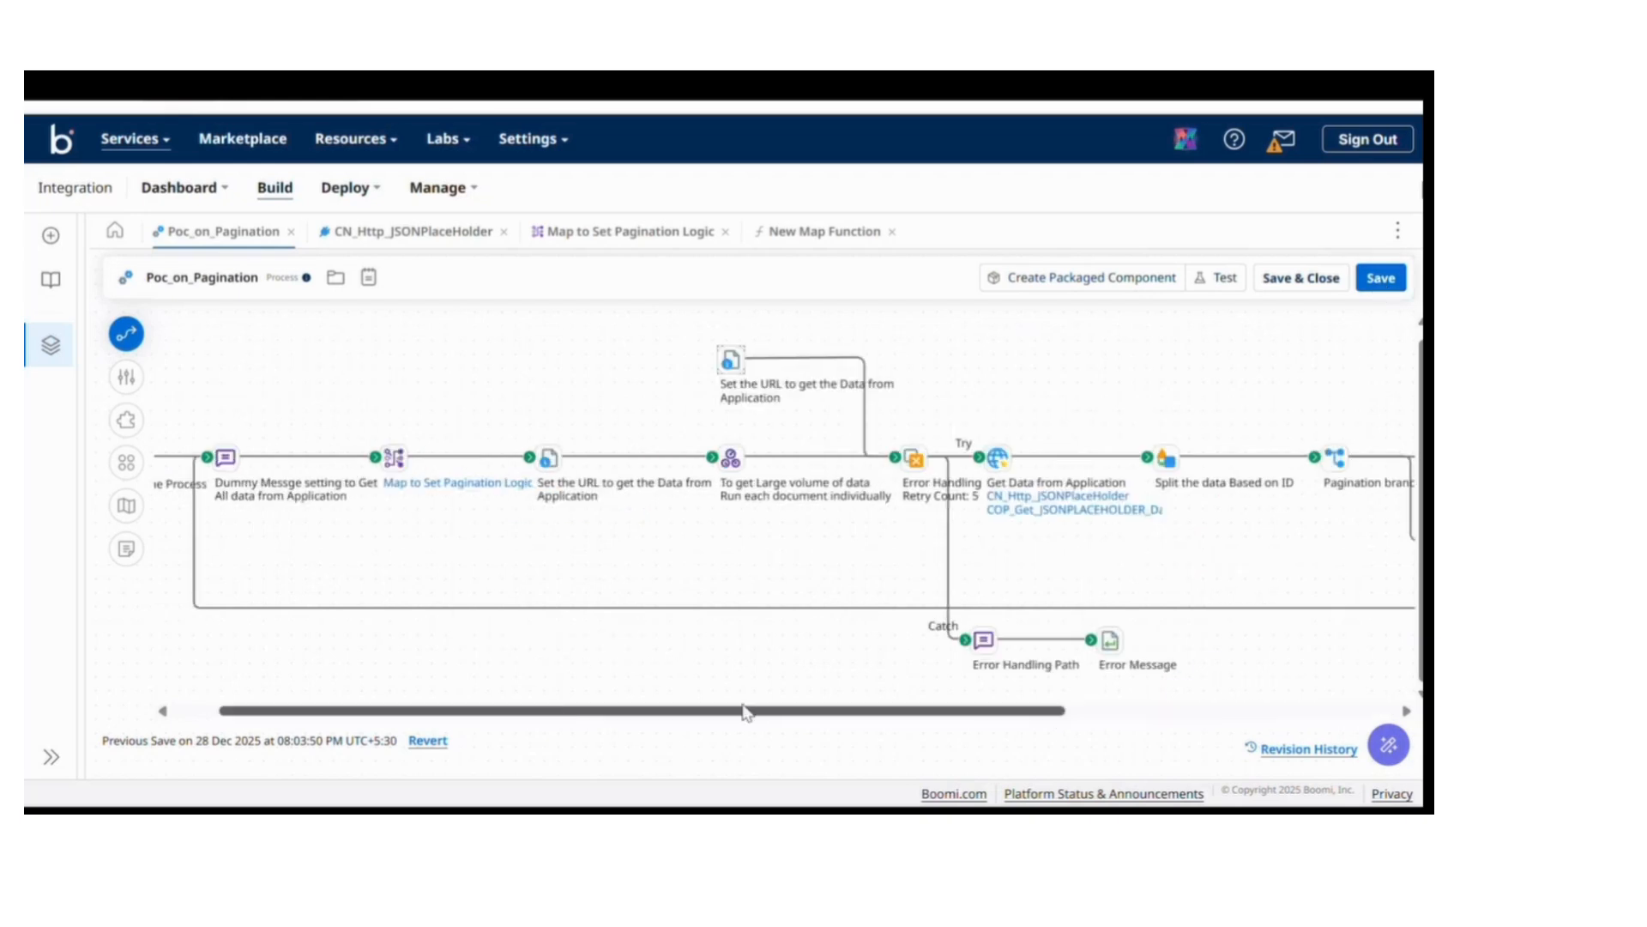
{"action": "left_click", "coordinate": [889, 408]}
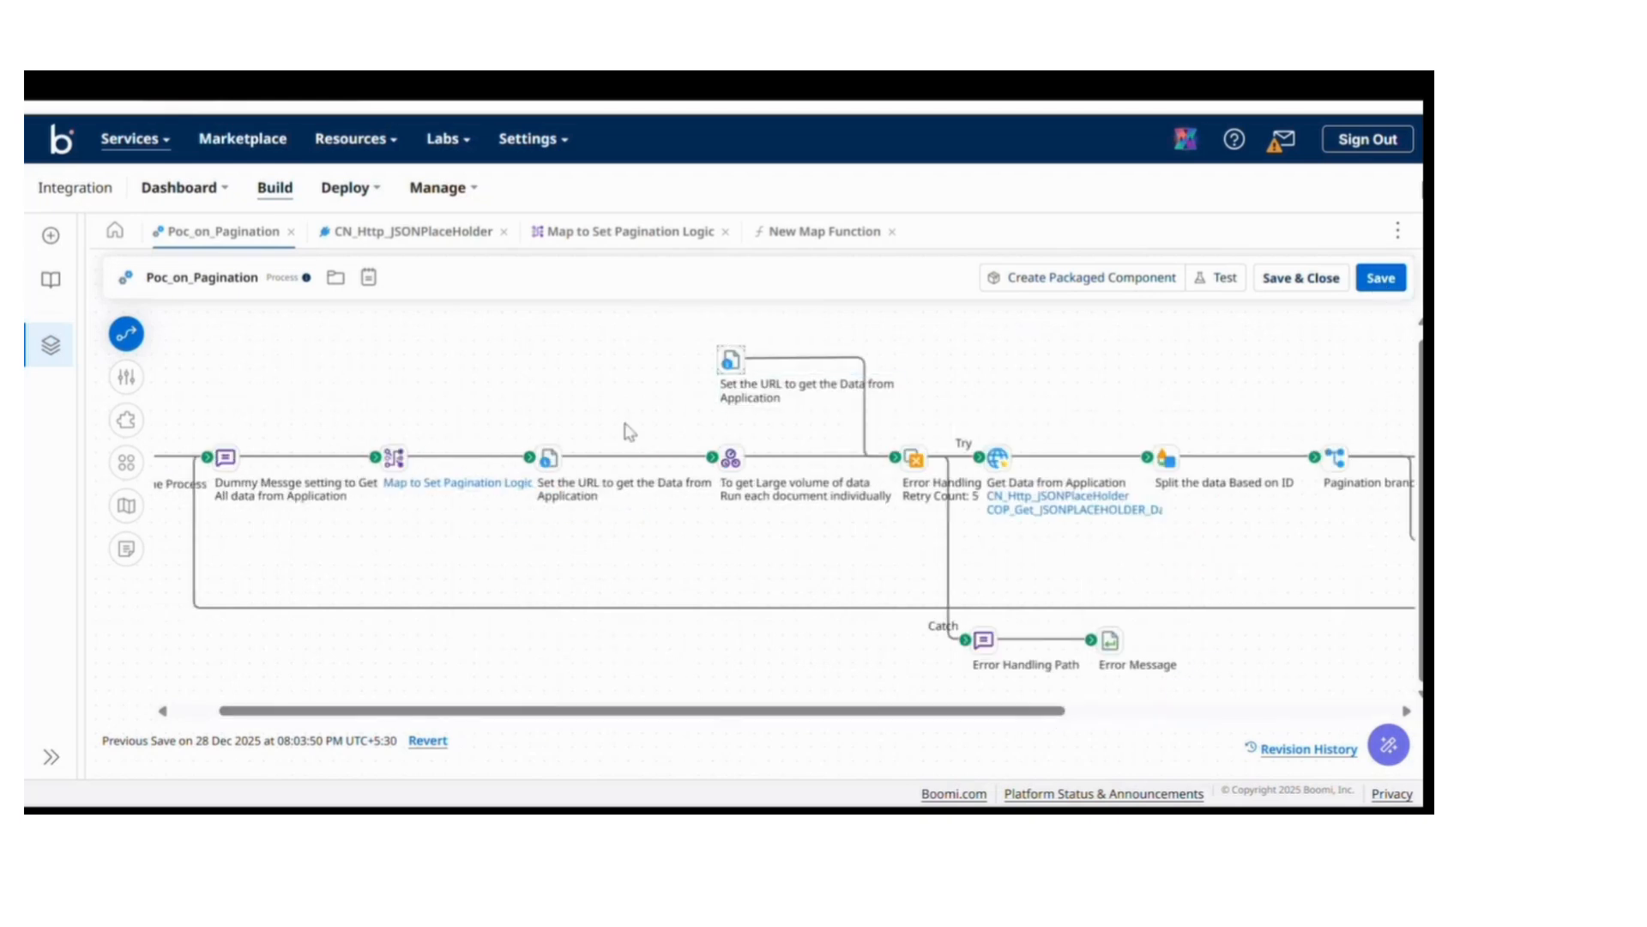
{"action": "left_click", "coordinate": [1374, 283]}
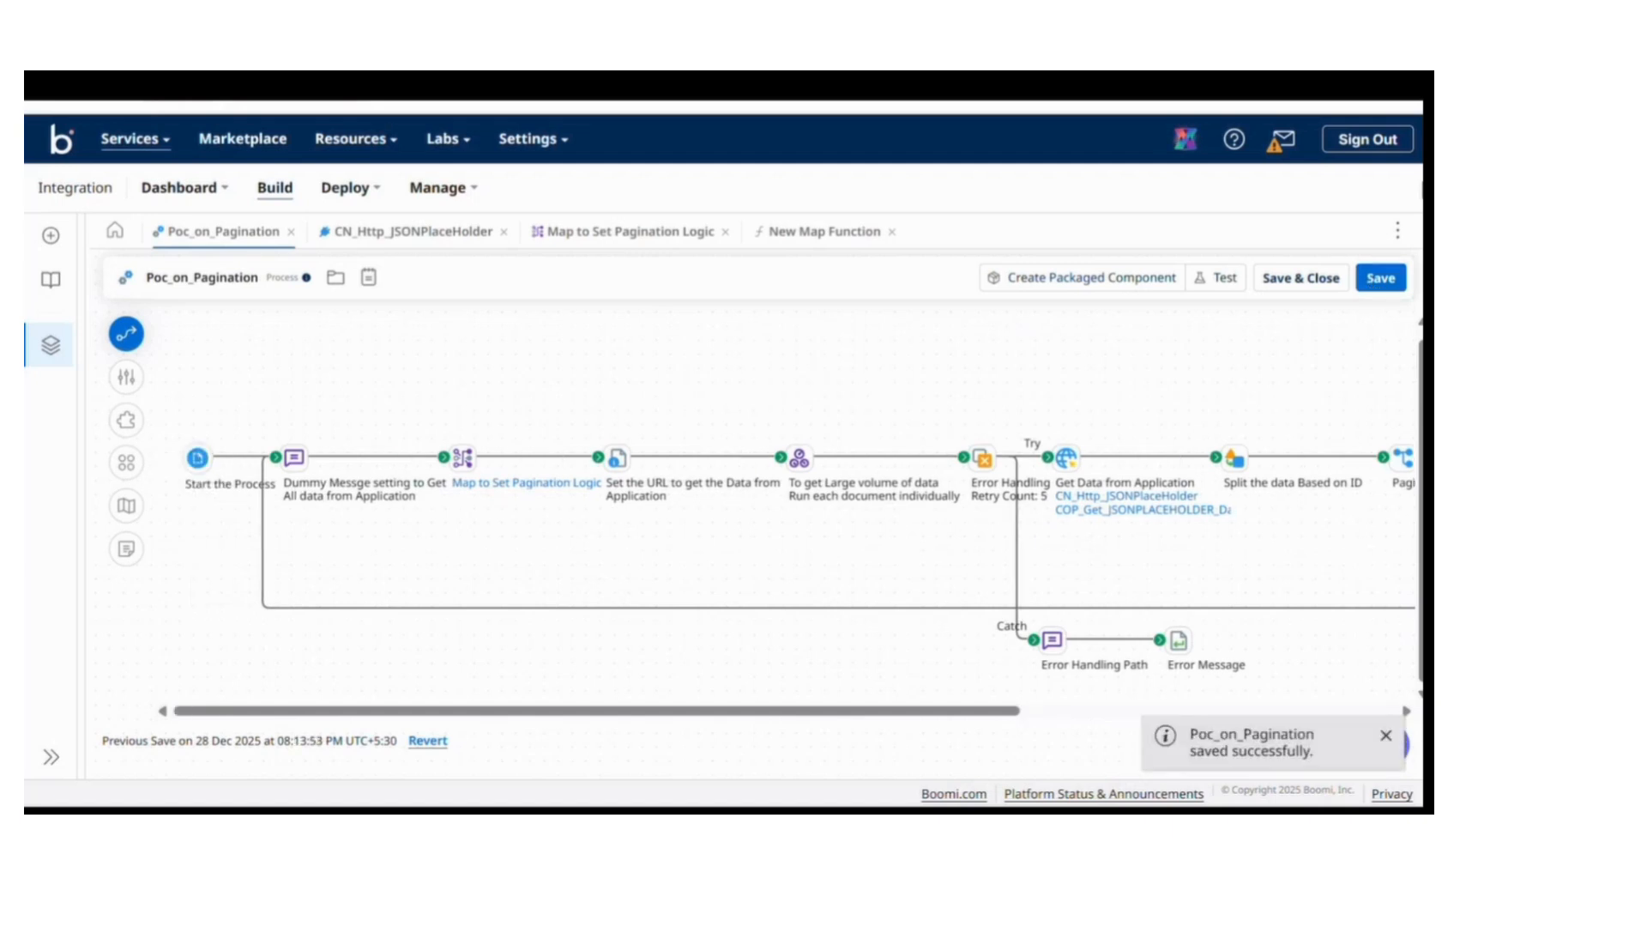
Create a packaged component with version 10 and the package notes "Initial Load testing".
{"action": "left_click", "coordinate": [1066, 277]}
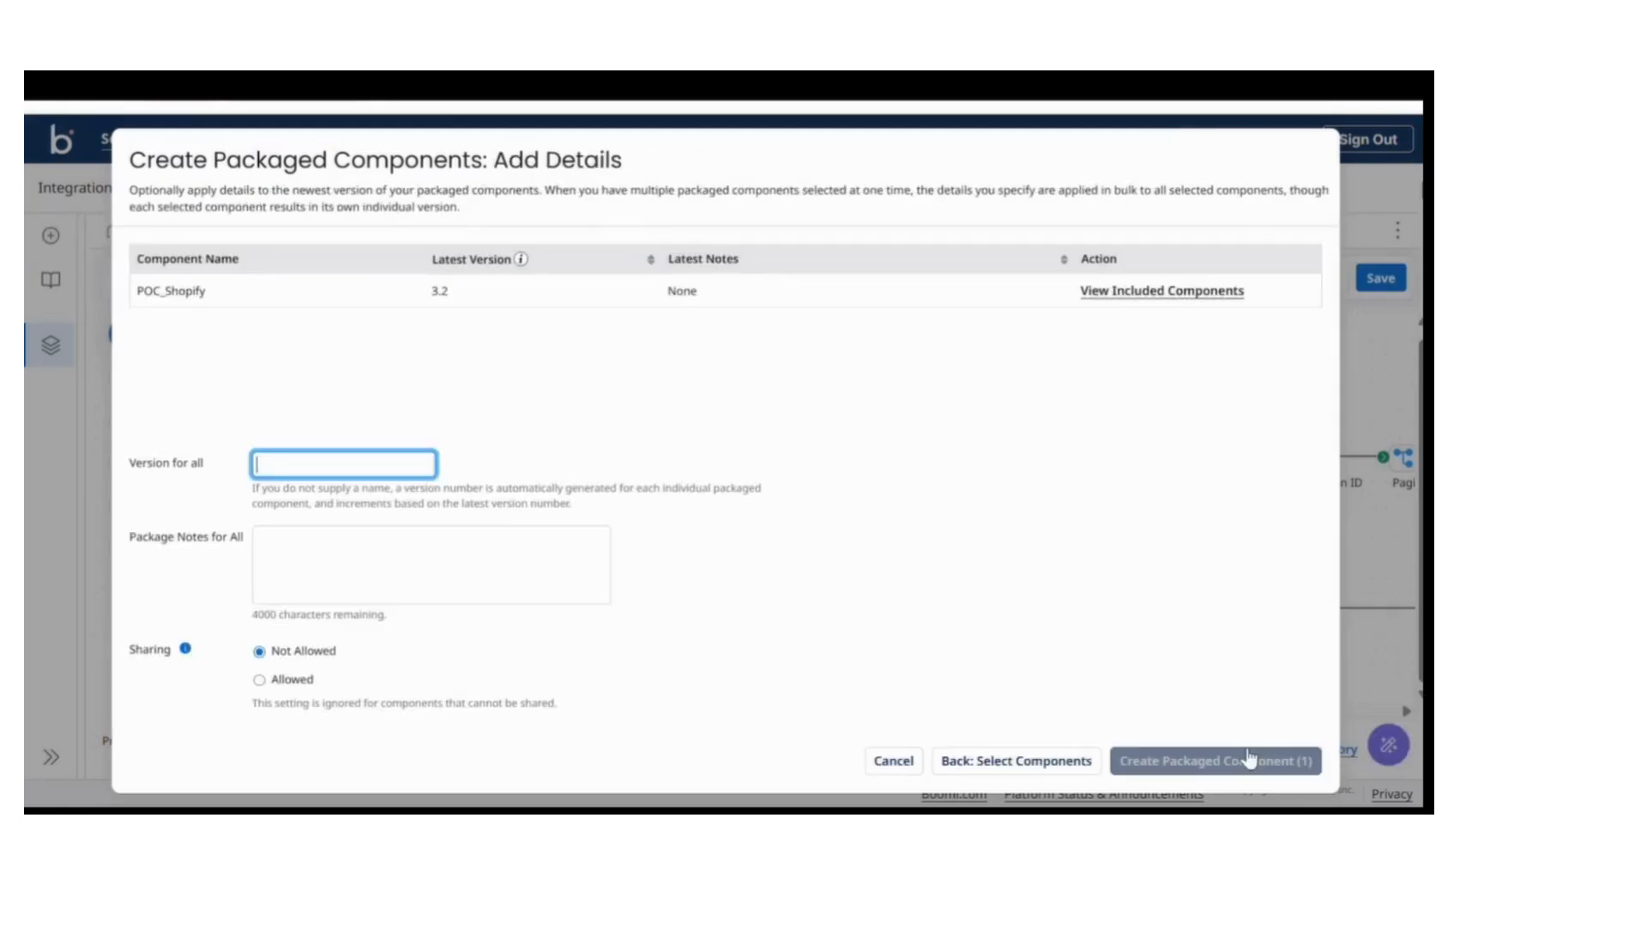
{"action": "type", "text": "1"}
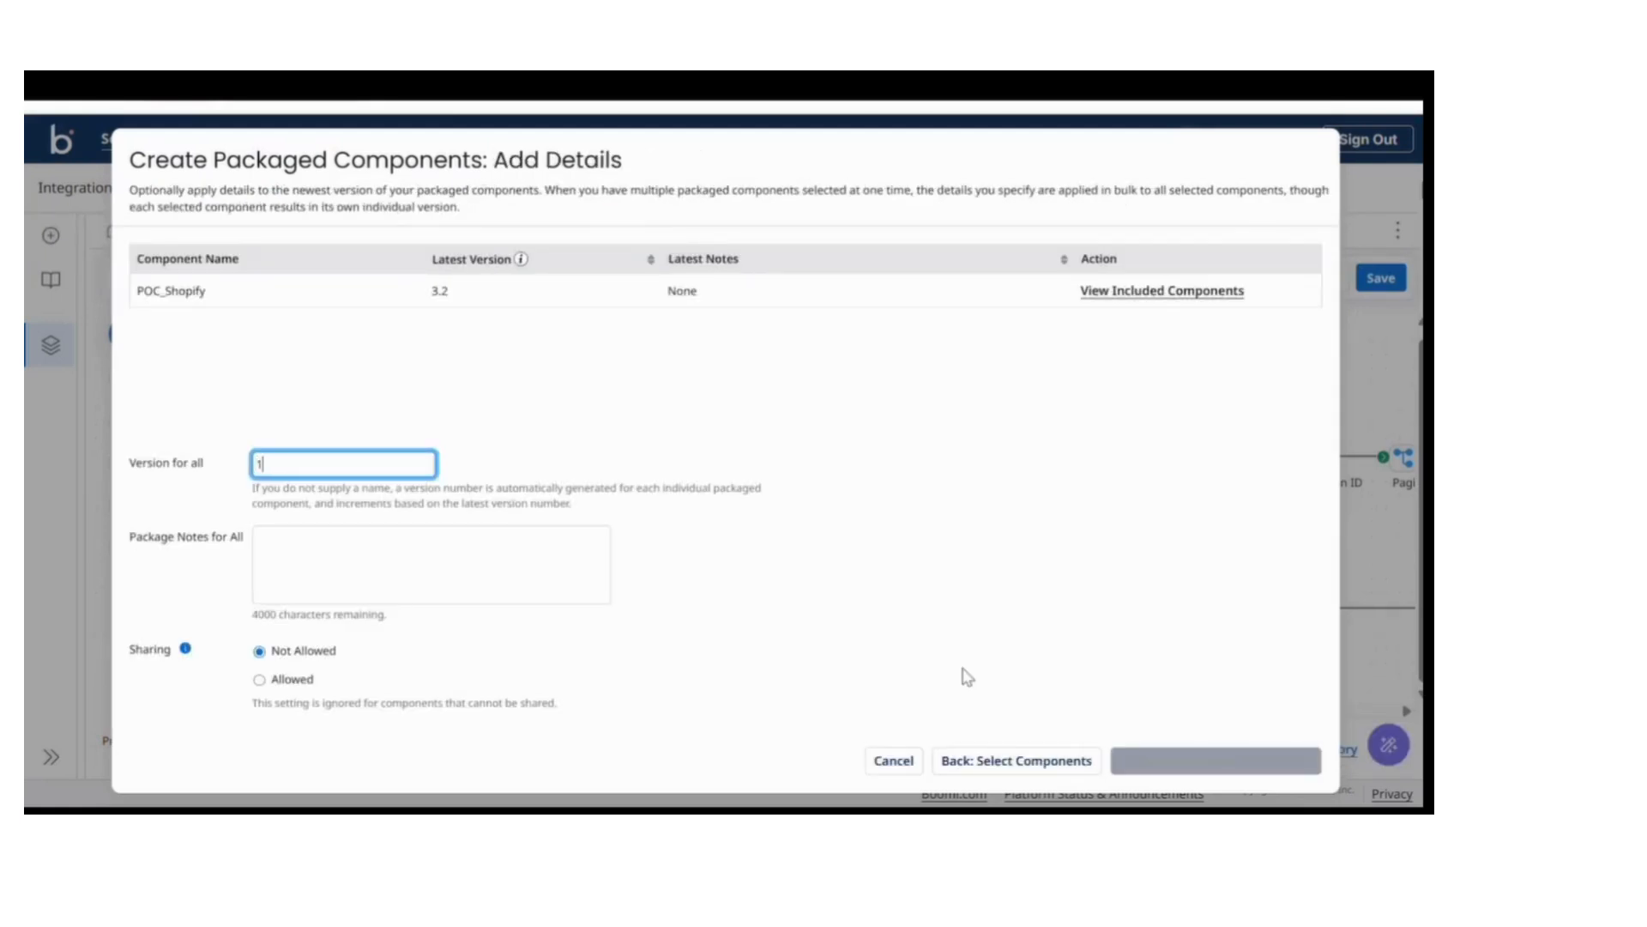
{"action": "type", "text": "0"}
{"action": "left_click", "coordinate": [298, 536]}
{"action": "type", "text": "Initial Load"}
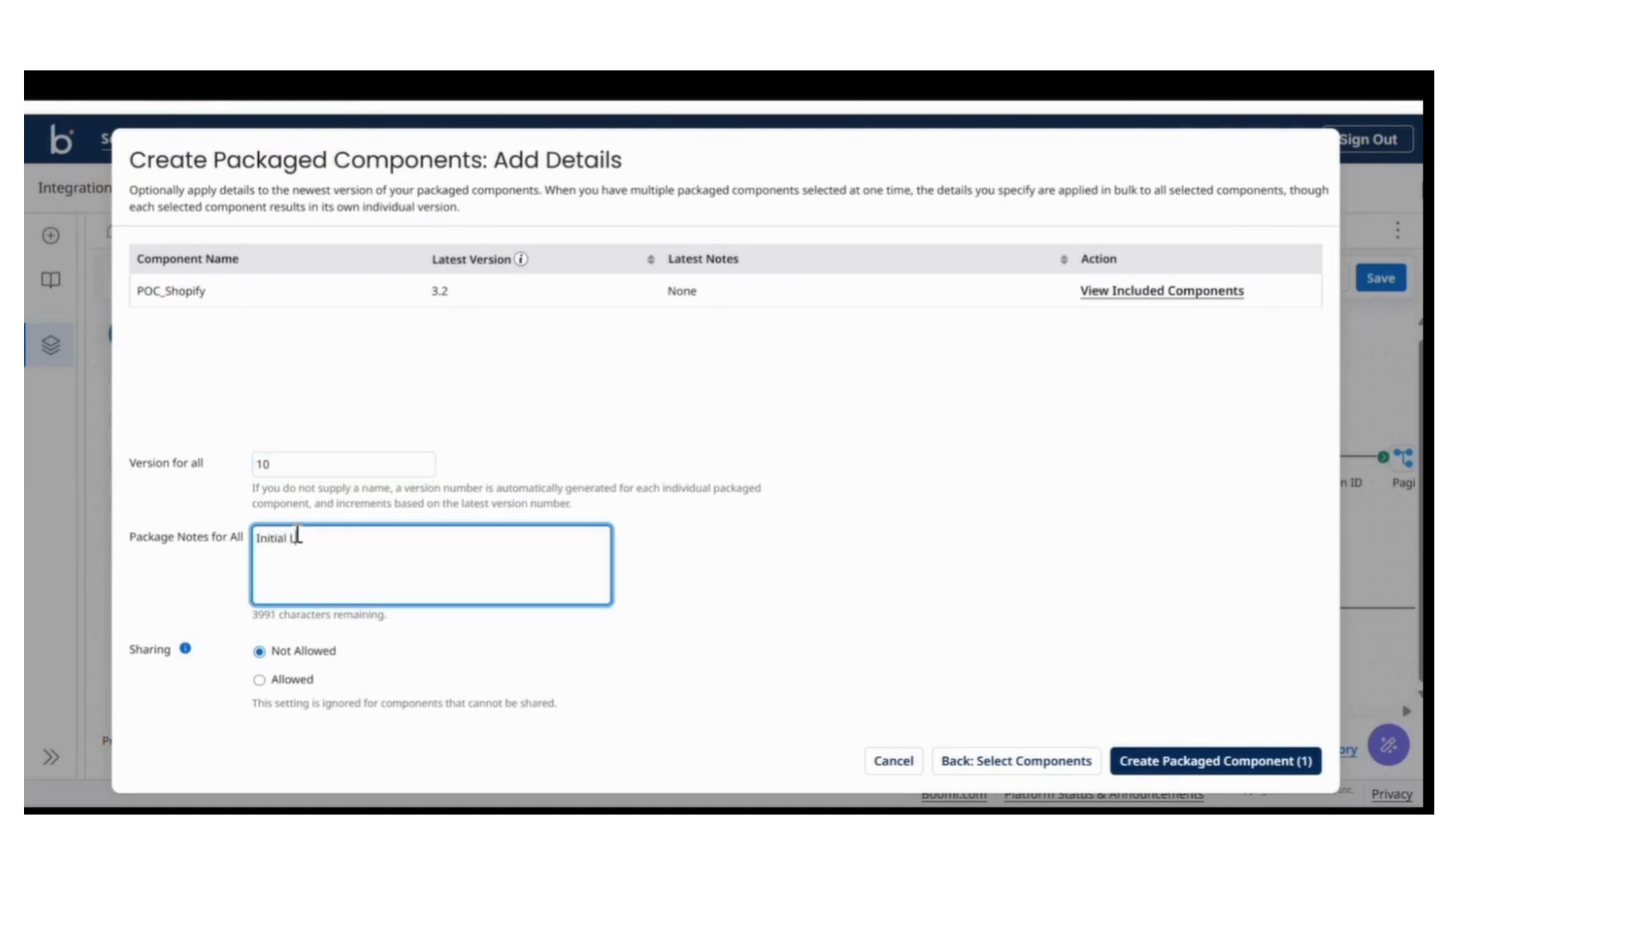
{"action": "type", "text": " testing"}
{"action": "left_click", "coordinate": [1274, 763]}
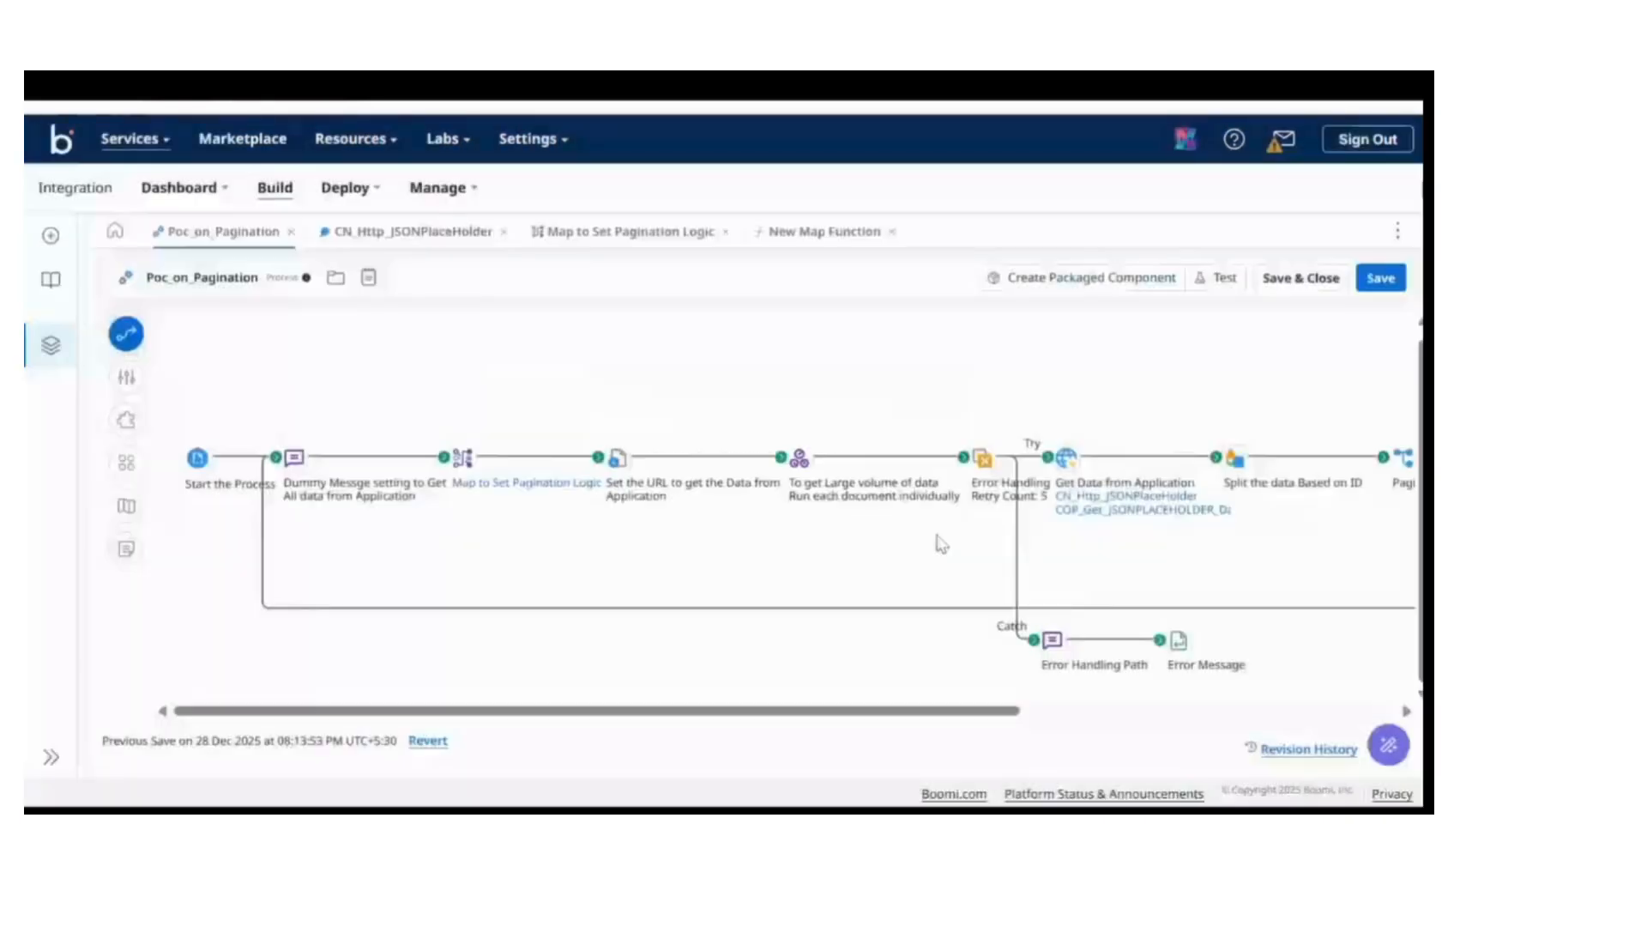
Deploy the packaged component to Dev Env without deployment notes and dismiss the deployment message.
{"action": "left_click", "coordinate": [289, 239]}
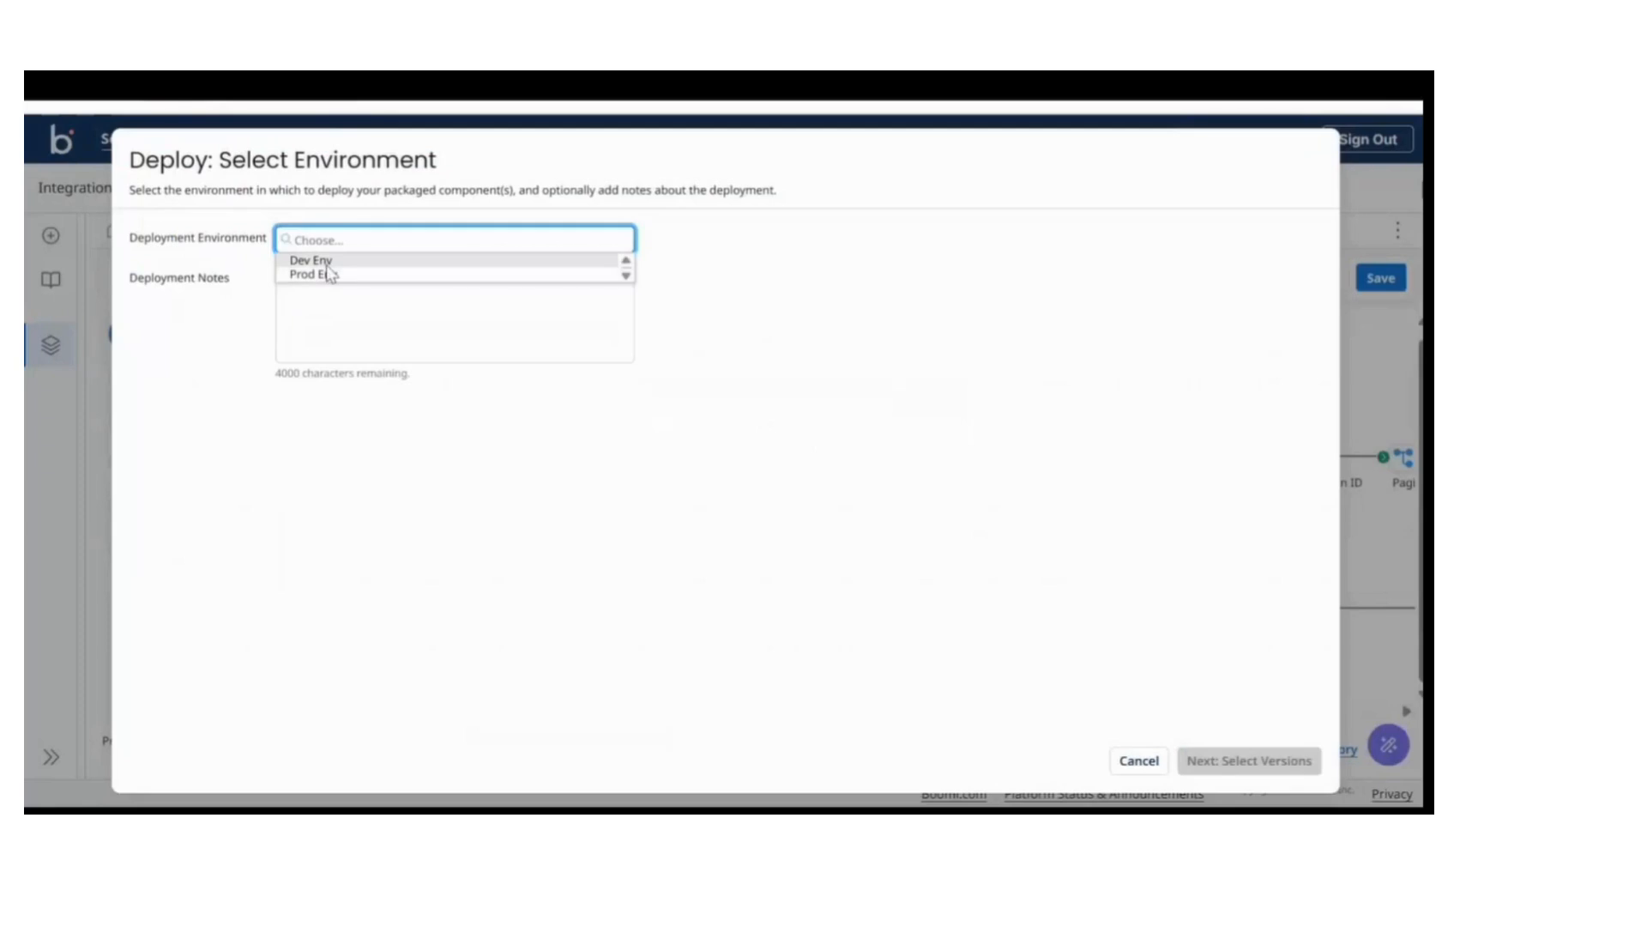
{"action": "left_click", "coordinate": [317, 254]}
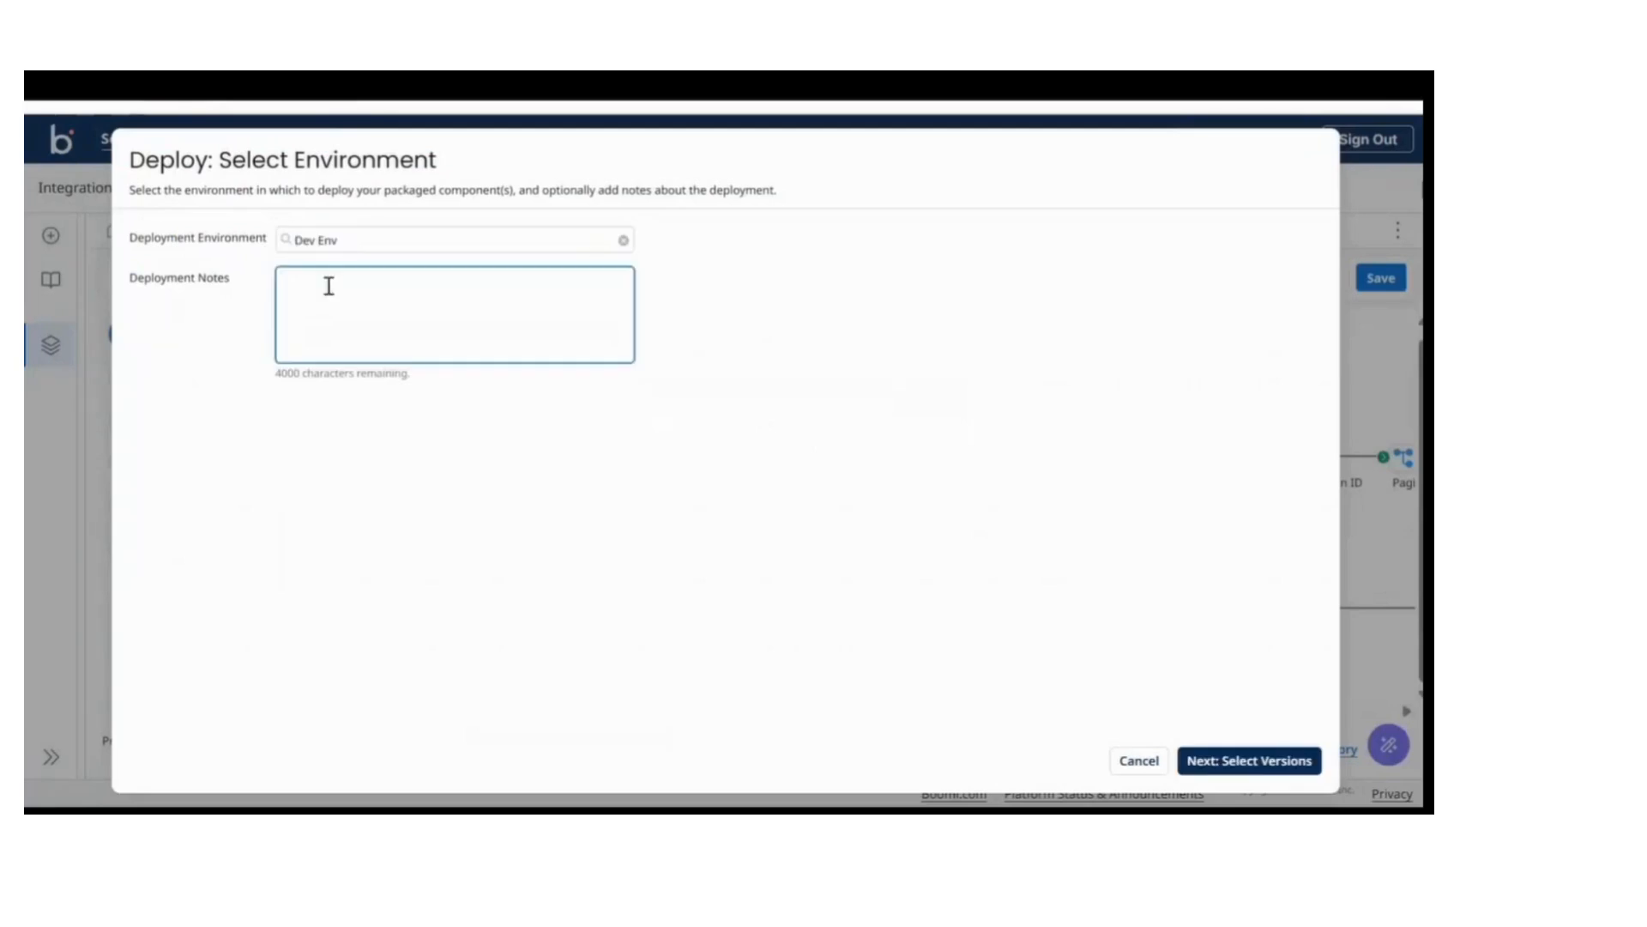
{"action": "left_click", "coordinate": [1232, 760]}
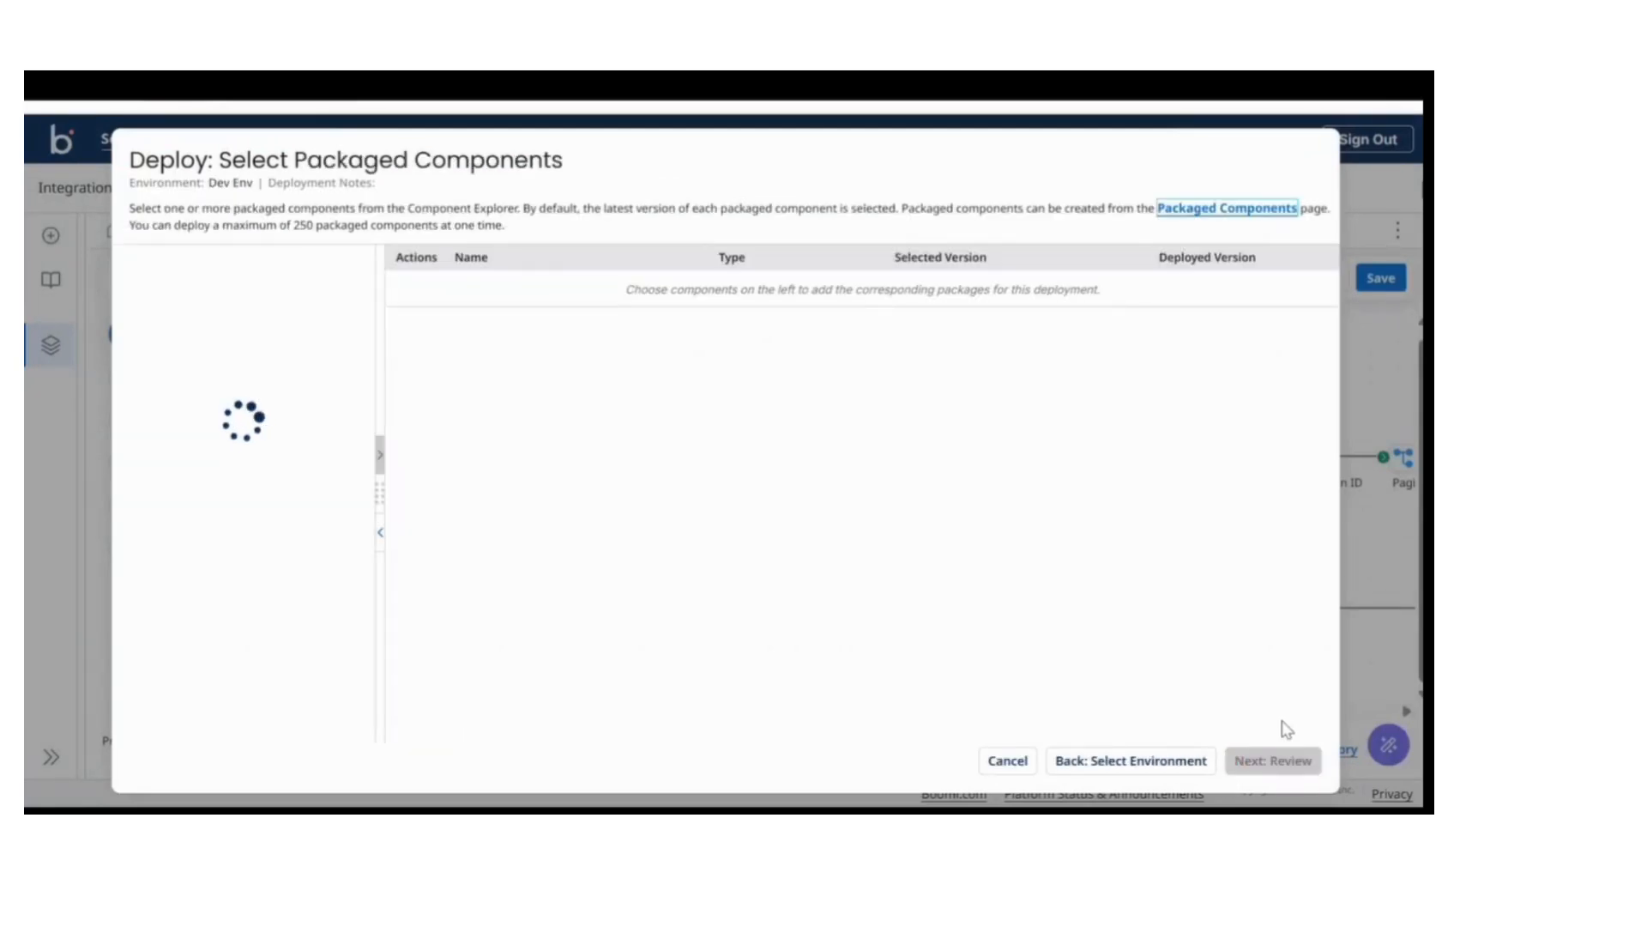
{"action": "left_click", "coordinate": [1277, 763]}
{"action": "left_click", "coordinate": [1279, 763]}
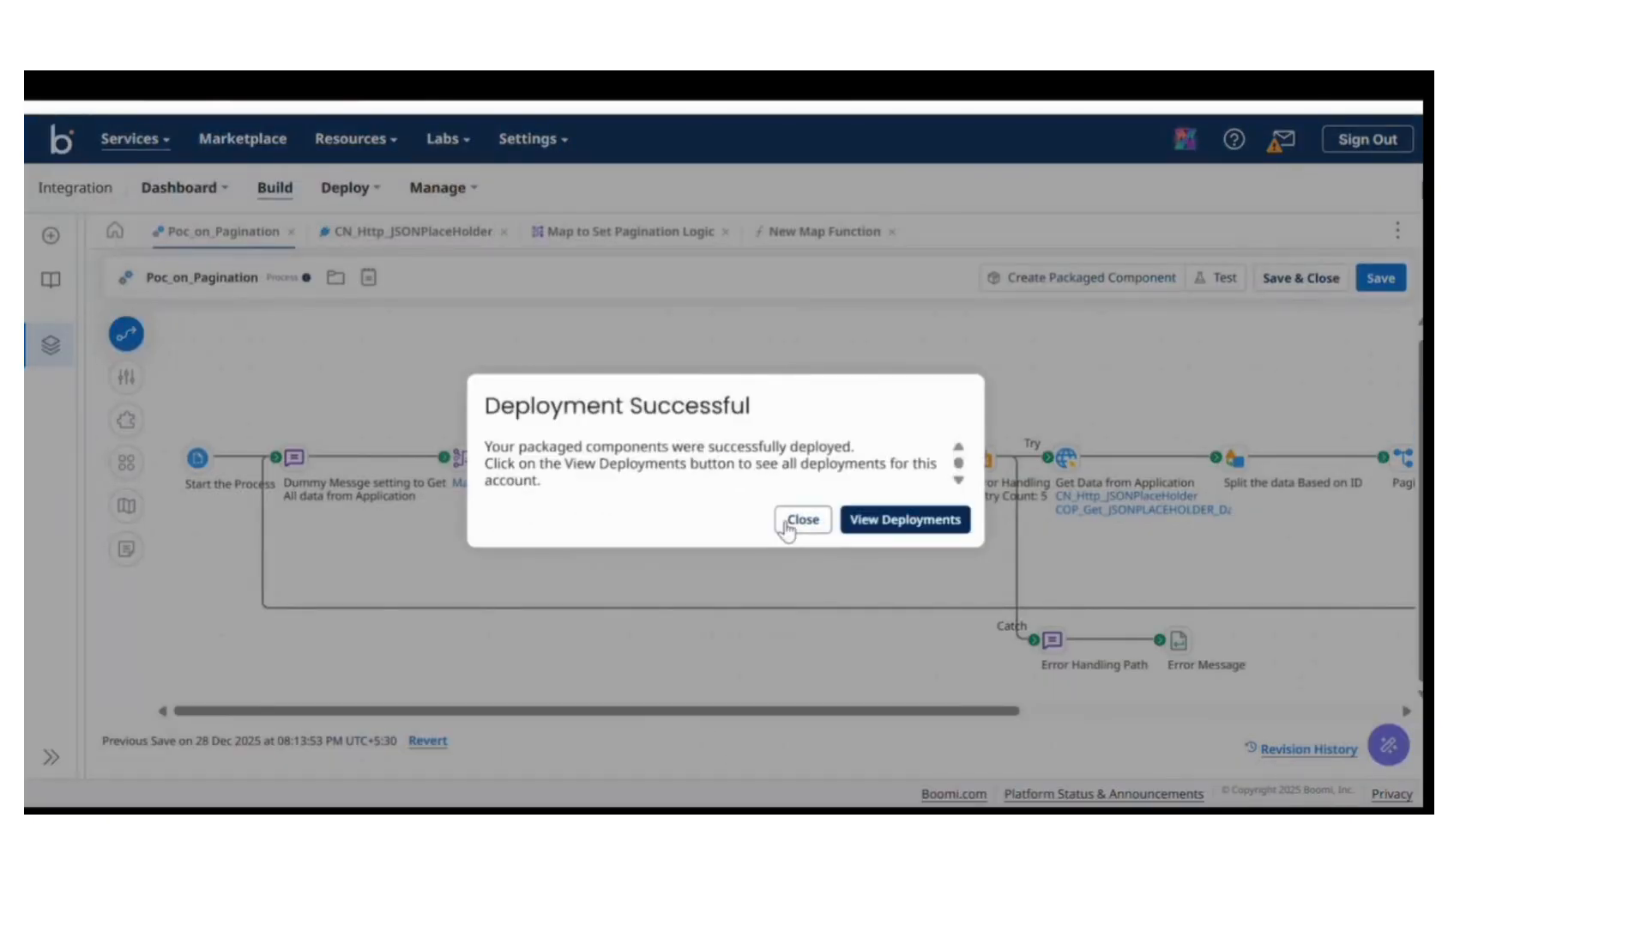
{"action": "left_click", "coordinate": [793, 521]}
Open Process Reporting in a separate browser tab and switch to it.
{"action": "left_click", "coordinate": [468, 193]}
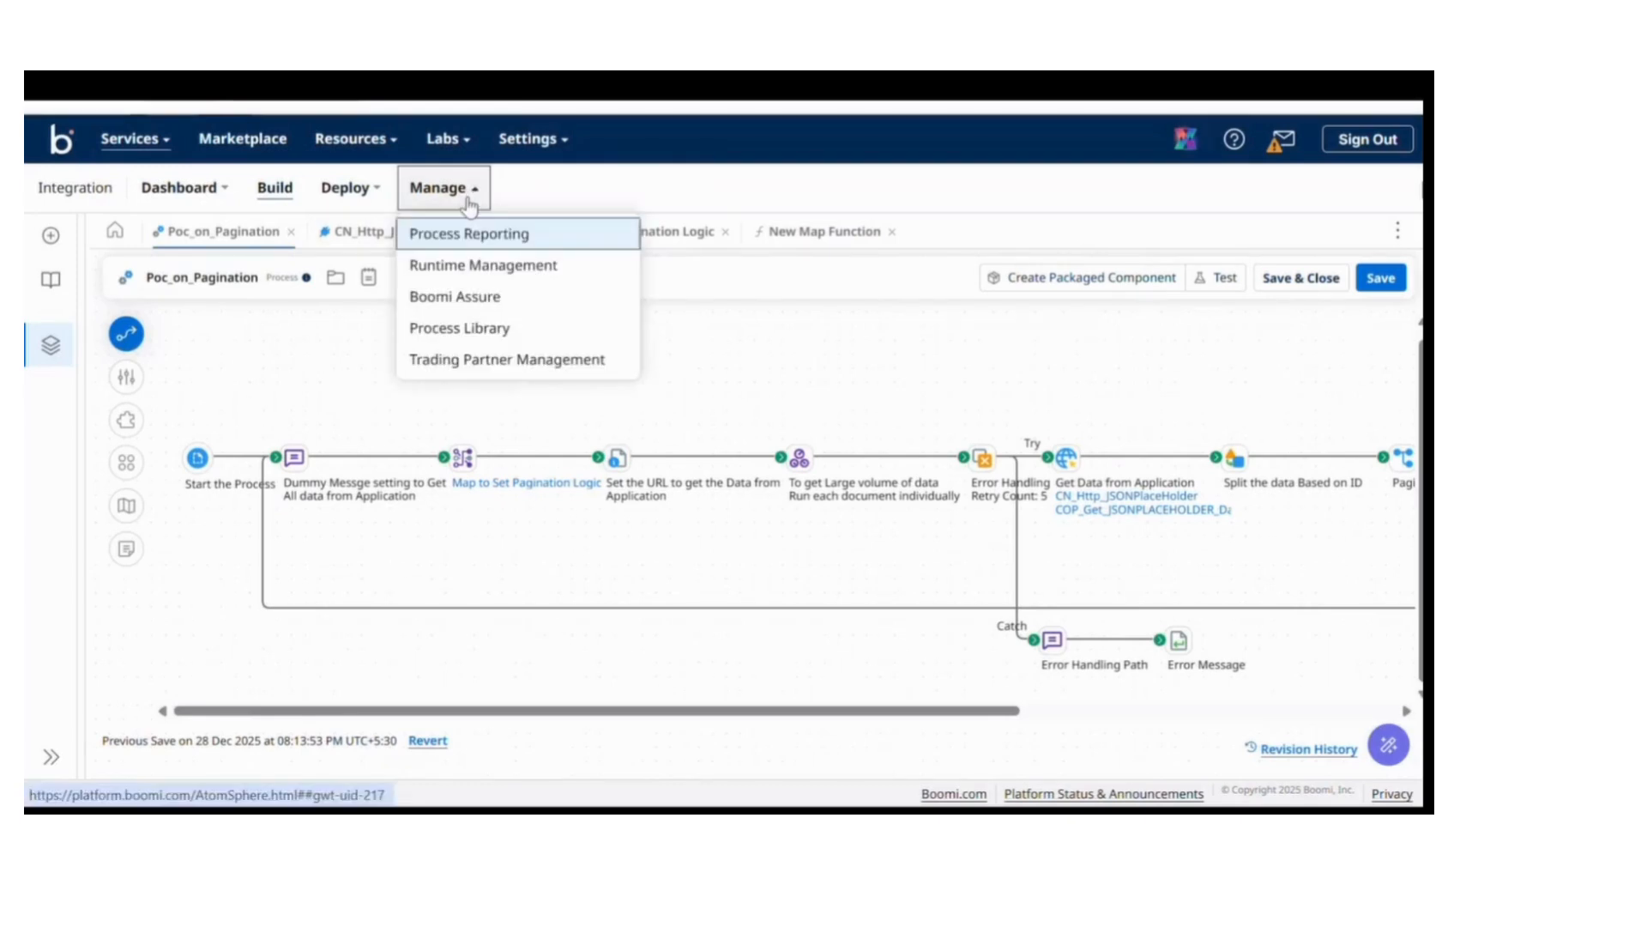
{"action": "right_click", "coordinate": [485, 240]}
{"action": "left_click", "coordinate": [532, 268]}
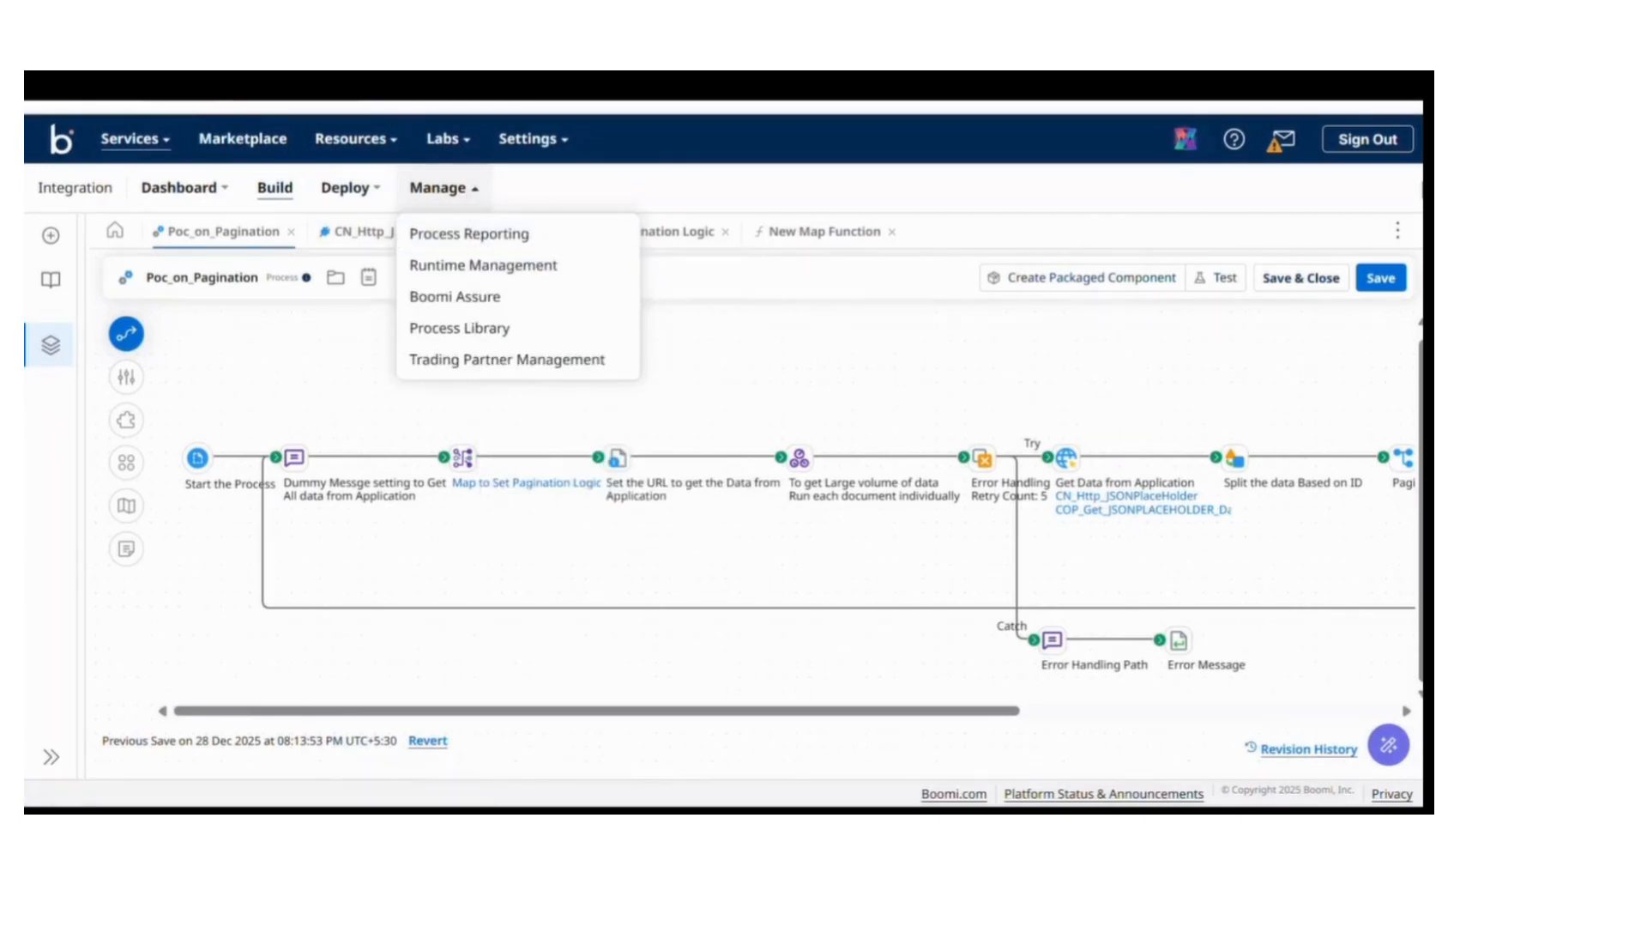
{"action": "left_click", "coordinate": [429, 84]}
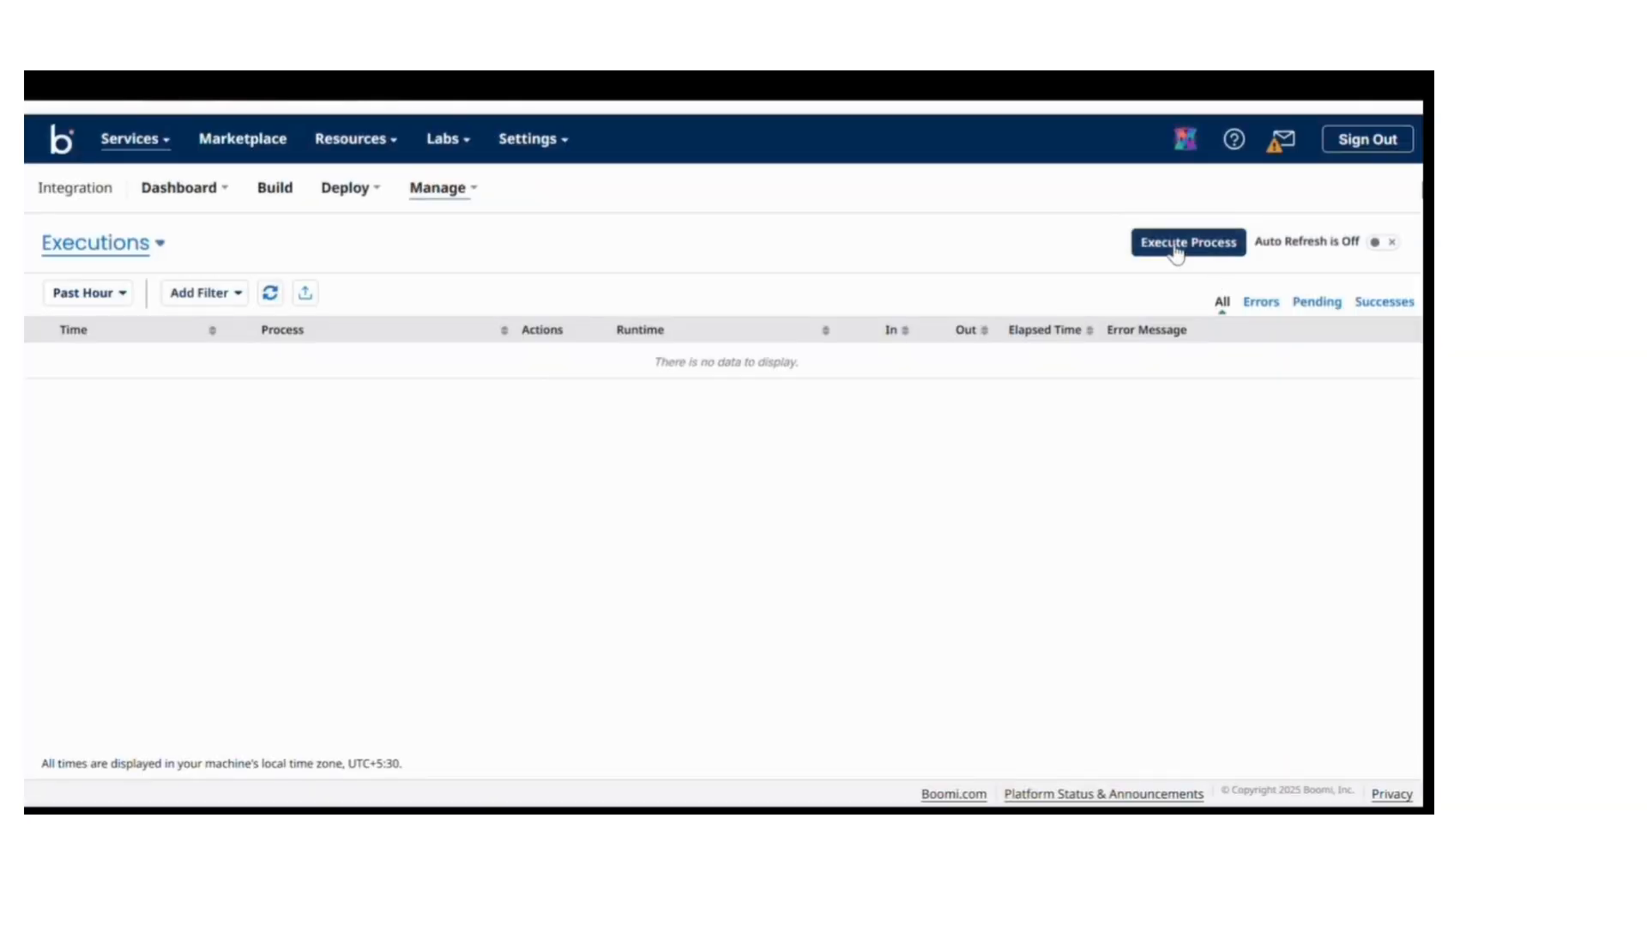
Execute the Poc_on_Pagination process on the Dev Atom runtime.
{"action": "left_click", "coordinate": [1176, 249]}
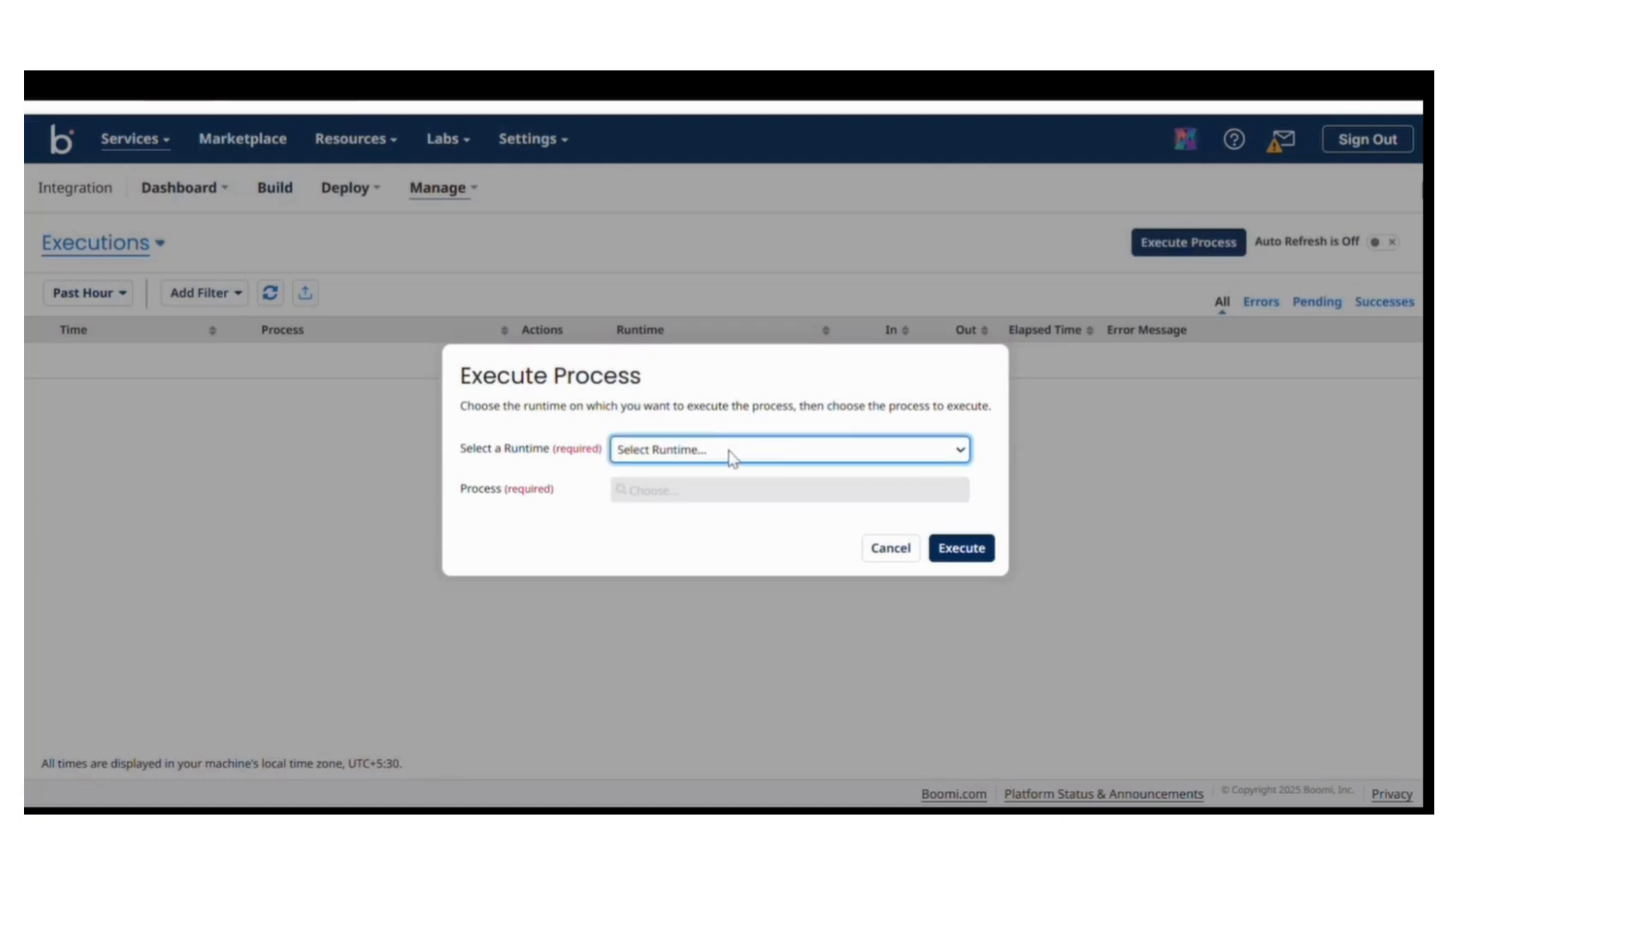
{"action": "left_click", "coordinate": [659, 489]}
{"action": "left_click", "coordinate": [646, 496]}
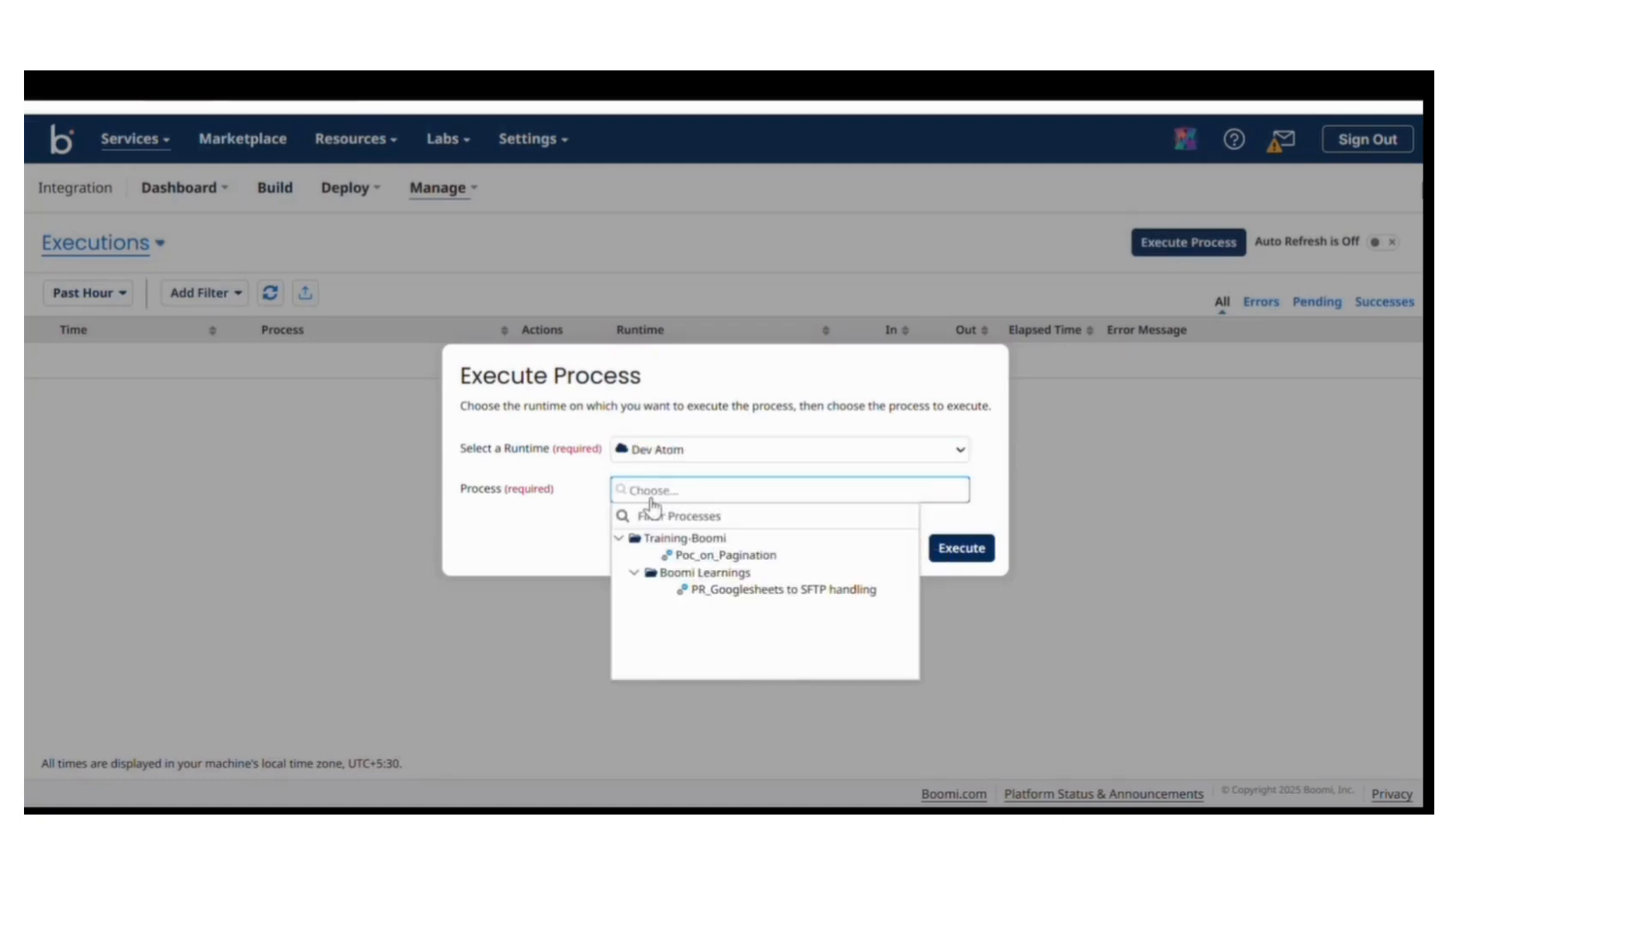
{"action": "left_click", "coordinate": [716, 555]}
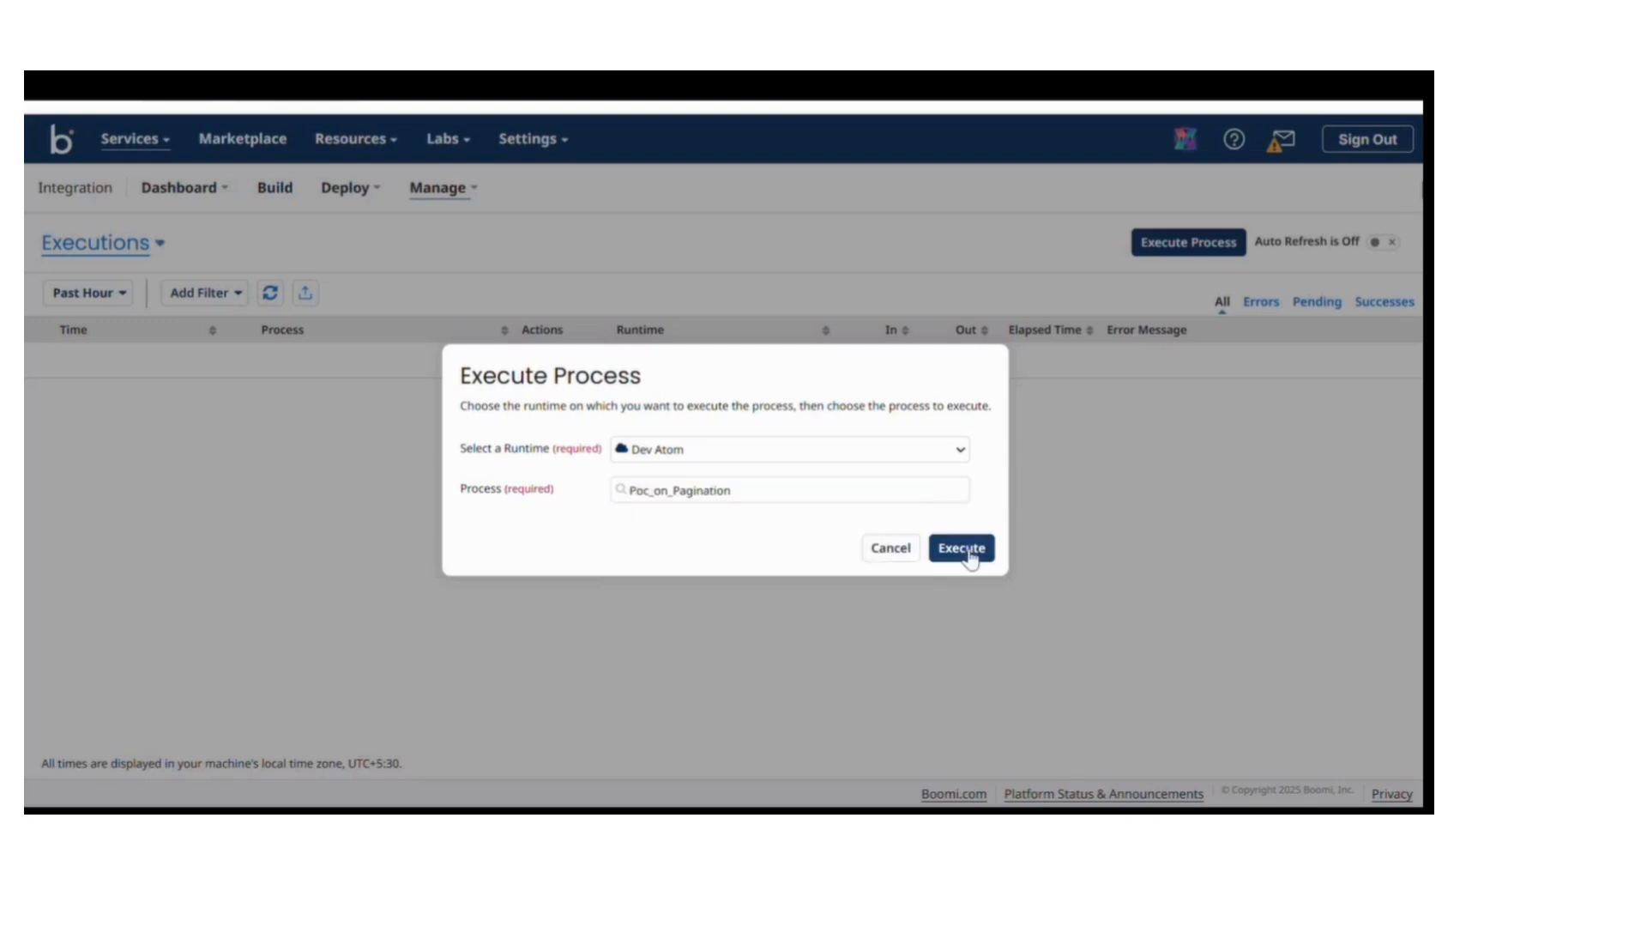
{"action": "left_click", "coordinate": [962, 549]}
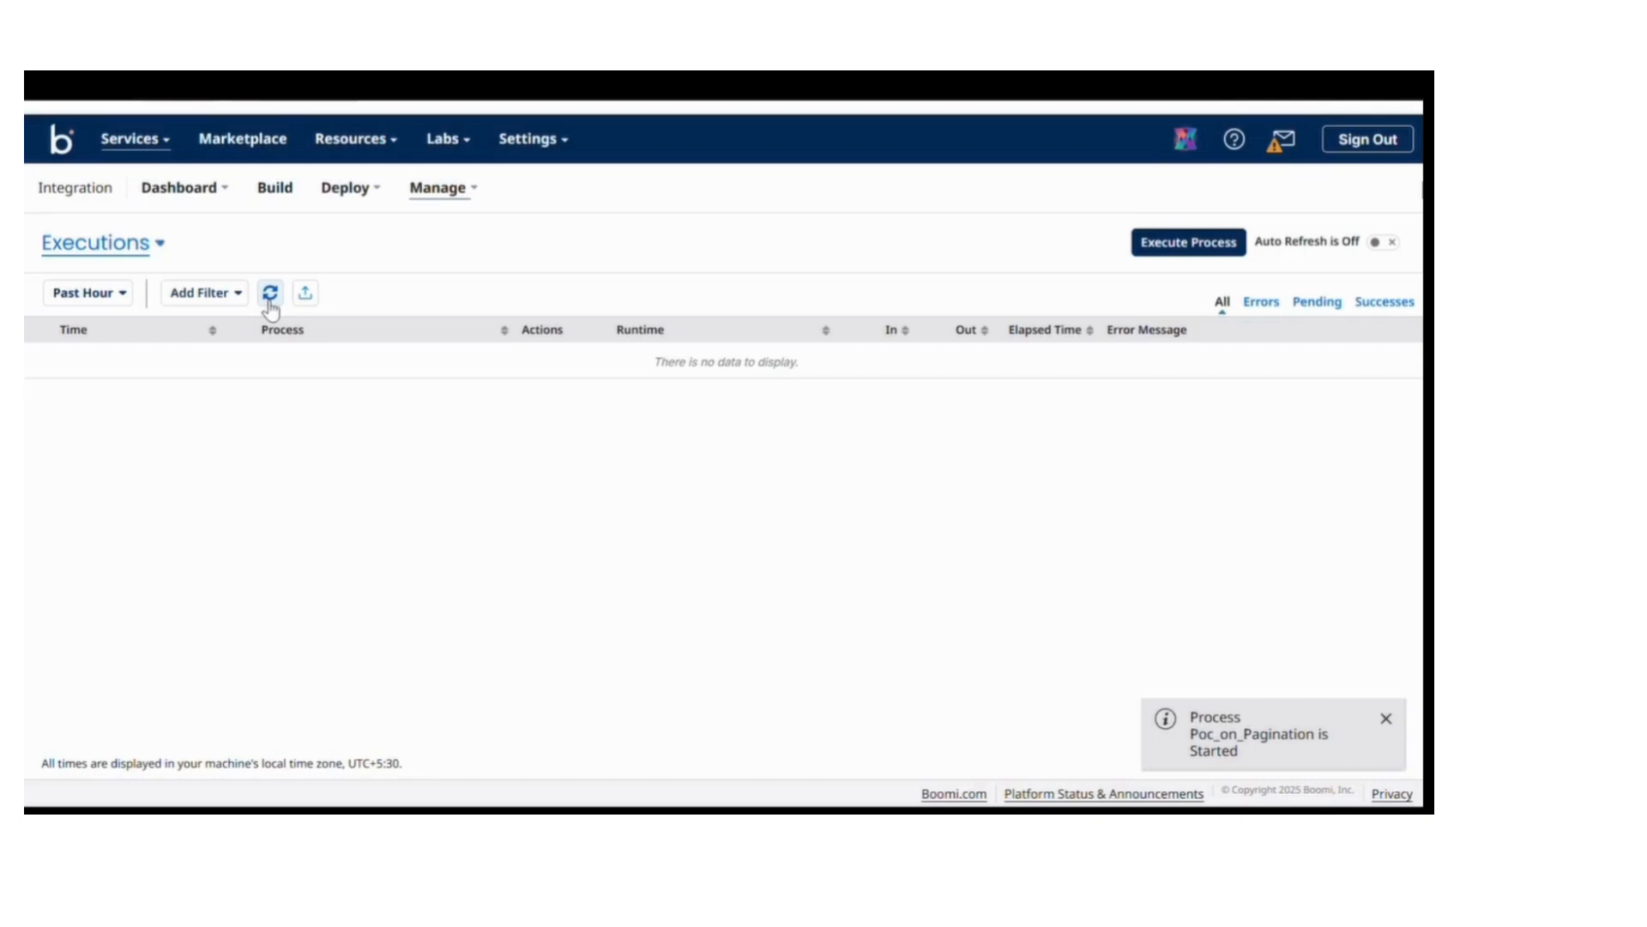
Turn on auto refresh and reload the executions list to check the Poc_on_Pagination run.
{"action": "left_click", "coordinate": [1388, 244]}
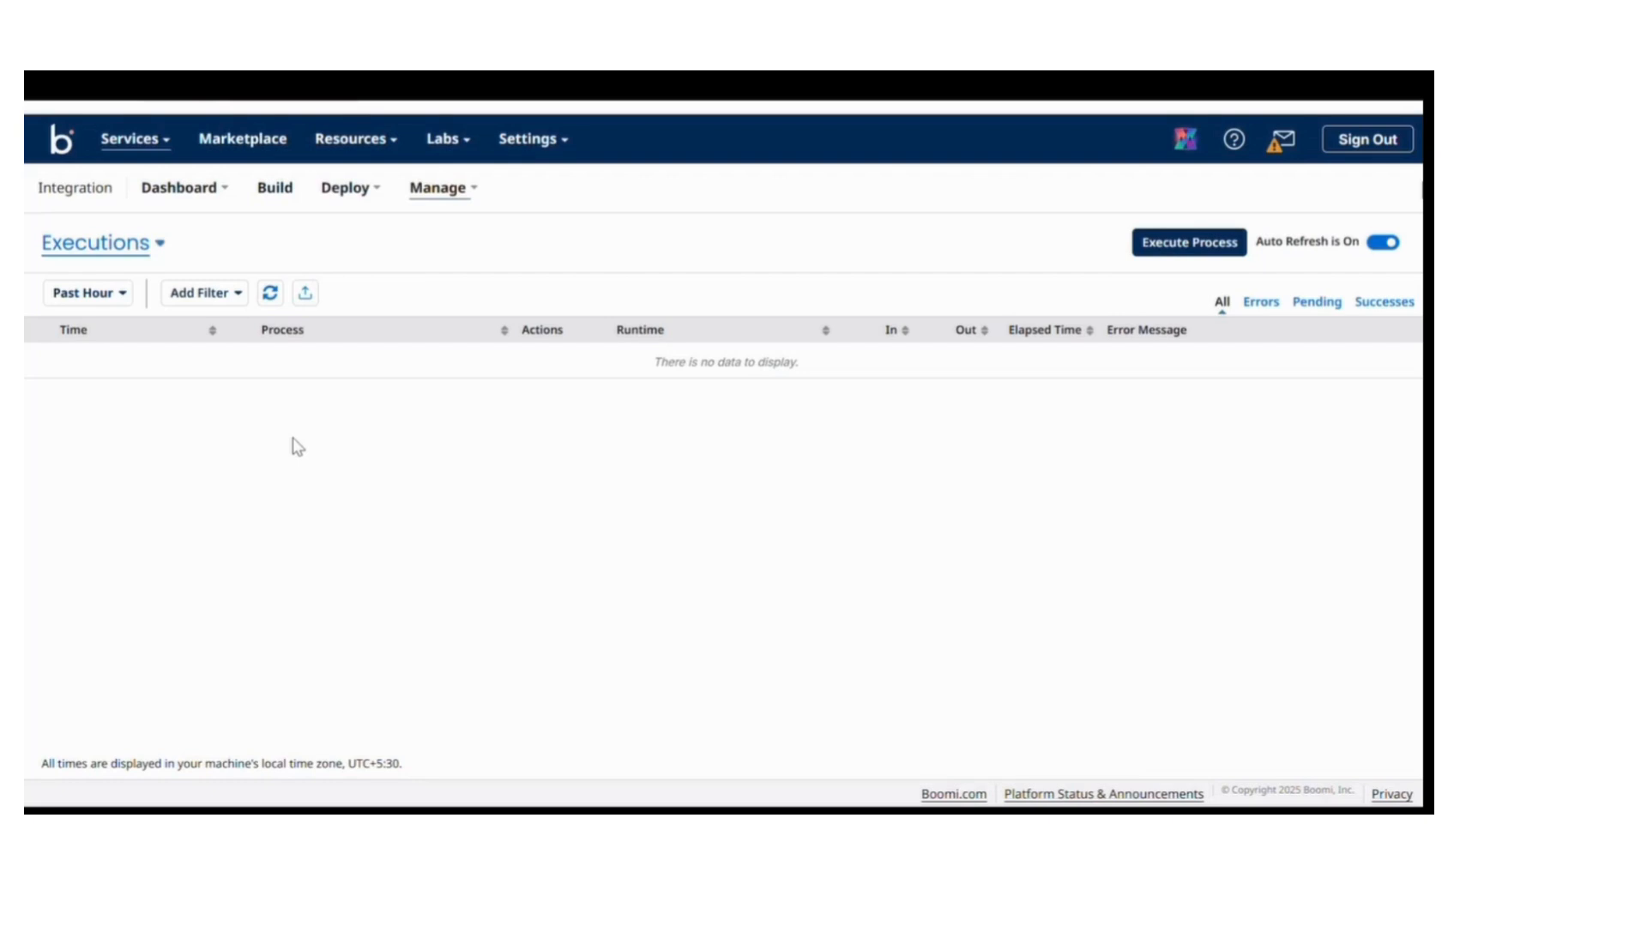
{"action": "left_click", "coordinate": [269, 293]}
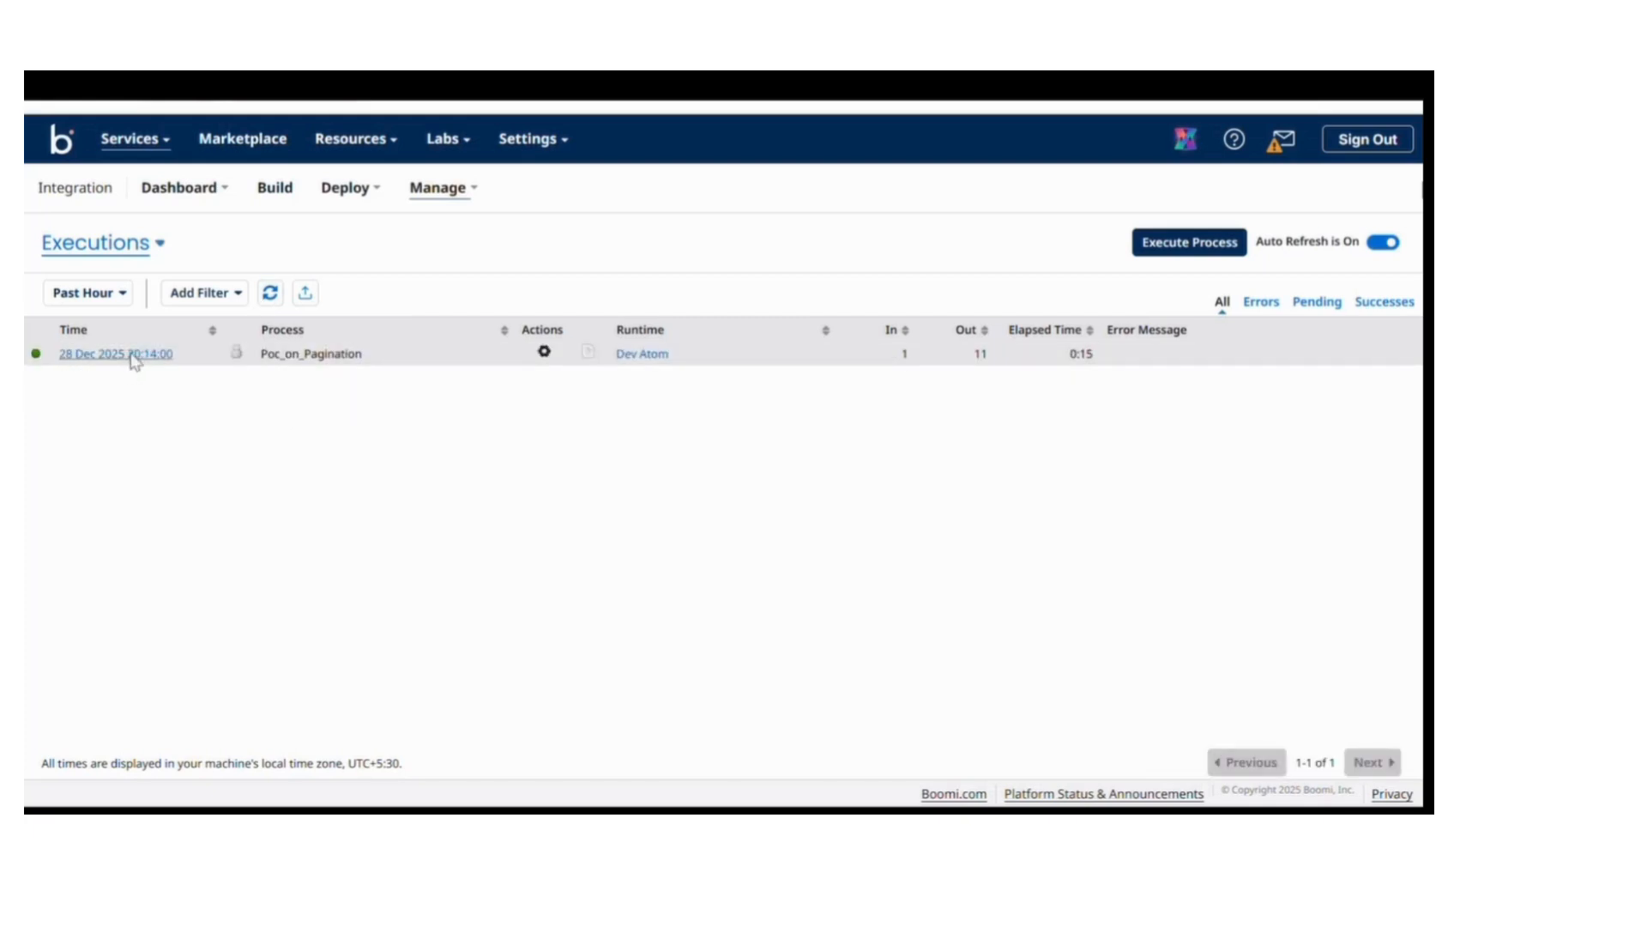
{"action": "left_click", "coordinate": [130, 353]}
{"action": "left_click", "coordinate": [265, 288]}
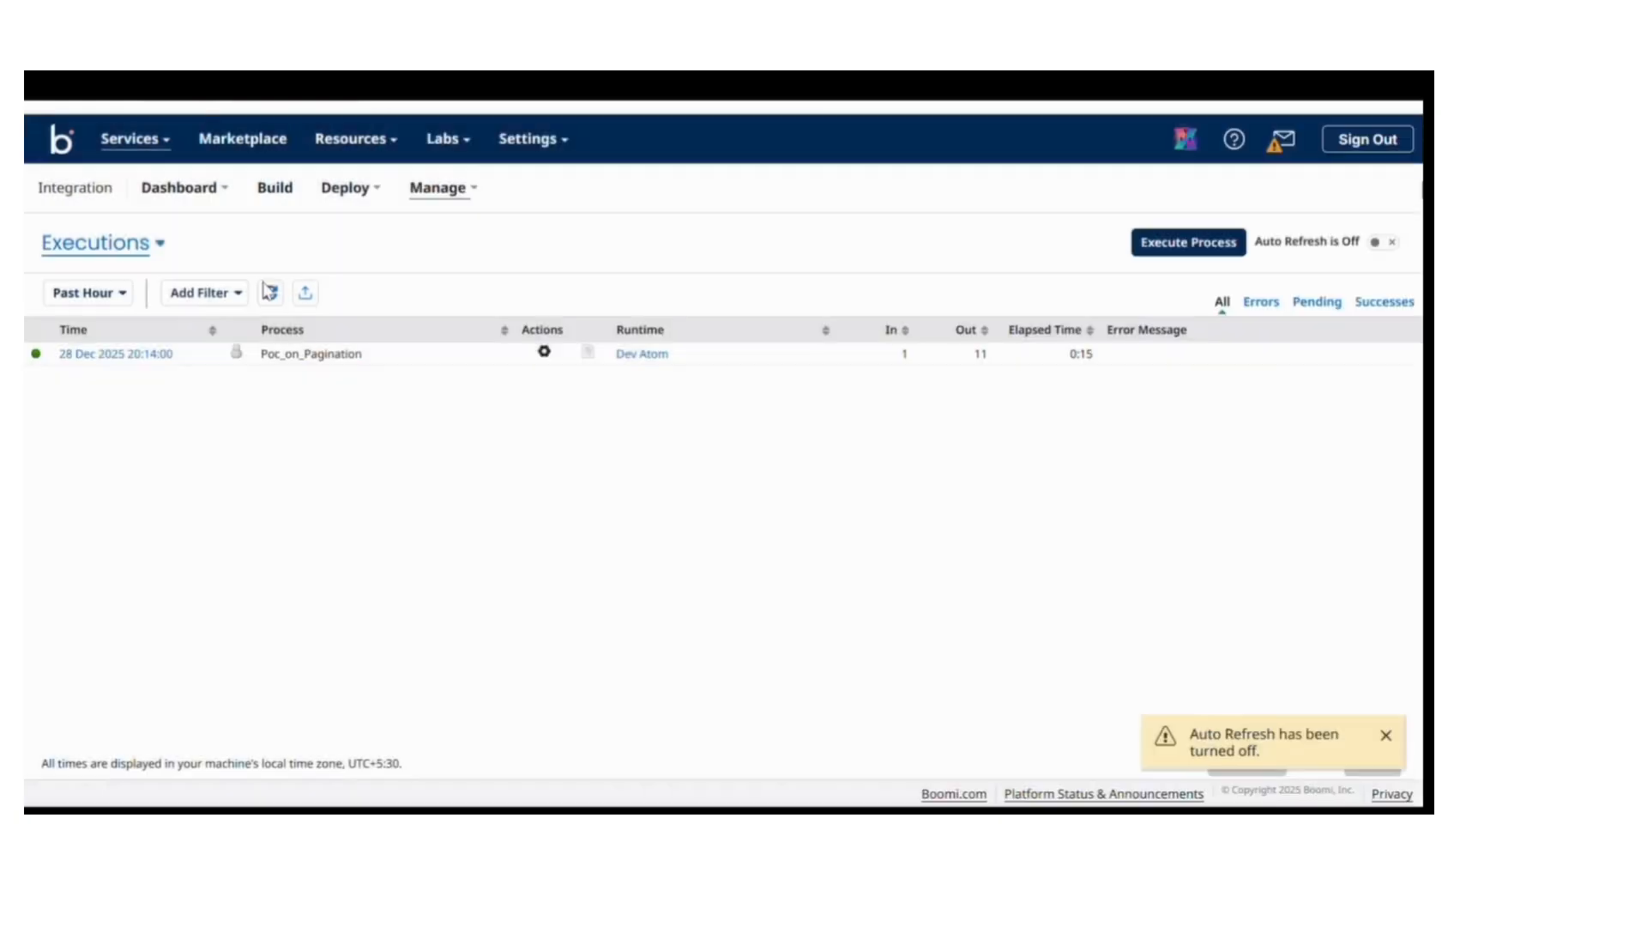
{"action": "left_click", "coordinate": [271, 292]}
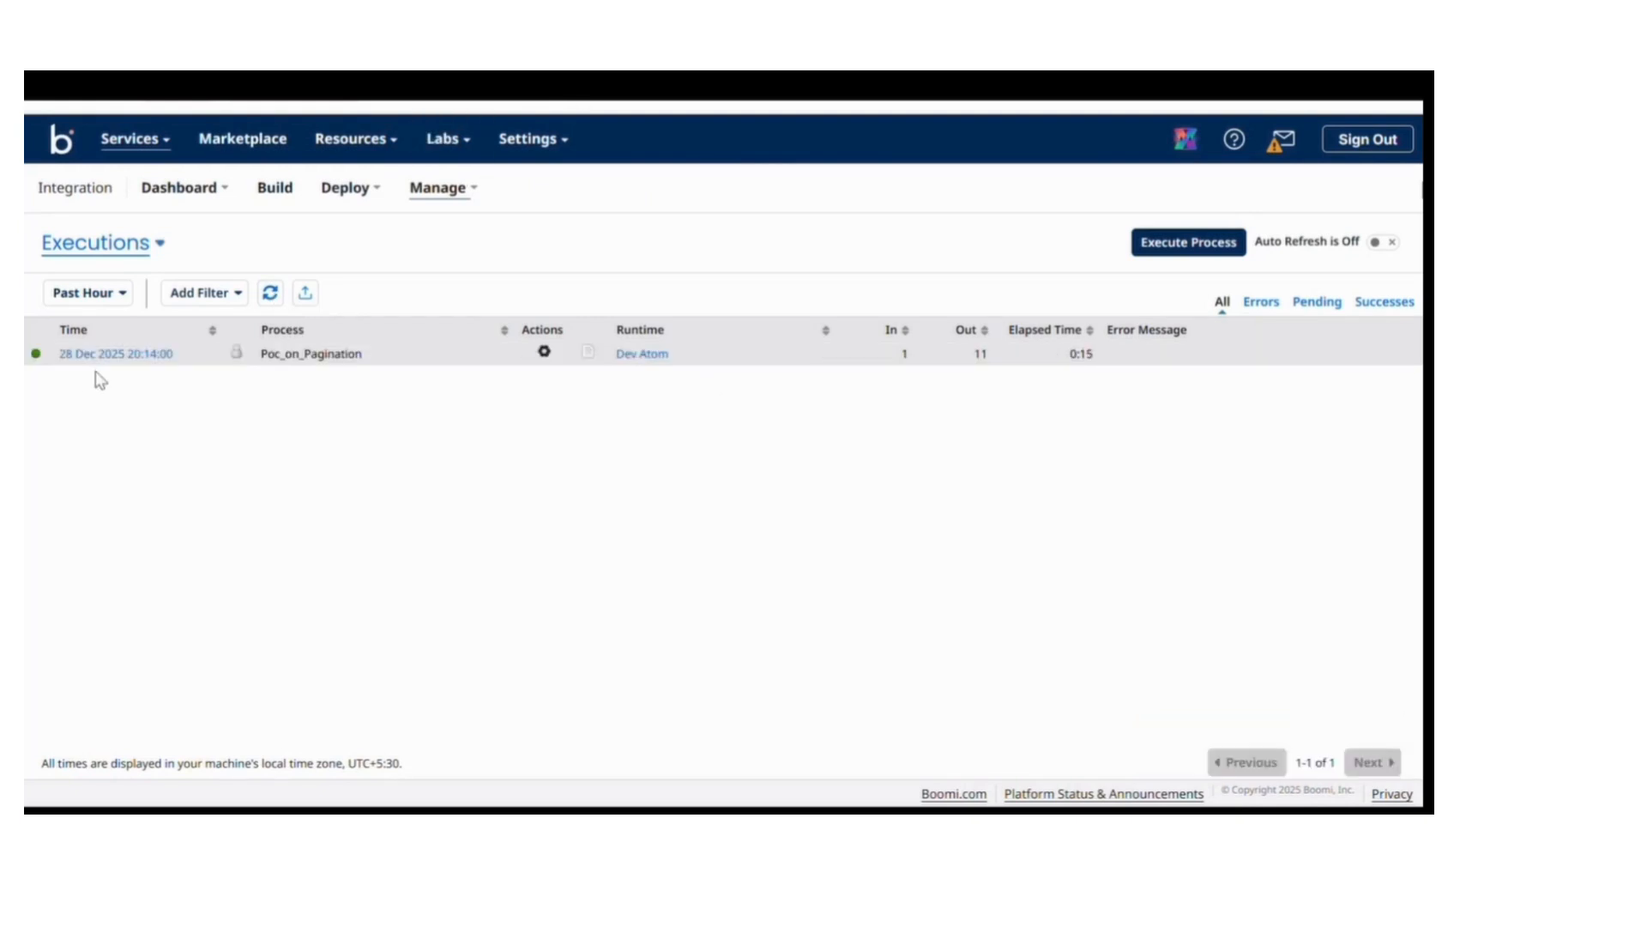
Open the HTTP Client successes of the Poc_on_Pagination run and widen the Url column to read the page URLs.
{"action": "left_click", "coordinate": [101, 354]}
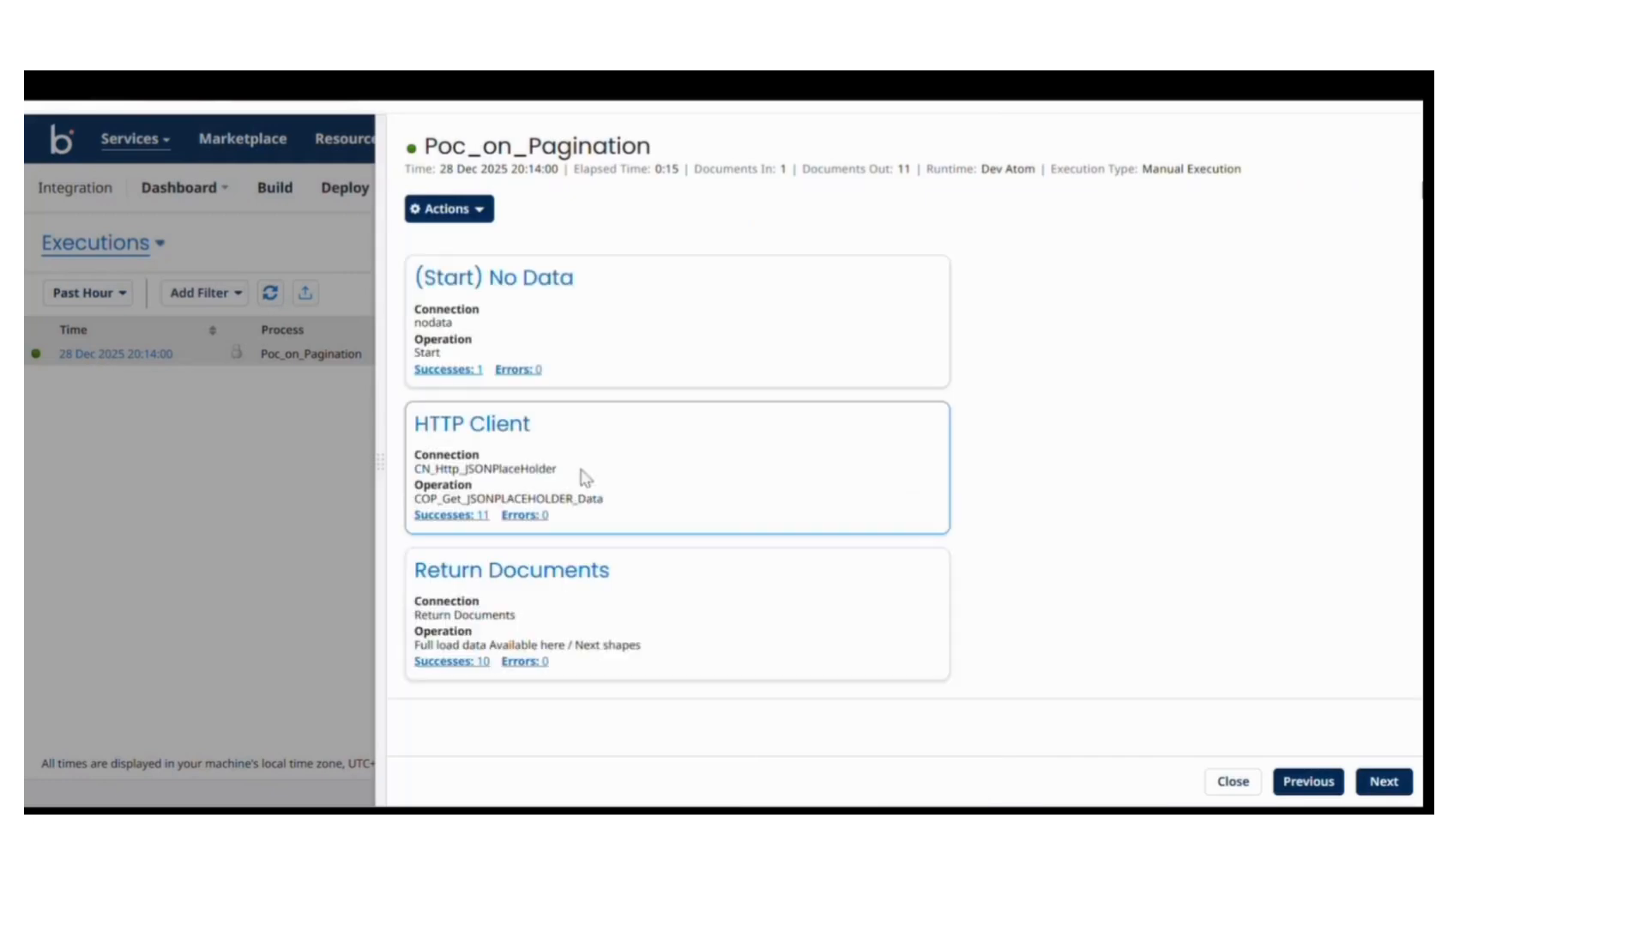
{"action": "left_click", "coordinate": [442, 516]}
{"action": "left_click_drag", "start_coordinate": [716, 345], "coordinate": [875, 345]}
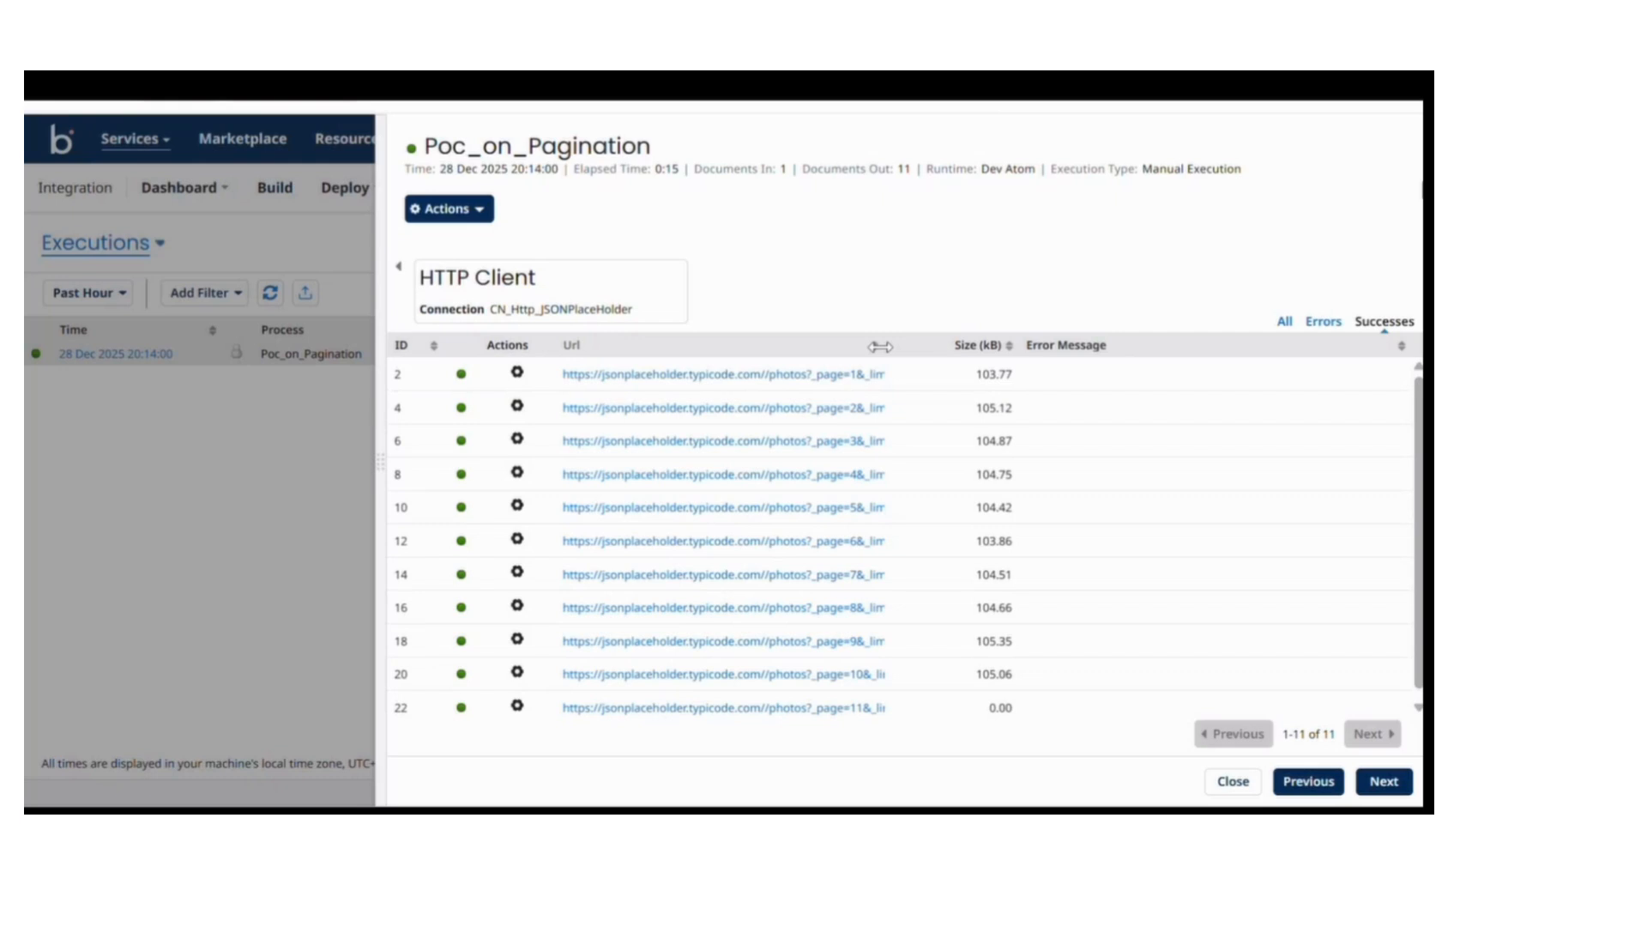
Widen the Url column further to read the page and limit parameters of each HTTP Client request in full.
{"action": "left_click_drag", "start_coordinate": [876, 346], "coordinate": [956, 353]}
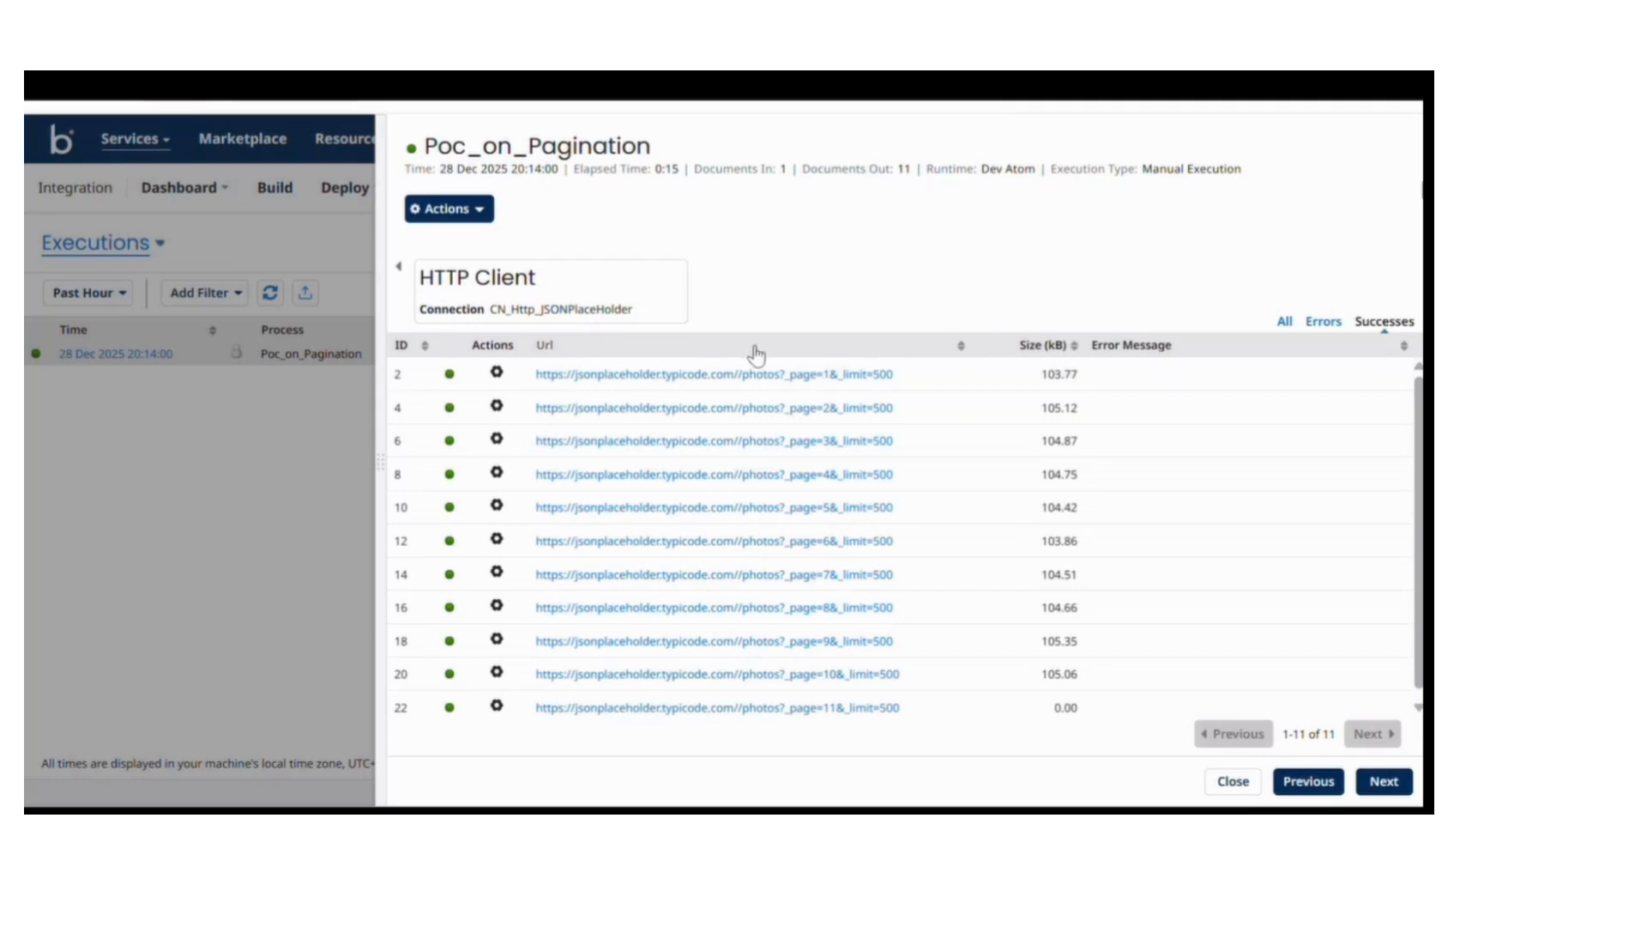
{"action": "left_click_drag", "start_coordinate": [754, 348], "coordinate": [887, 299]}
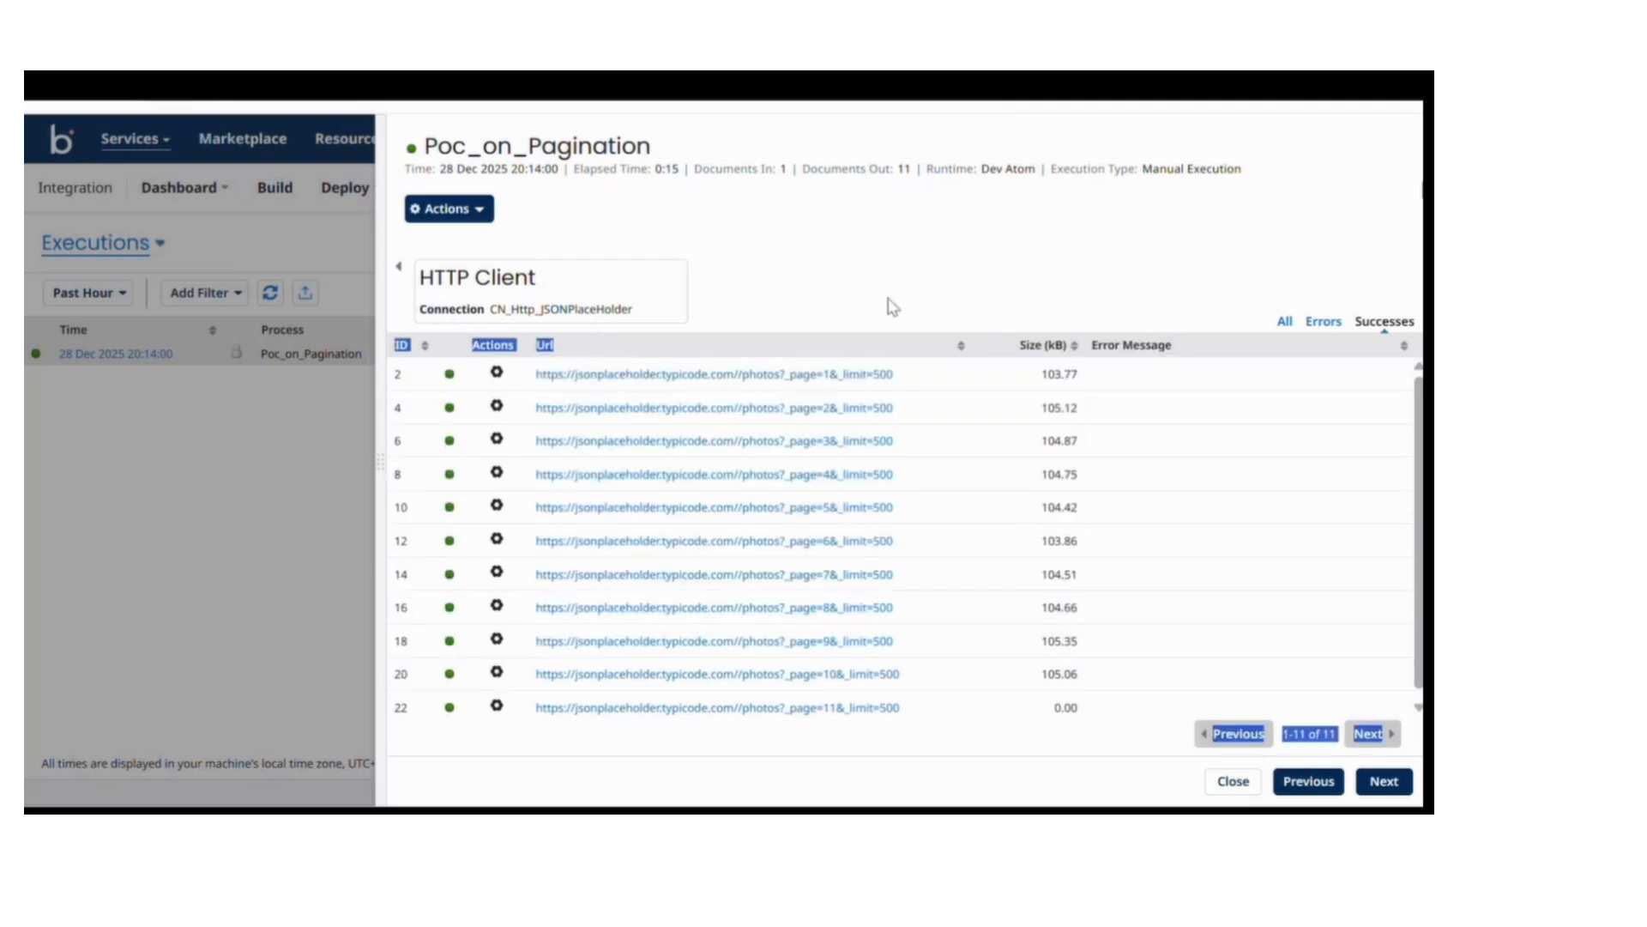
{"action": "left_click", "coordinate": [747, 291]}
{"action": "right_click", "coordinate": [816, 311]}
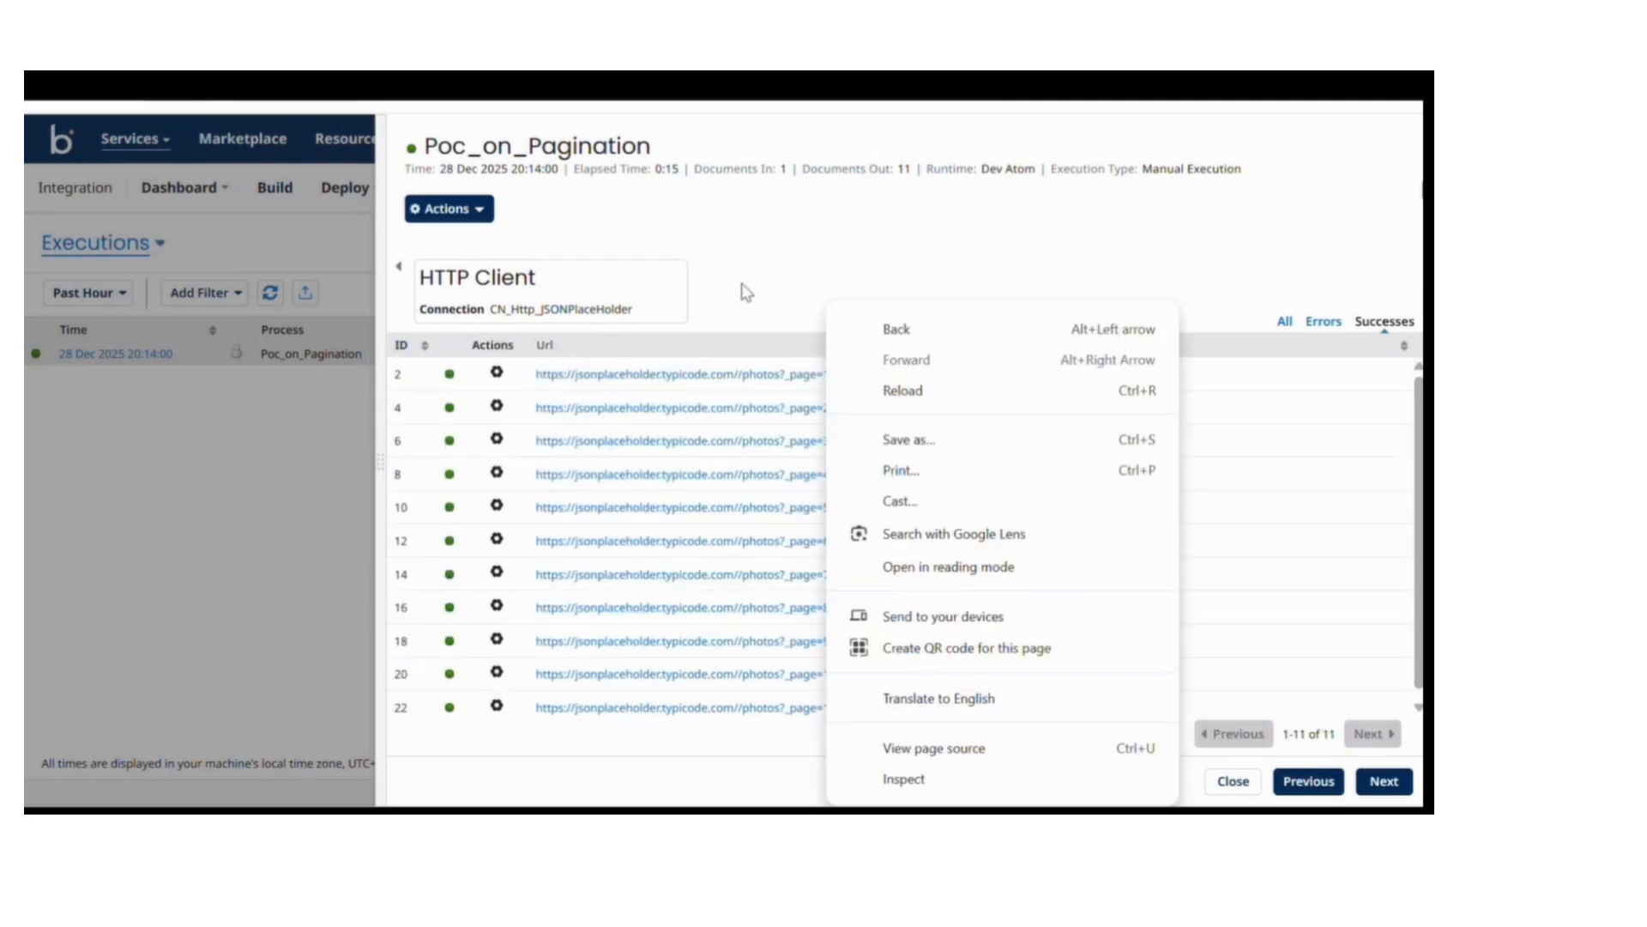
{"action": "left_click", "coordinate": [745, 273]}
{"action": "left_click_drag", "start_coordinate": [745, 272], "coordinate": [884, 276]}
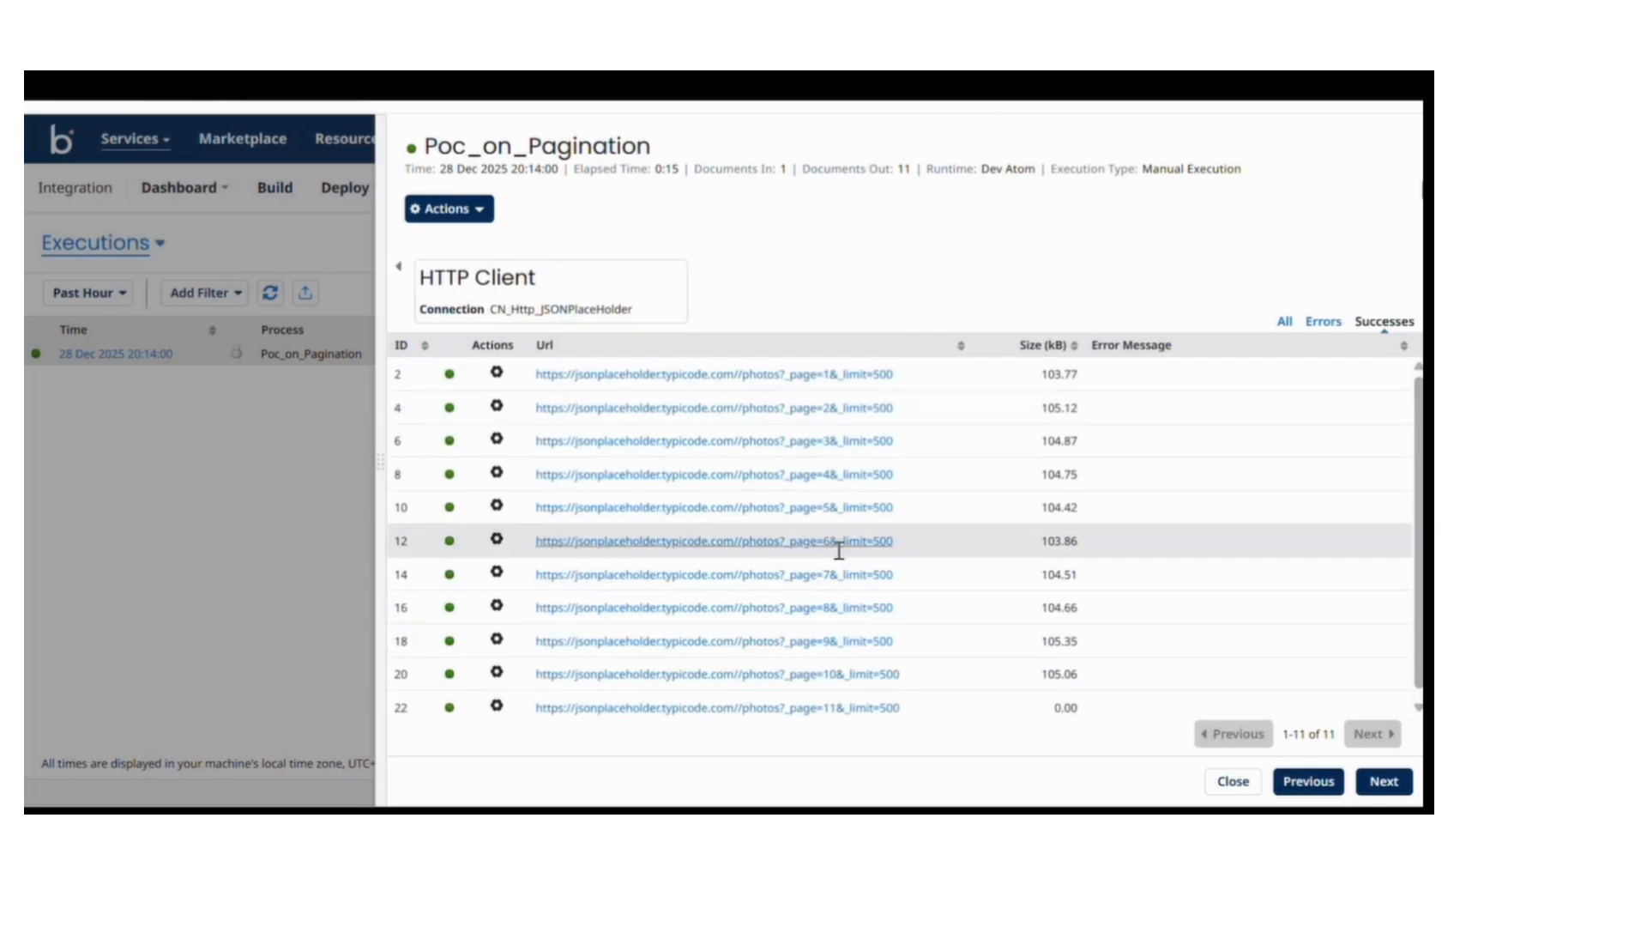
View the document returned by the page 10 request, check its photo IDs from start to end, and close the viewer.
{"action": "scroll", "coordinate": [839, 580], "scroll_direction": "down", "scroll_amount": 1}
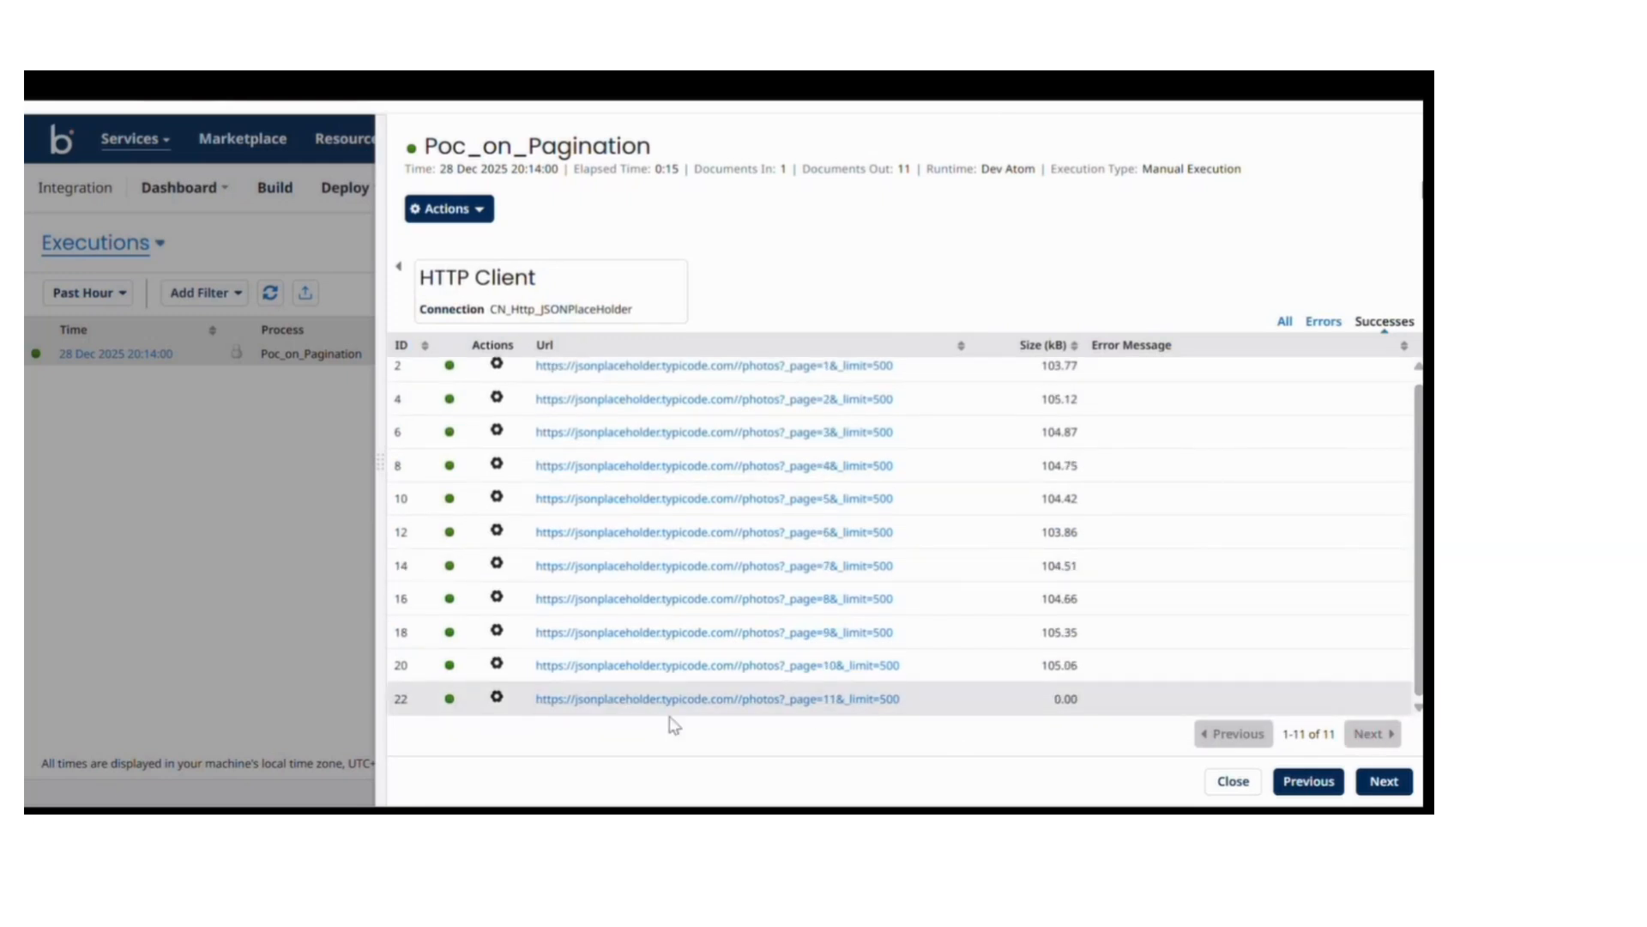
{"action": "left_click", "coordinate": [497, 665]}
{"action": "left_click", "coordinate": [549, 684]}
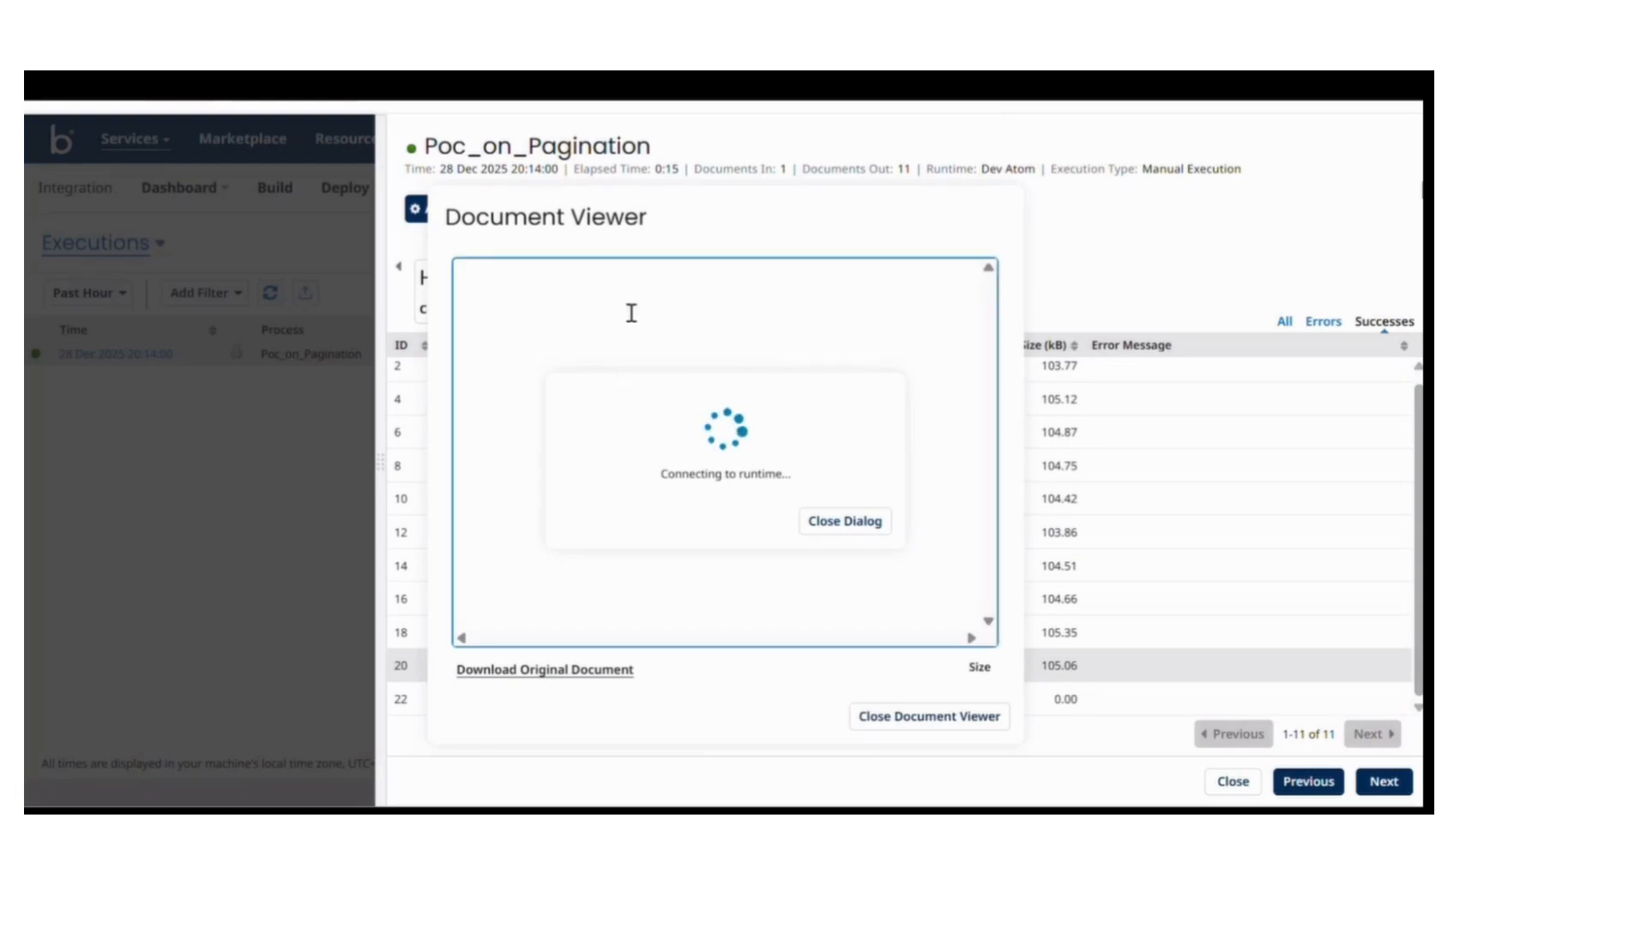
{"action": "scroll", "coordinate": [649, 363], "scroll_direction": "up", "scroll_amount": 12}
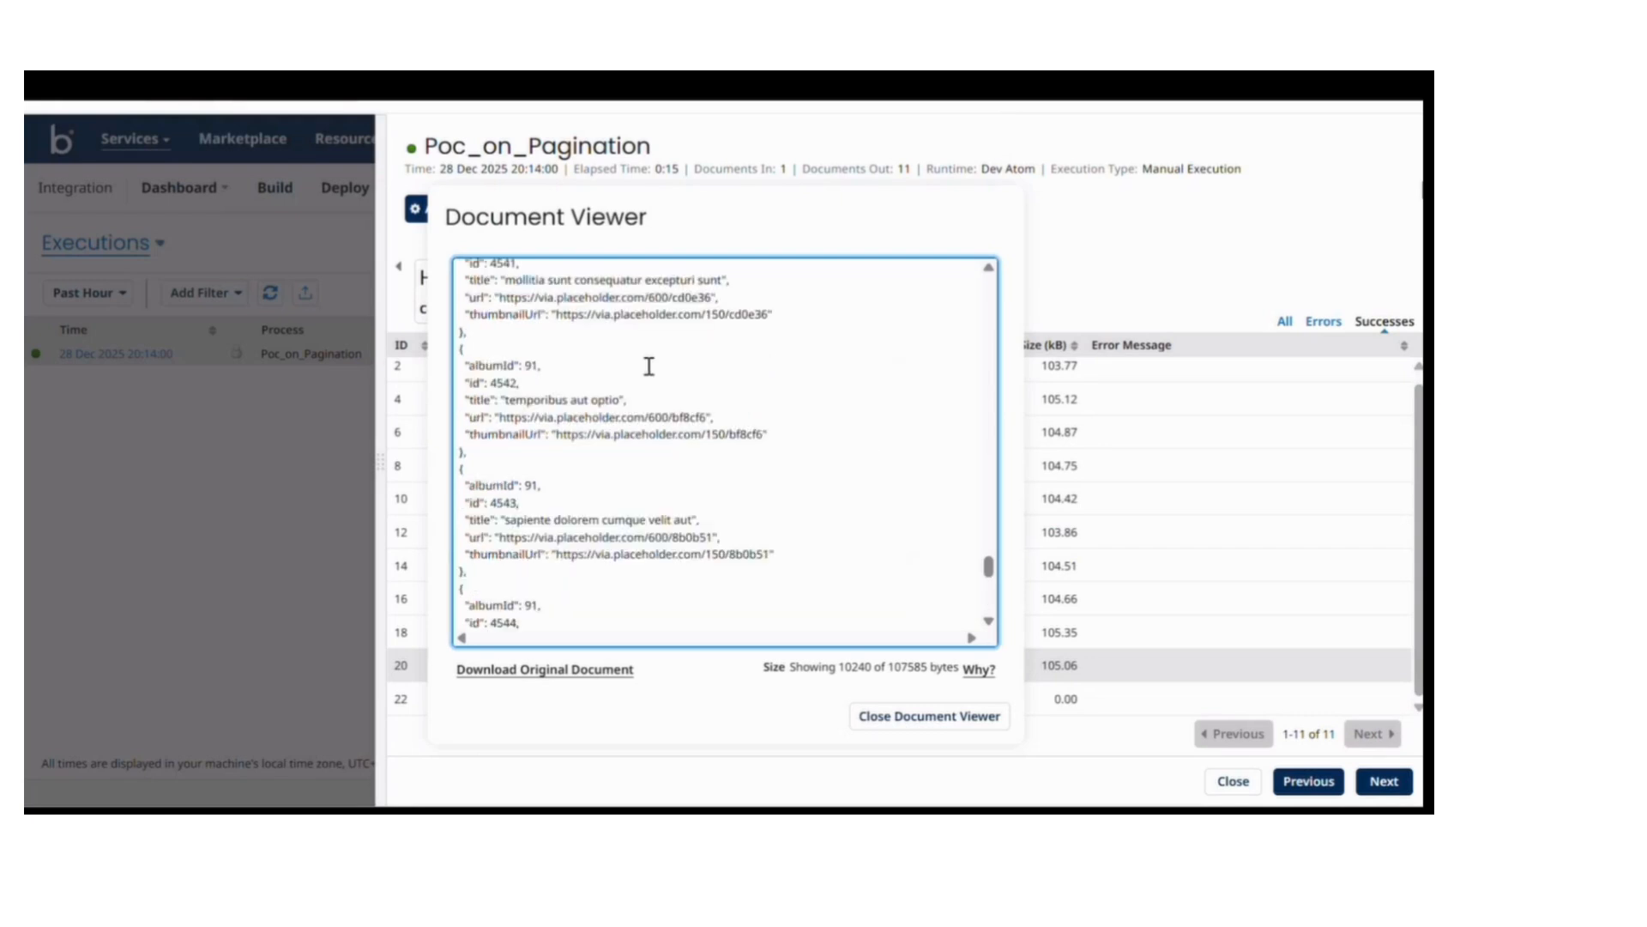
{"action": "scroll", "coordinate": [649, 363], "scroll_direction": "up", "scroll_amount": 20}
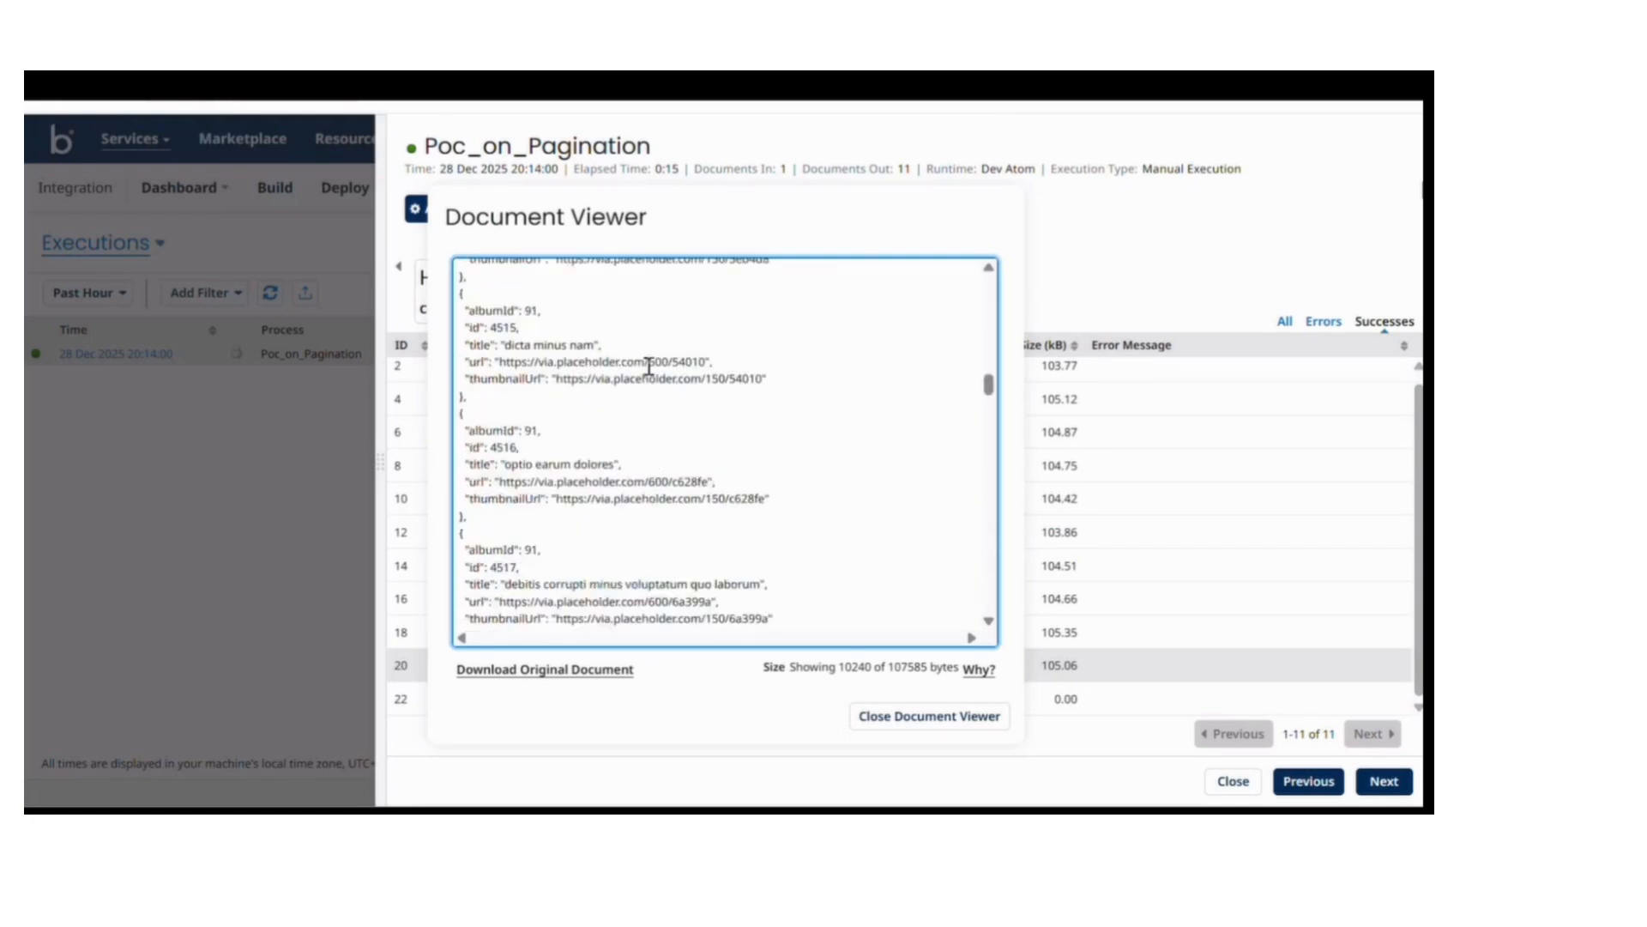
{"action": "scroll", "coordinate": [650, 366], "scroll_direction": "up", "scroll_amount": 5}
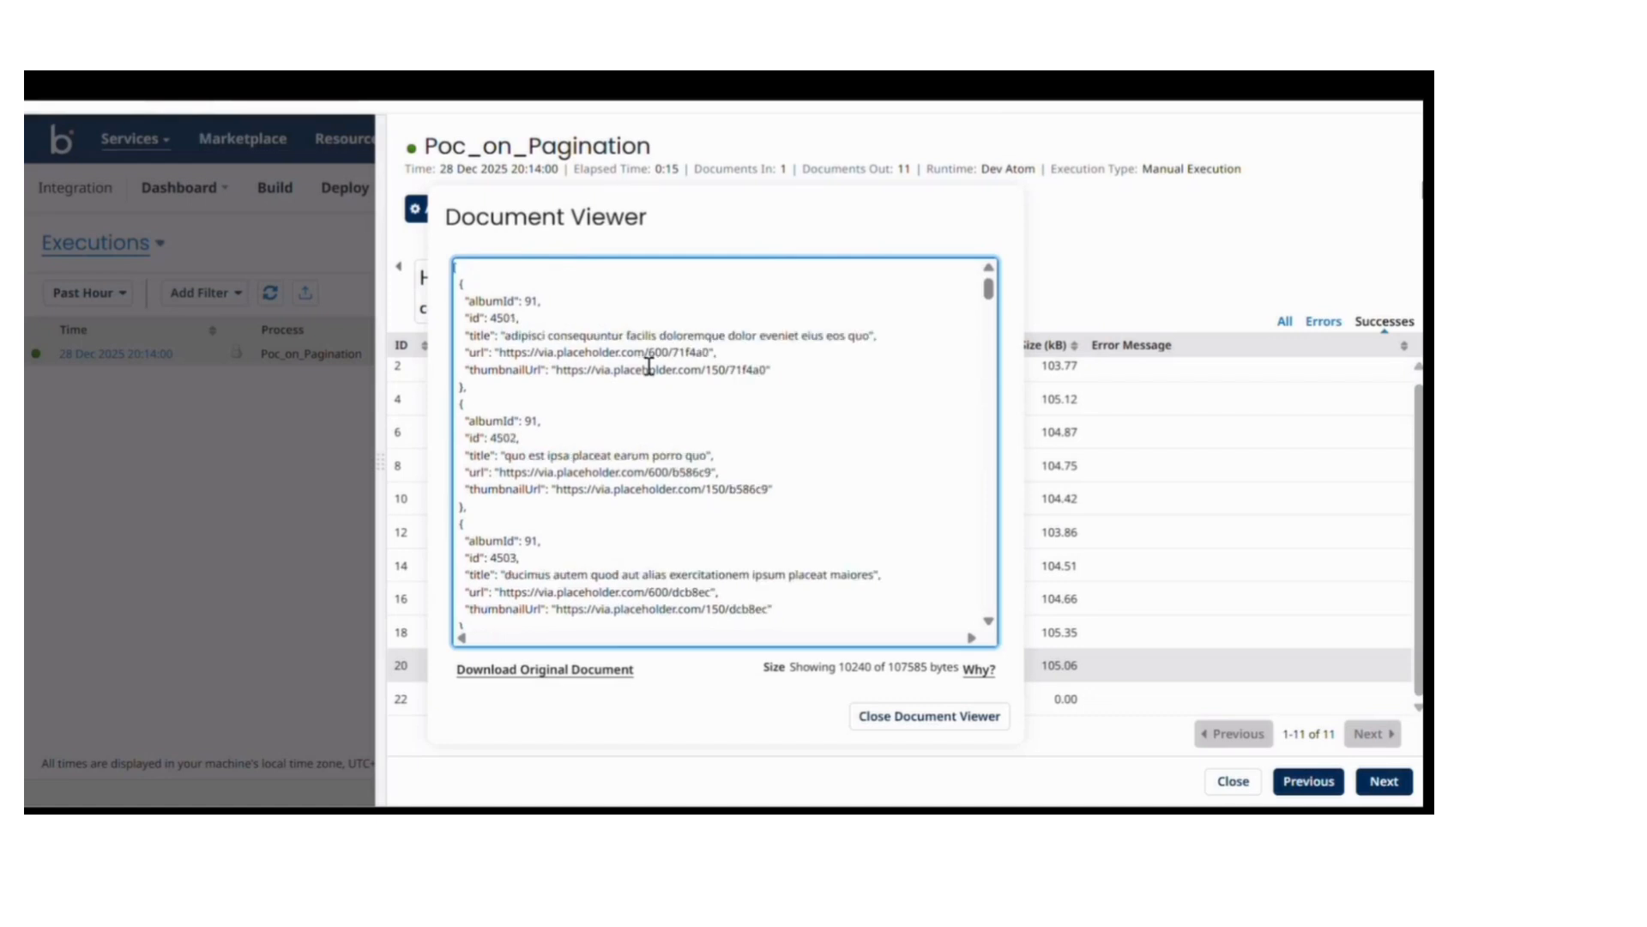
{"action": "left_click", "coordinate": [525, 330]}
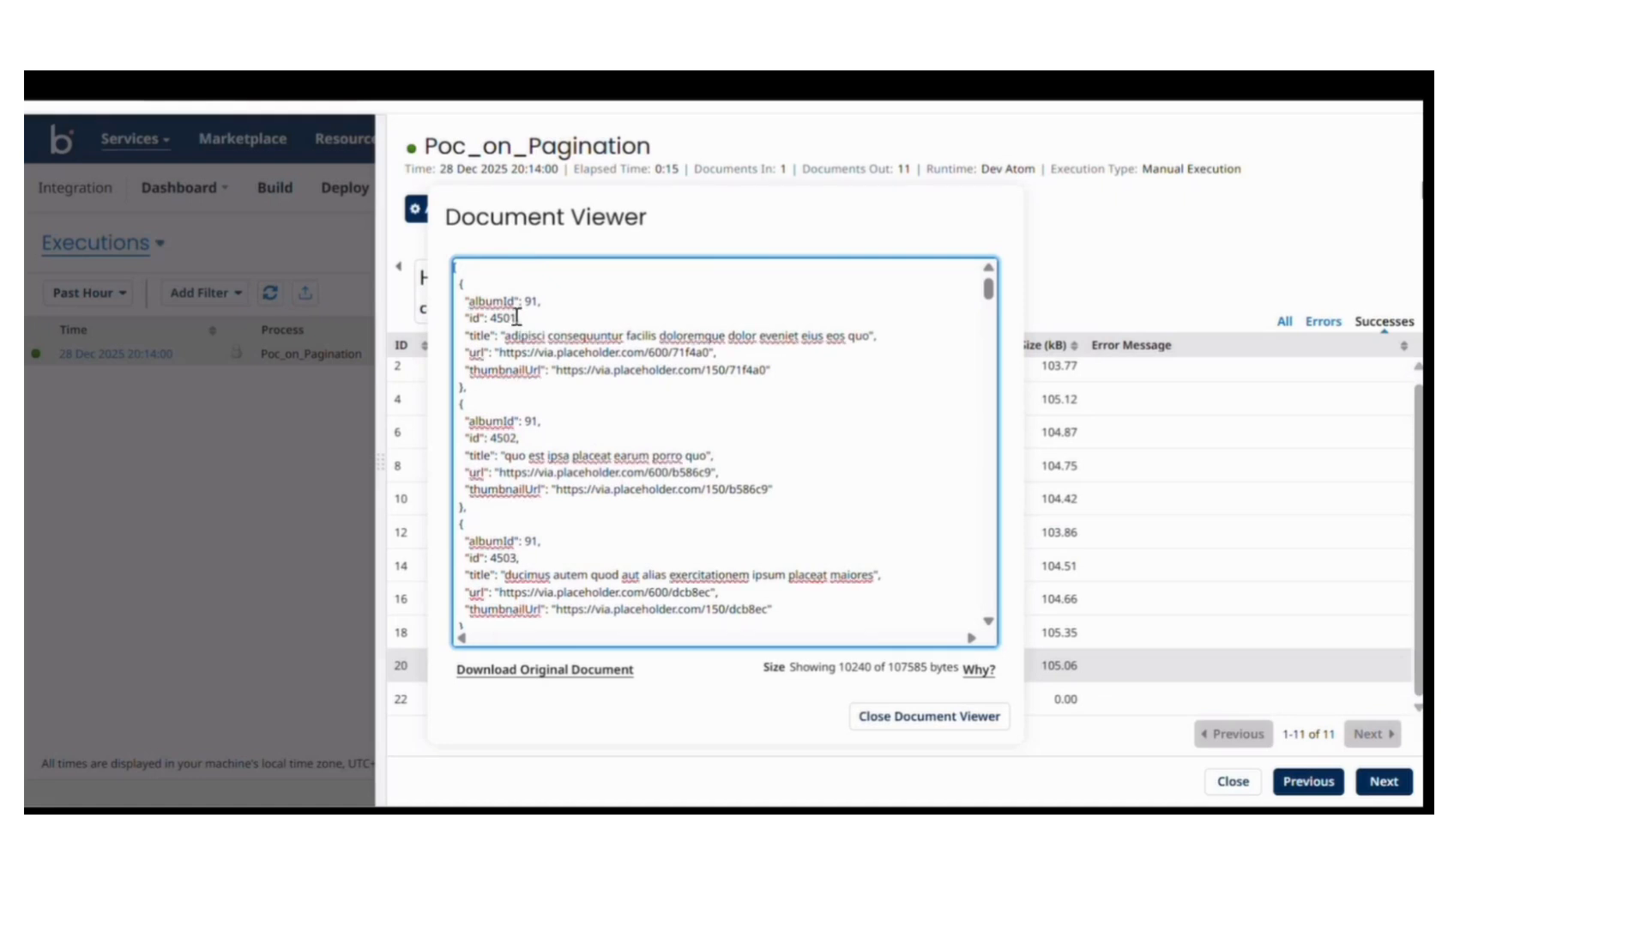
{"action": "scroll", "coordinate": [523, 319], "scroll_direction": "down", "scroll_amount": 20}
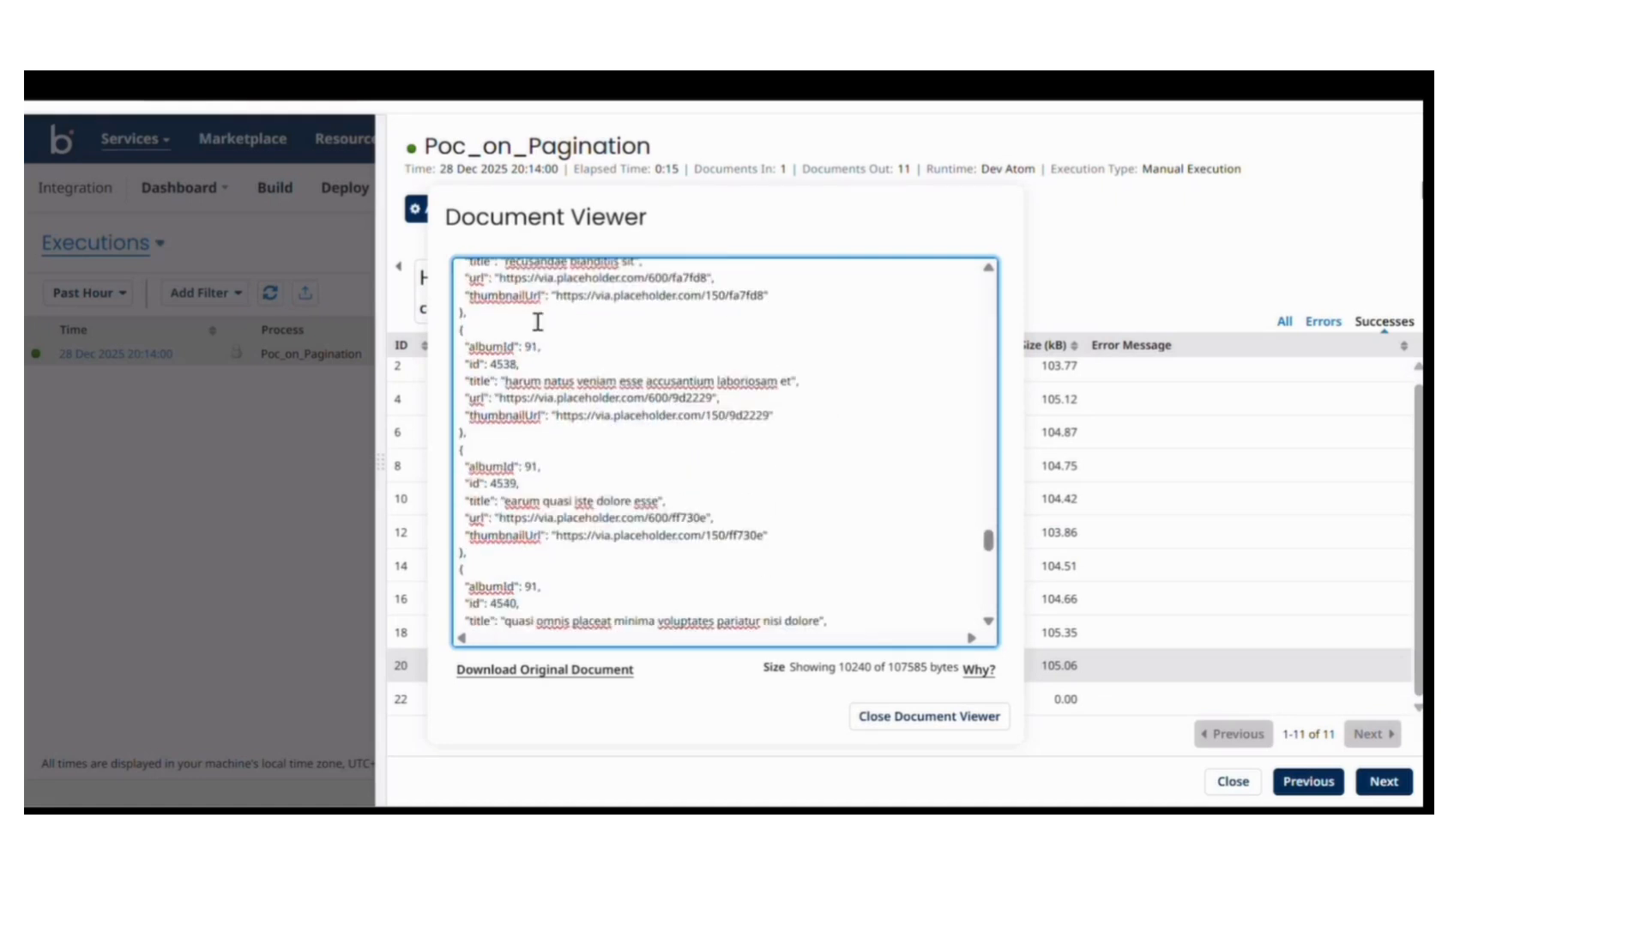
{"action": "scroll", "coordinate": [538, 322], "scroll_direction": "down", "scroll_amount": 10}
{"action": "left_click", "coordinate": [873, 715]}
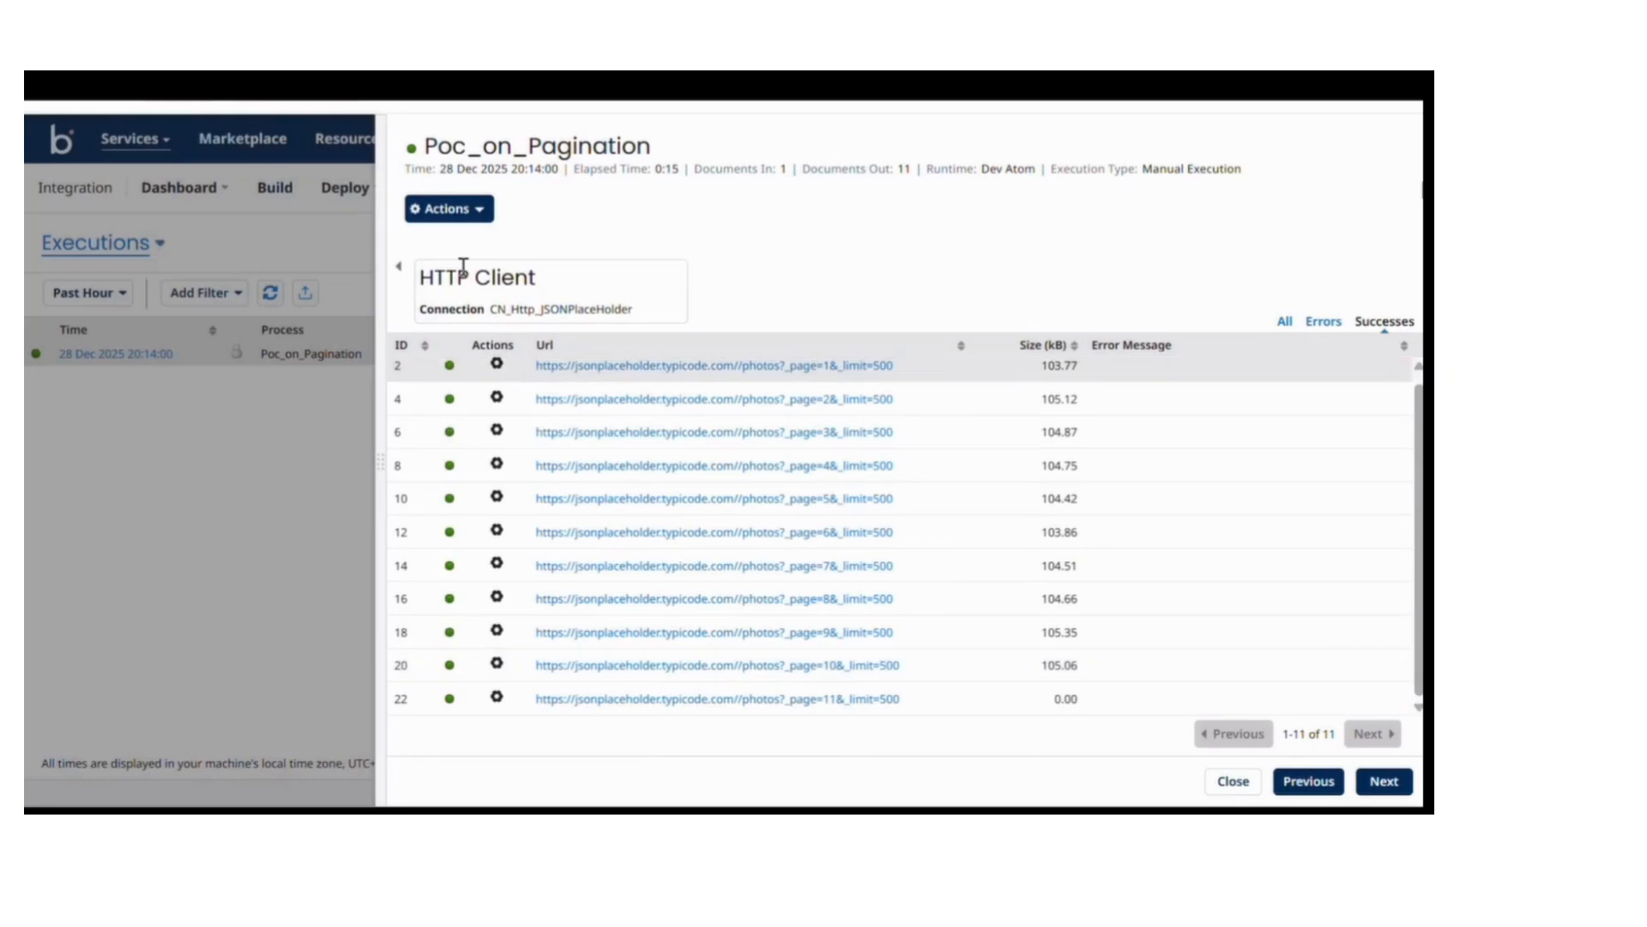
Go back to the run's shape overview, check the successful Return Documents entries, and close the execution details.
{"action": "left_click", "coordinate": [398, 265]}
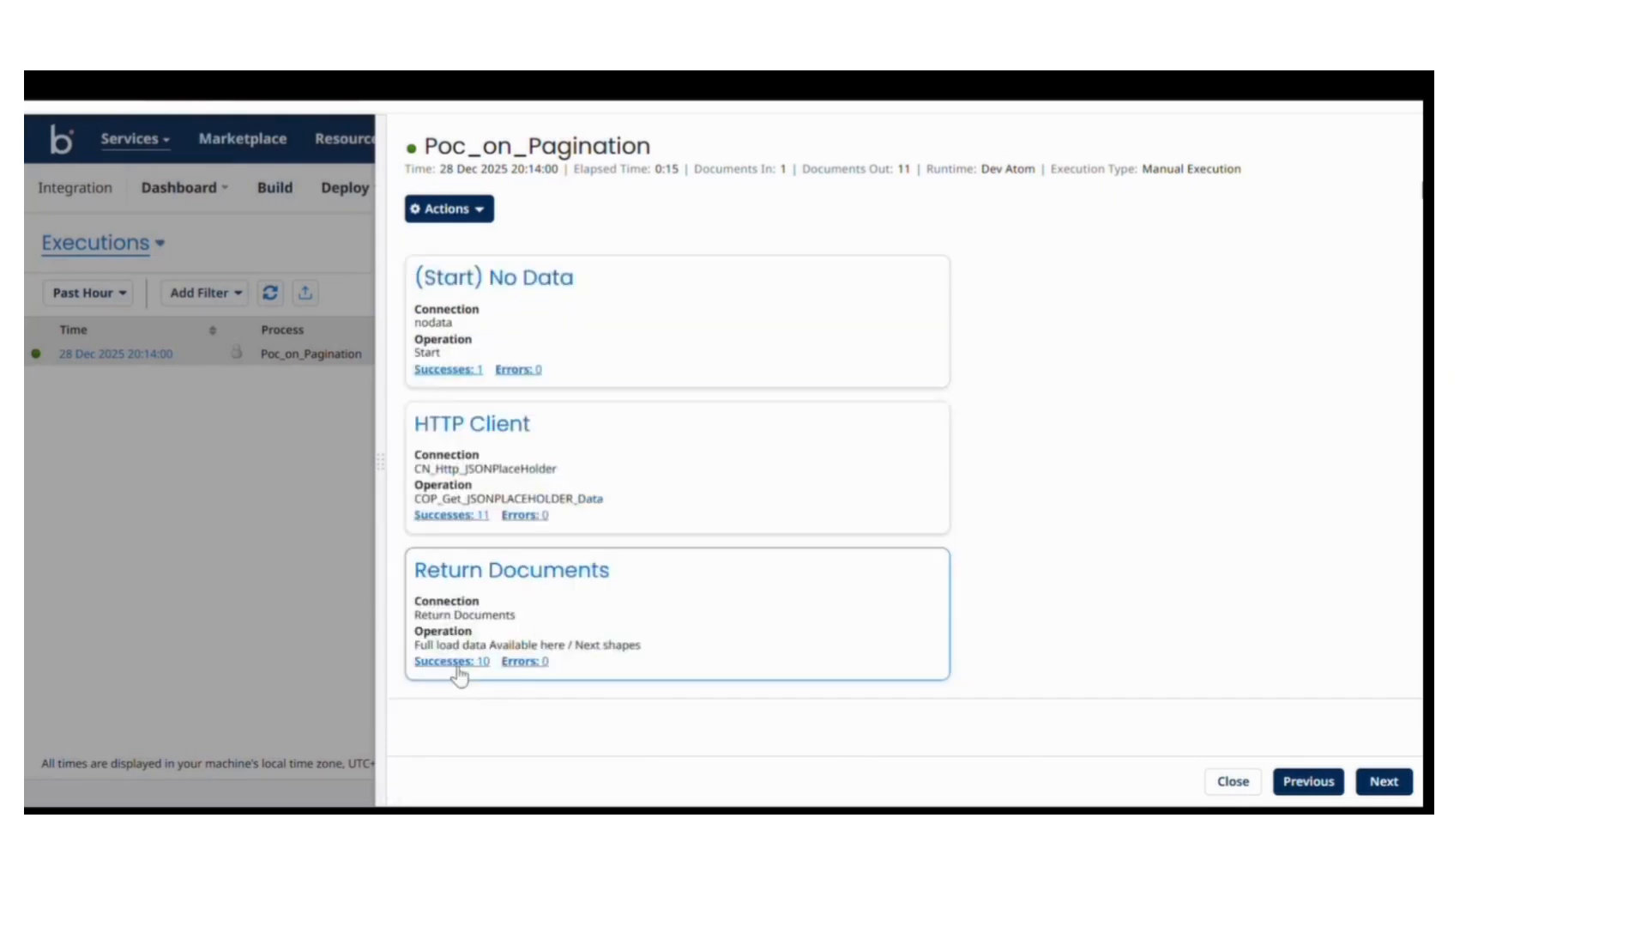
{"action": "left_click", "coordinate": [456, 662]}
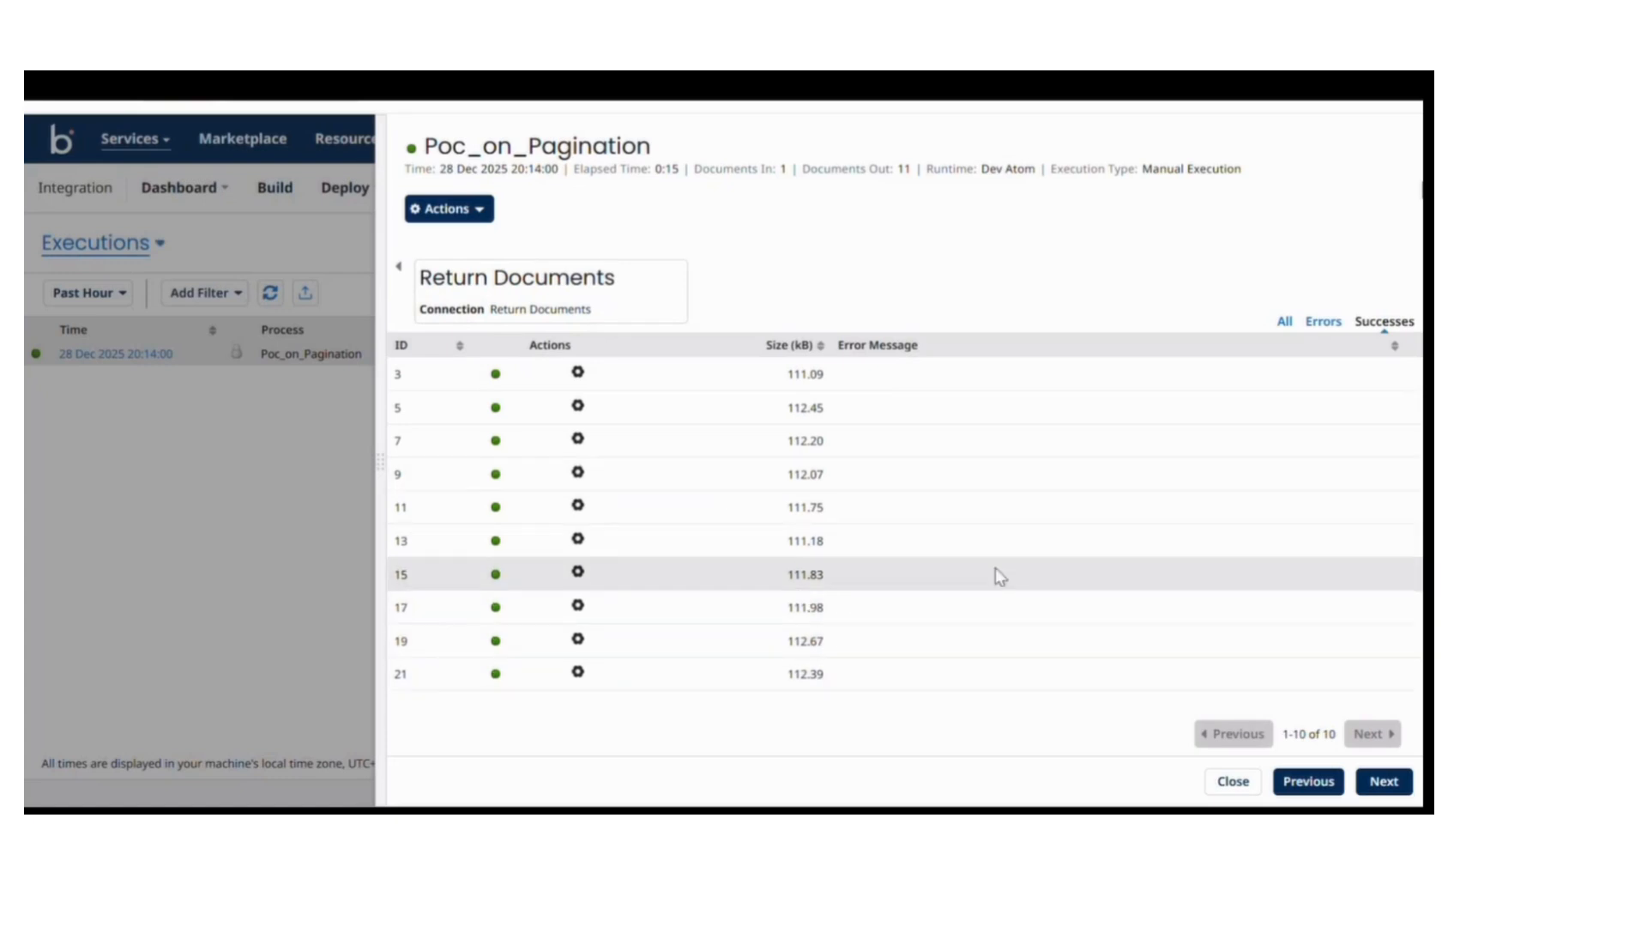
{"action": "left_click", "coordinate": [1232, 782]}
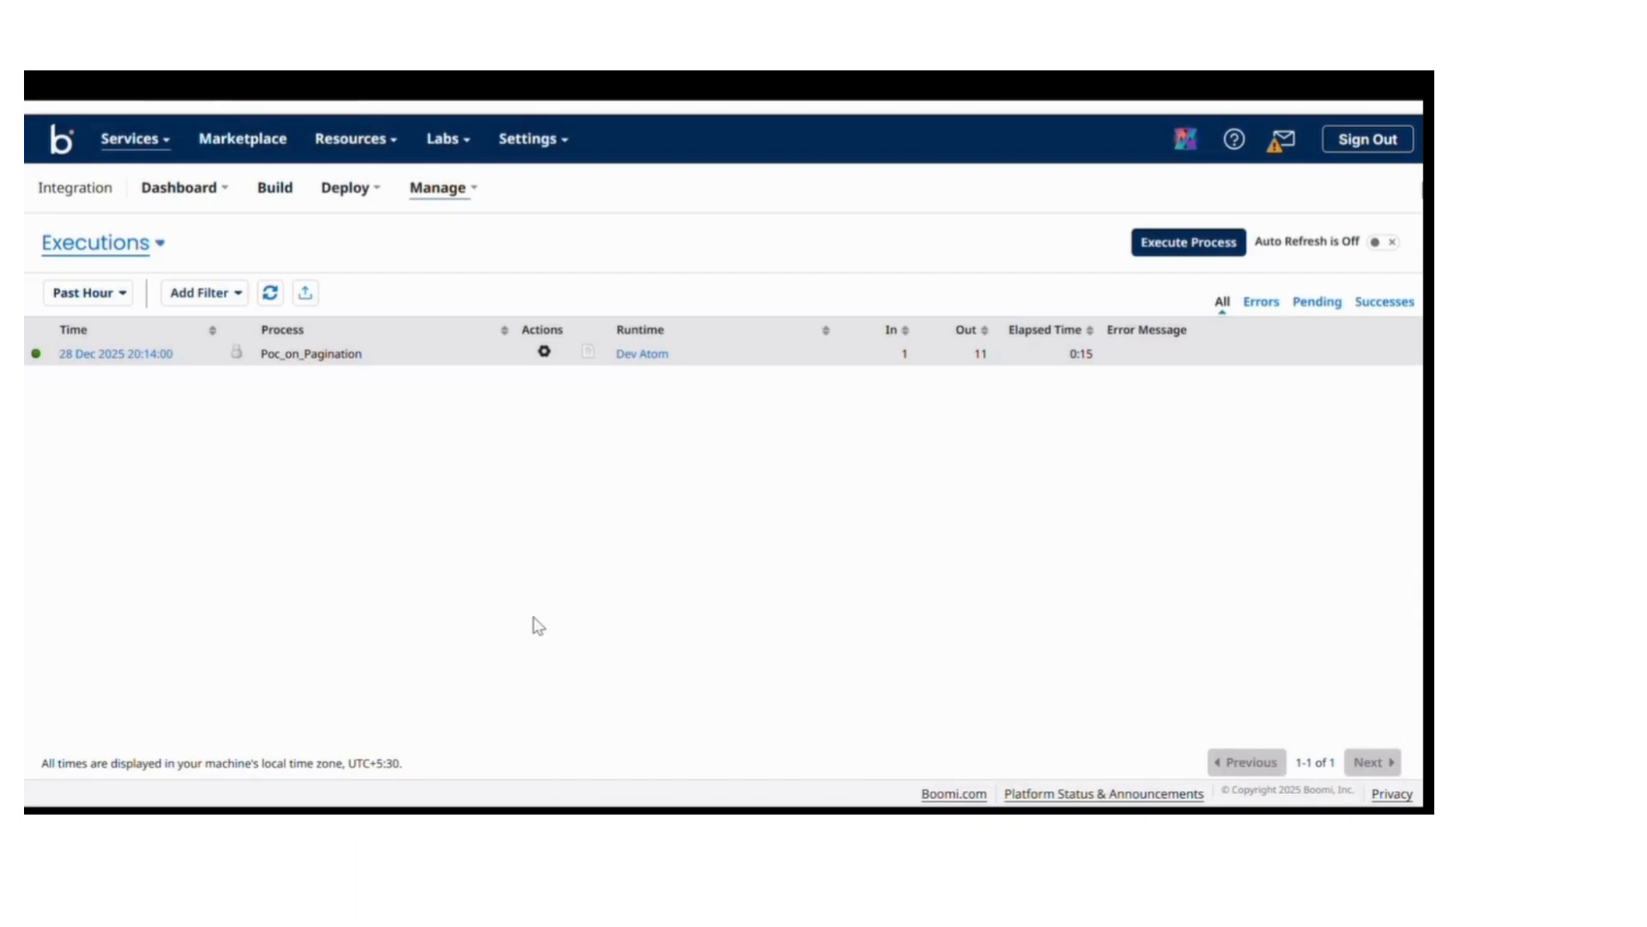